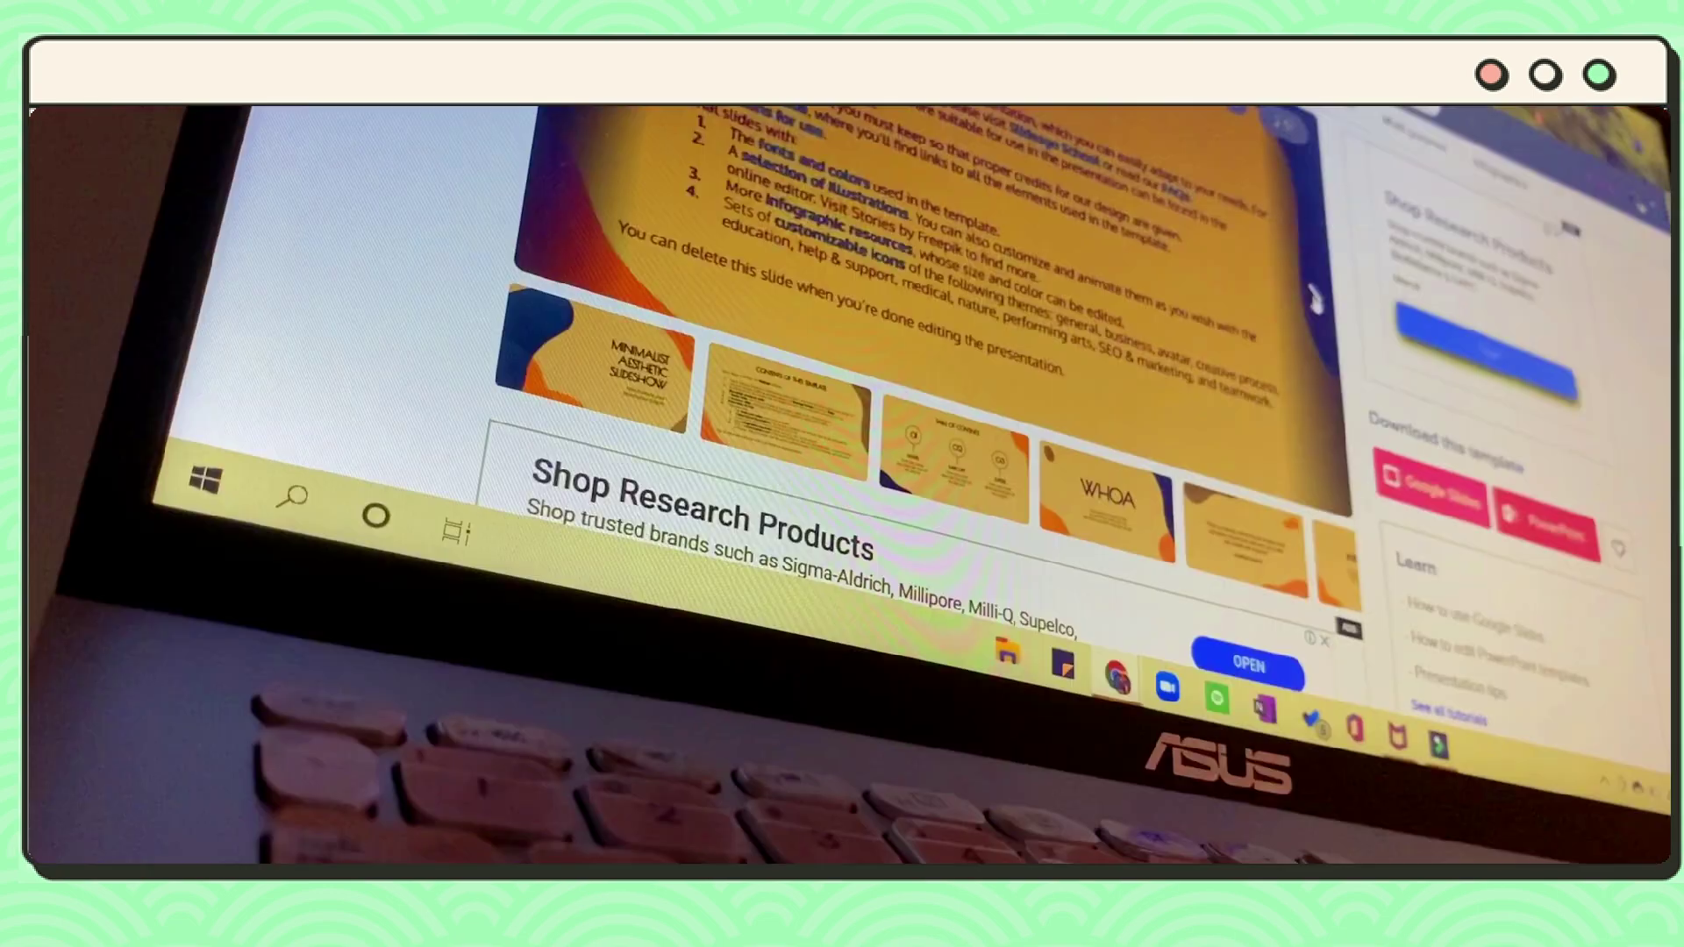
pyautogui.click(1316, 300)
pyautogui.click(1315, 300)
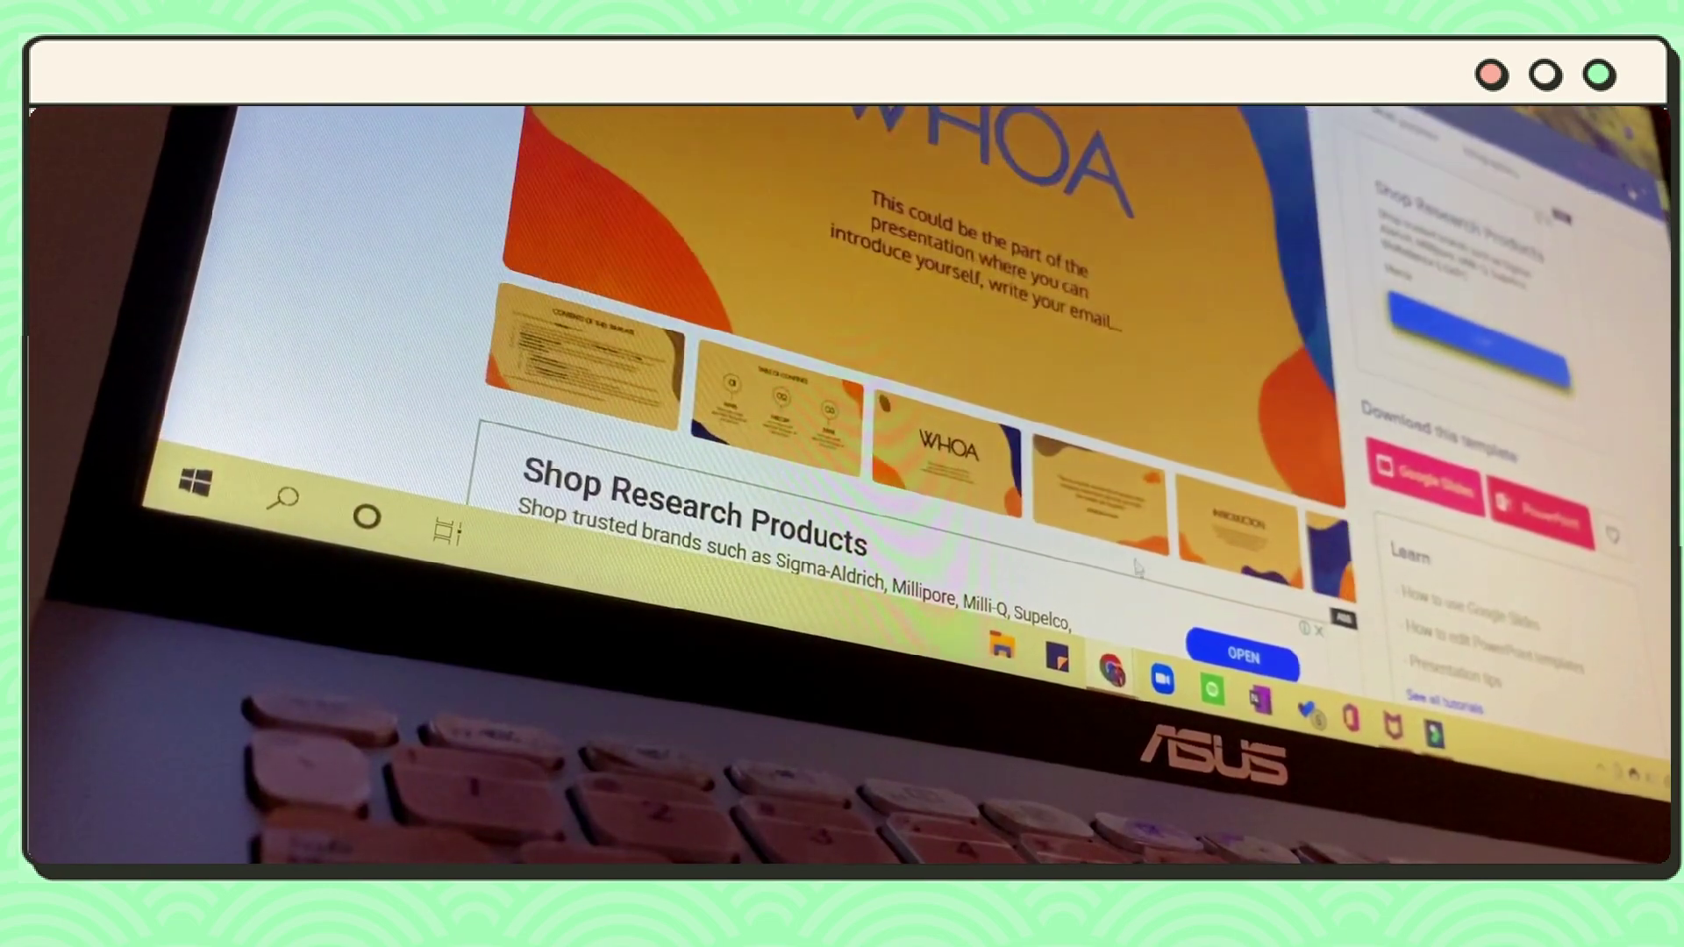
pyautogui.click(1126, 522)
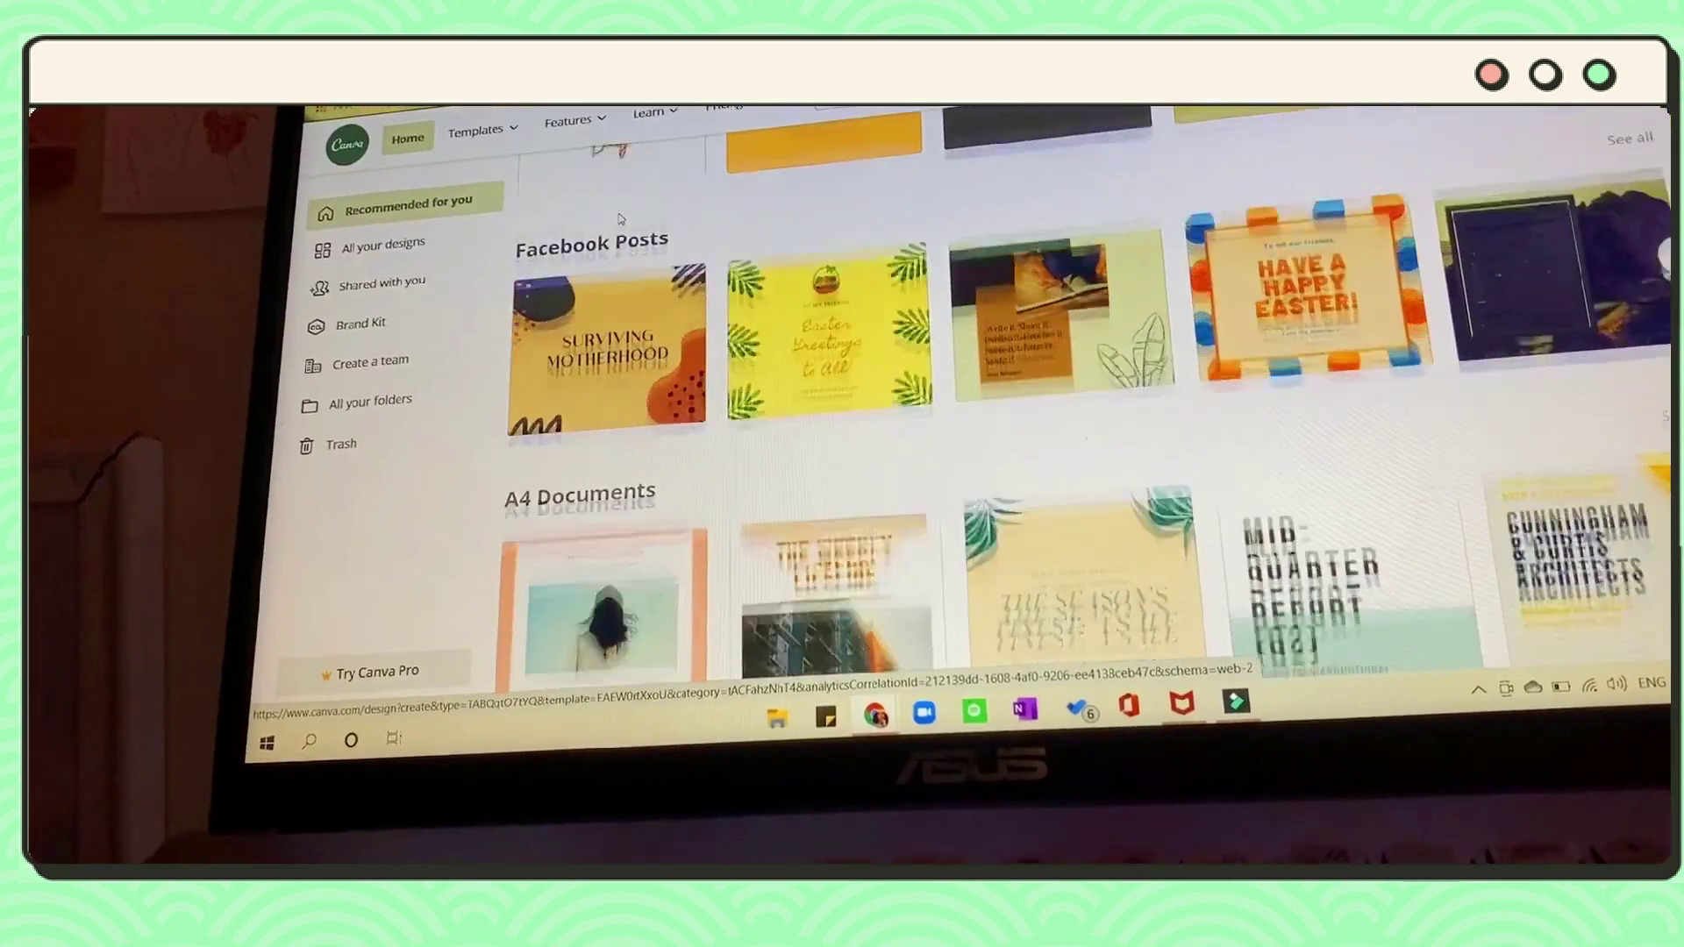
pyautogui.scroll(-5, 619, 211)
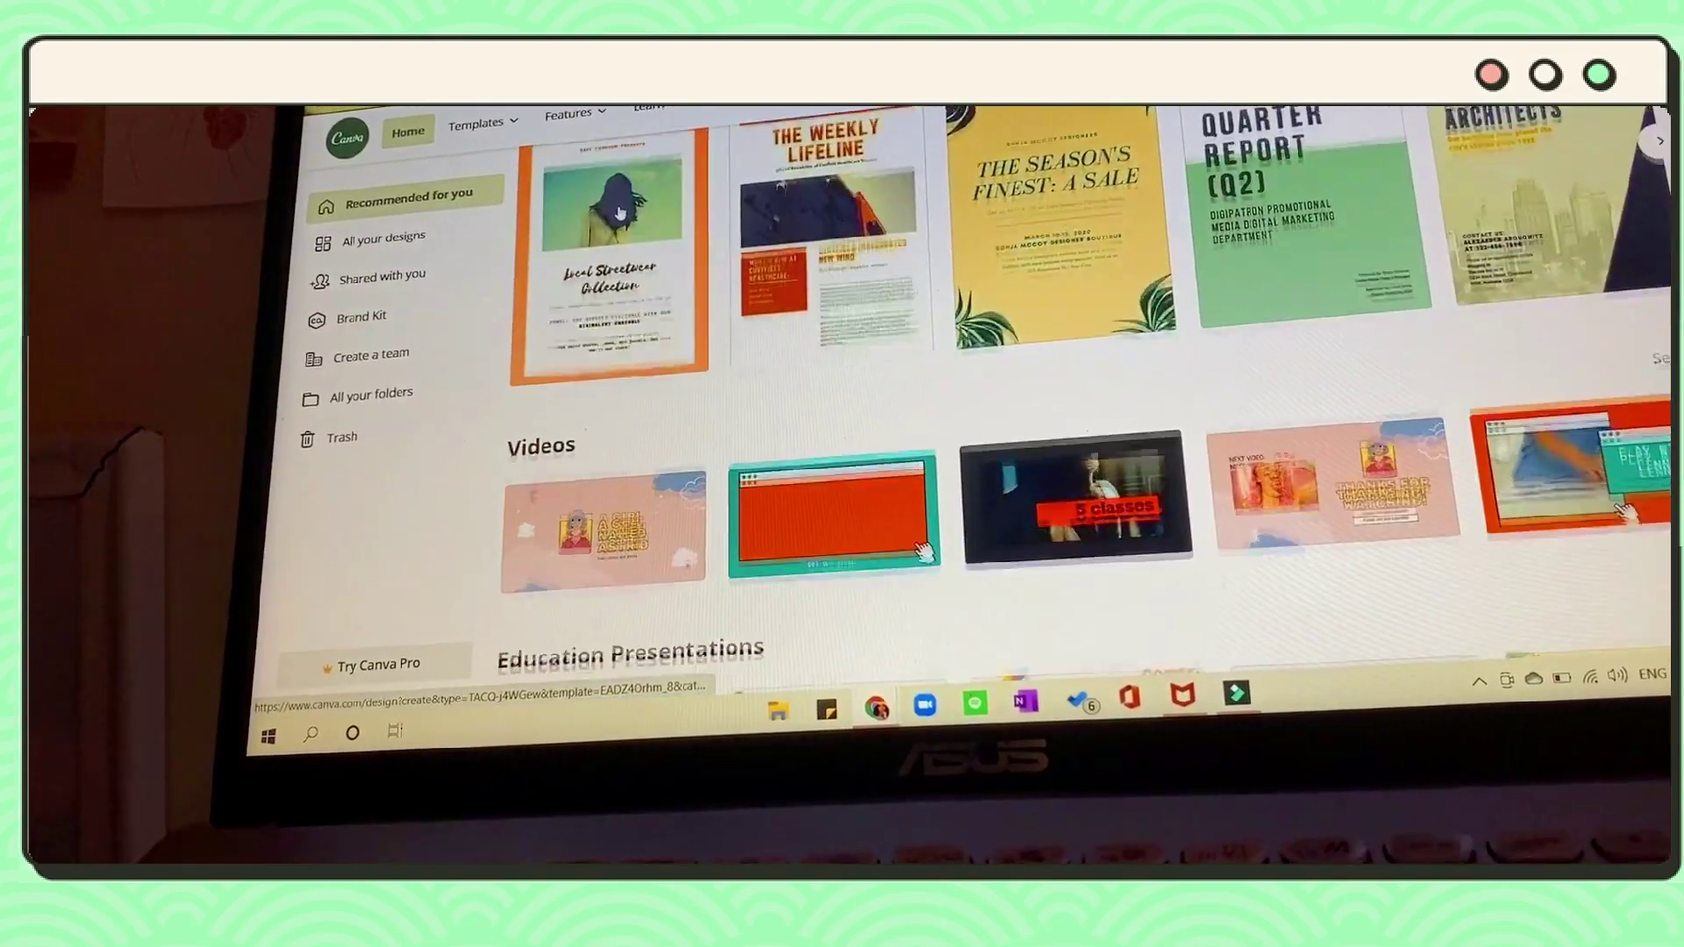
pyautogui.scroll(-3, 619, 210)
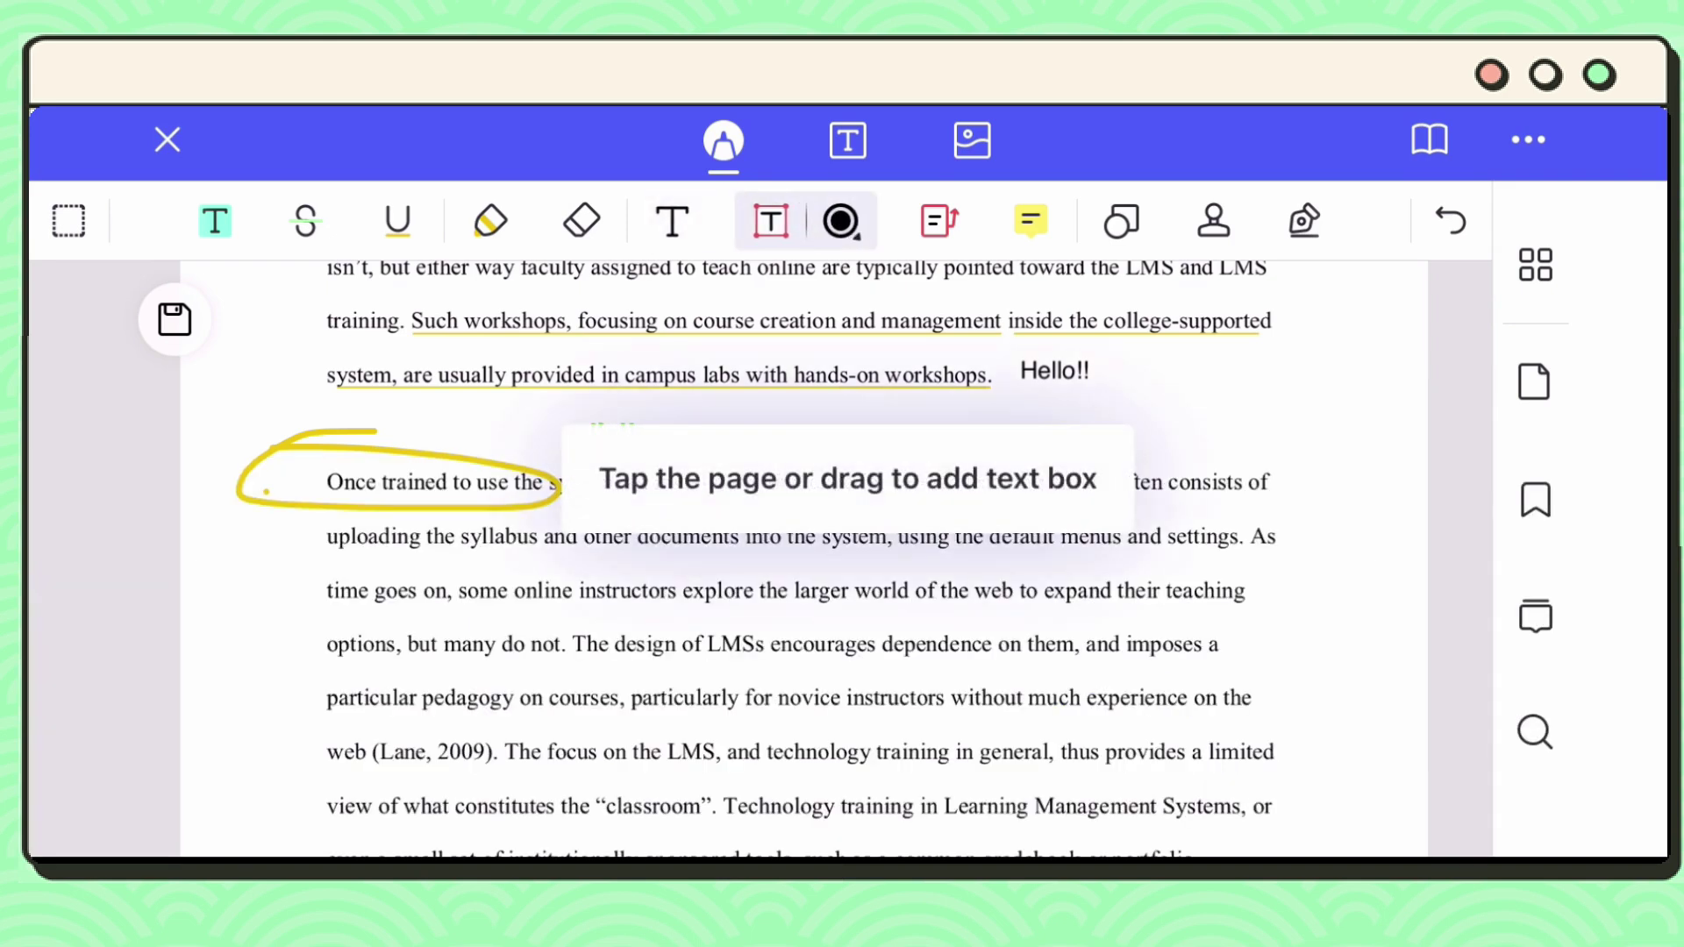
# Step: Add a text box reading "Hola" below the "Hello!!" note and move it toward the page's outer margin
pyautogui.click(972, 417)
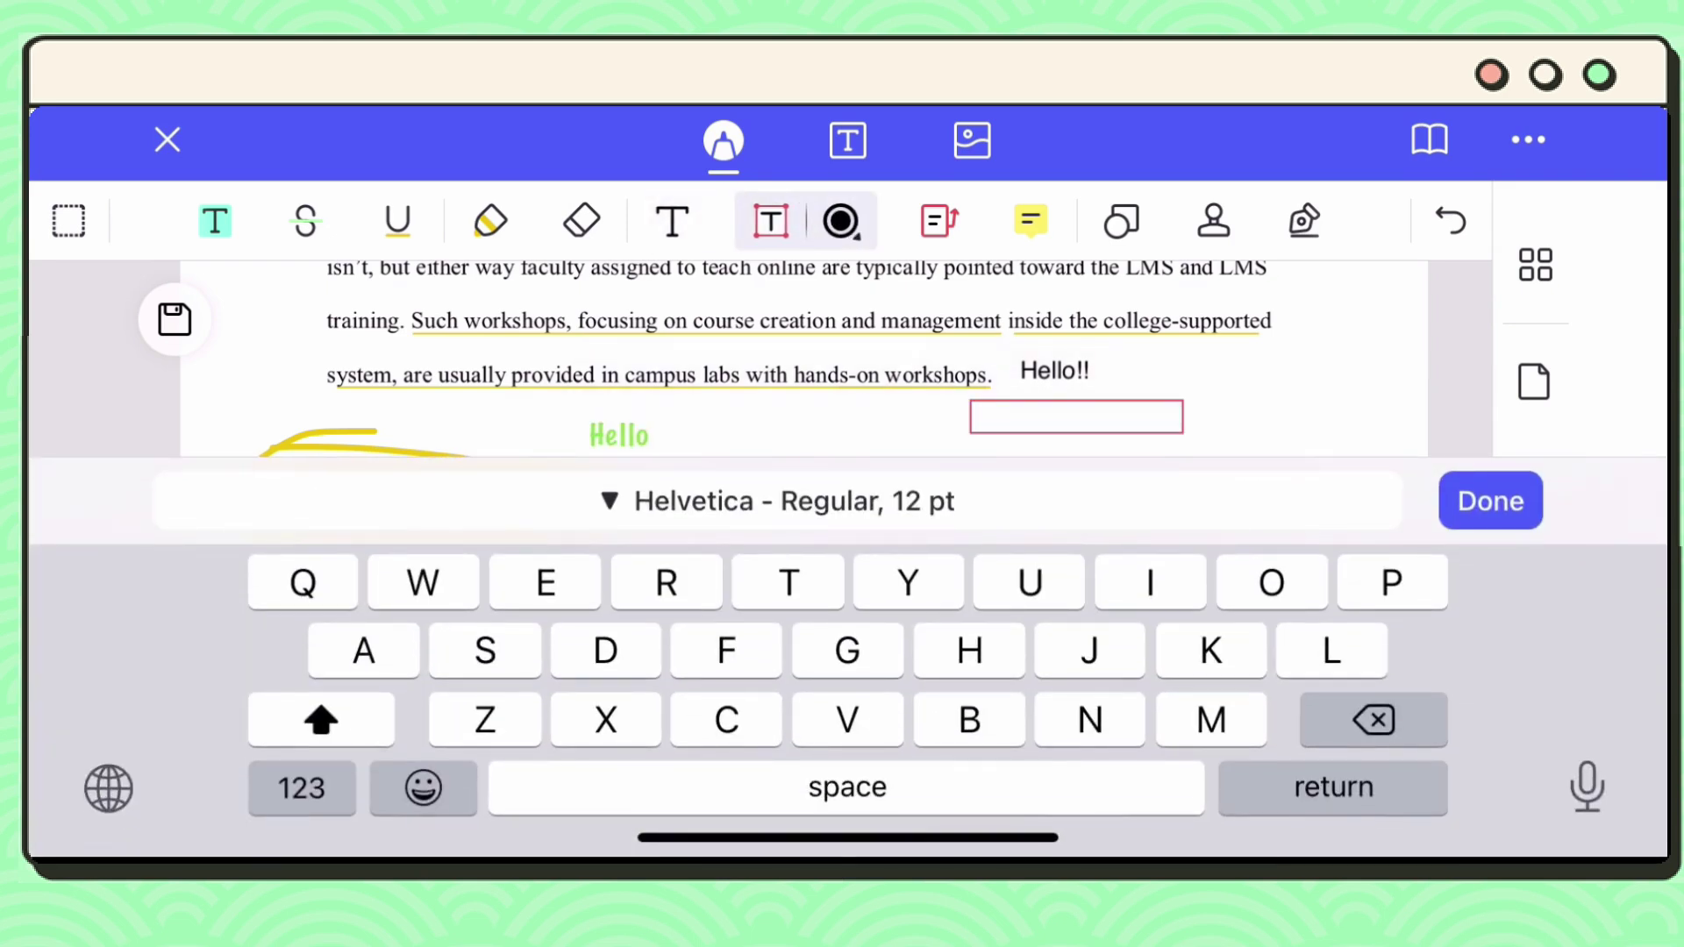
pyautogui.write('Hola')
pyautogui.click(1490, 501)
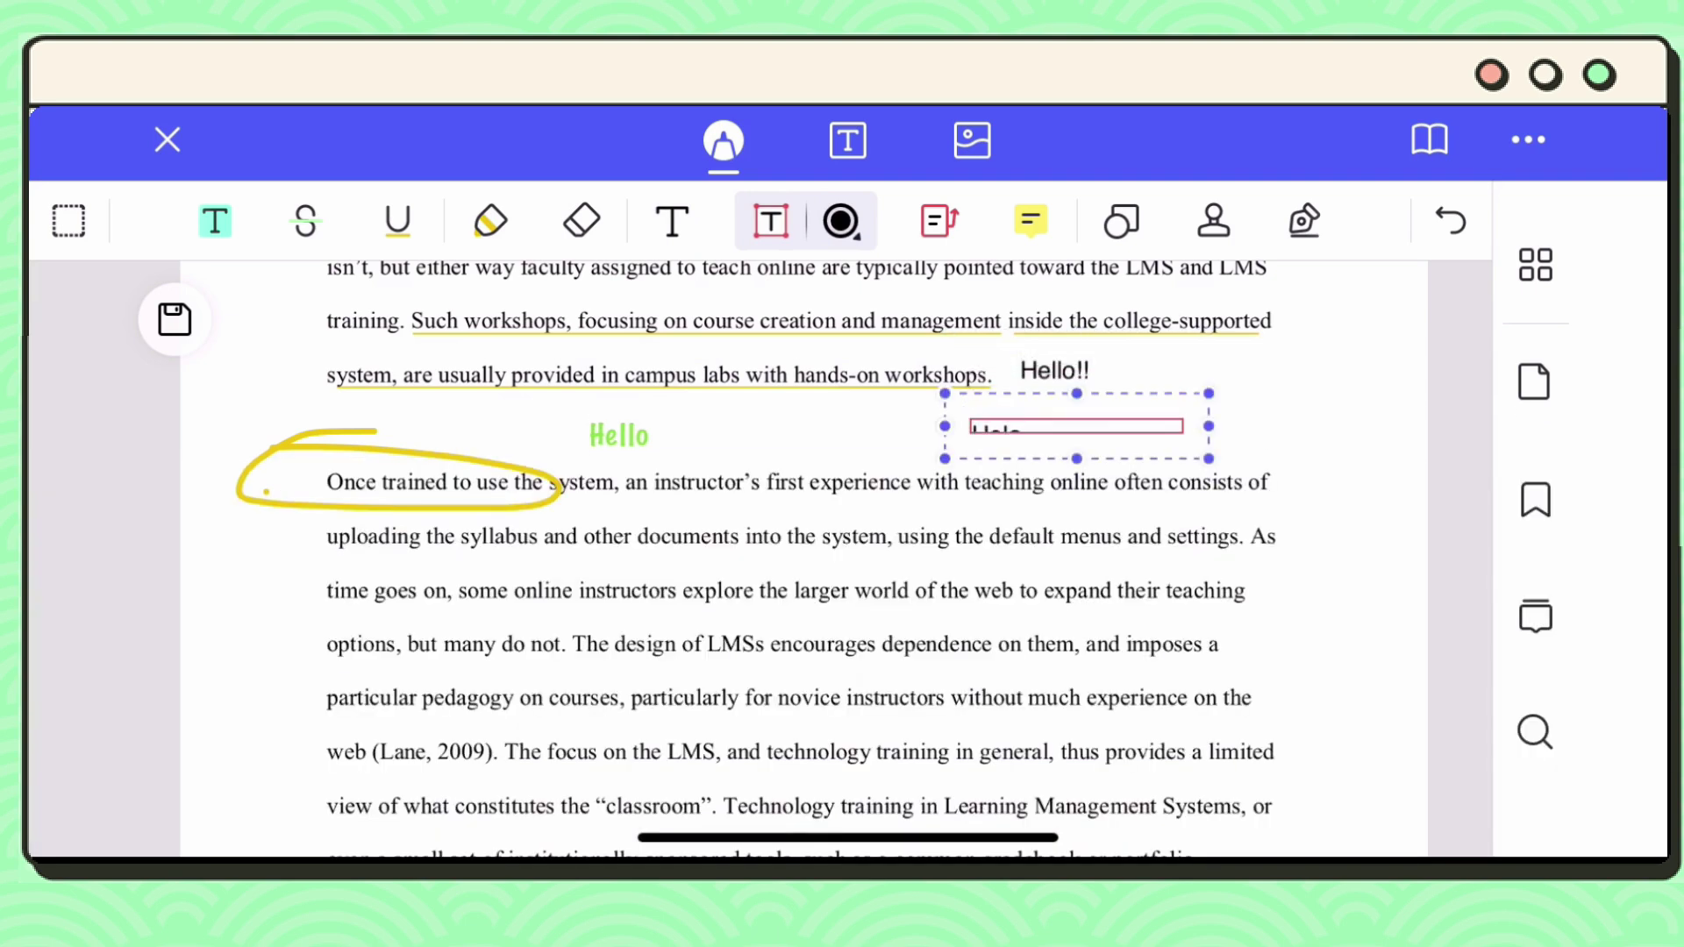
pyautogui.moveTo(1076, 426); pyautogui.dragTo(1299, 418)
pyautogui.click(1299, 418)
# Step: Format the "Hola" text box with green text, no border and a larger Helvetica font size
pyautogui.click(777, 501)
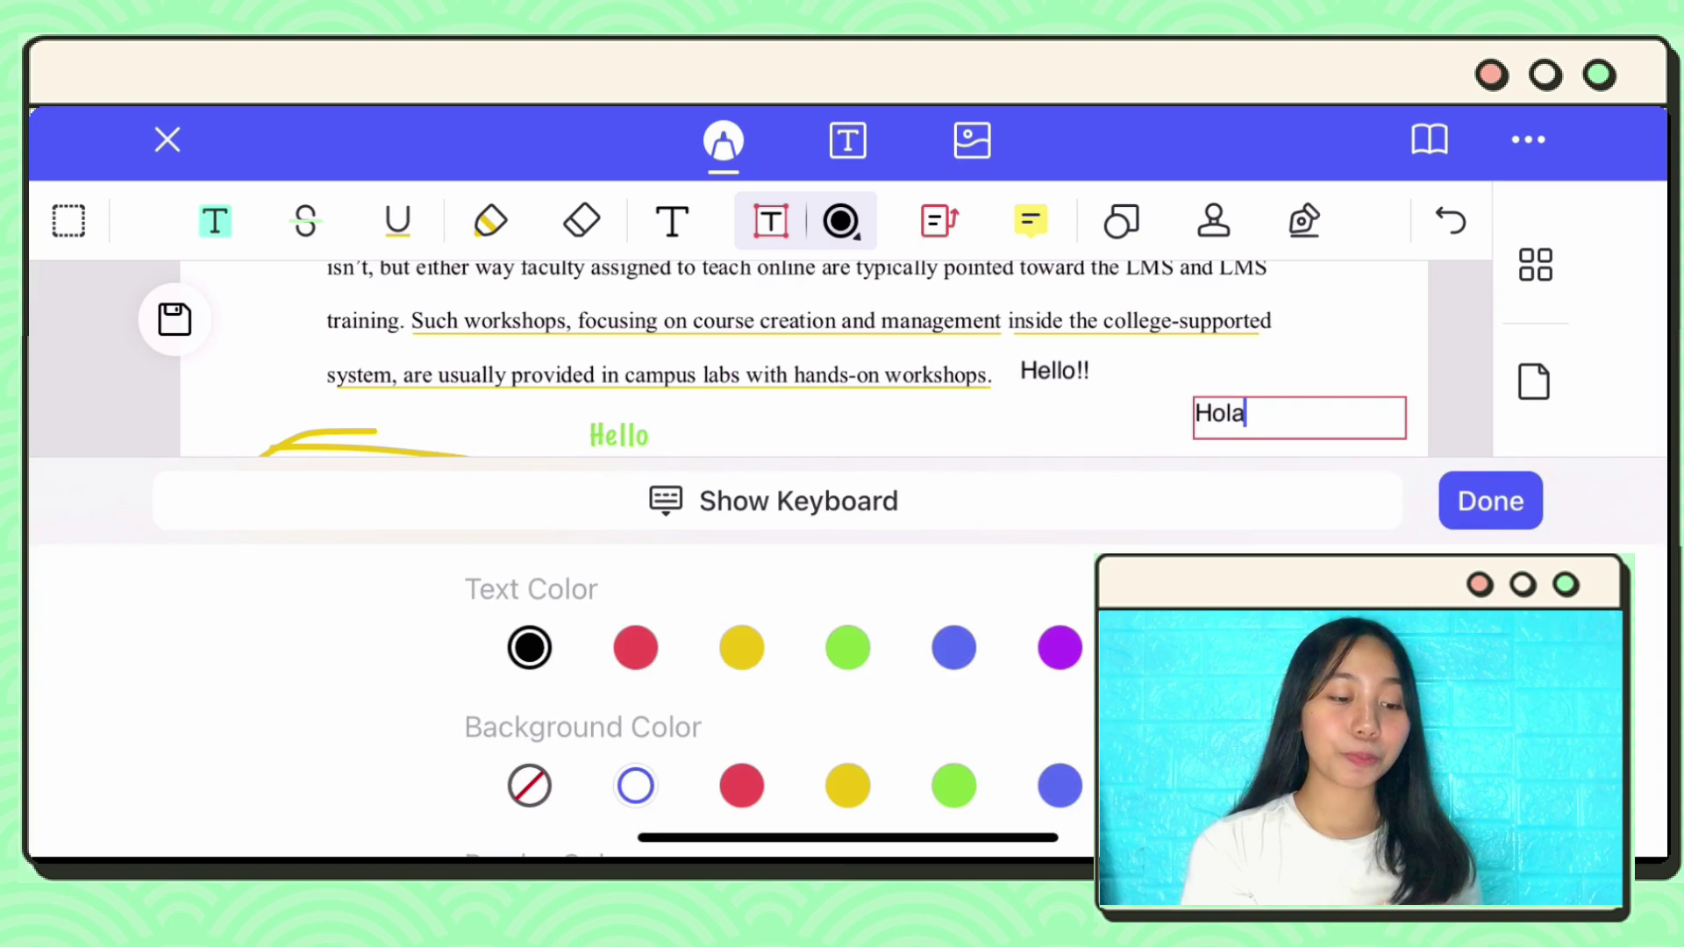
pyautogui.click(741, 647)
pyautogui.click(848, 647)
pyautogui.click(1166, 647)
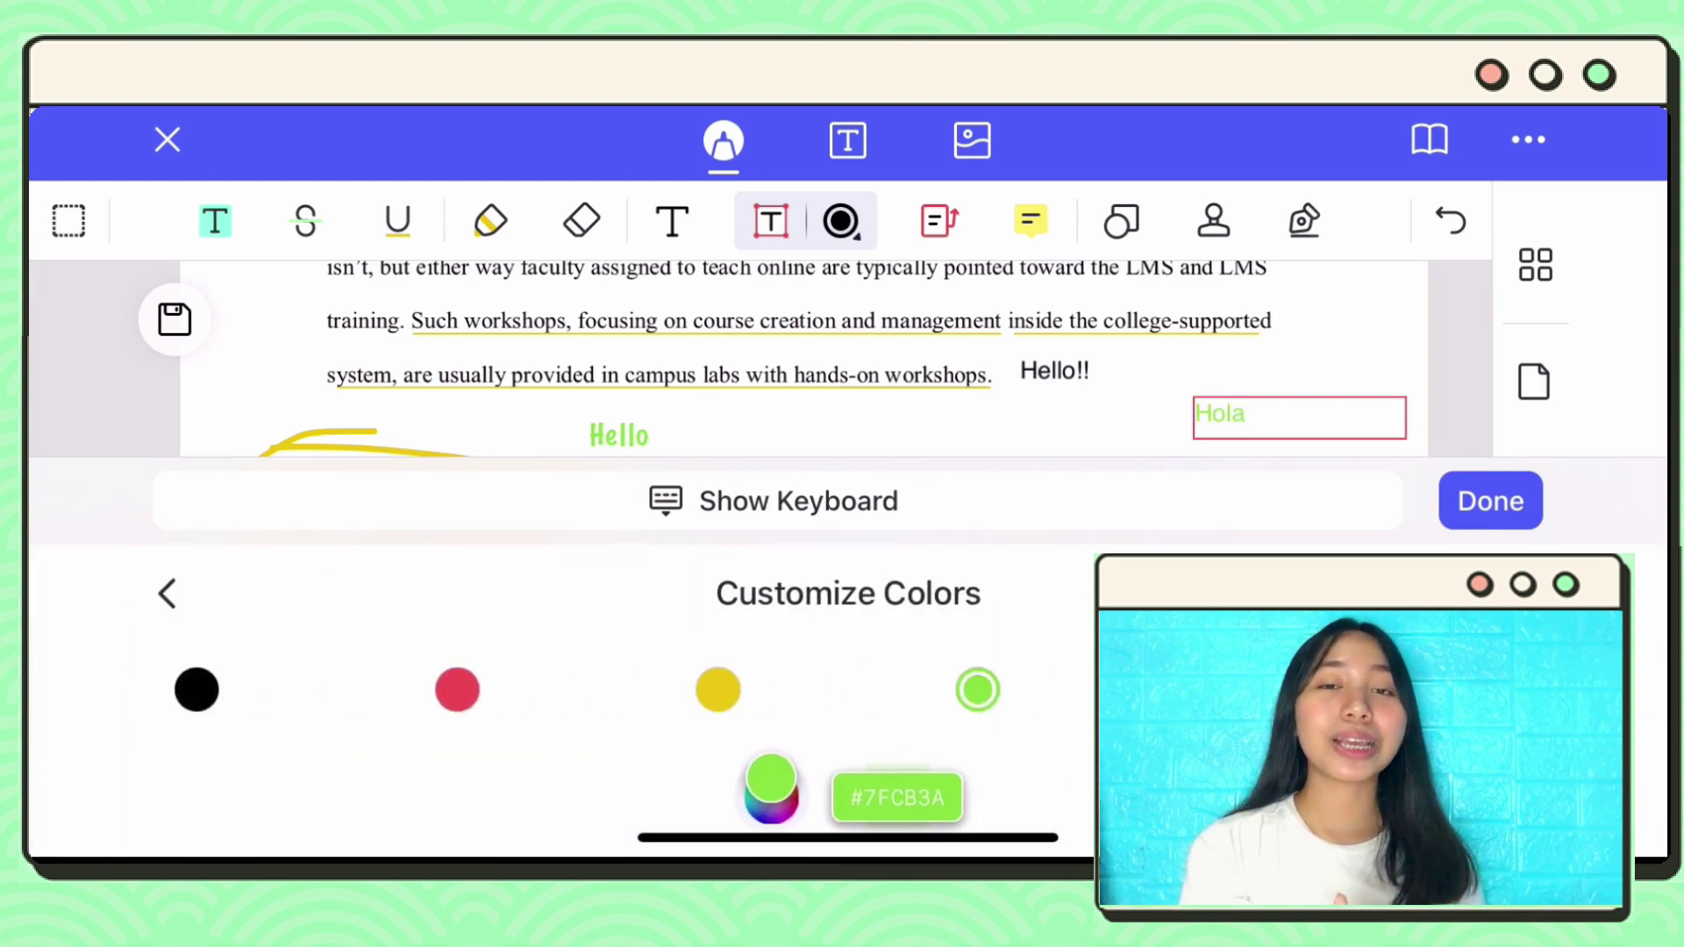
pyautogui.click(167, 593)
pyautogui.click(1059, 631)
pyautogui.scroll(-2, 745, 692)
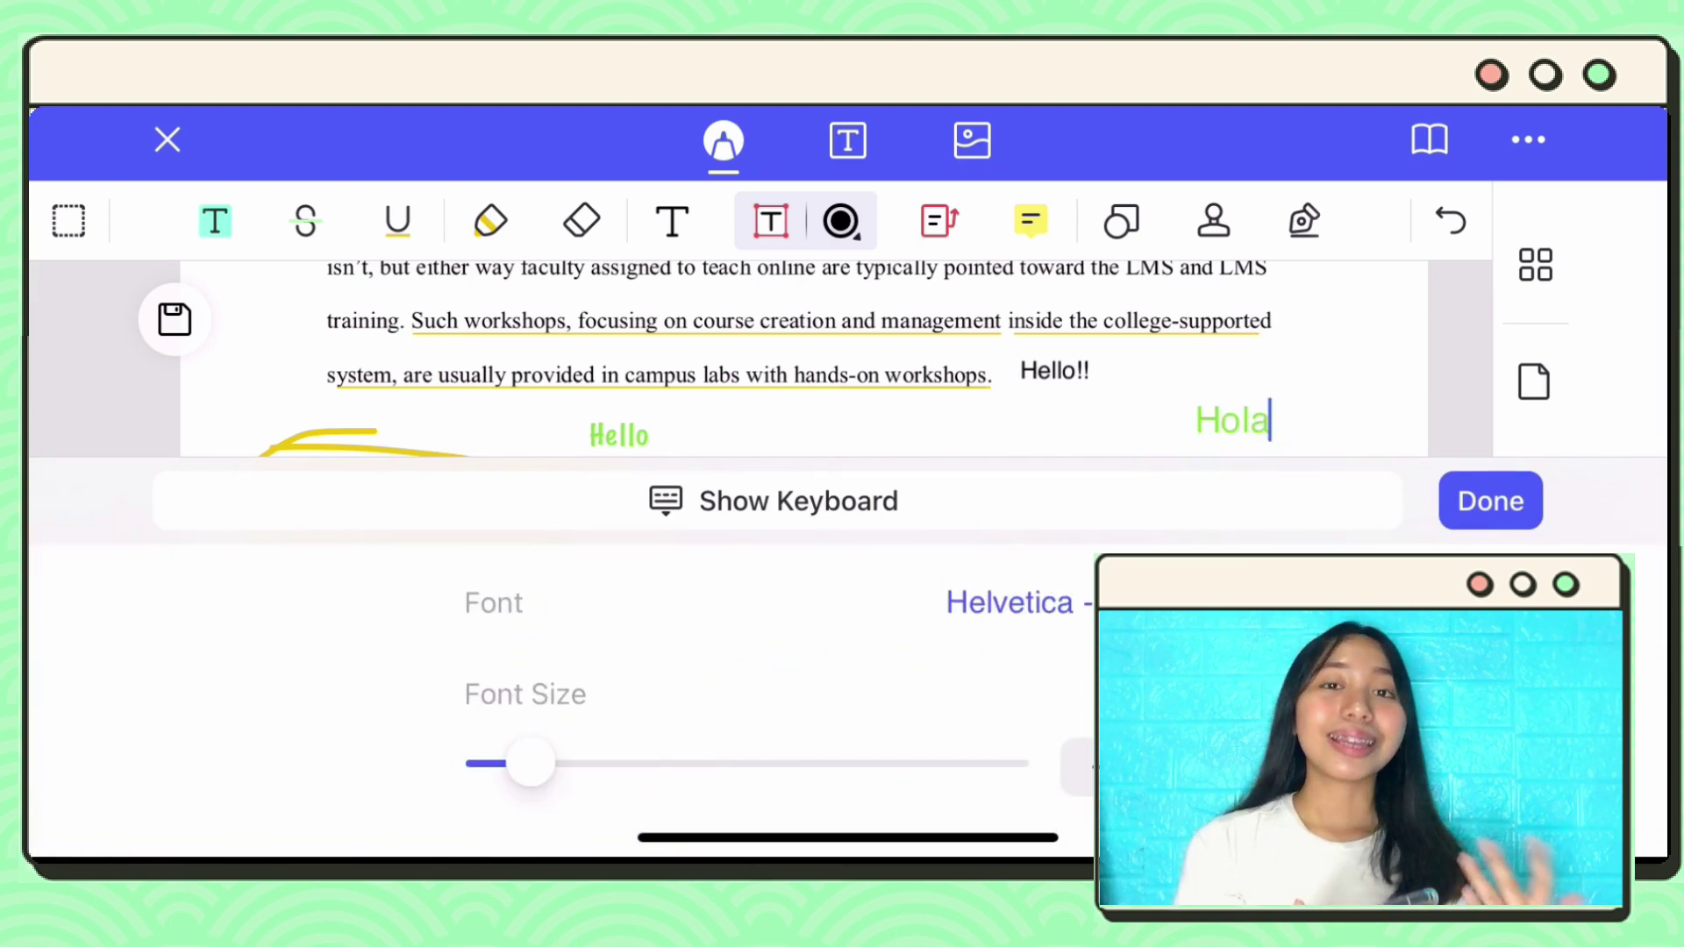
# Step: Frame "options, but many do not. The design of" with a red rectangle and circle "web to expand their teaching" with a red ellipse
pyautogui.moveTo(458, 551); pyautogui.dragTo(674, 612)
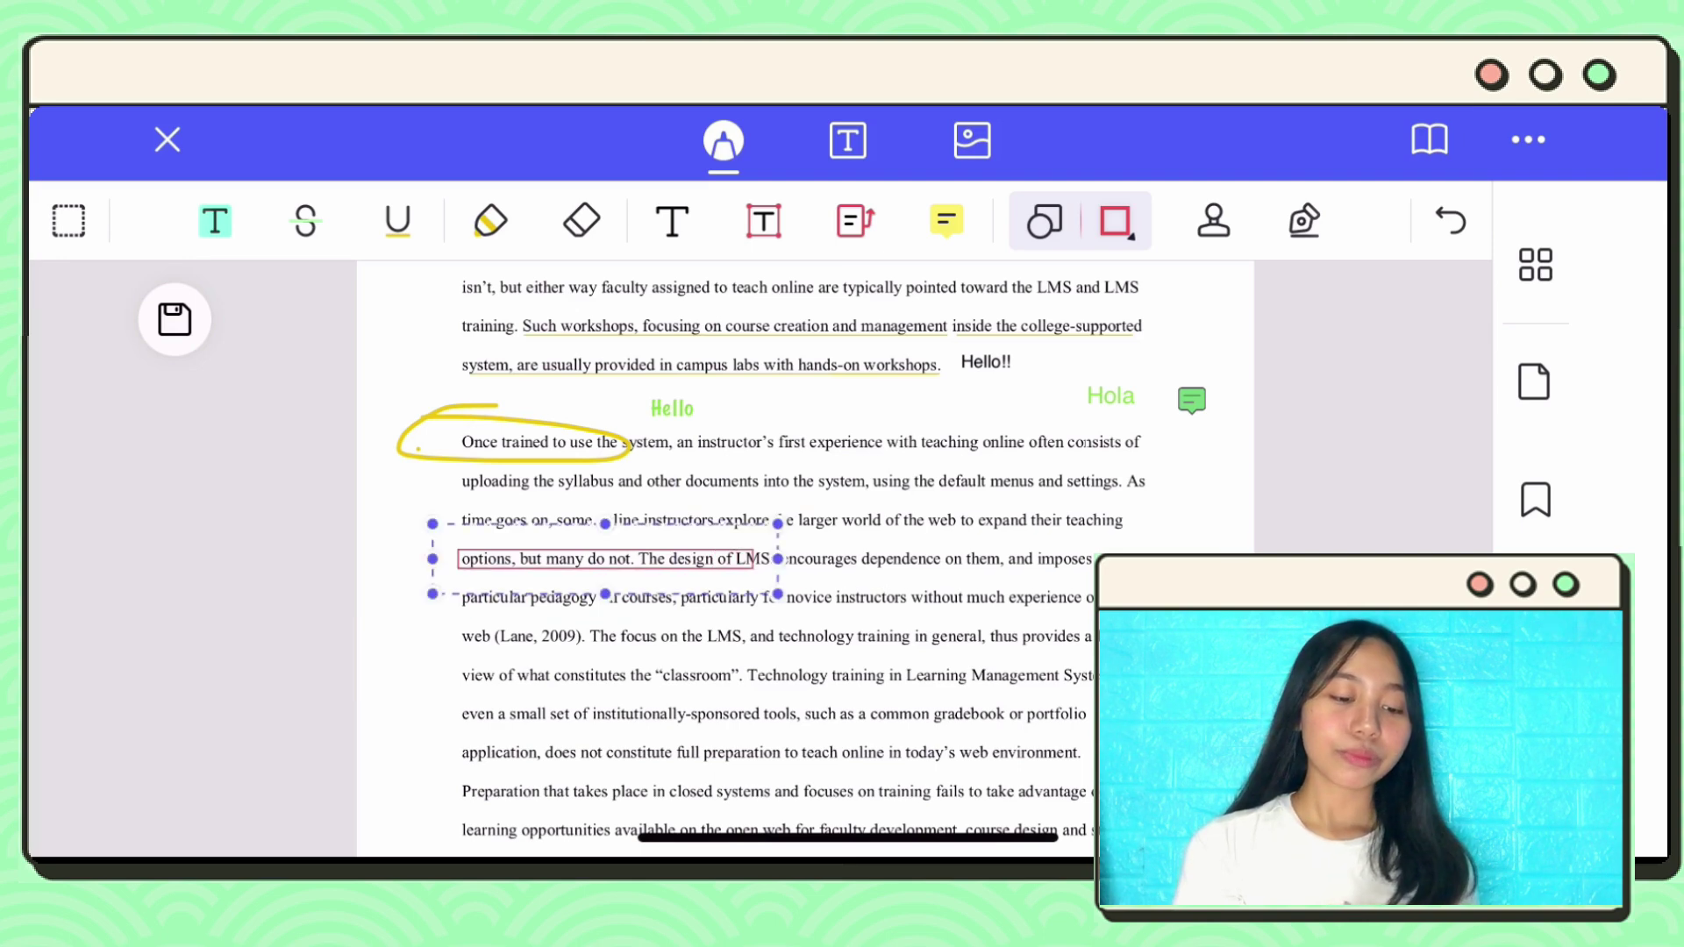
pyautogui.click(1114, 221)
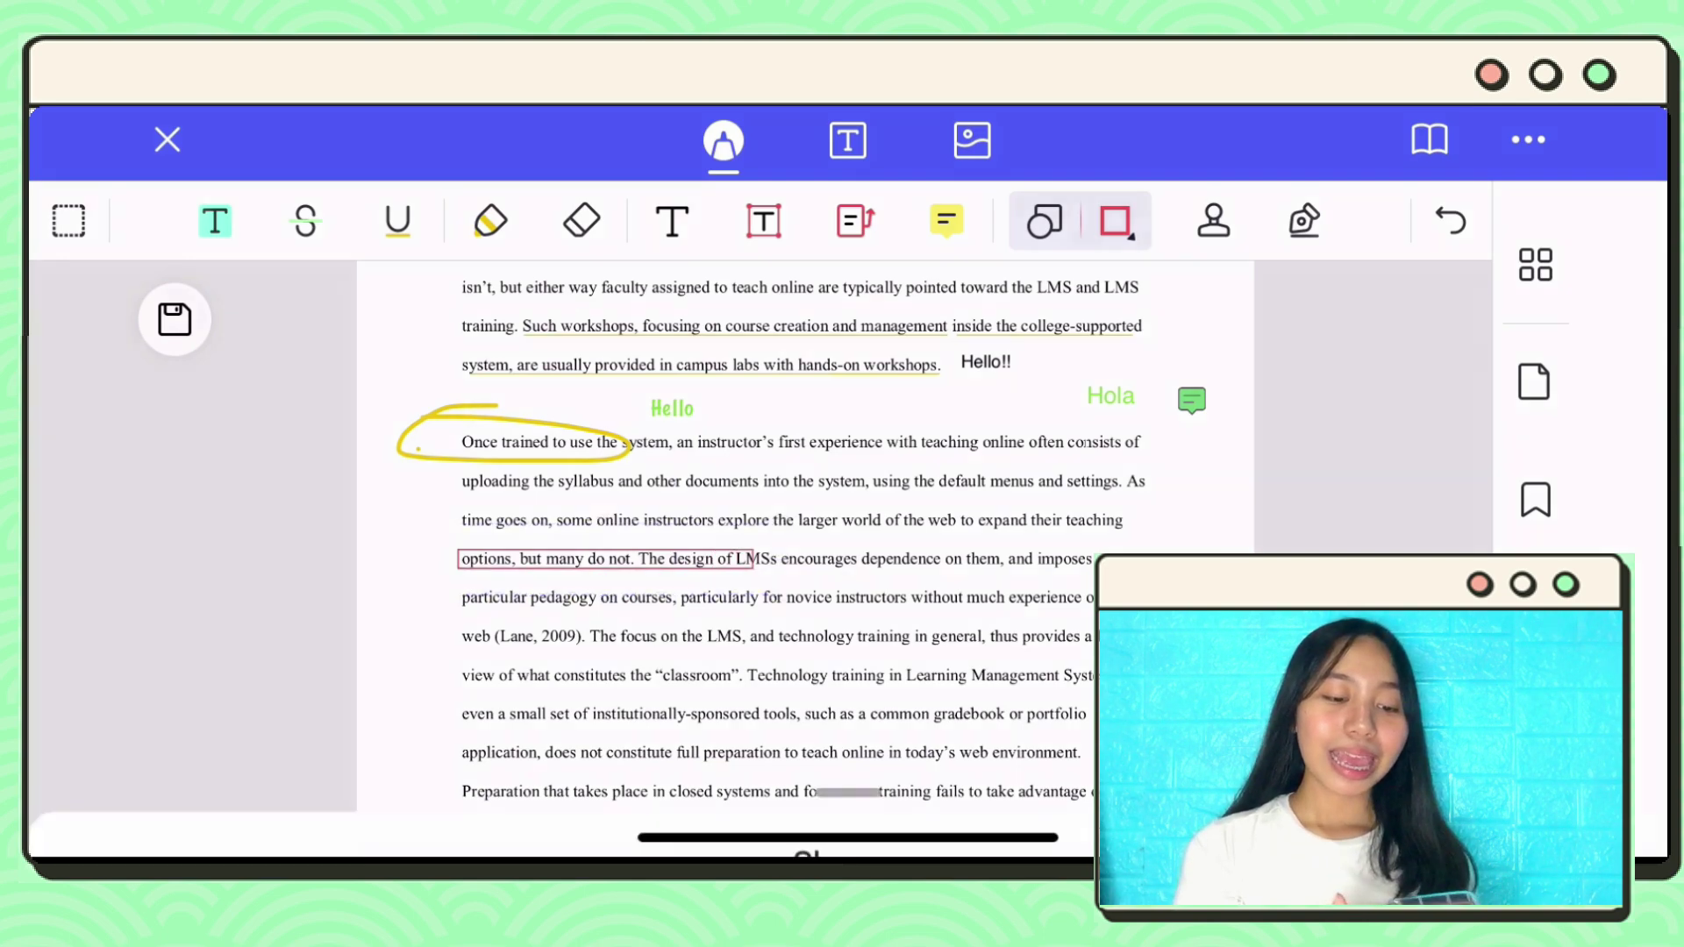
pyautogui.scroll(-3, 745, 583)
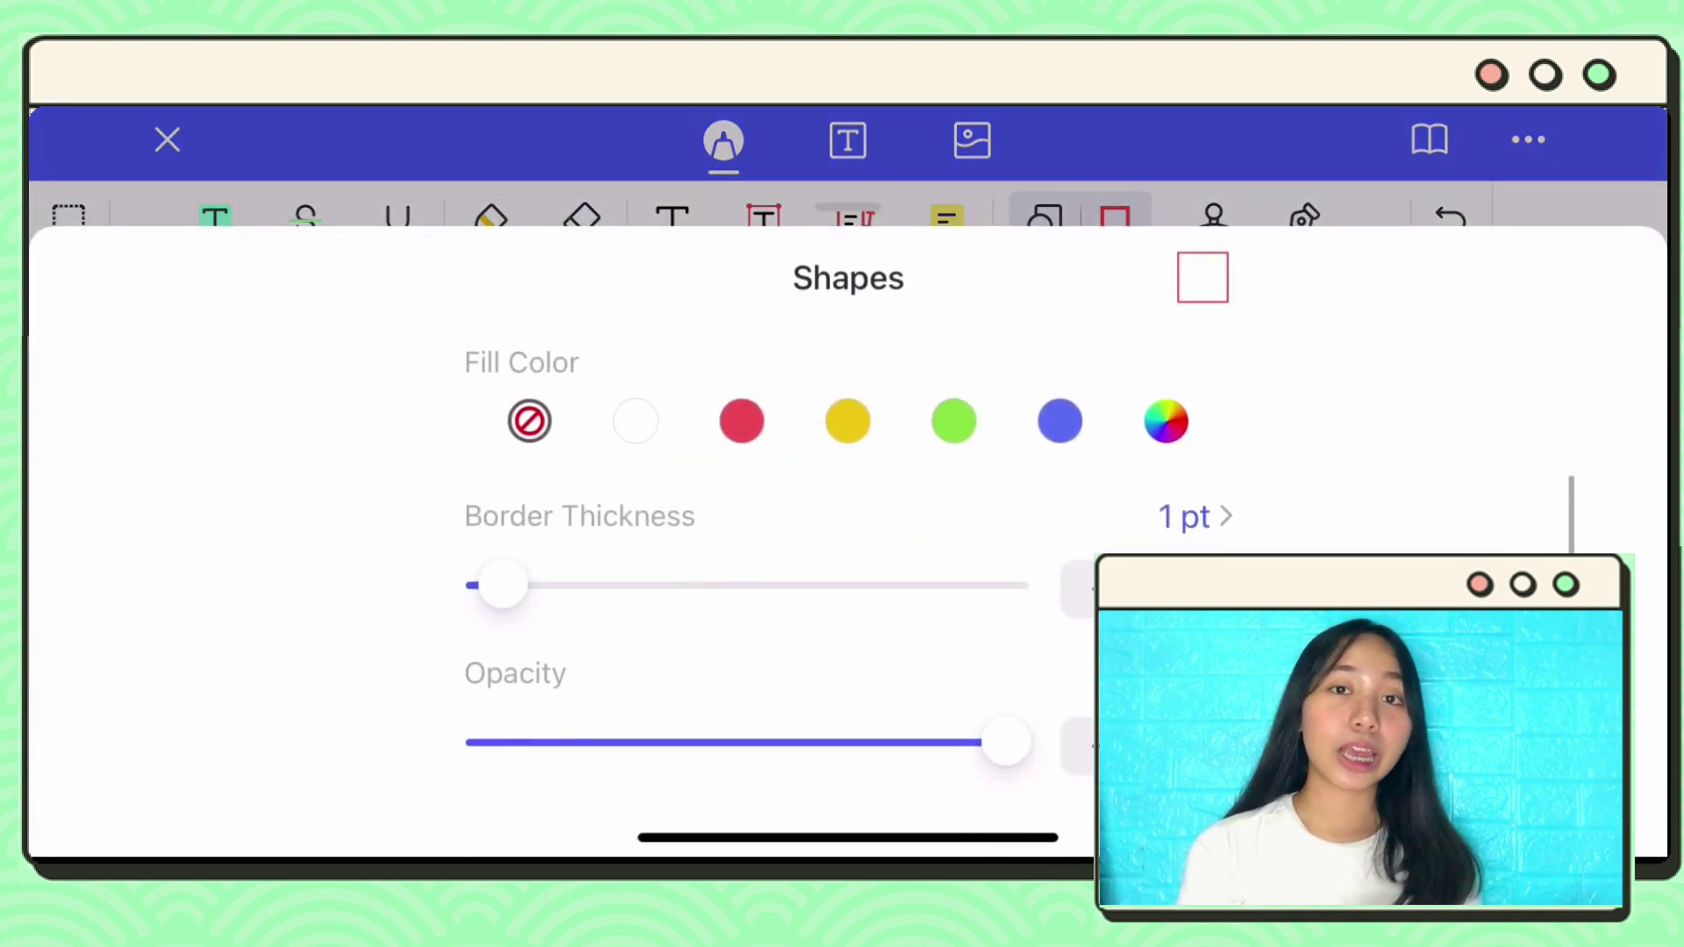
pyautogui.scroll(3, 745, 583)
pyautogui.click(762, 365)
pyautogui.click(1115, 220)
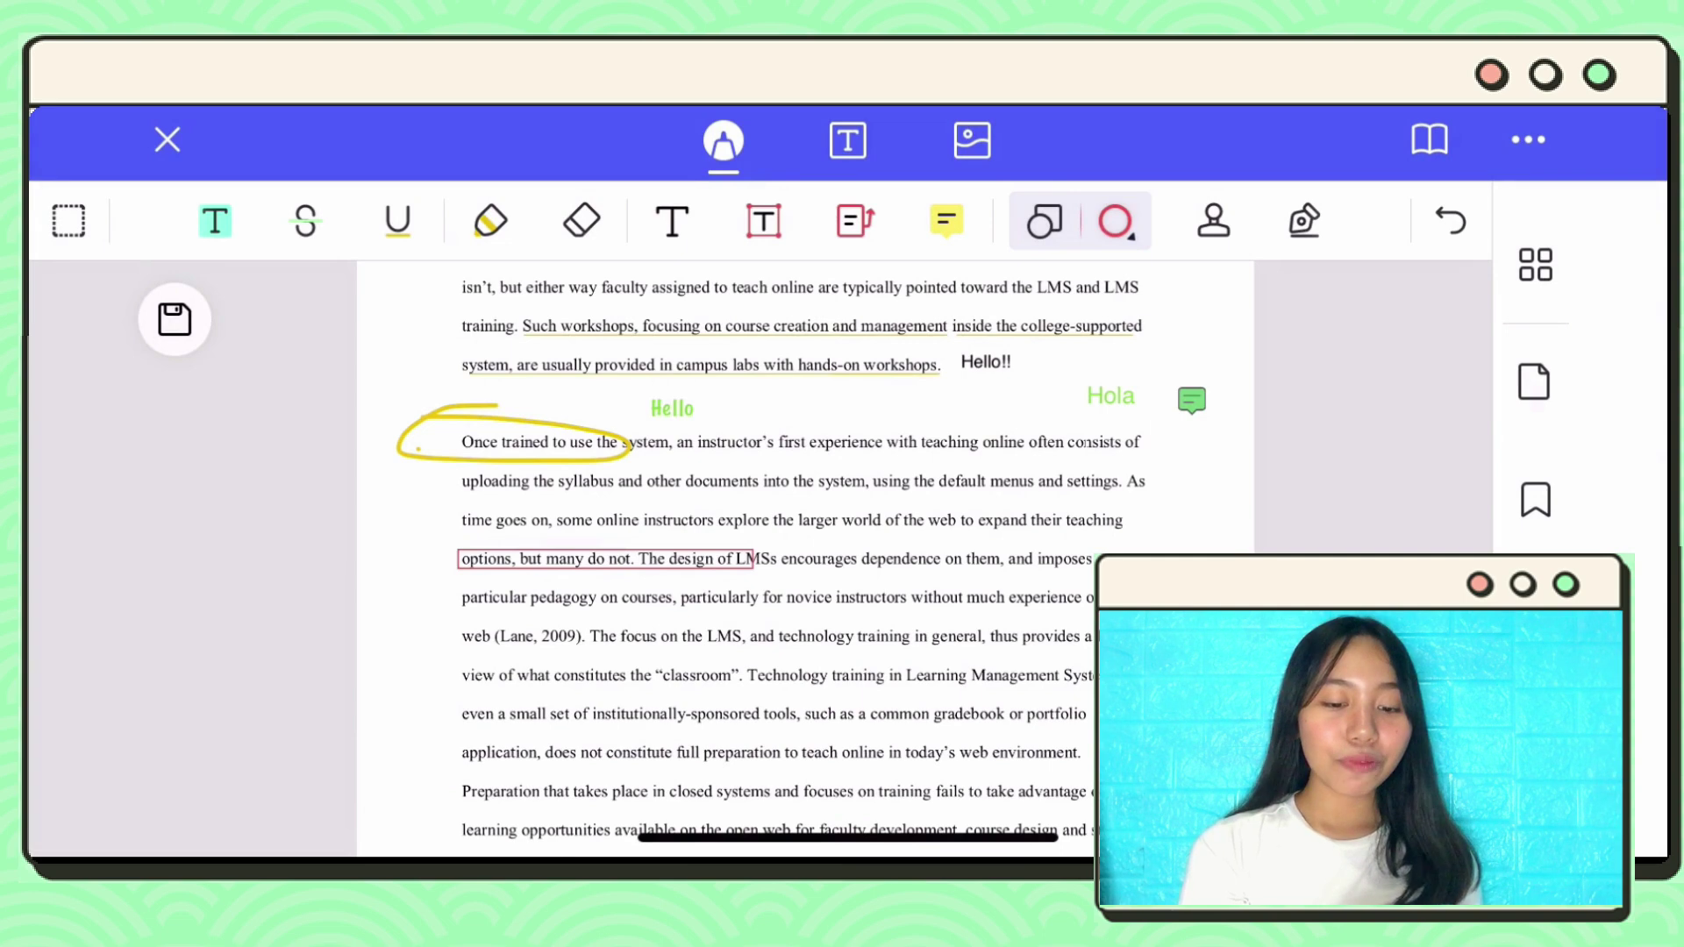
pyautogui.moveTo(1161, 557); pyautogui.dragTo(1177, 557)
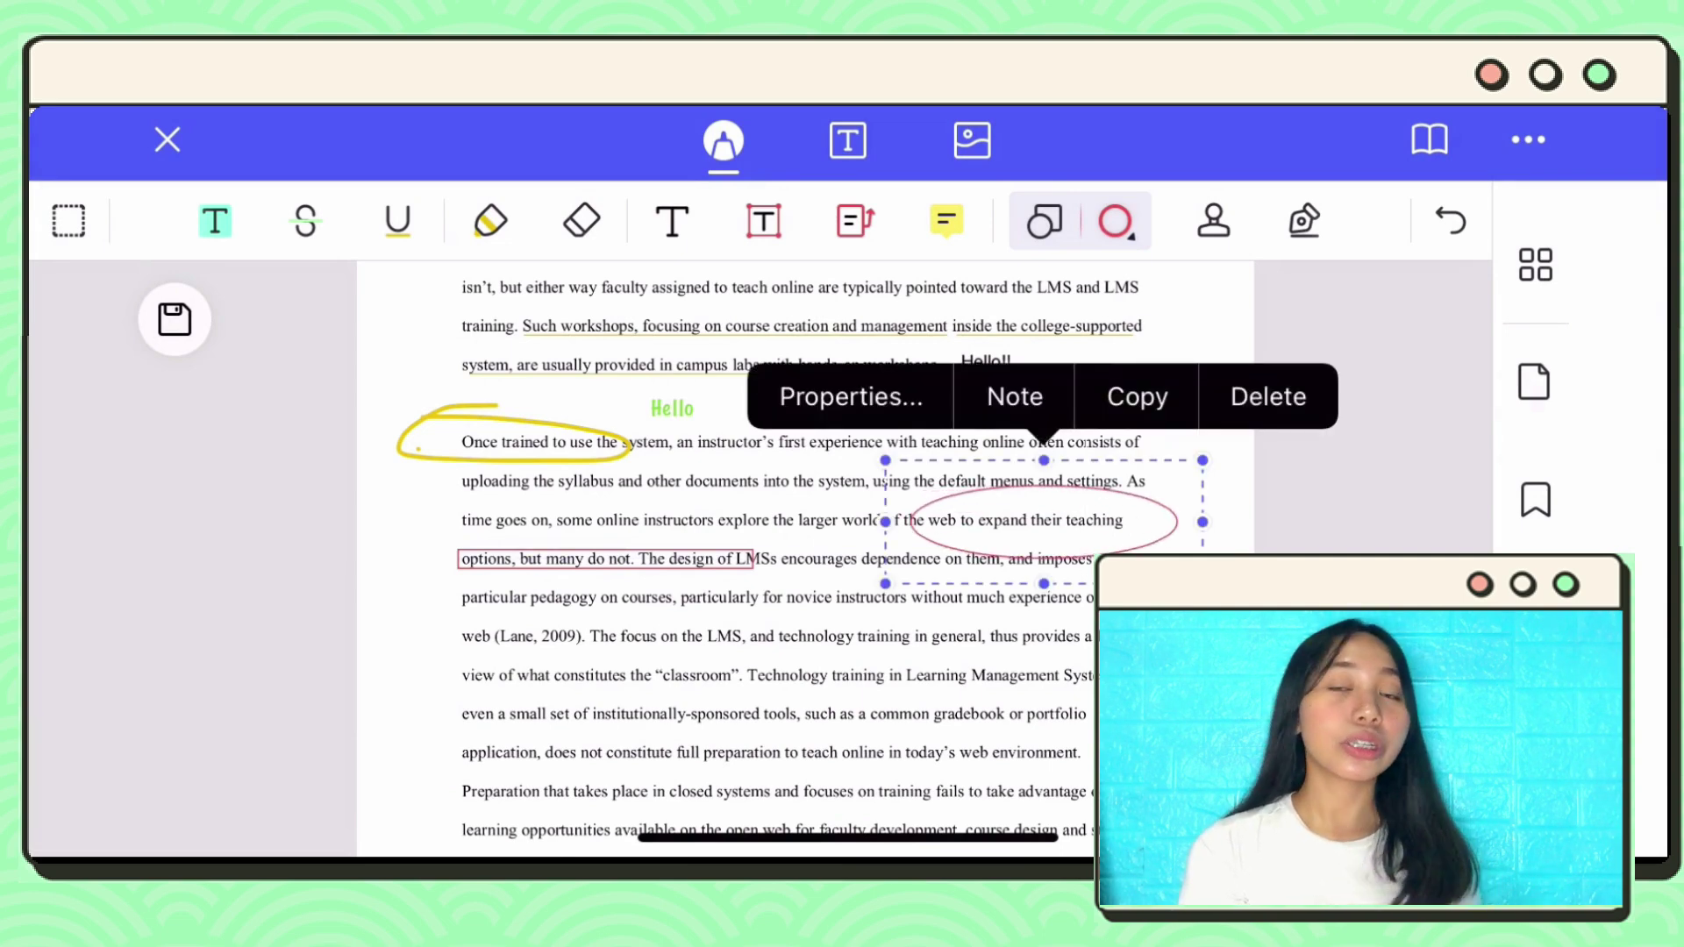
# Step: Draw a red line under "The focus on the LMS, and technology" and a red arrow toward the line starting "particular pedagogy"
pyautogui.click(1116, 220)
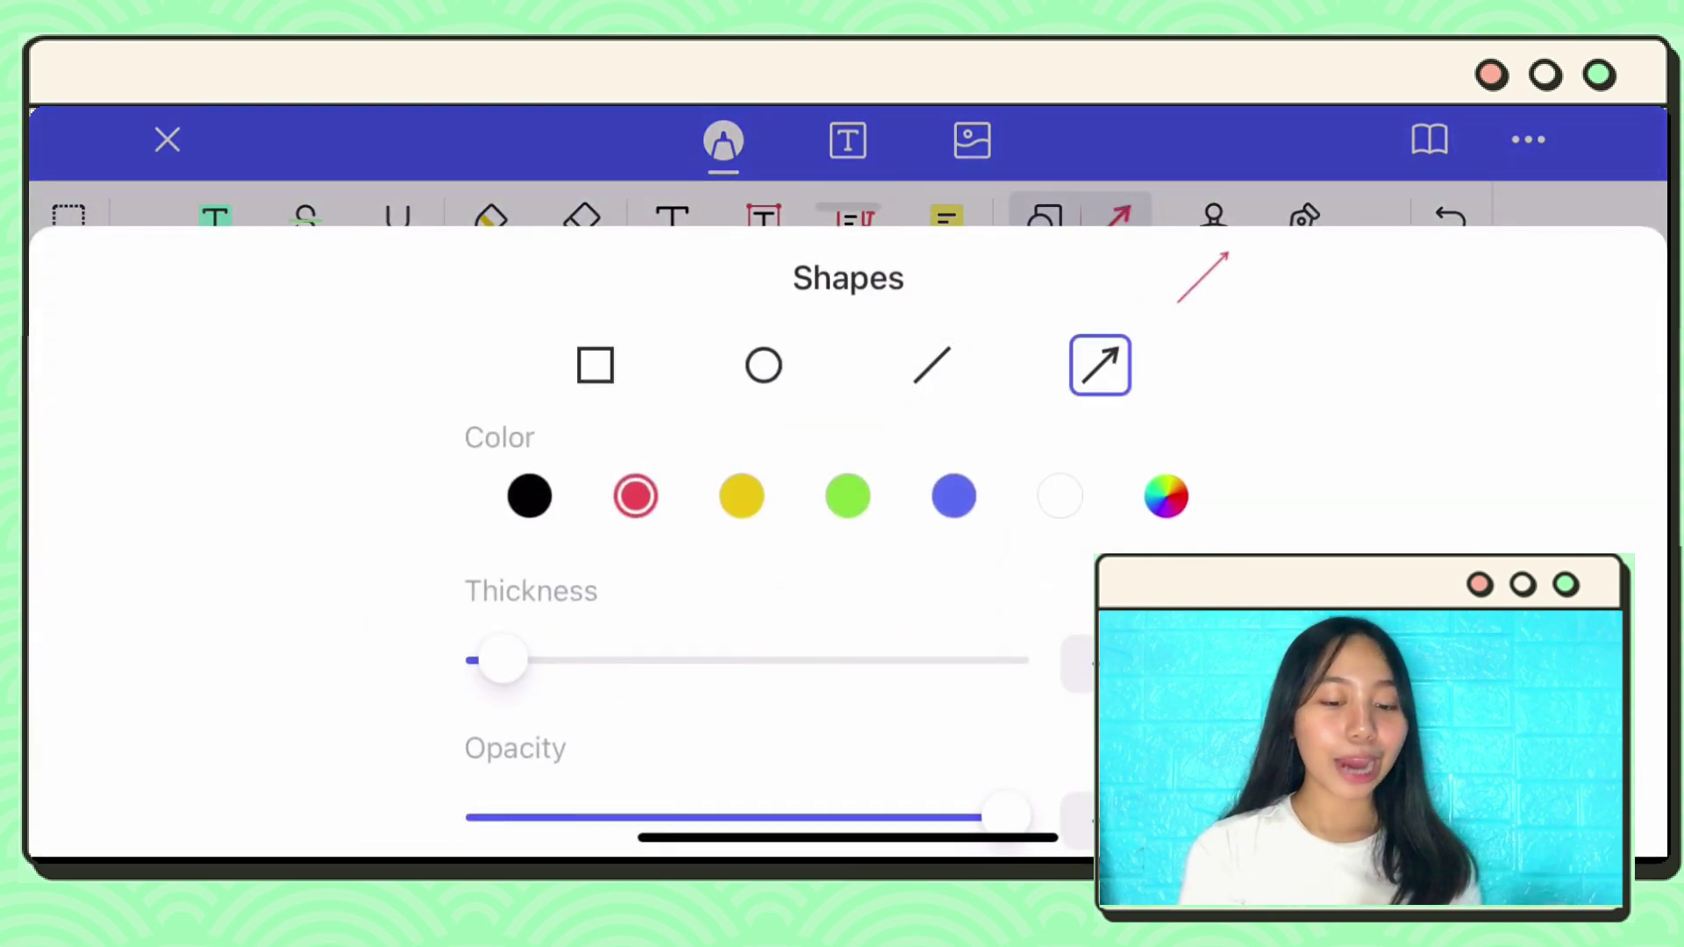
pyautogui.click(1115, 220)
pyautogui.moveTo(419, 635); pyautogui.dragTo(455, 597)
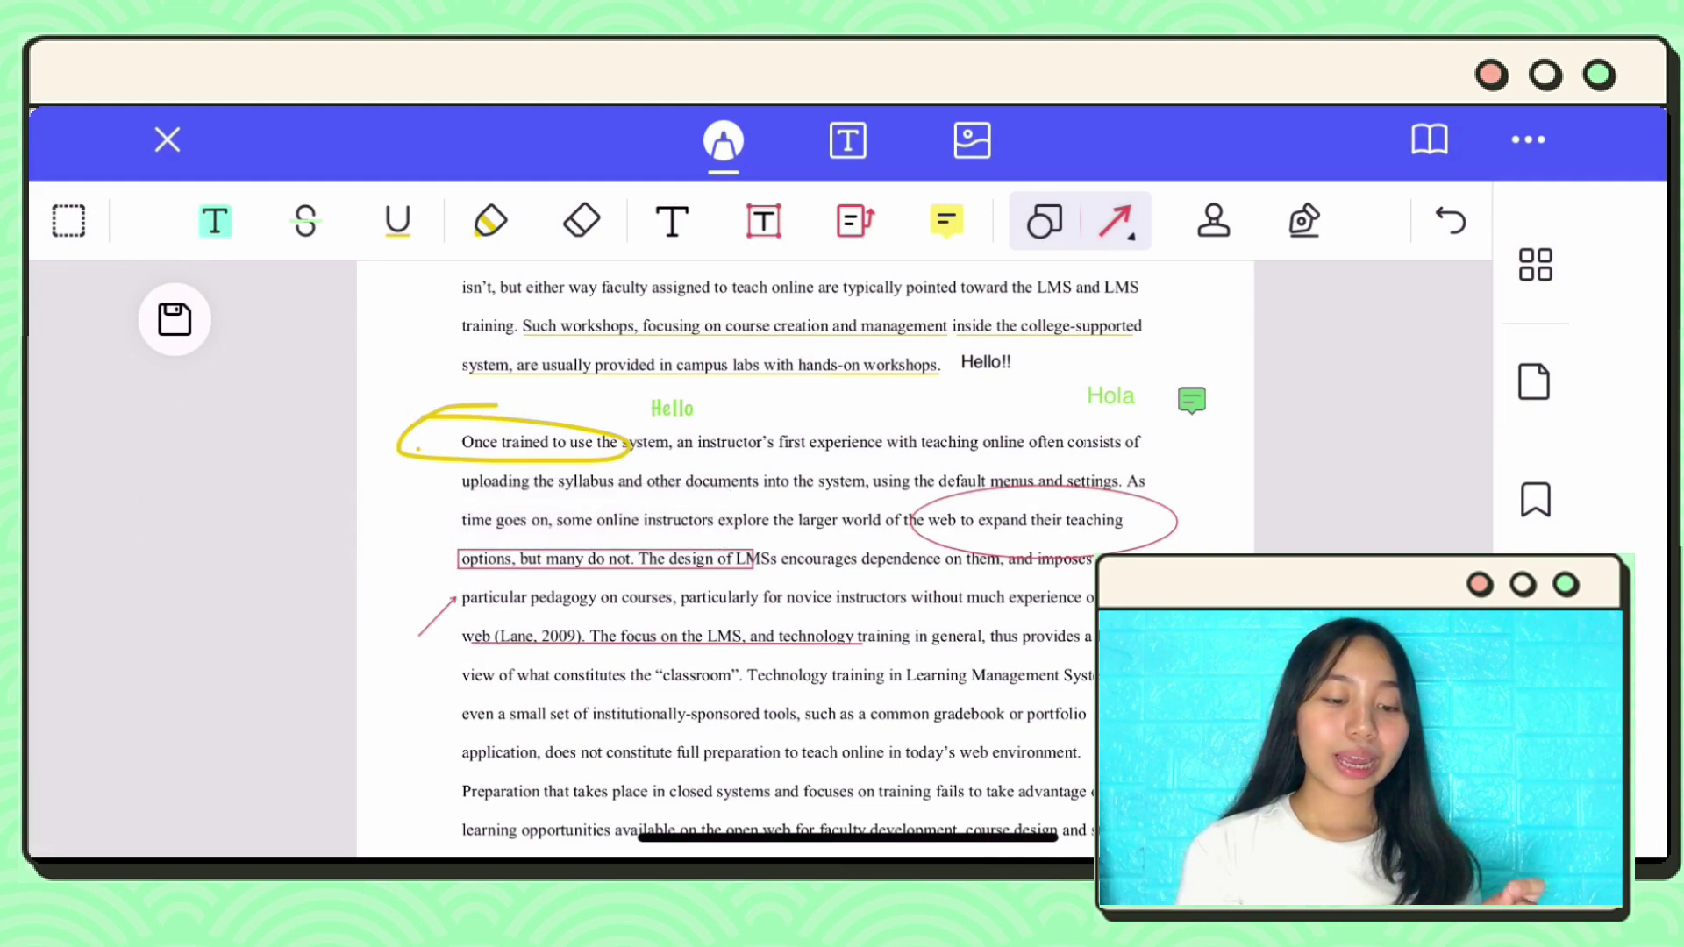
# Step: Place a red left-pointing SIGN HERE stamp below the last paragraph, near the page's outer margin
pyautogui.scroll(4, 661, 625)
pyautogui.scroll(-3, 661, 625)
pyautogui.scroll(-2, 804, 557)
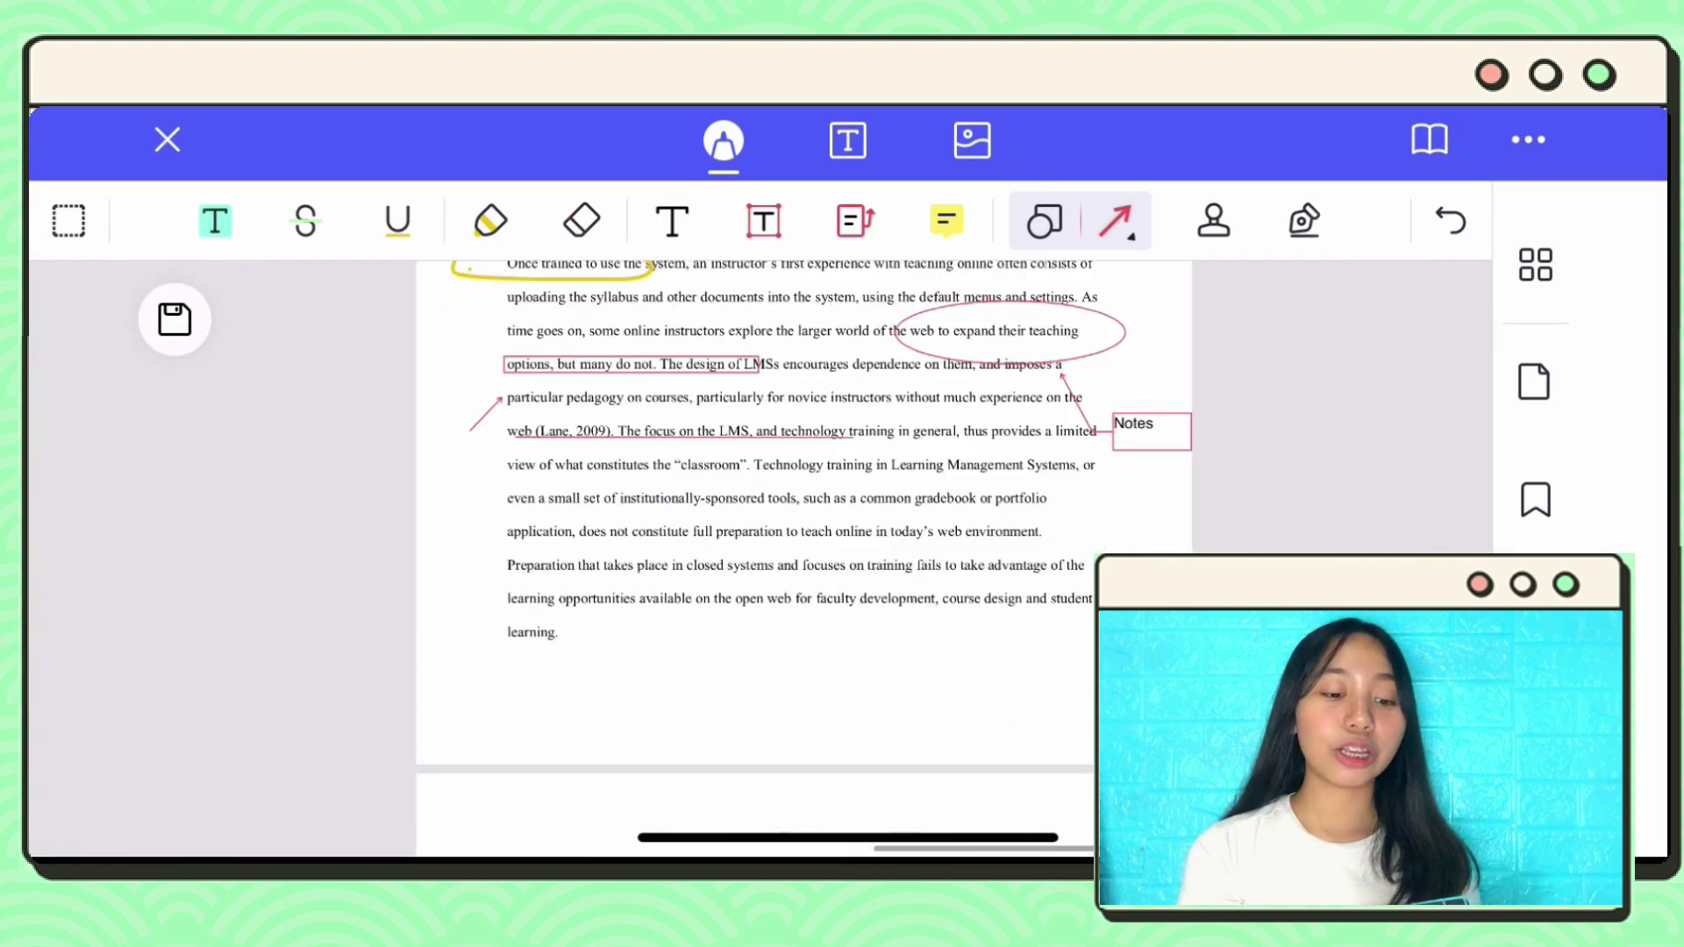
pyautogui.click(1212, 220)
pyautogui.scroll(-4, 847, 526)
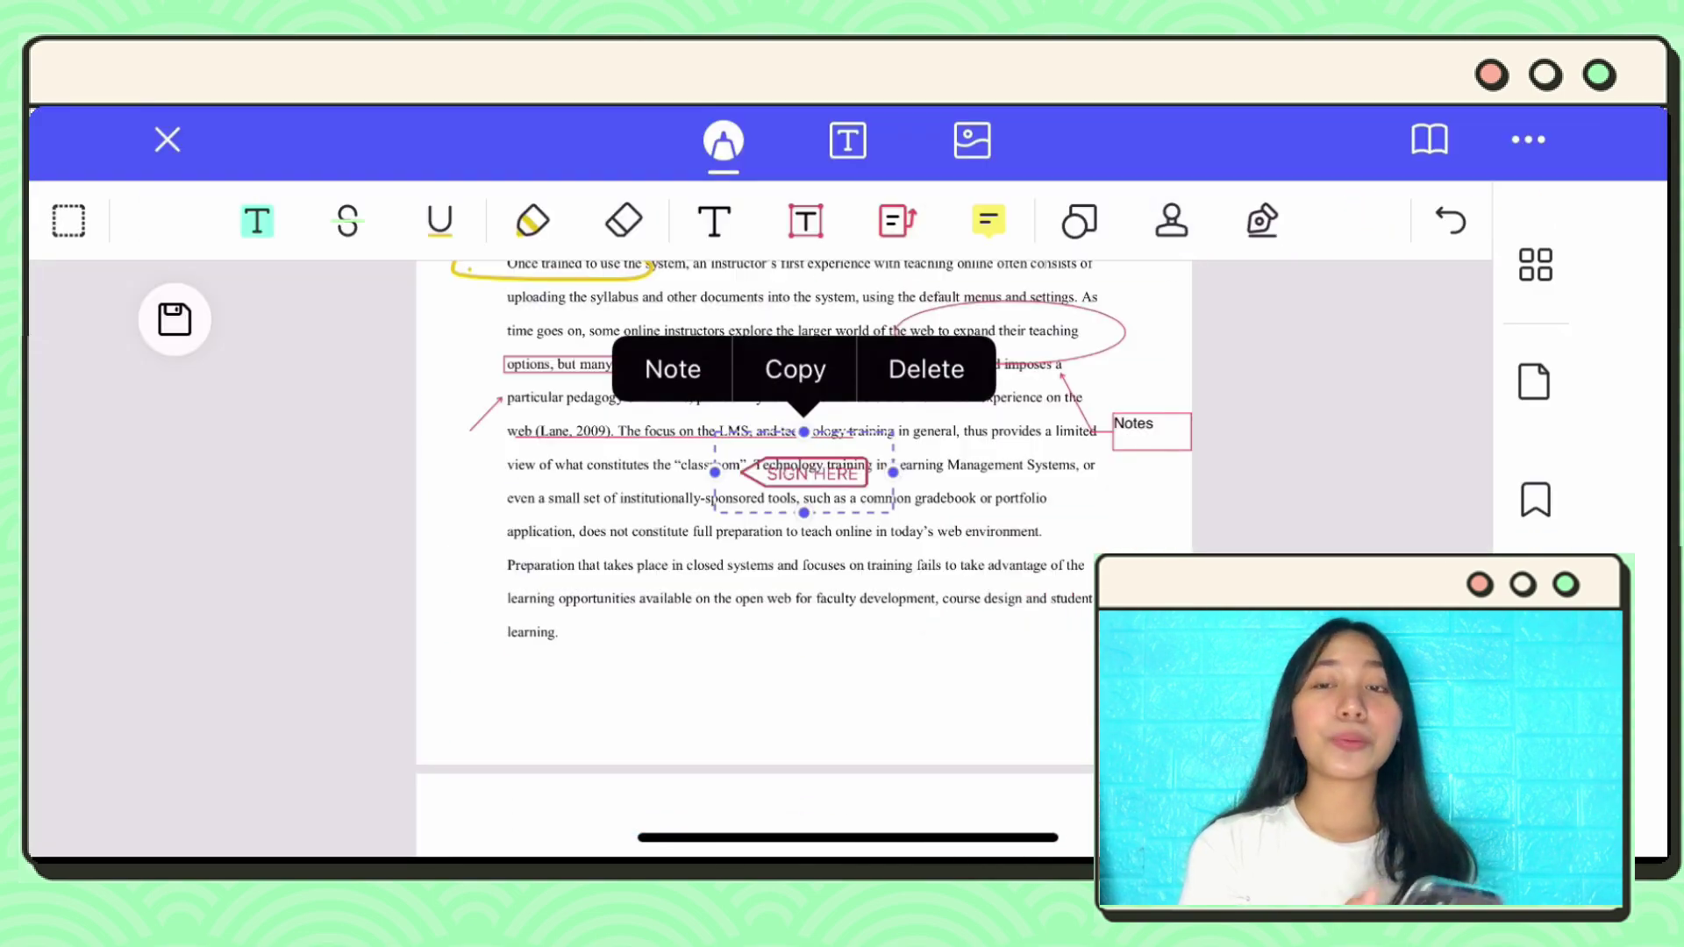
pyautogui.moveTo(804, 467); pyautogui.dragTo(1088, 670)
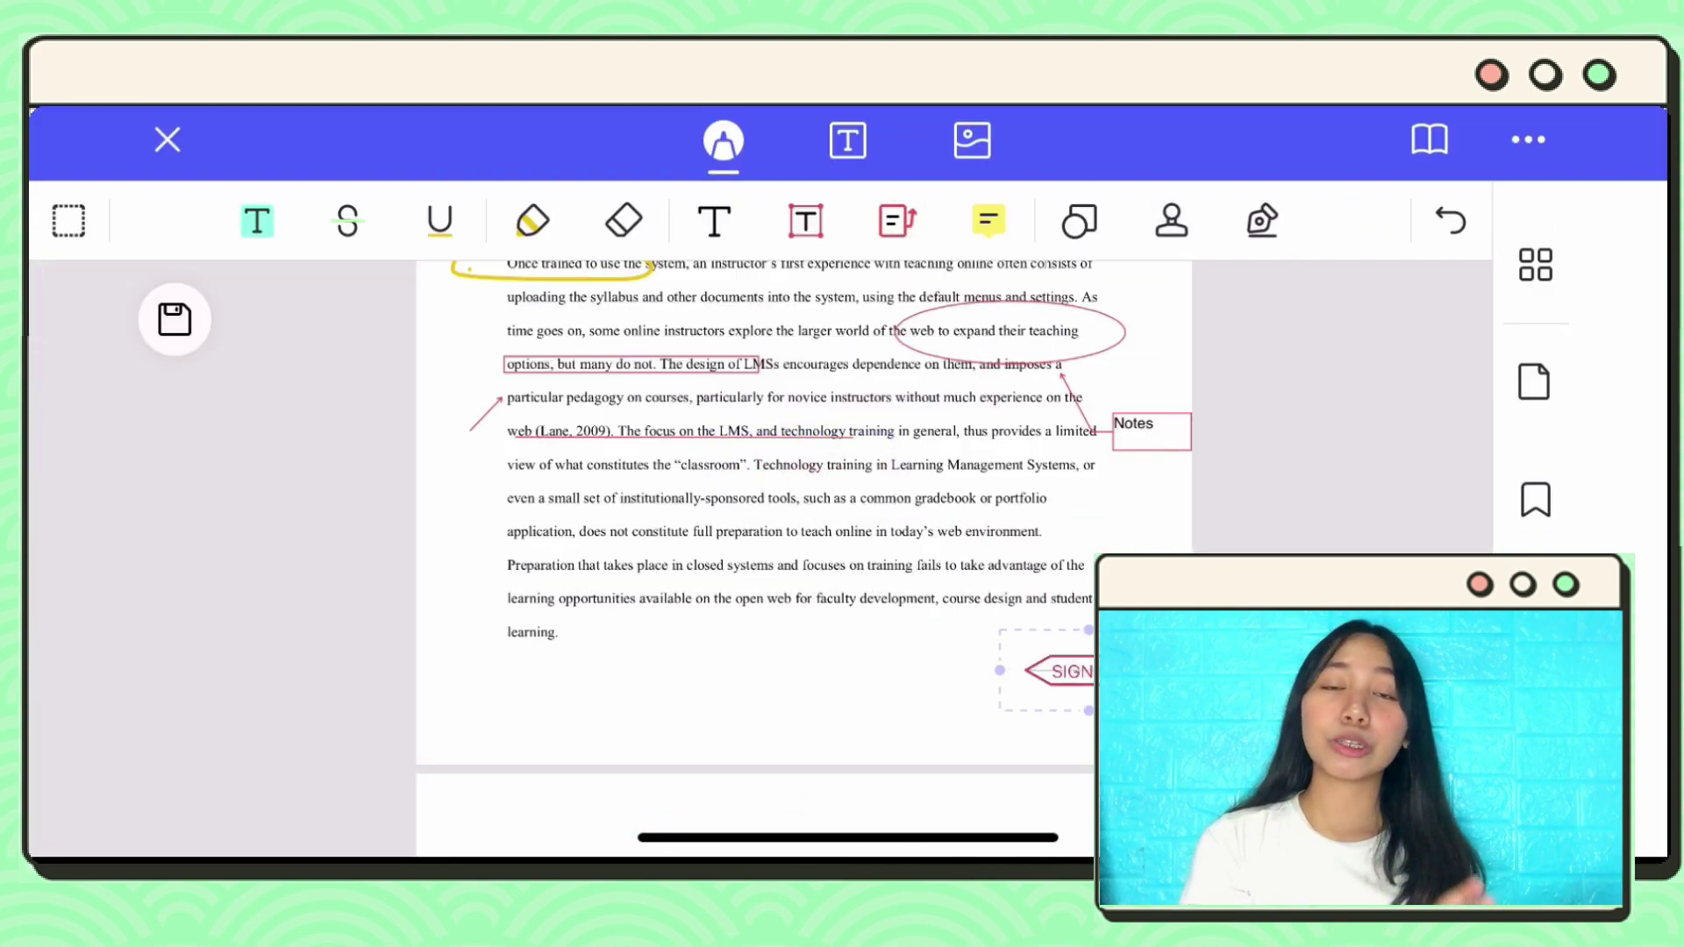
# Step: Create a handwritten signature in black and place it, reduced in size, beside the SIGN HERE stamp
pyautogui.scroll(4, 803, 527)
pyautogui.scroll(-3, 803, 526)
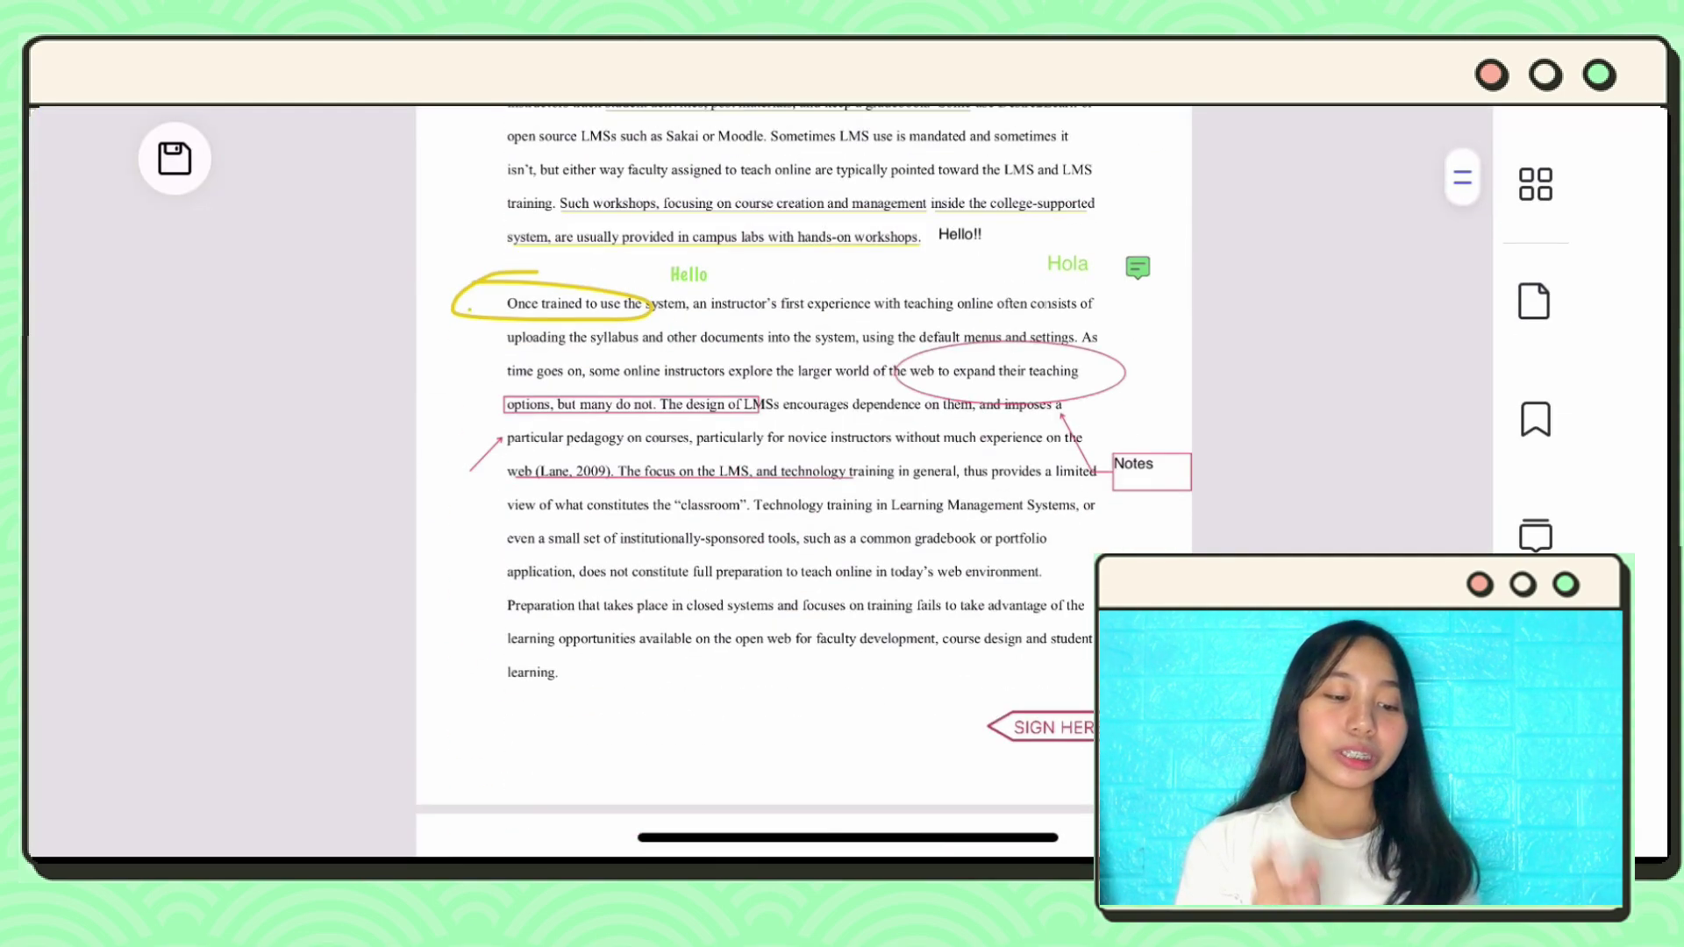
pyautogui.click(1261, 221)
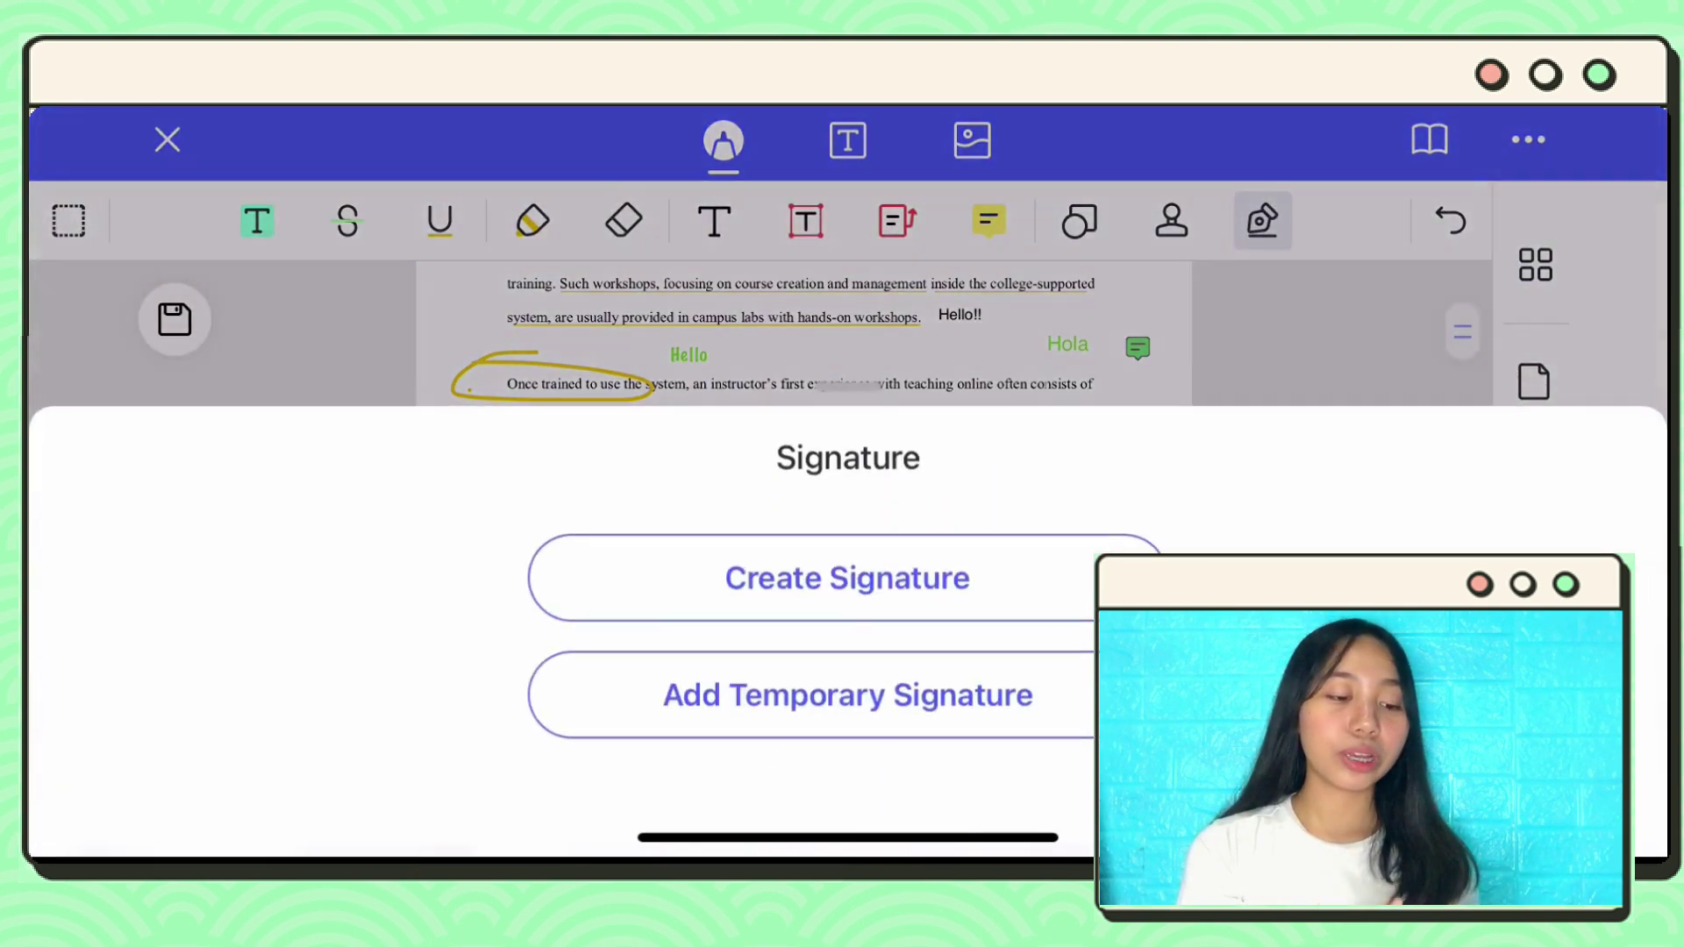
pyautogui.click(847, 580)
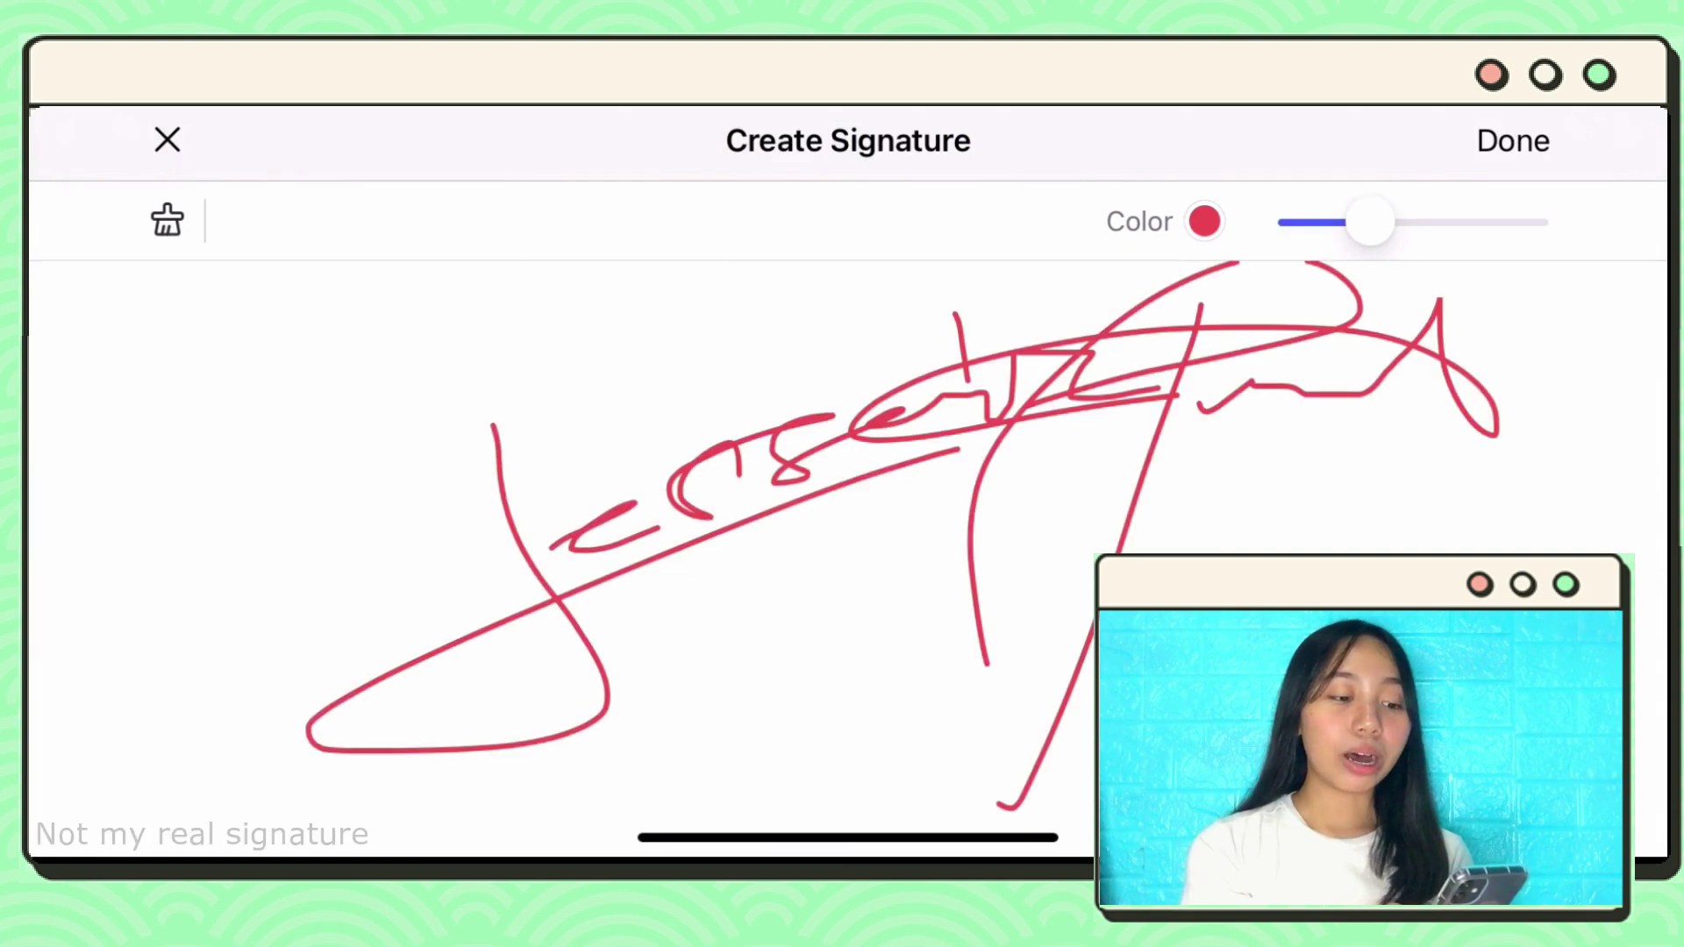
pyautogui.moveTo(1370, 221); pyautogui.dragTo(1357, 221)
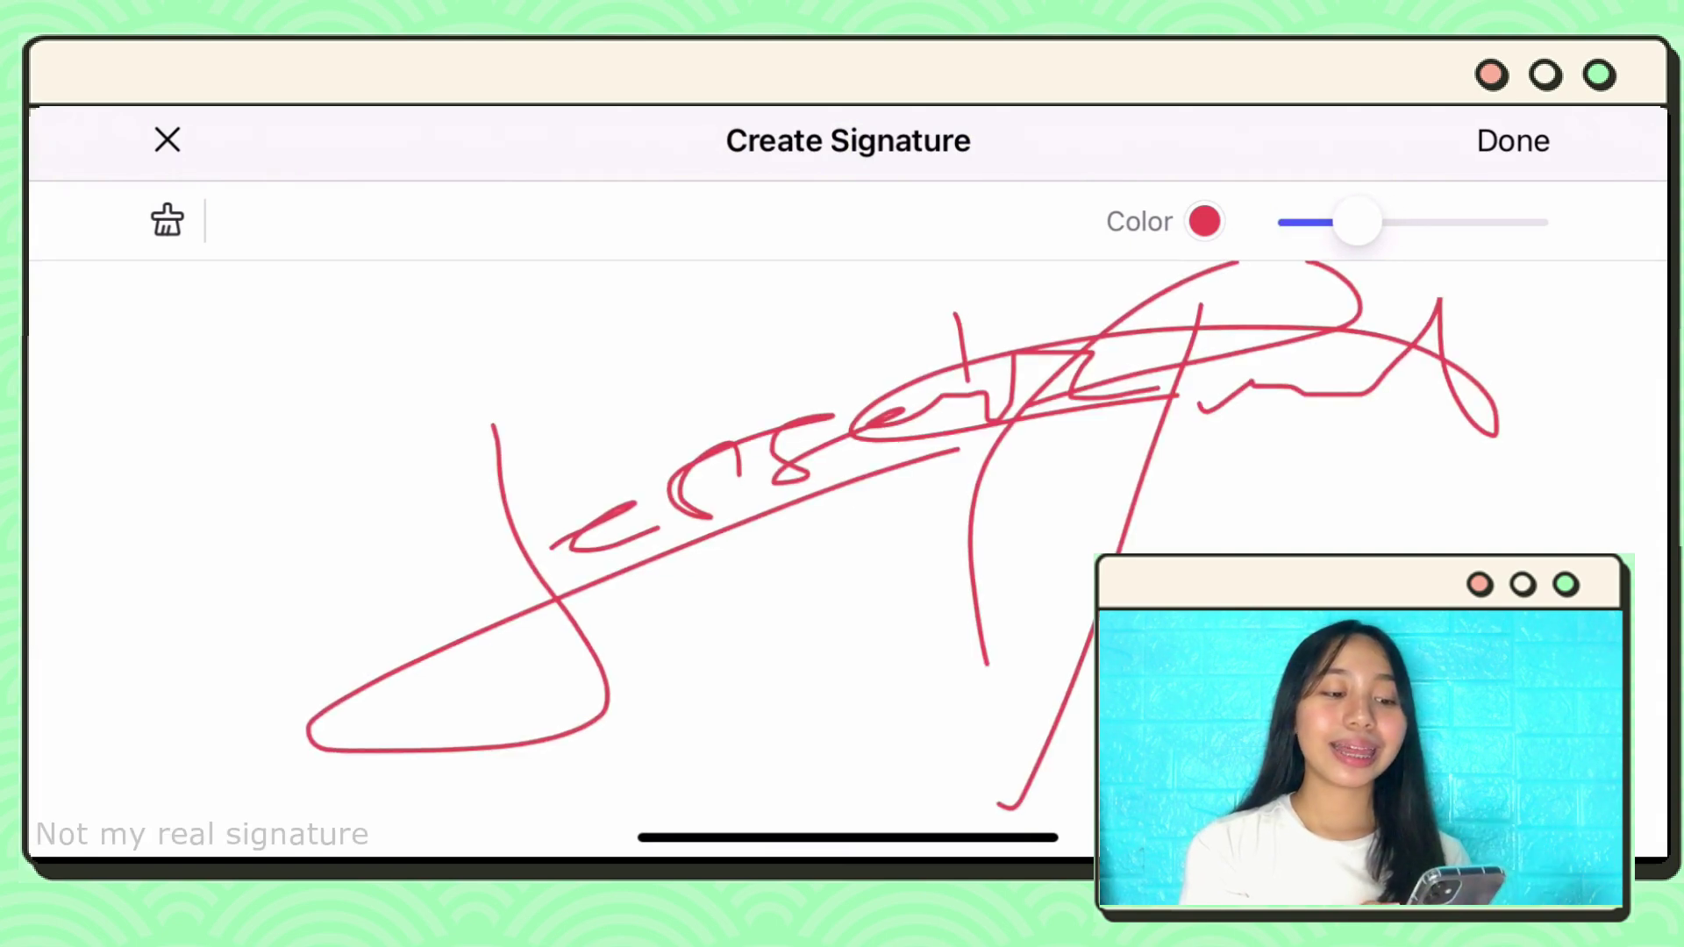
pyautogui.click(1204, 221)
pyautogui.click(987, 383)
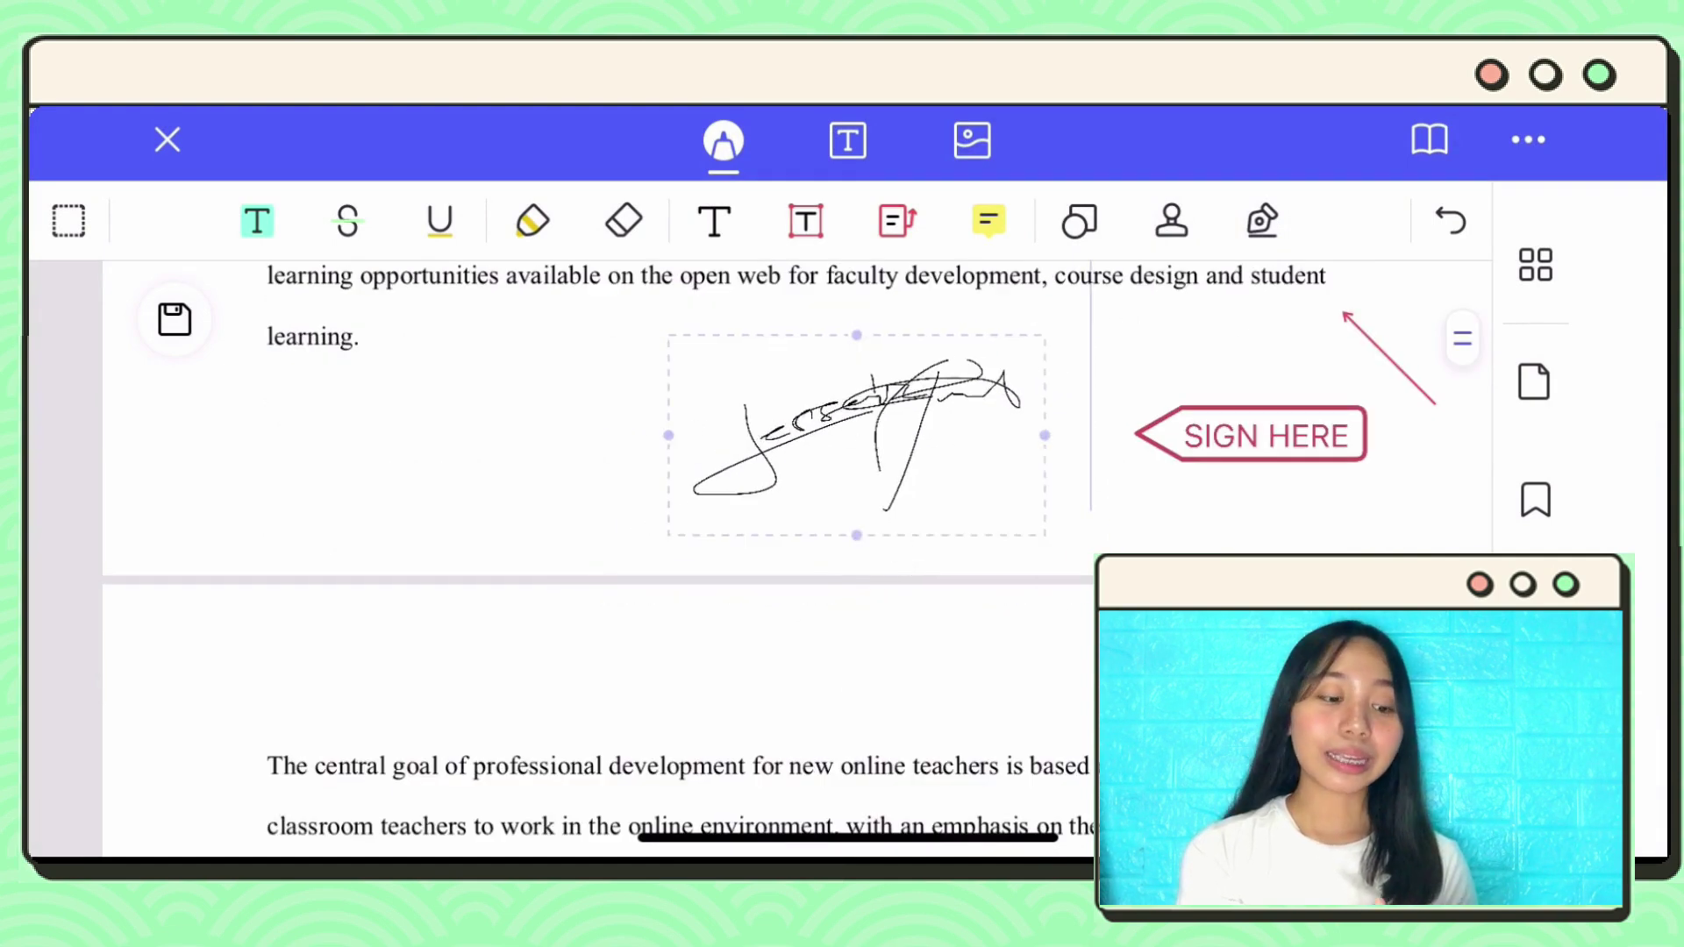
pyautogui.moveTo(936, 462); pyautogui.dragTo(981, 433)
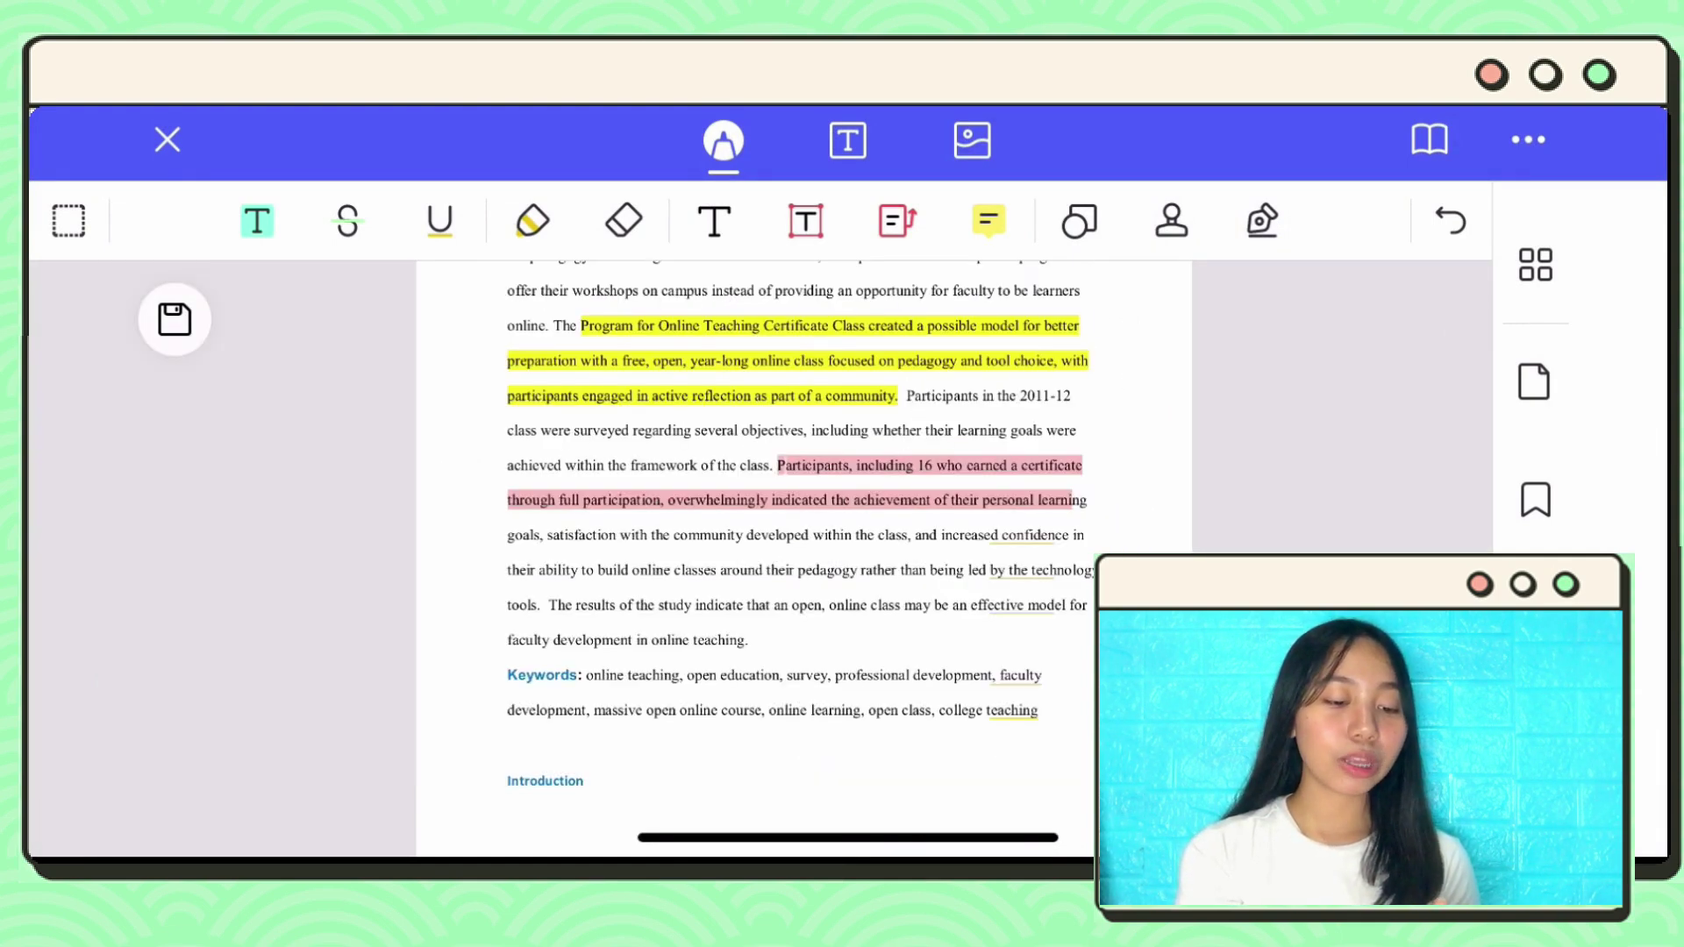
# Step: Edit the abstract paragraph's text by inserting "Hello hi" after "satisfaction with the community developed"
pyautogui.click(847, 140)
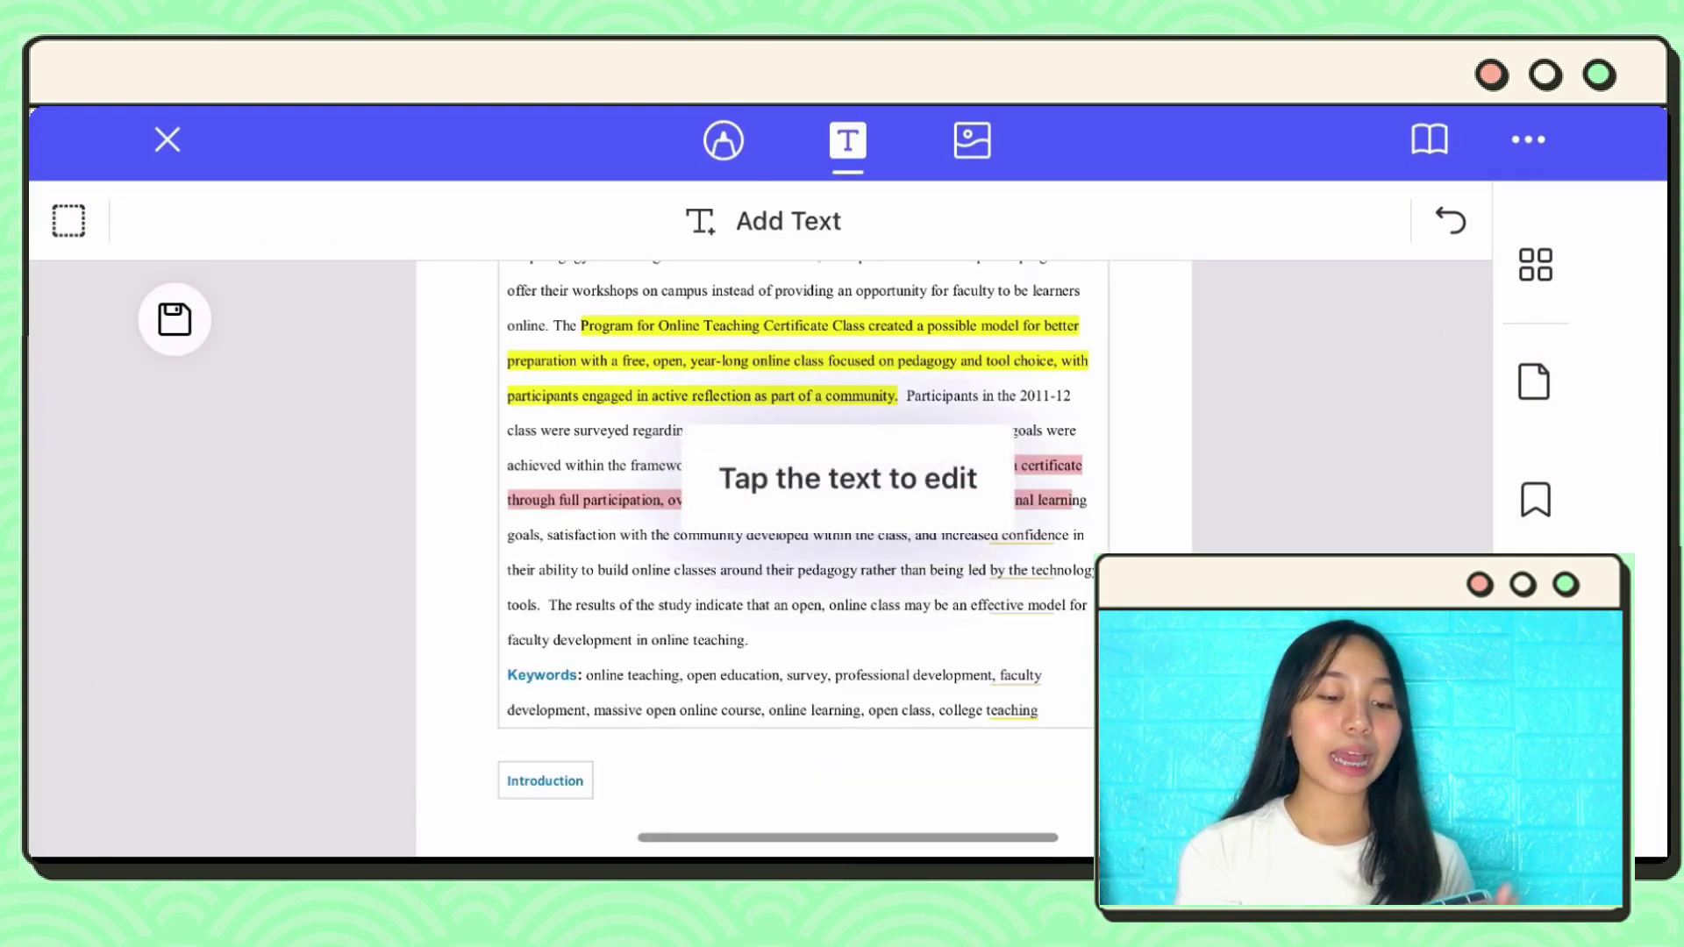
pyautogui.click(826, 464)
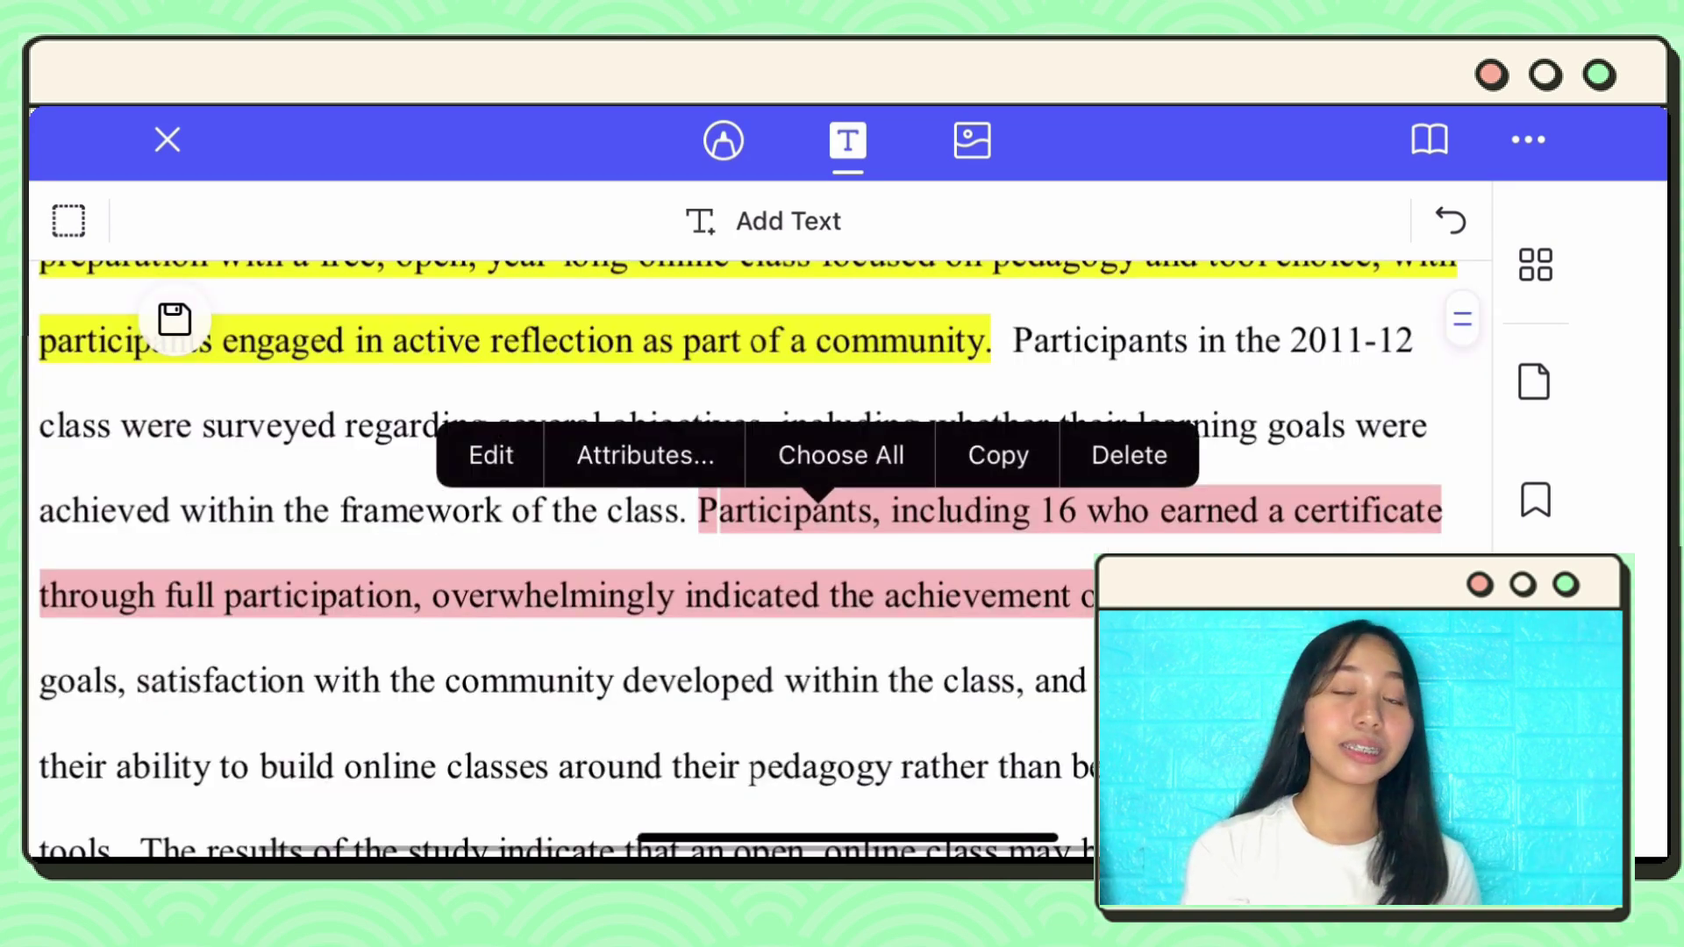
pyautogui.click(491, 455)
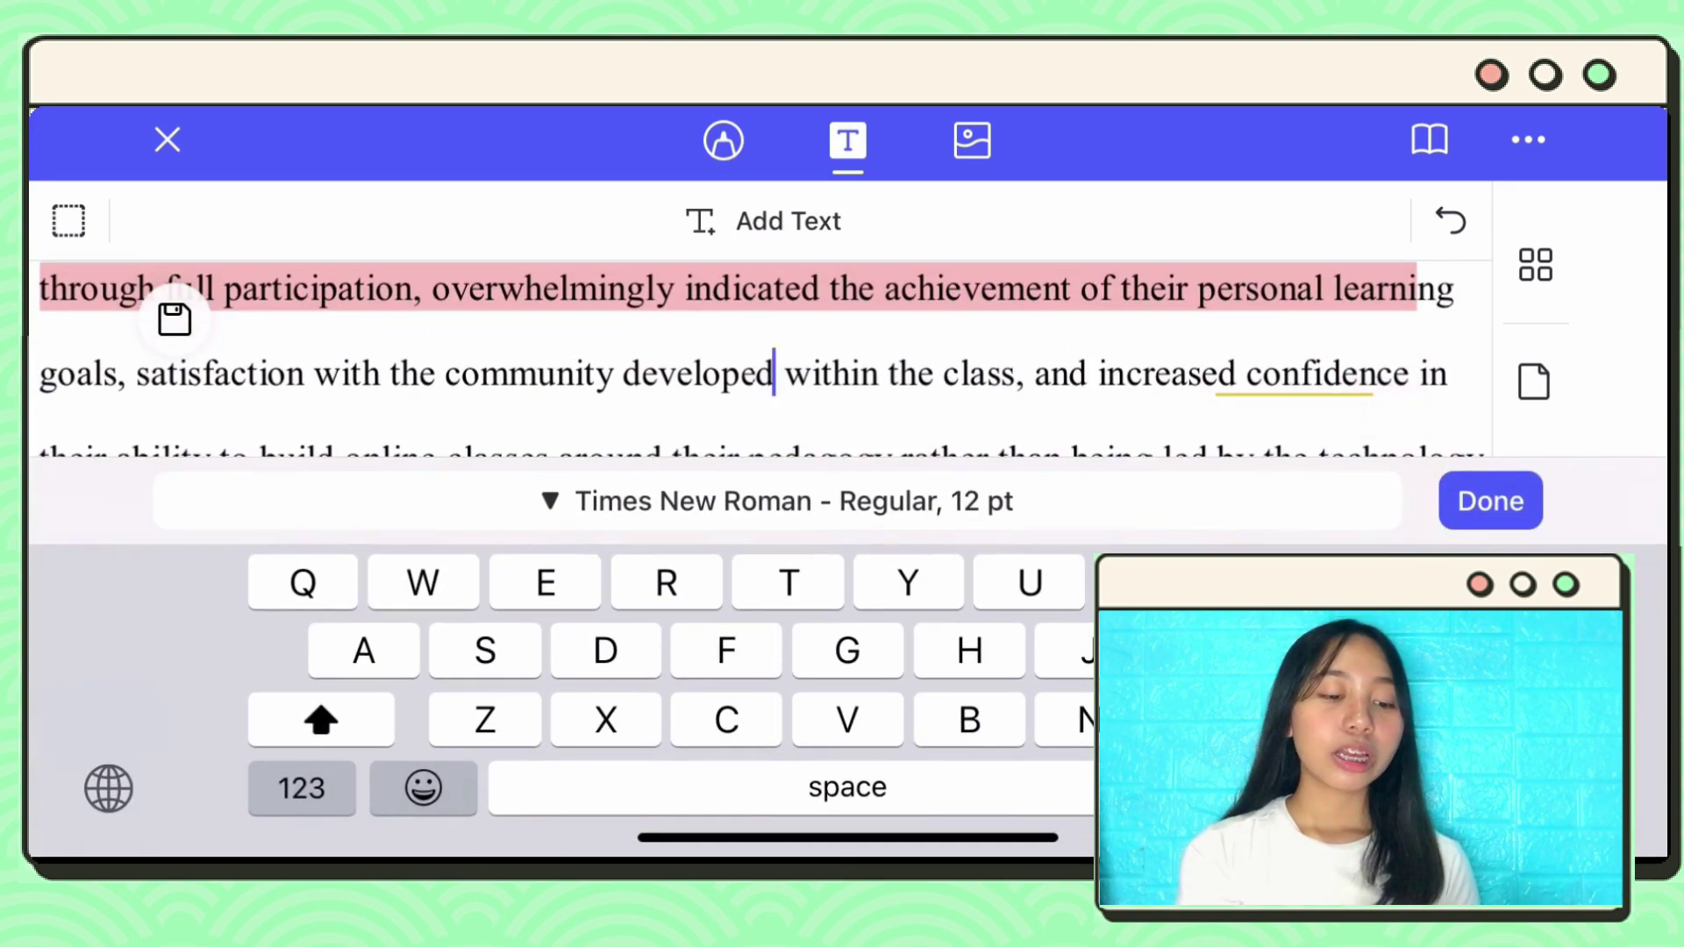
pyautogui.write('Hello')
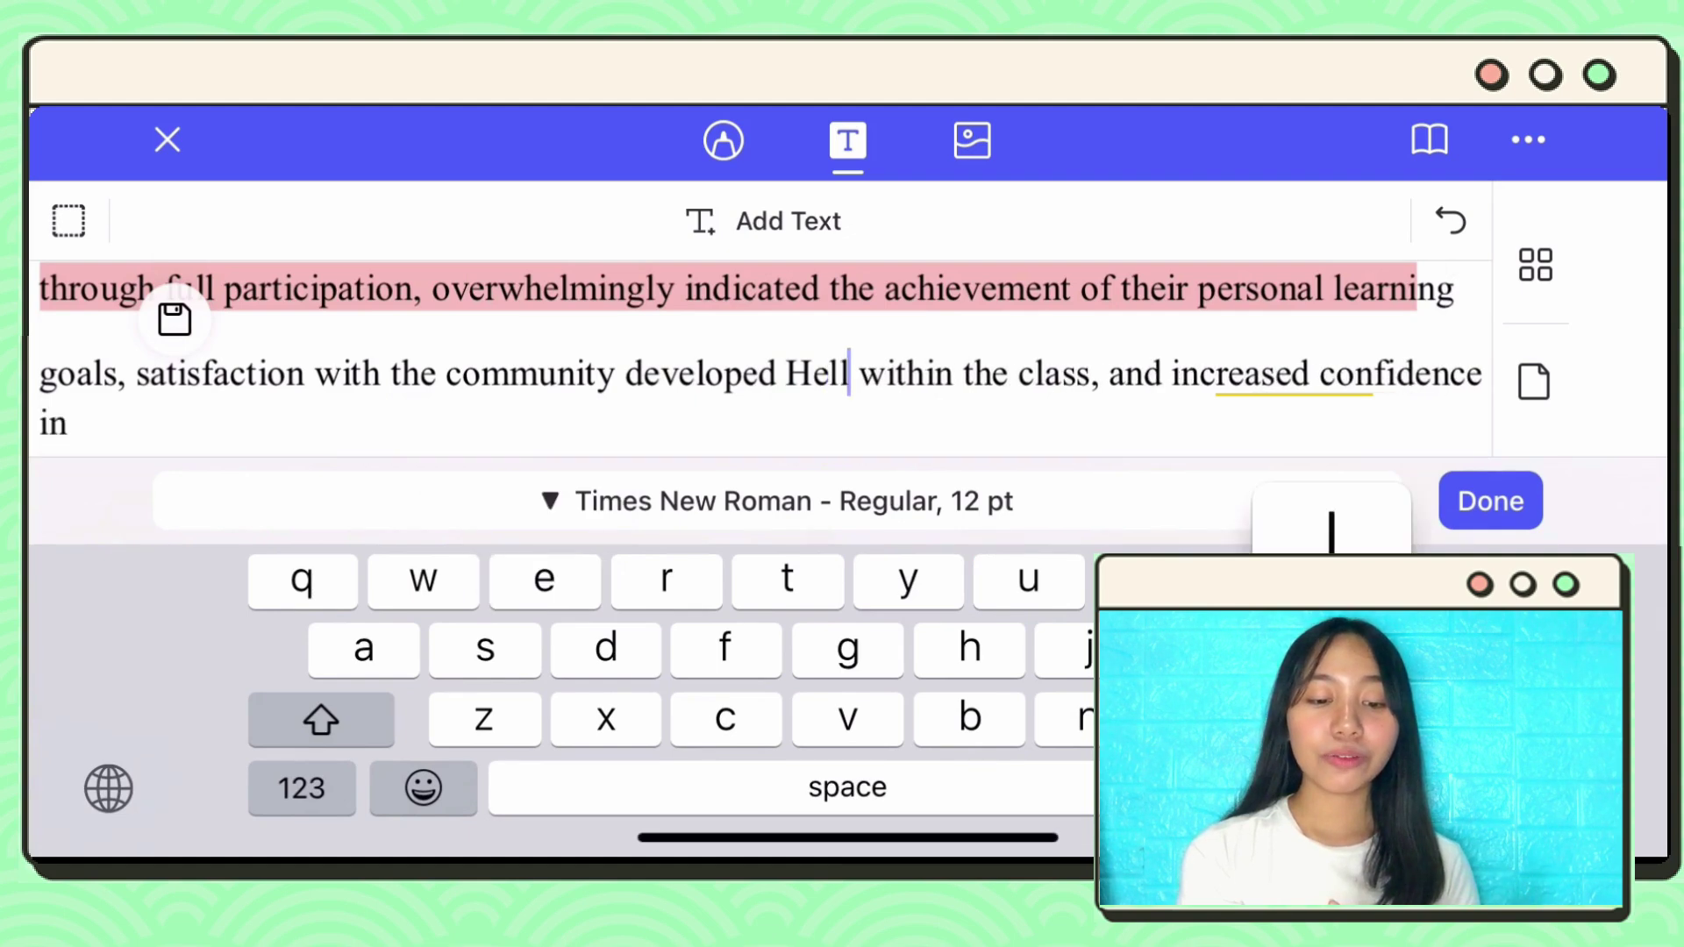
pyautogui.write(' hi')
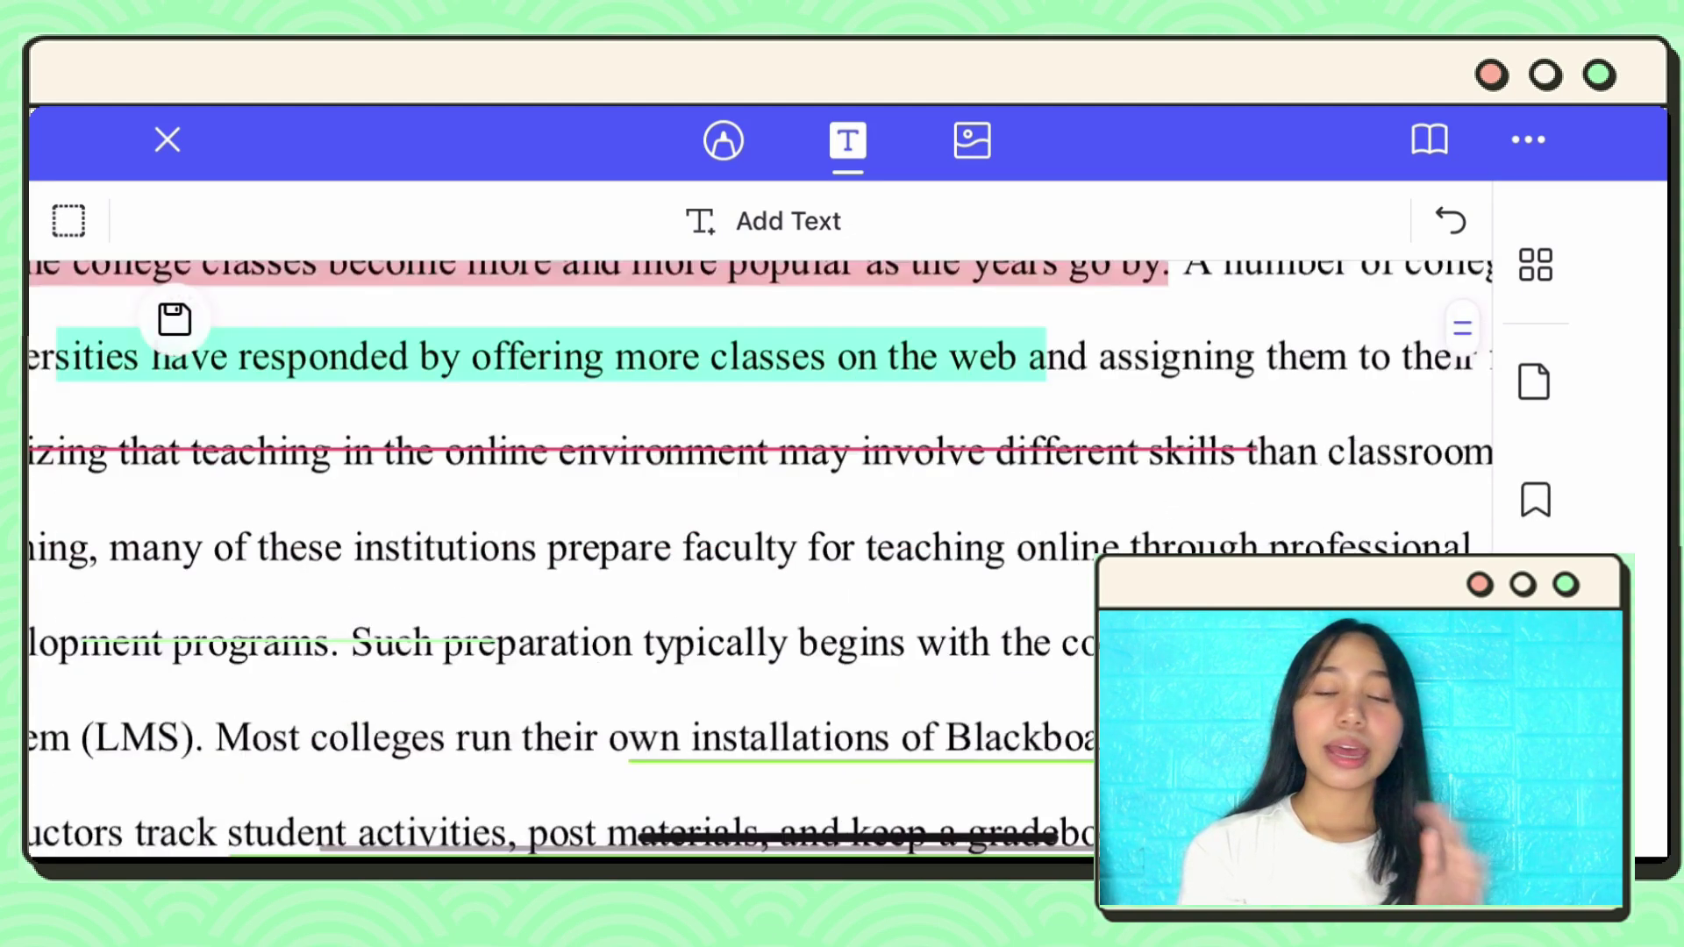
# Step: Delete "egins with" from the sentence "Such preparation typically begins with the college's Learning" on page 2
pyautogui.scroll(-2, 760, 552)
pyautogui.scroll(2, 759, 553)
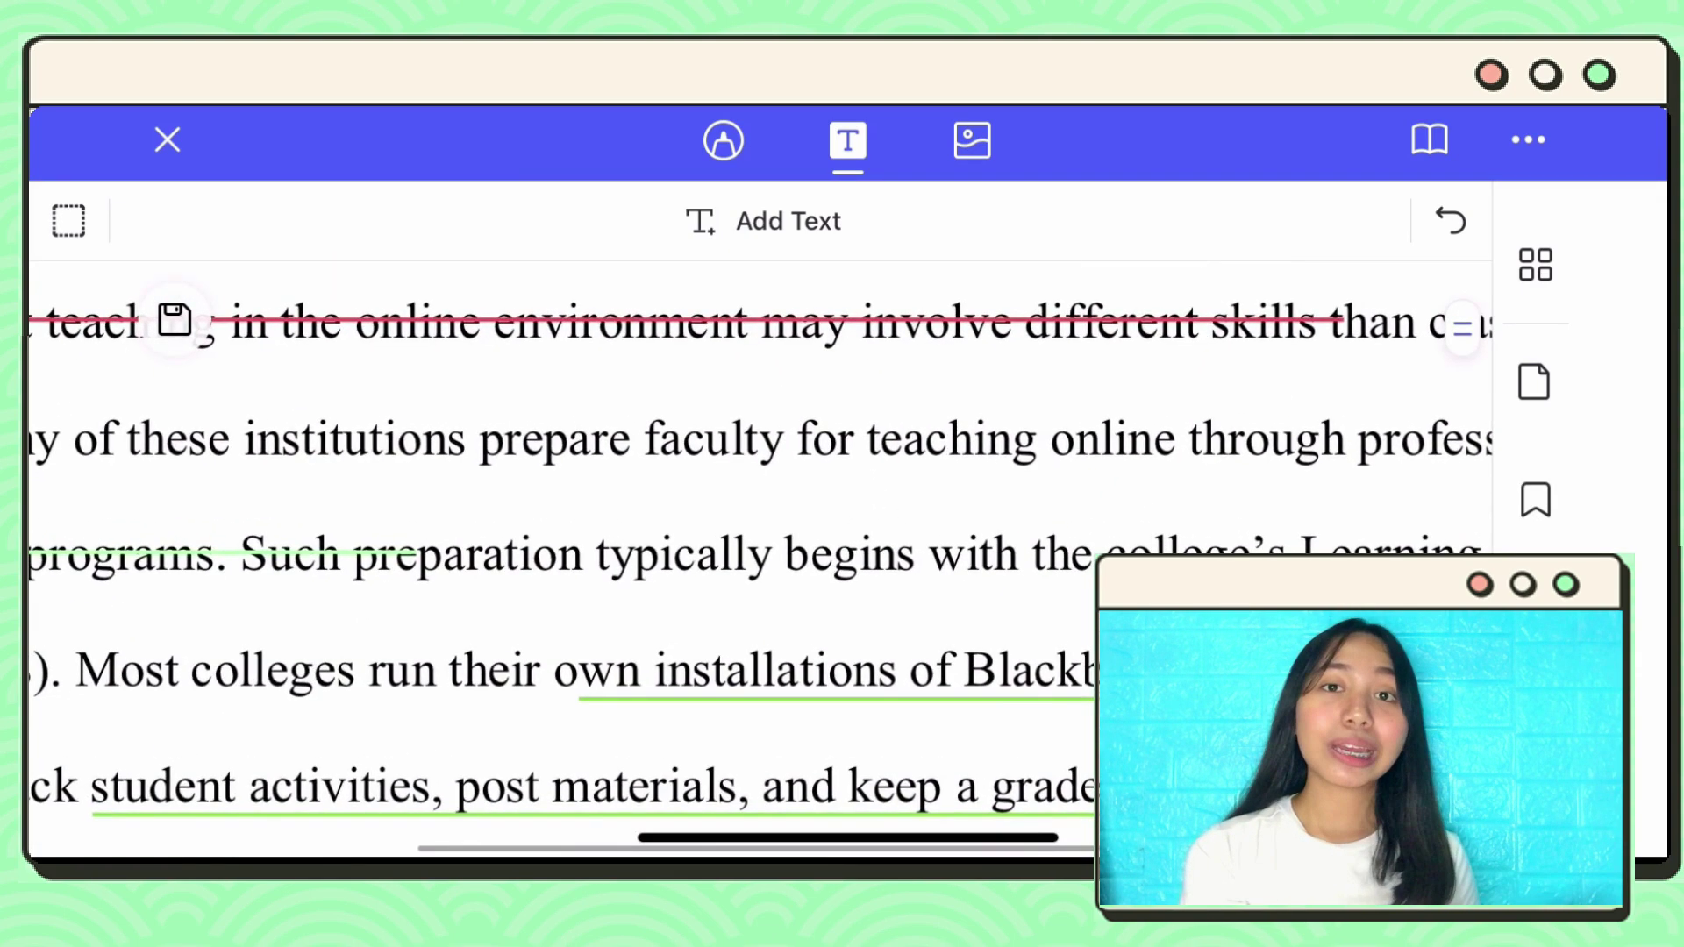
pyautogui.click(847, 554)
pyautogui.click(520, 455)
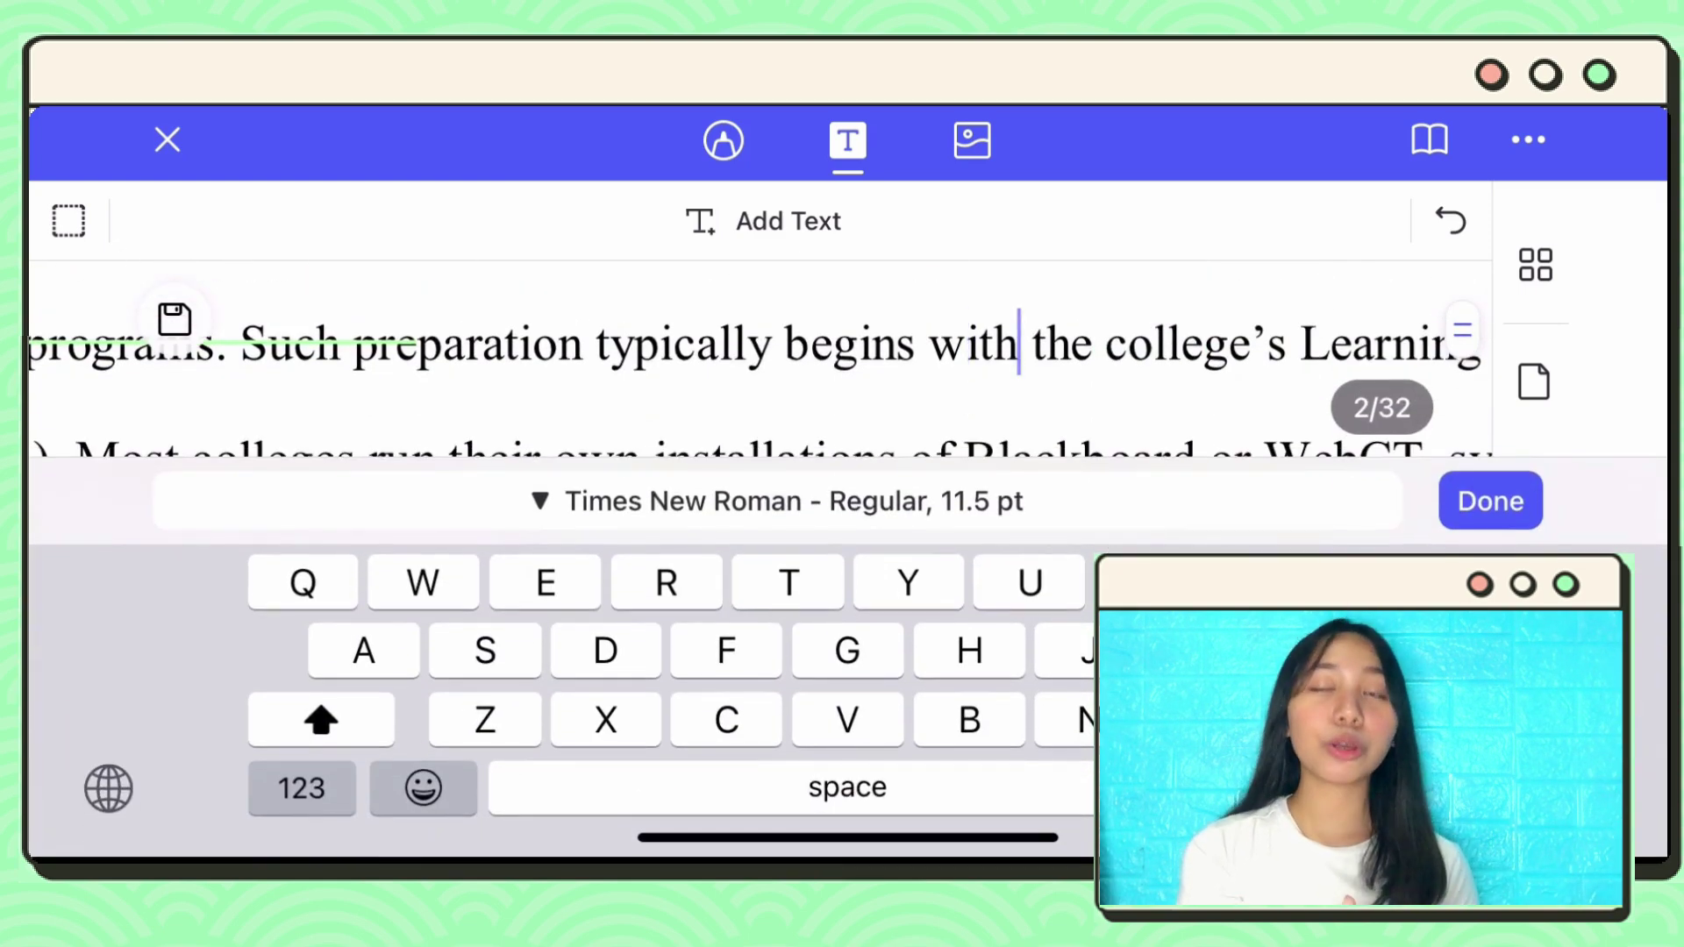
pyautogui.press('BackSpace')
pyautogui.press('BackSpace')
pyautogui.press('BackSpace')
pyautogui.press('BackSpace')
pyautogui.press('BackSpace')
pyautogui.press('BackSpace')
pyautogui.press('BackSpace')
pyautogui.press('BackSpace')
pyautogui.press('BackSpace')
pyautogui.press('BackSpace')
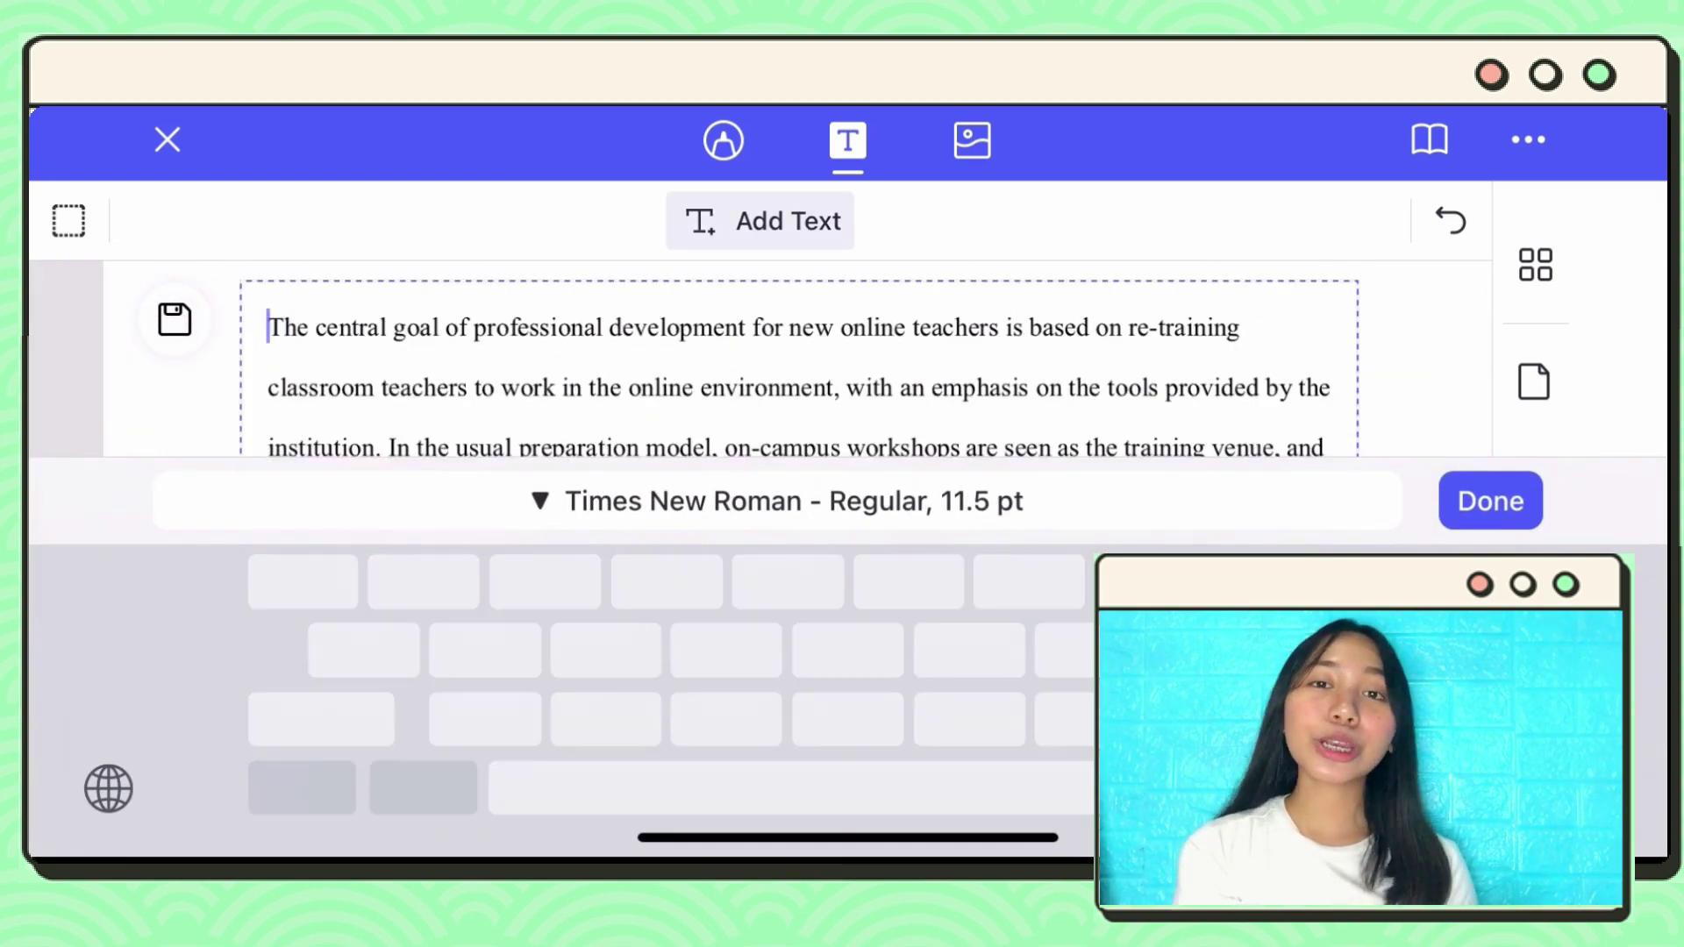
# Step: Insert a drawn-out "Hello" after the first letter of the paragraph starting "The central goal of professional development"
pyautogui.write('Hel')
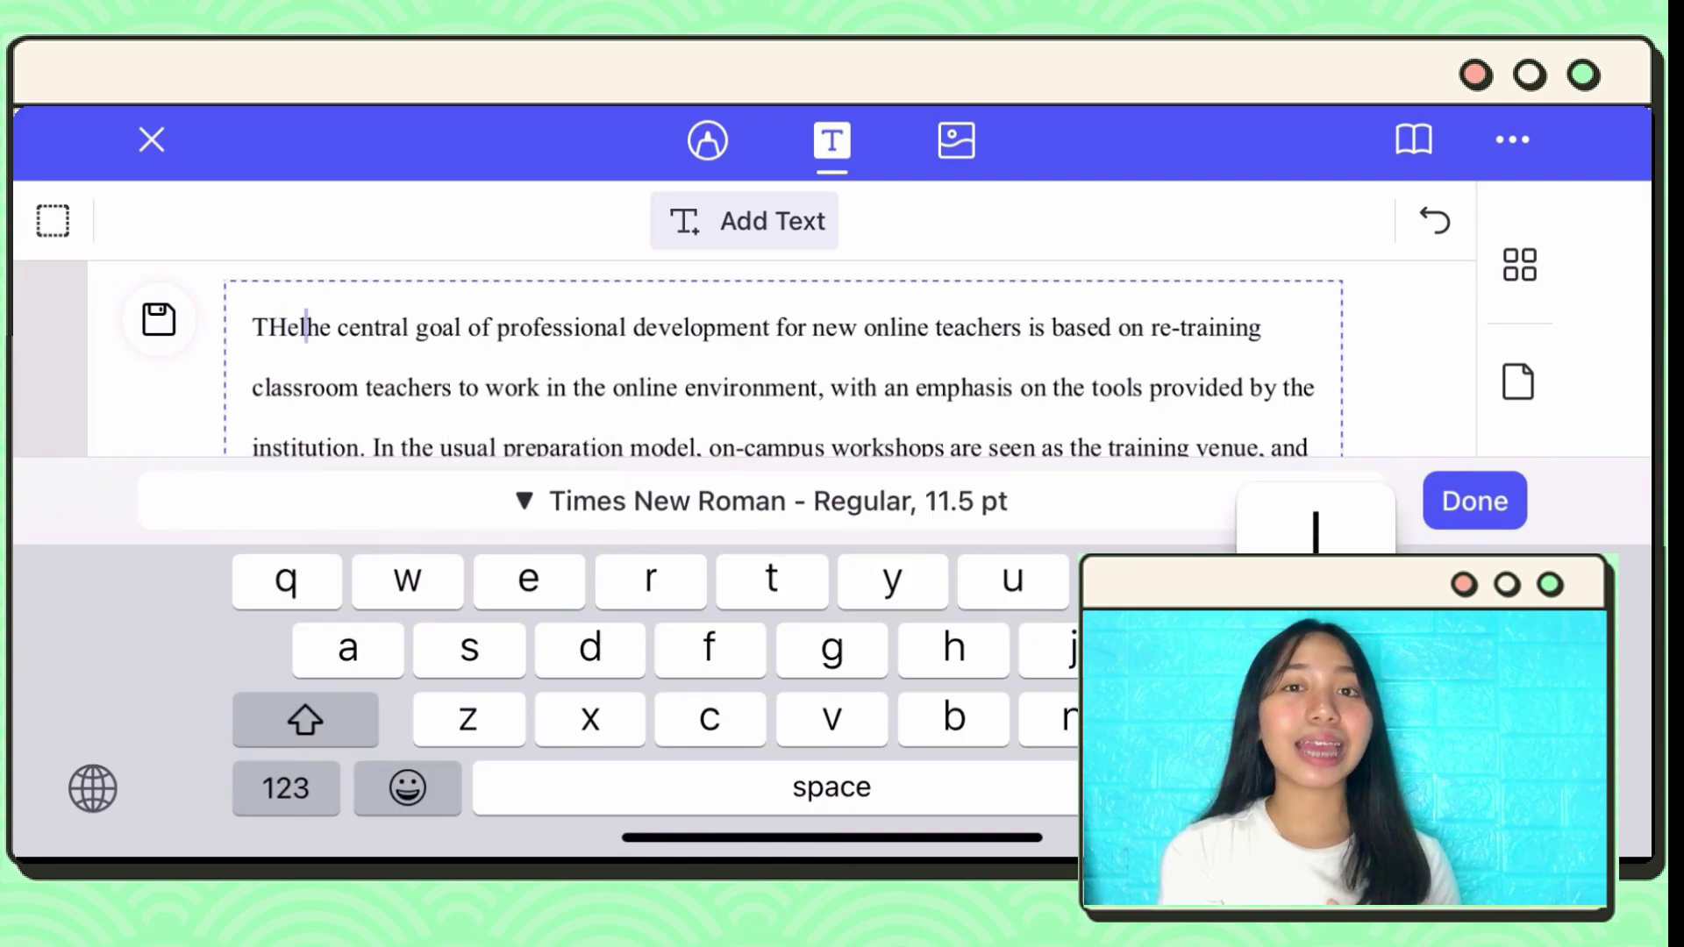
pyautogui.write('looooo')
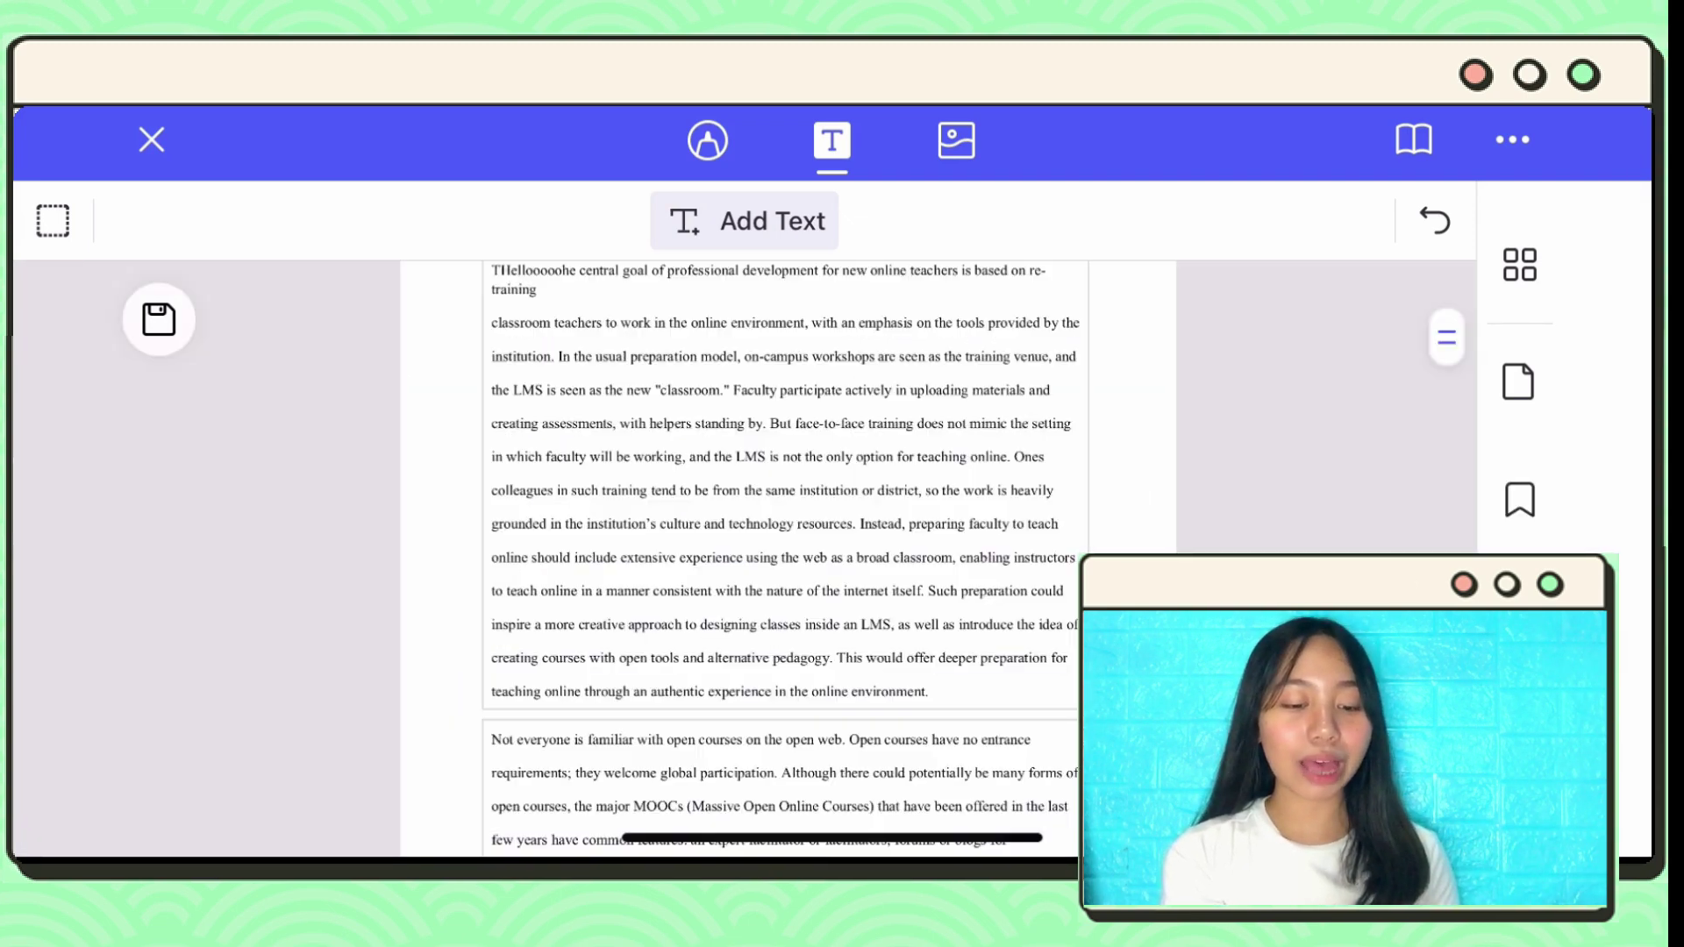
# Step: Insert the photo of the ornate framed sign on page 1, shrink it and place it opposite the author lines above the abstract
pyautogui.click(956, 140)
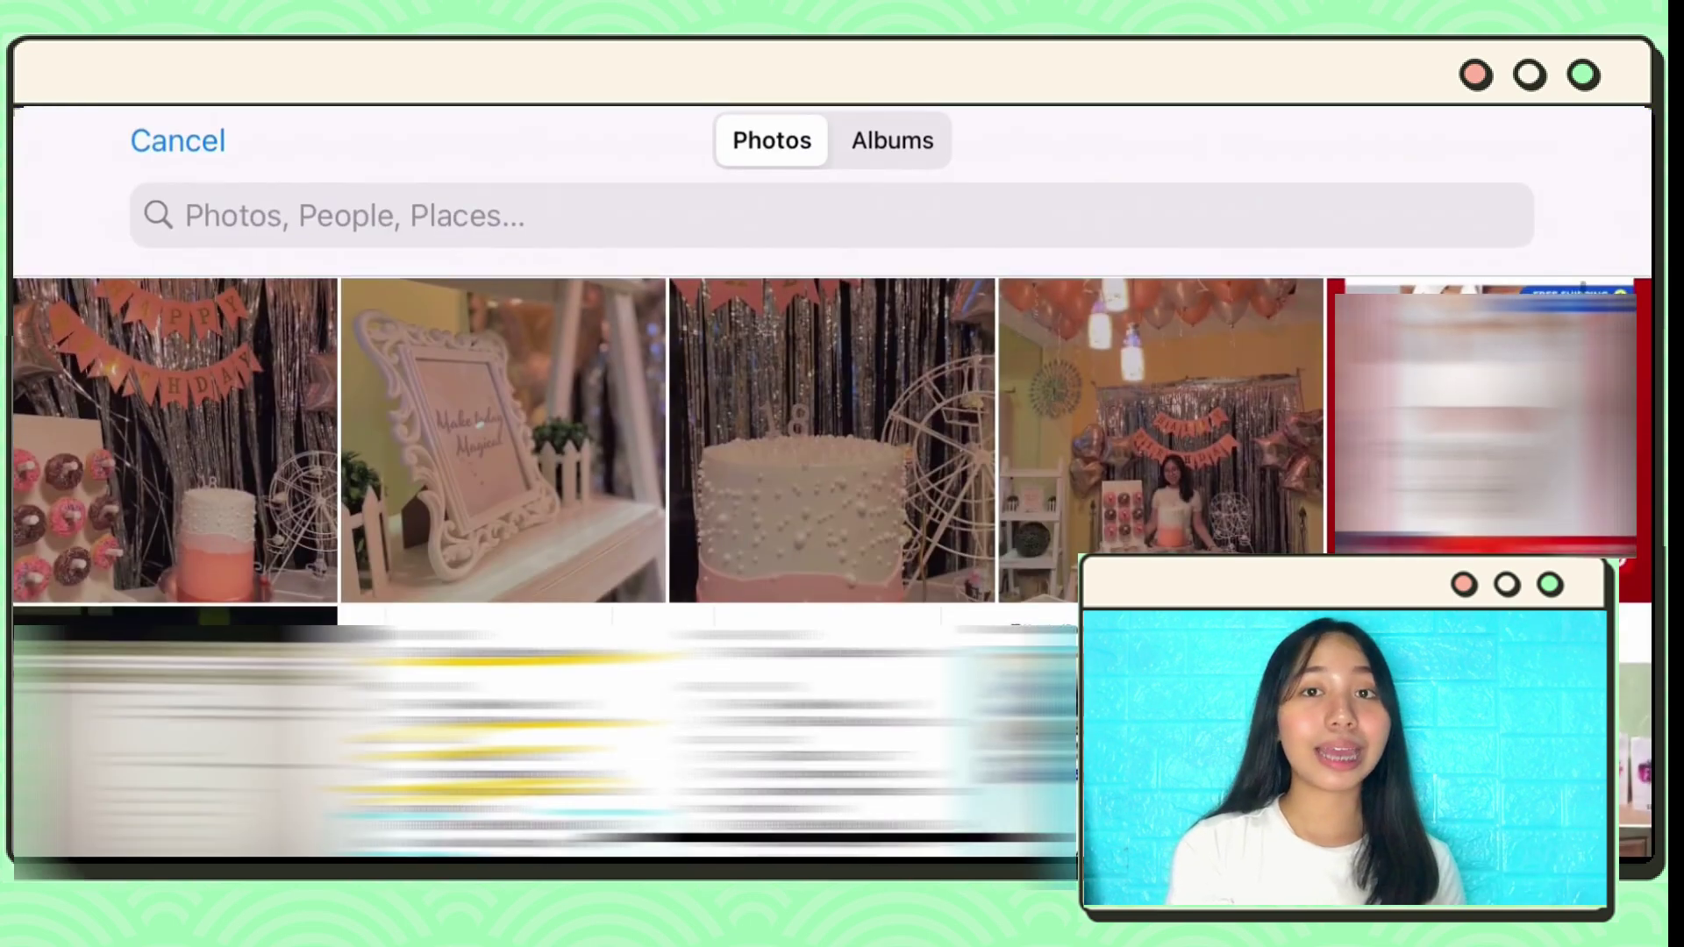
pyautogui.click(502, 439)
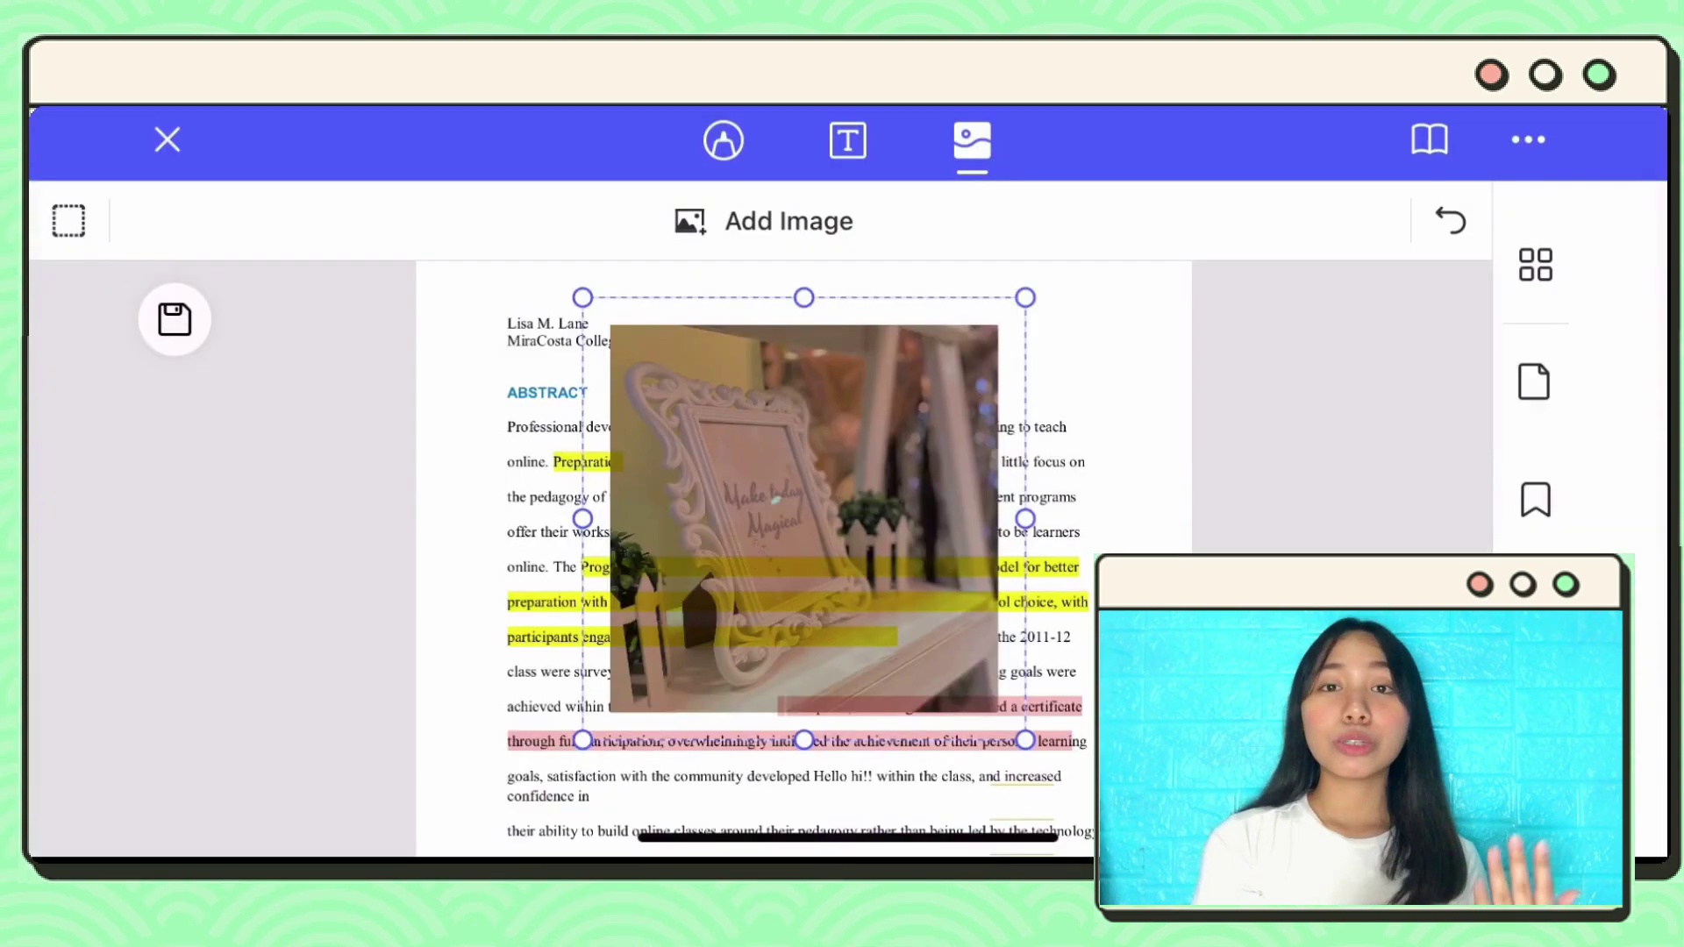
pyautogui.moveTo(803, 508); pyautogui.dragTo(984, 458)
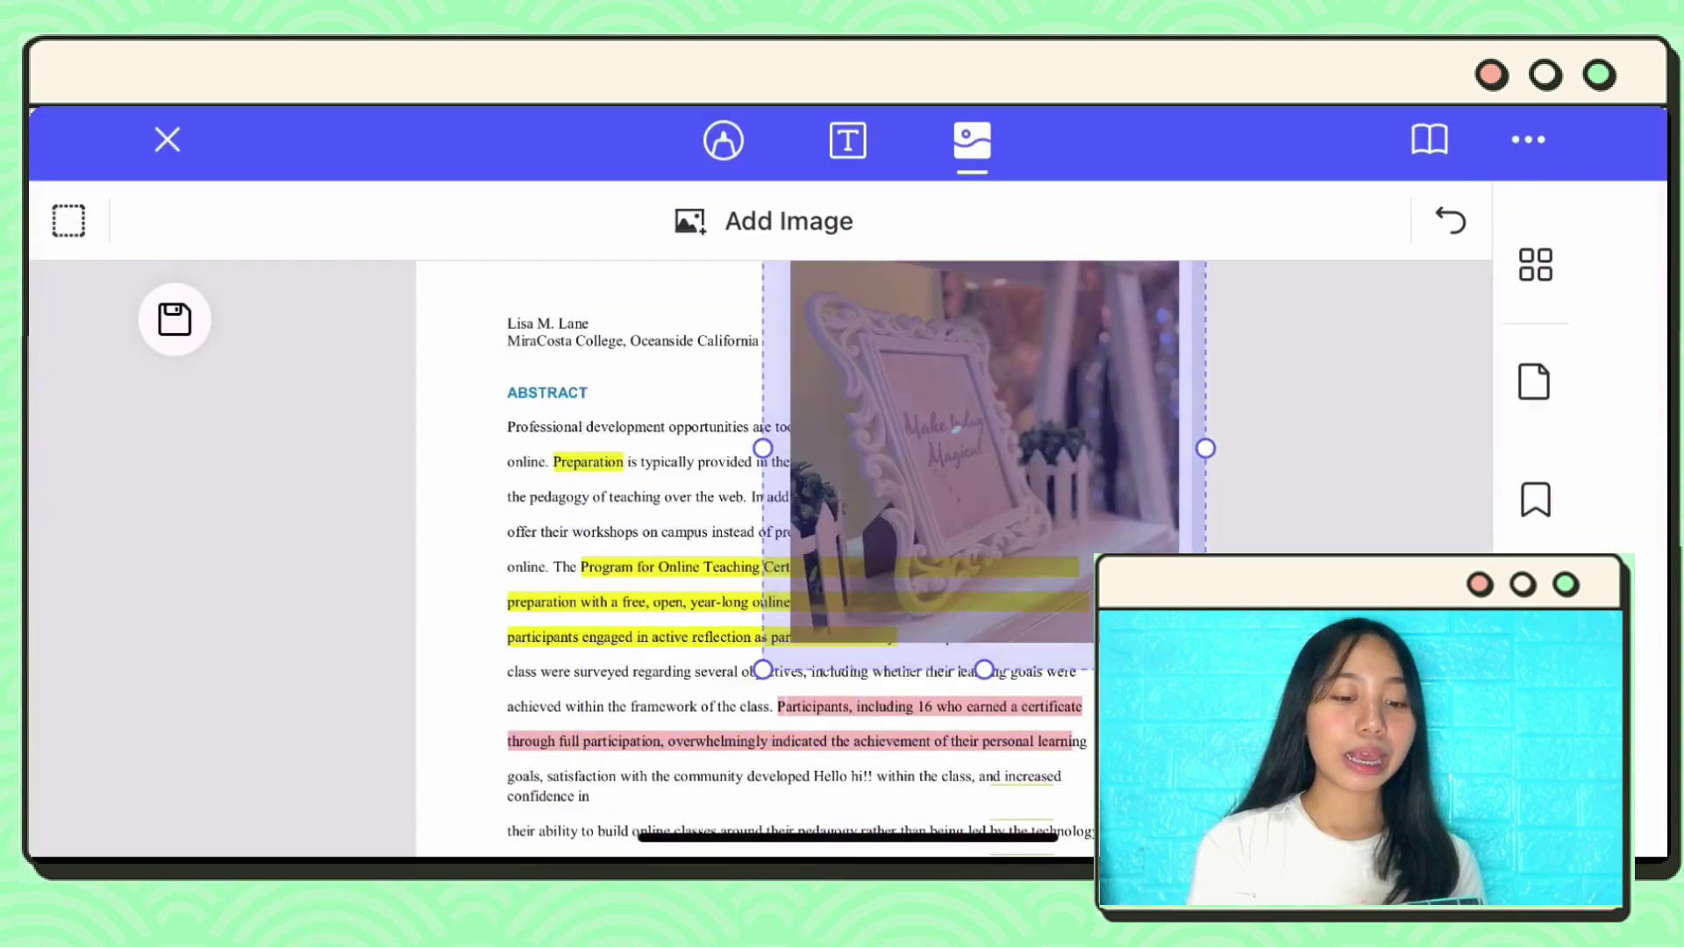
pyautogui.moveTo(1207, 669); pyautogui.dragTo(1027, 489)
pyautogui.scroll(1, 803, 558)
pyautogui.moveTo(894, 458); pyautogui.dragTo(1014, 493)
pyautogui.moveTo(882, 624); pyautogui.dragTo(1007, 500)
pyautogui.scroll(3, 804, 491)
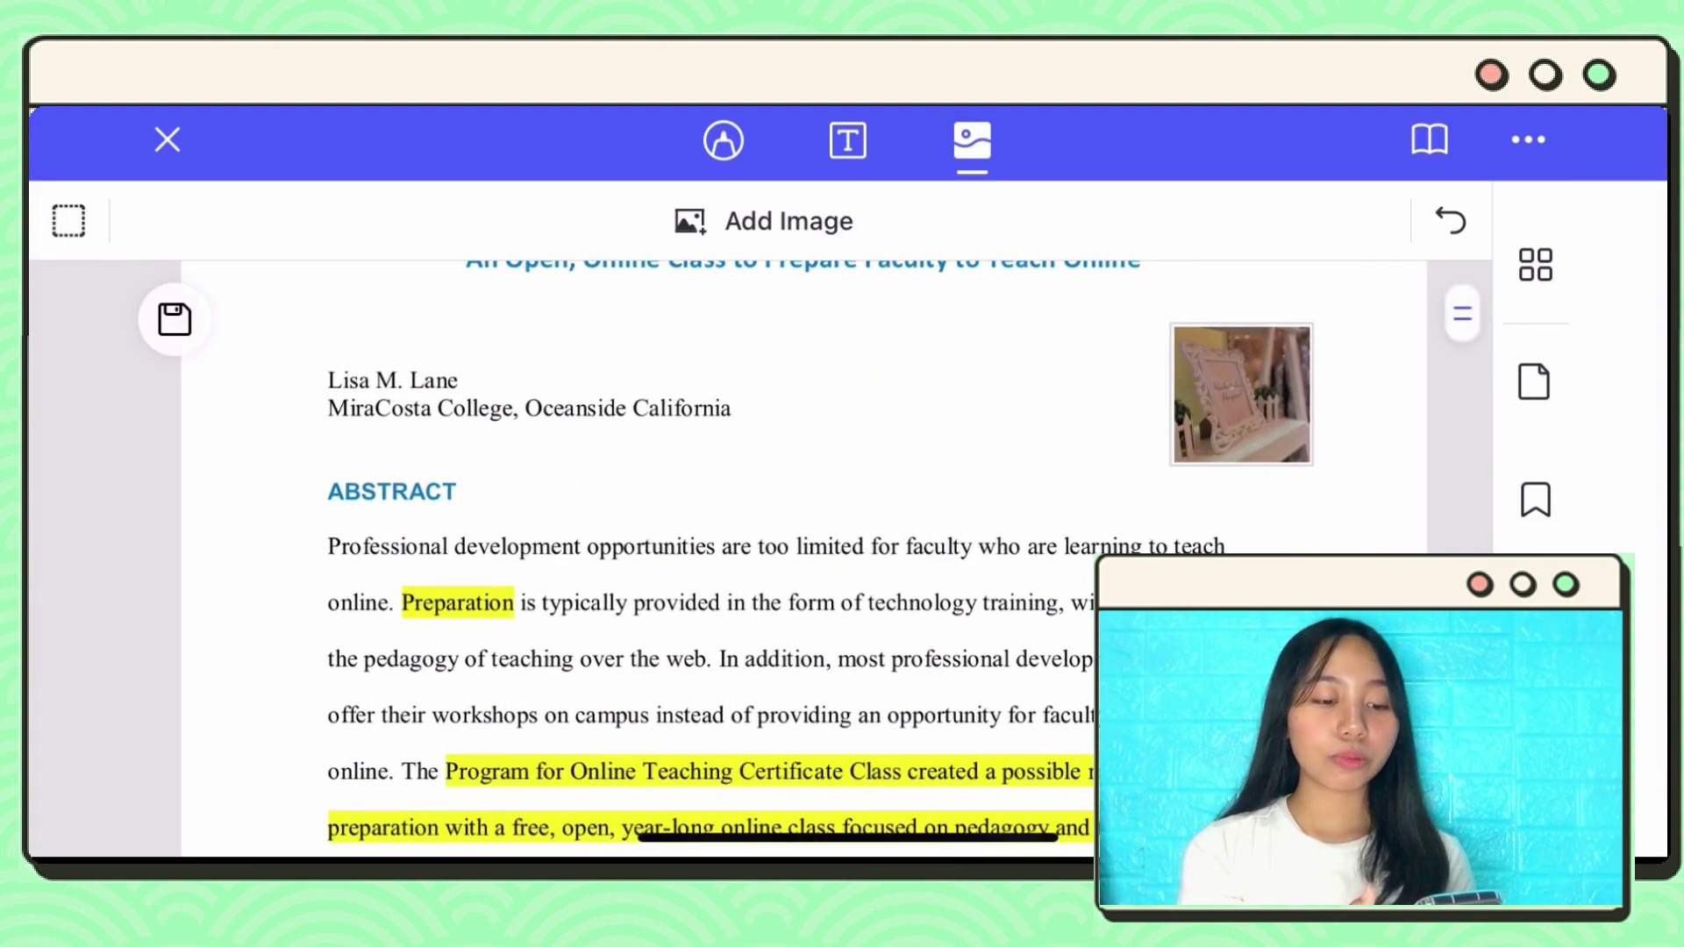
# Step: Enlarge the inserted photo opposite the author lines, deselect it and look over page 1
pyautogui.scroll(1, 803, 558)
pyautogui.click(1241, 408)
pyautogui.scroll(-3, 803, 492)
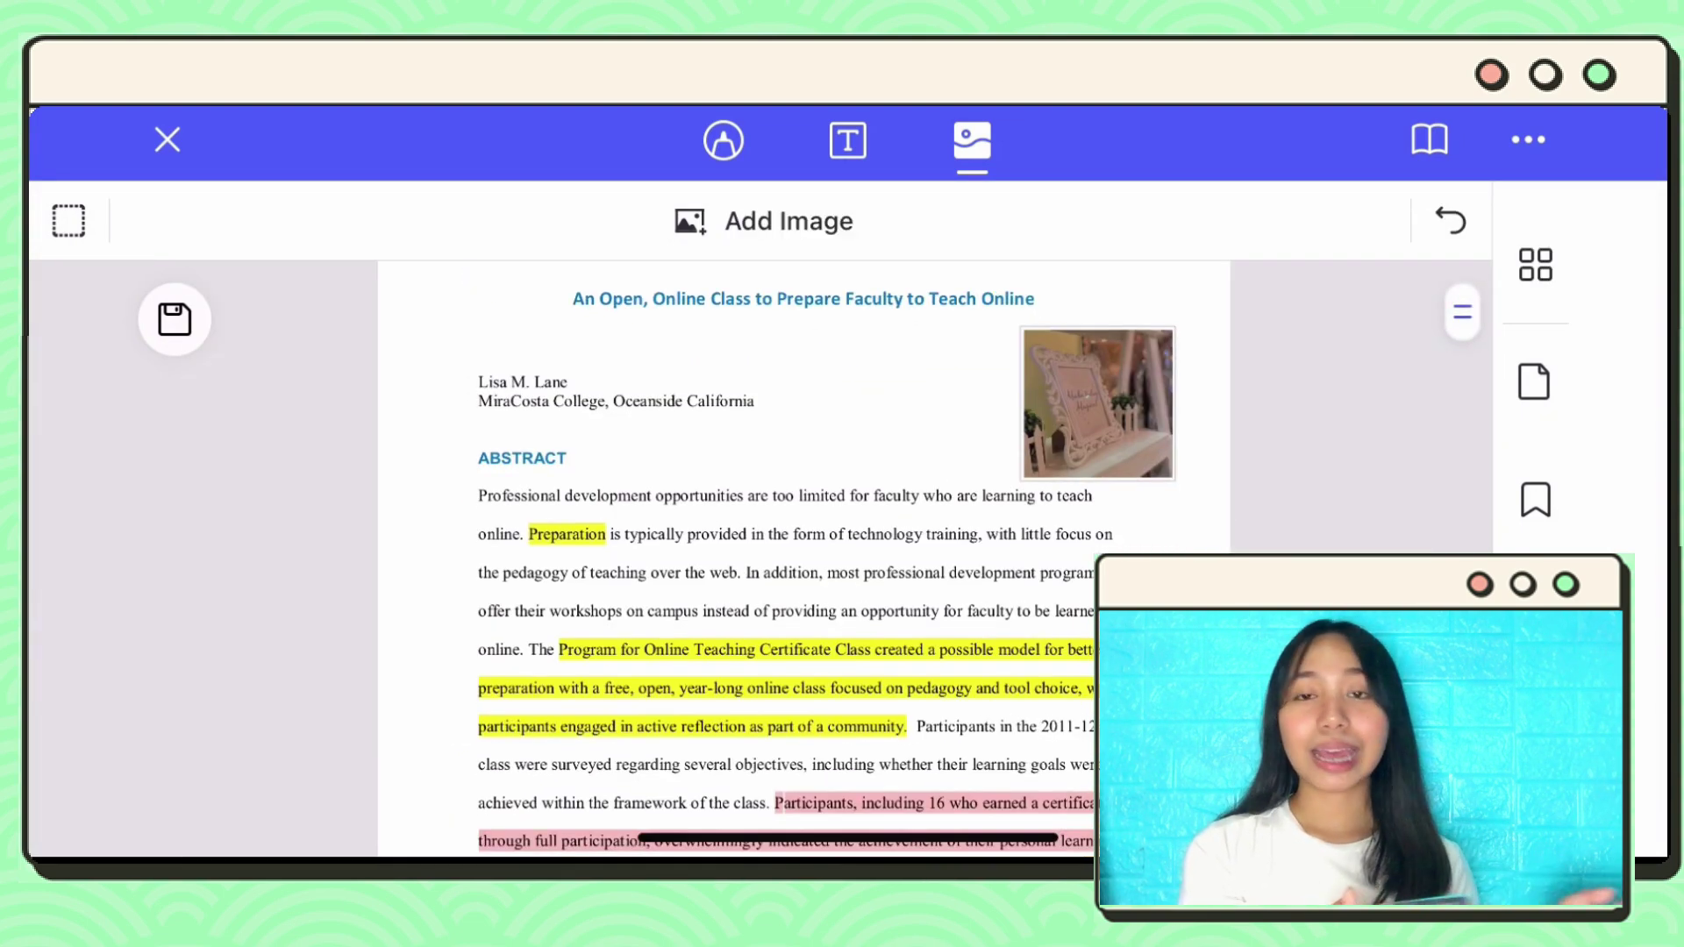
pyautogui.click(1097, 404)
pyautogui.click(877, 394)
pyautogui.scroll(-5, 804, 557)
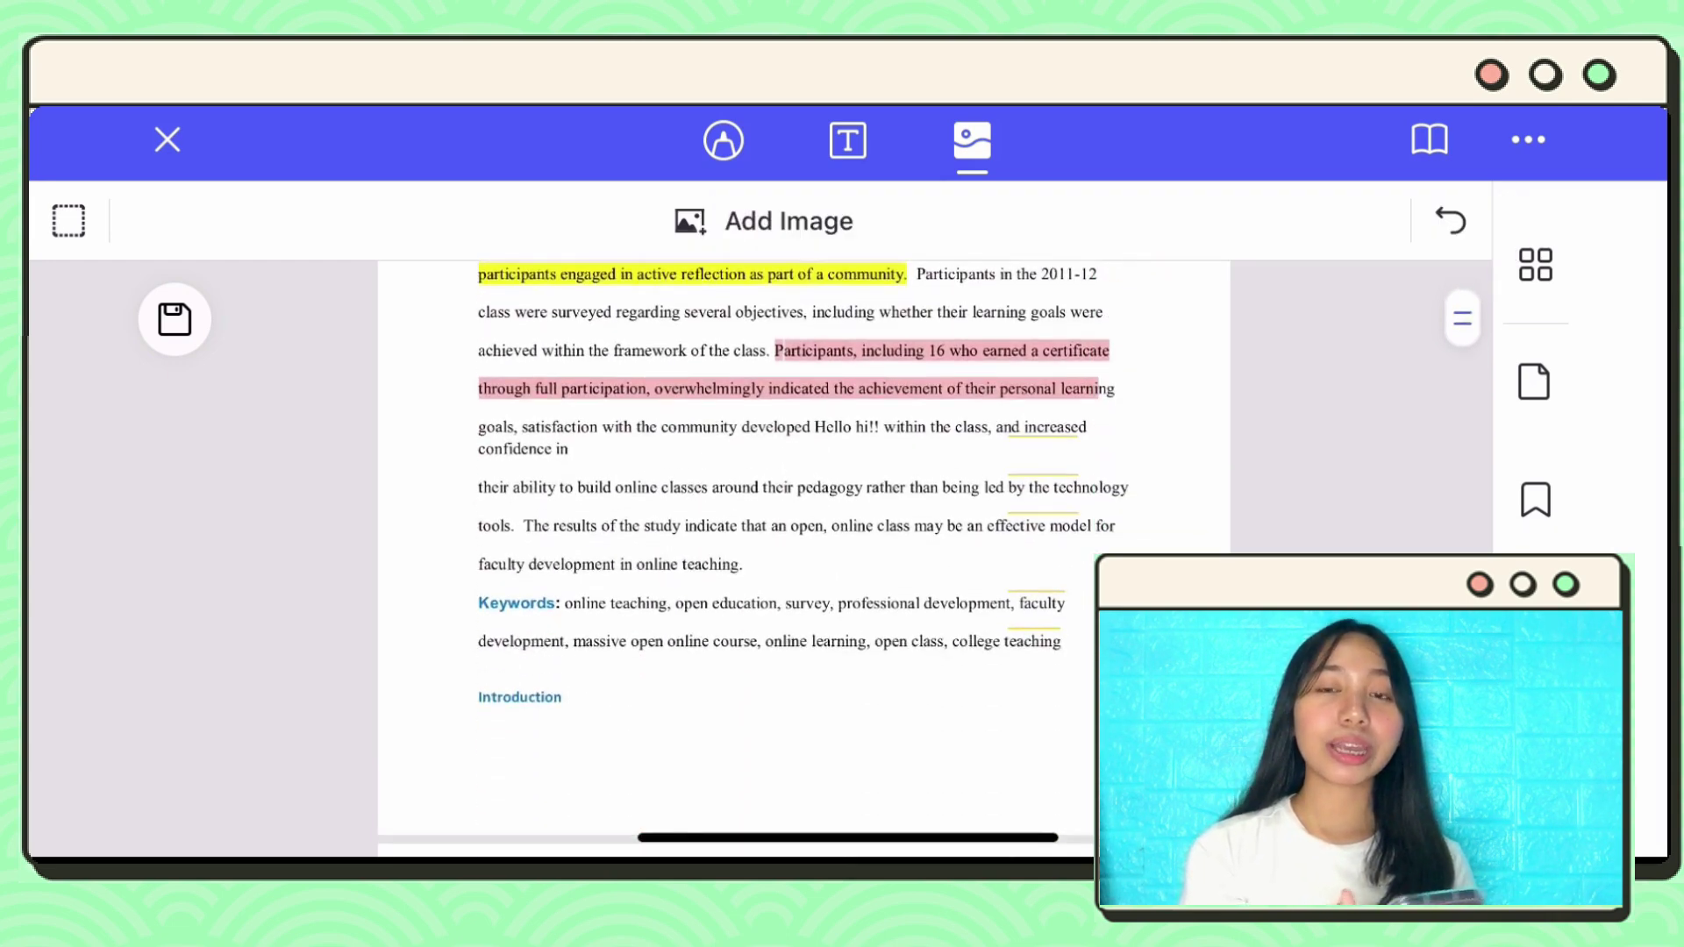
pyautogui.scroll(5, 798, 561)
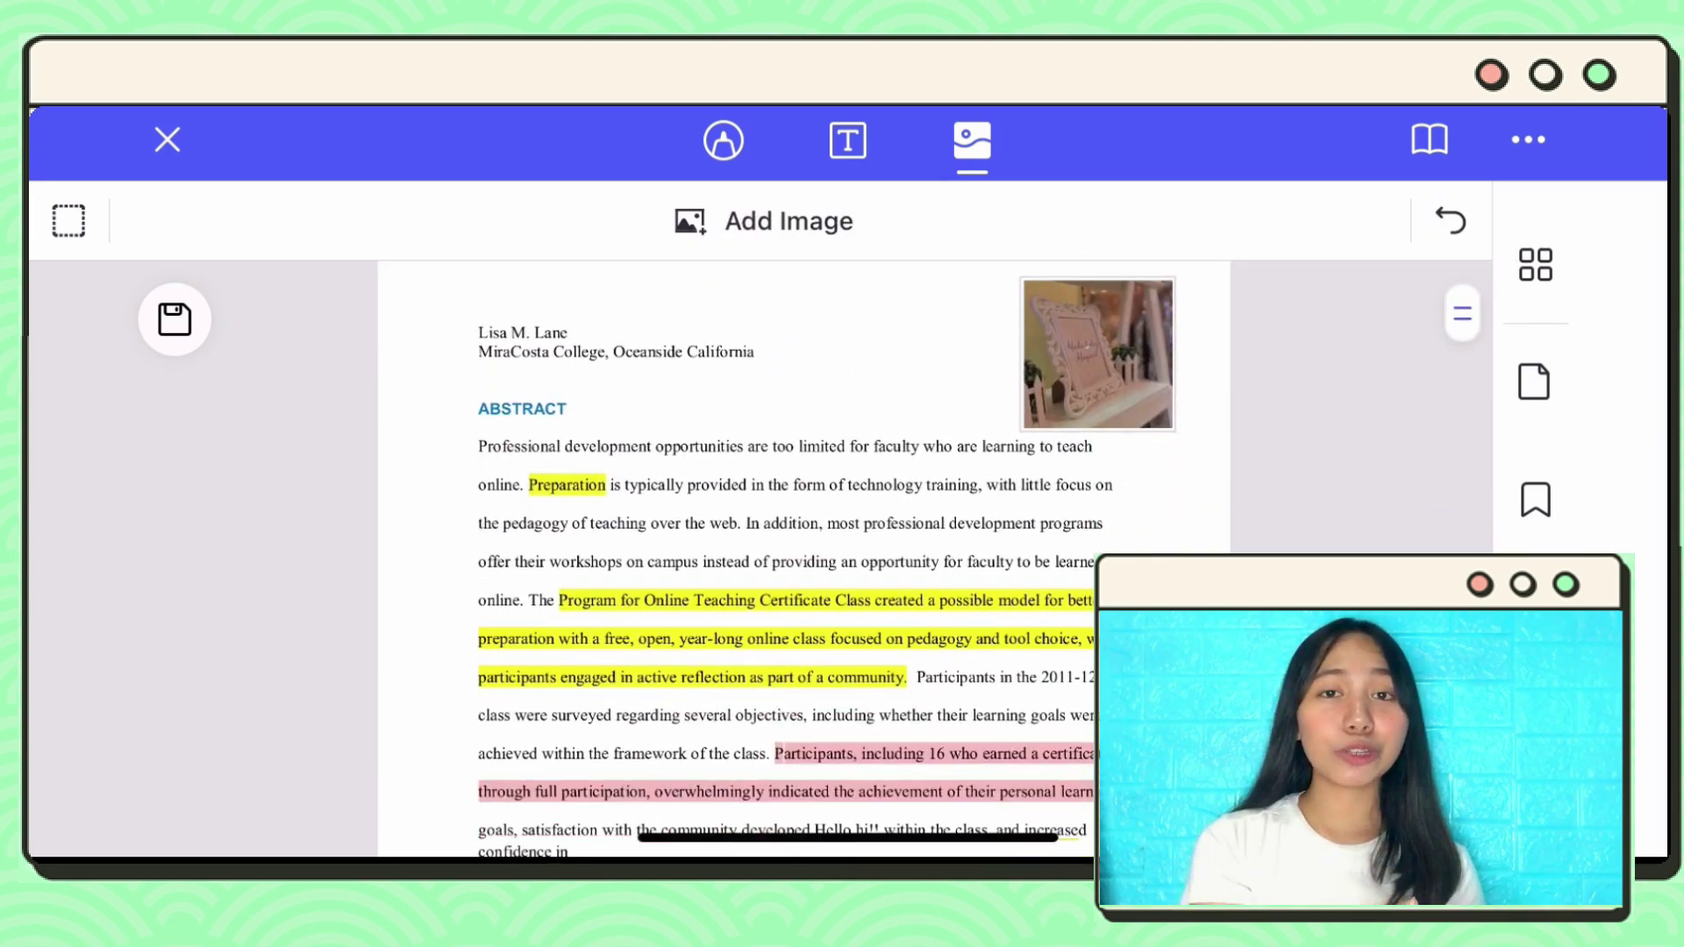
# Step: View the document's pages as a full thumbnail grid, close it and browse the page thumbnails beside the document
pyautogui.click(1535, 265)
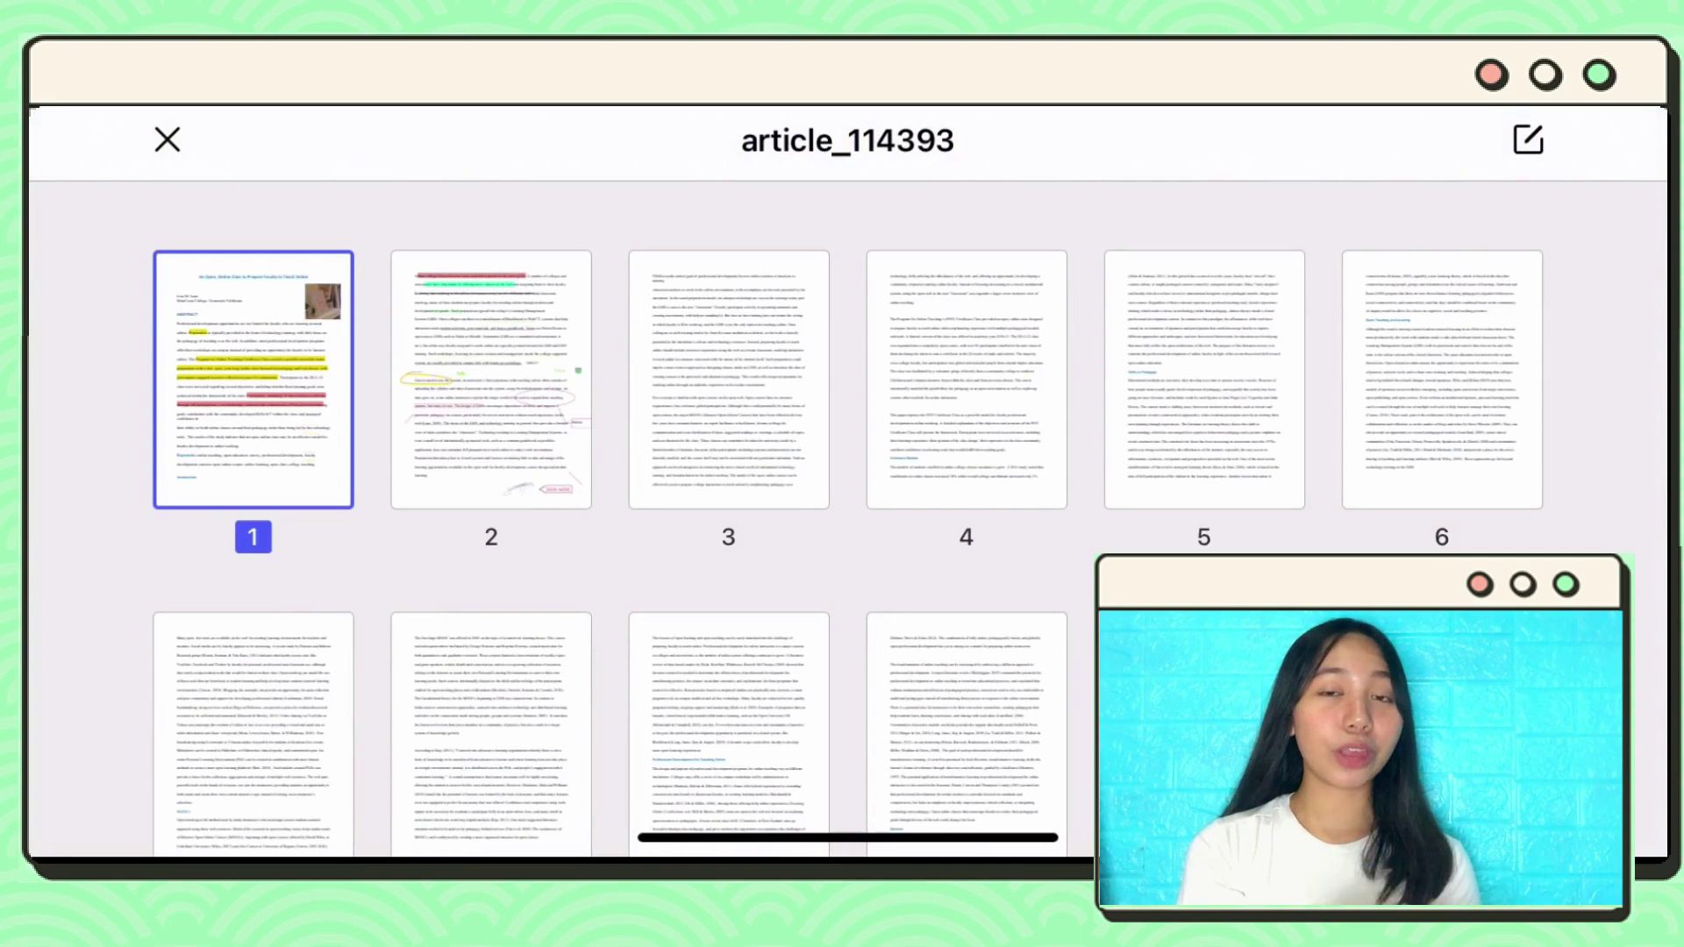
pyautogui.click(167, 140)
pyautogui.click(1535, 381)
pyautogui.scroll(-5, 1254, 517)
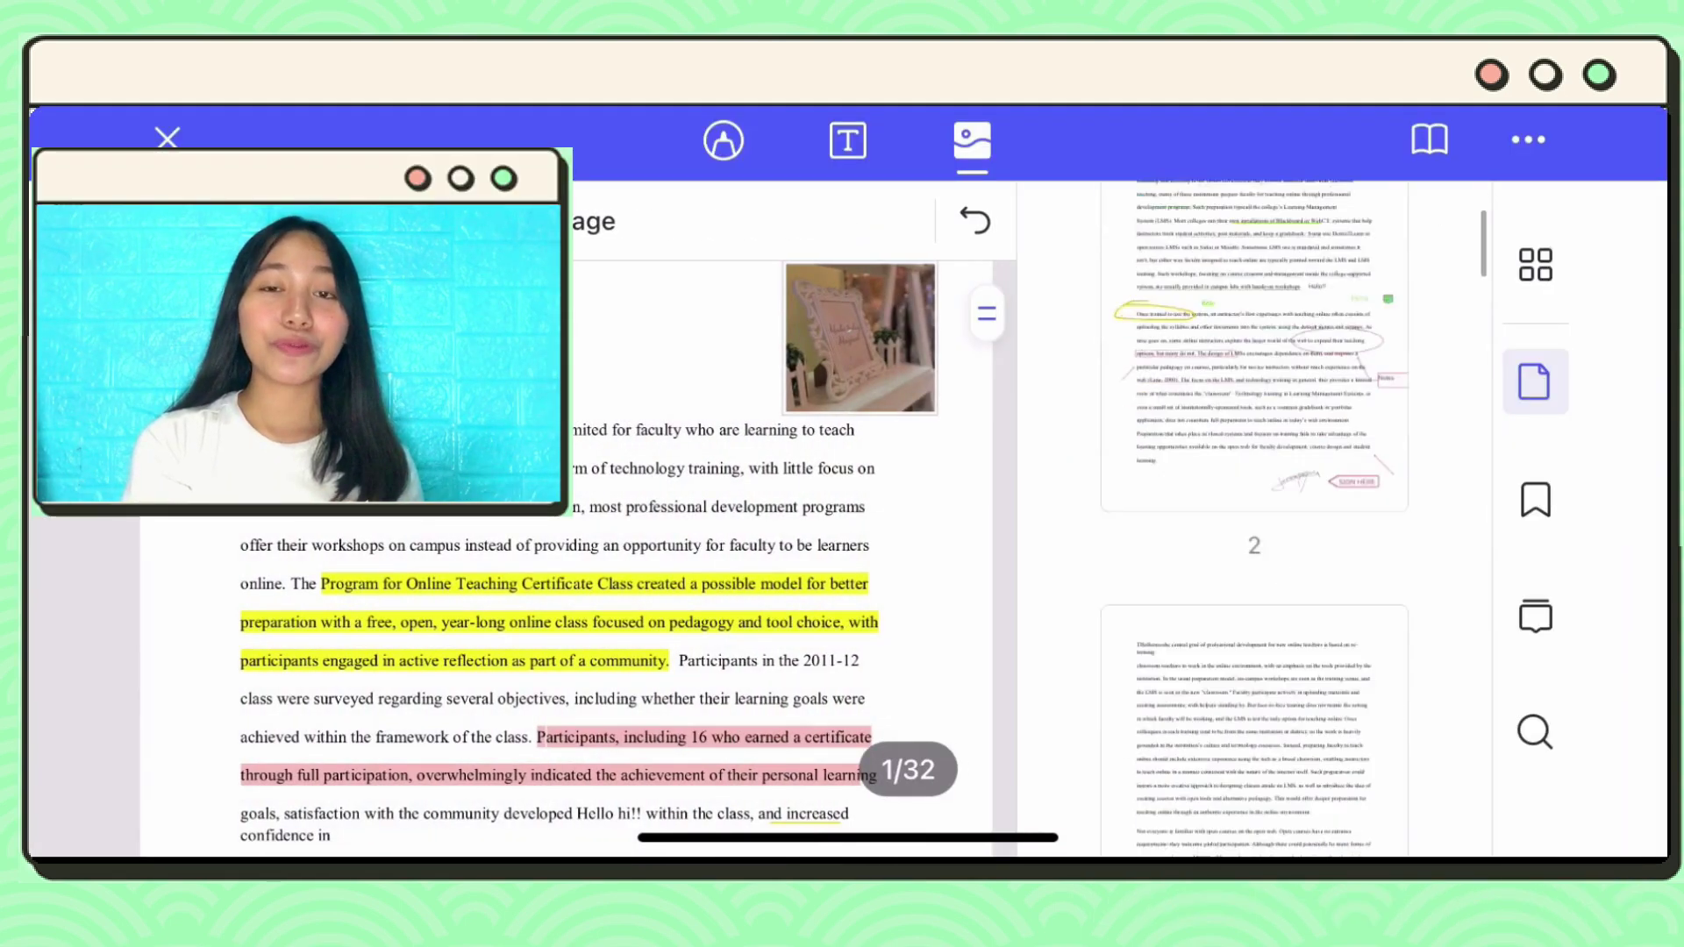
pyautogui.scroll(-15, 1254, 518)
# Step: Show the document's bookmarks, and browse the comments list from page 1 into the page 2 annotations
pyautogui.click(1534, 498)
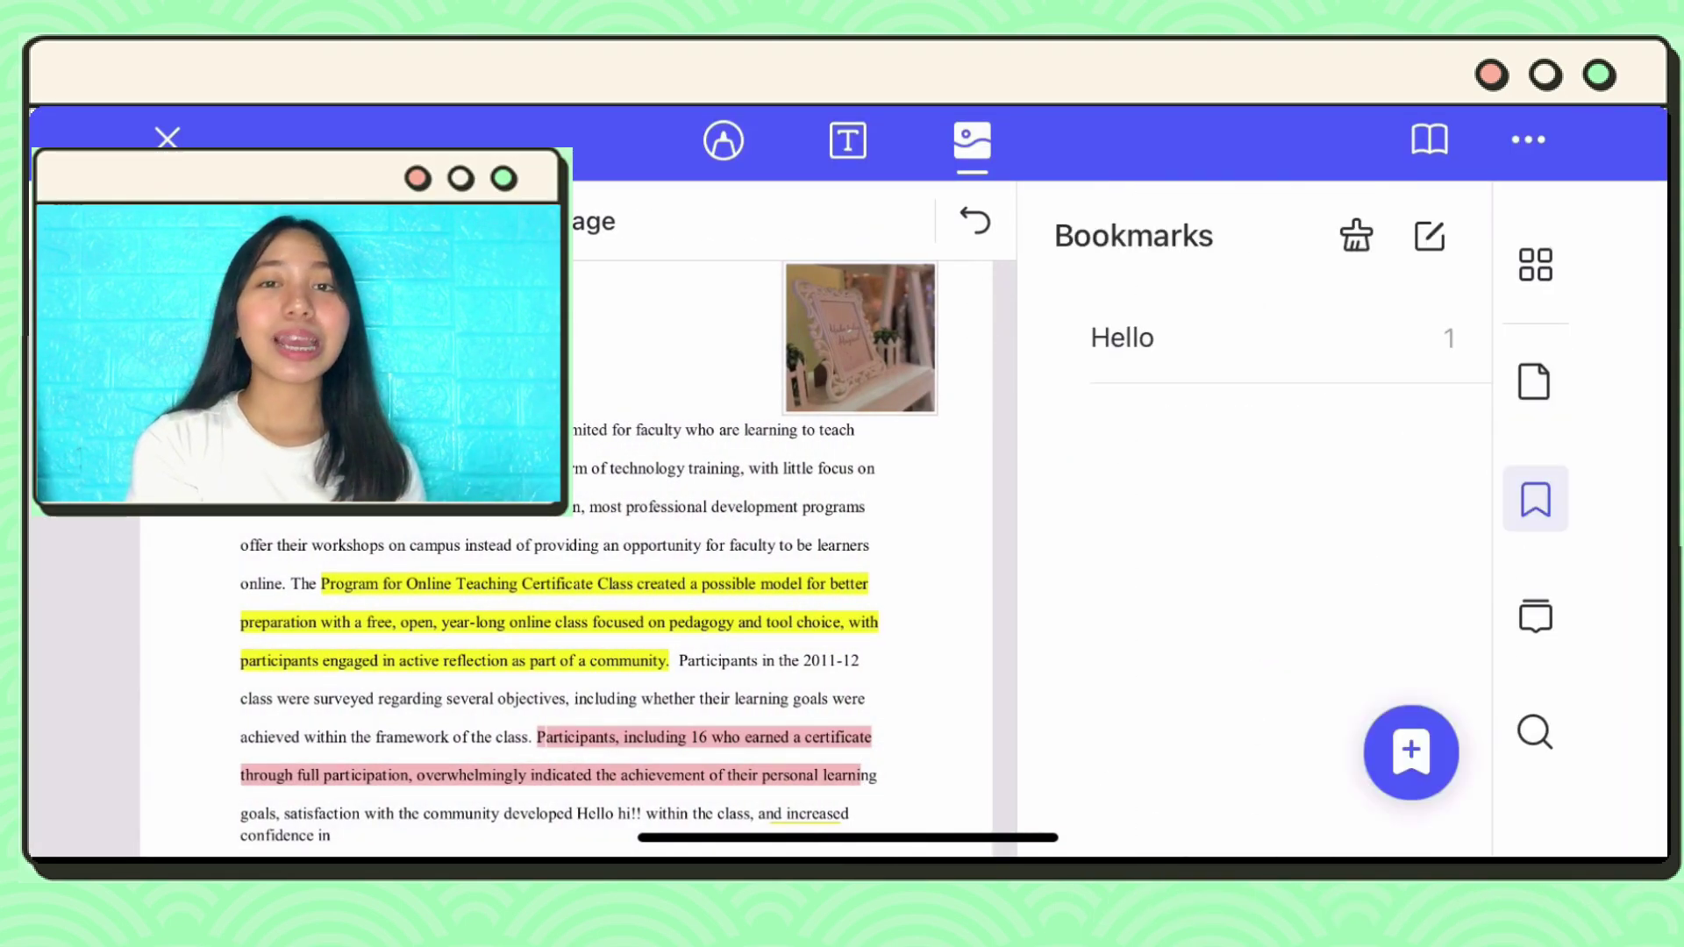
pyautogui.click(1535, 616)
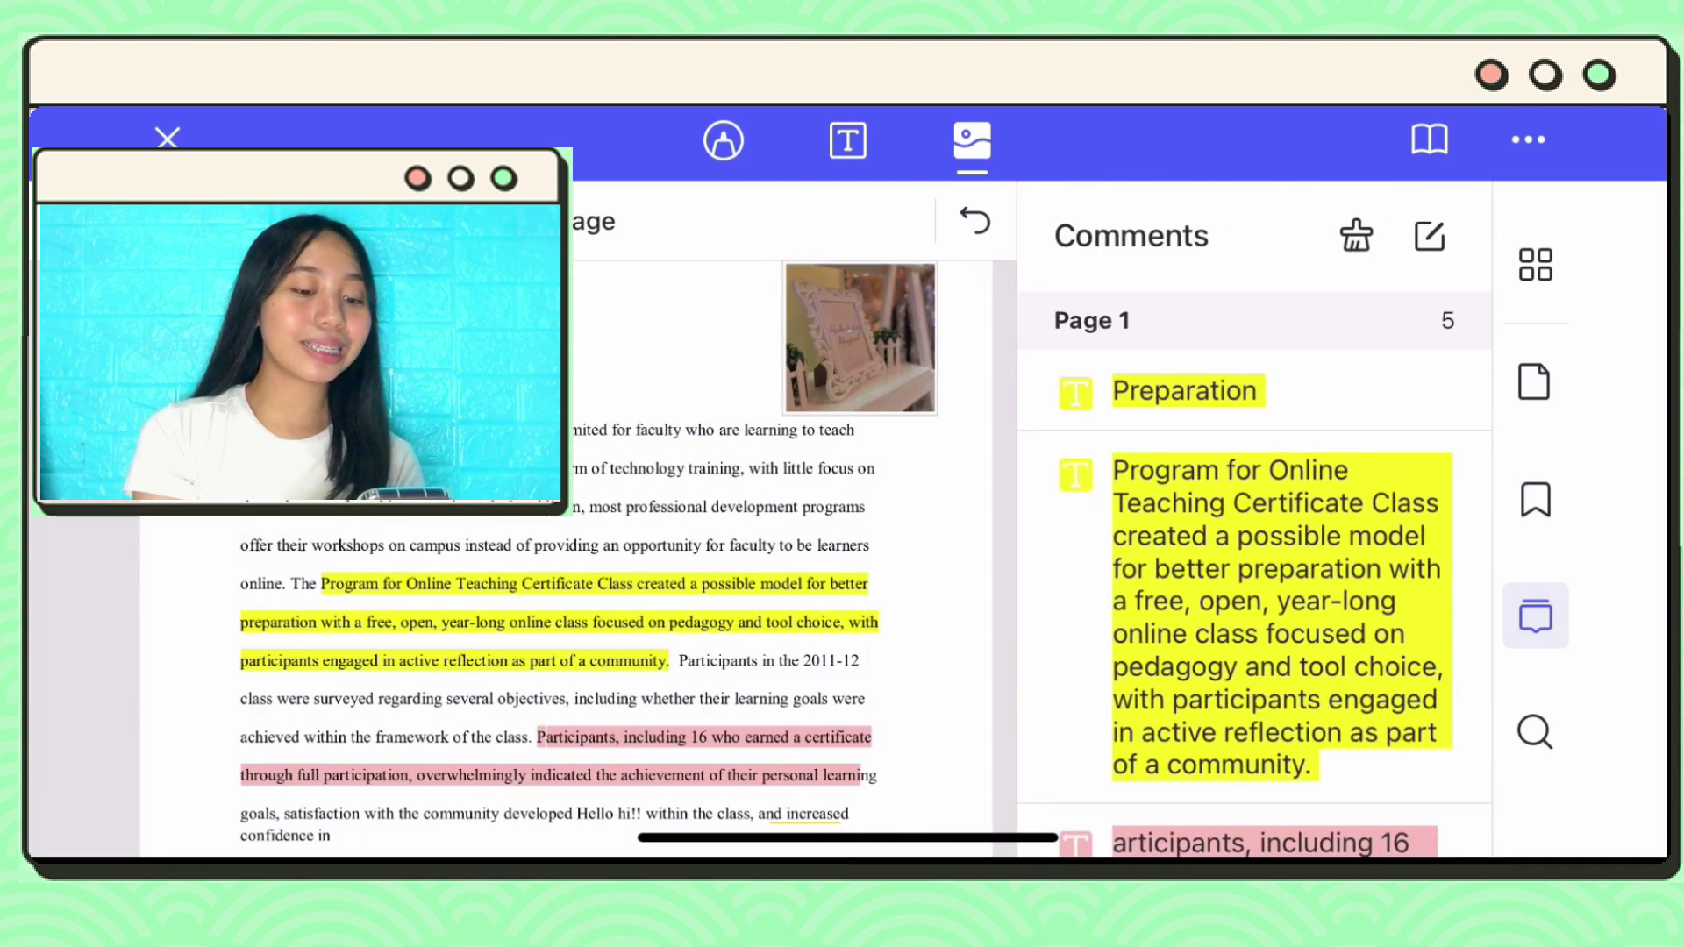
pyautogui.scroll(-10, 1254, 596)
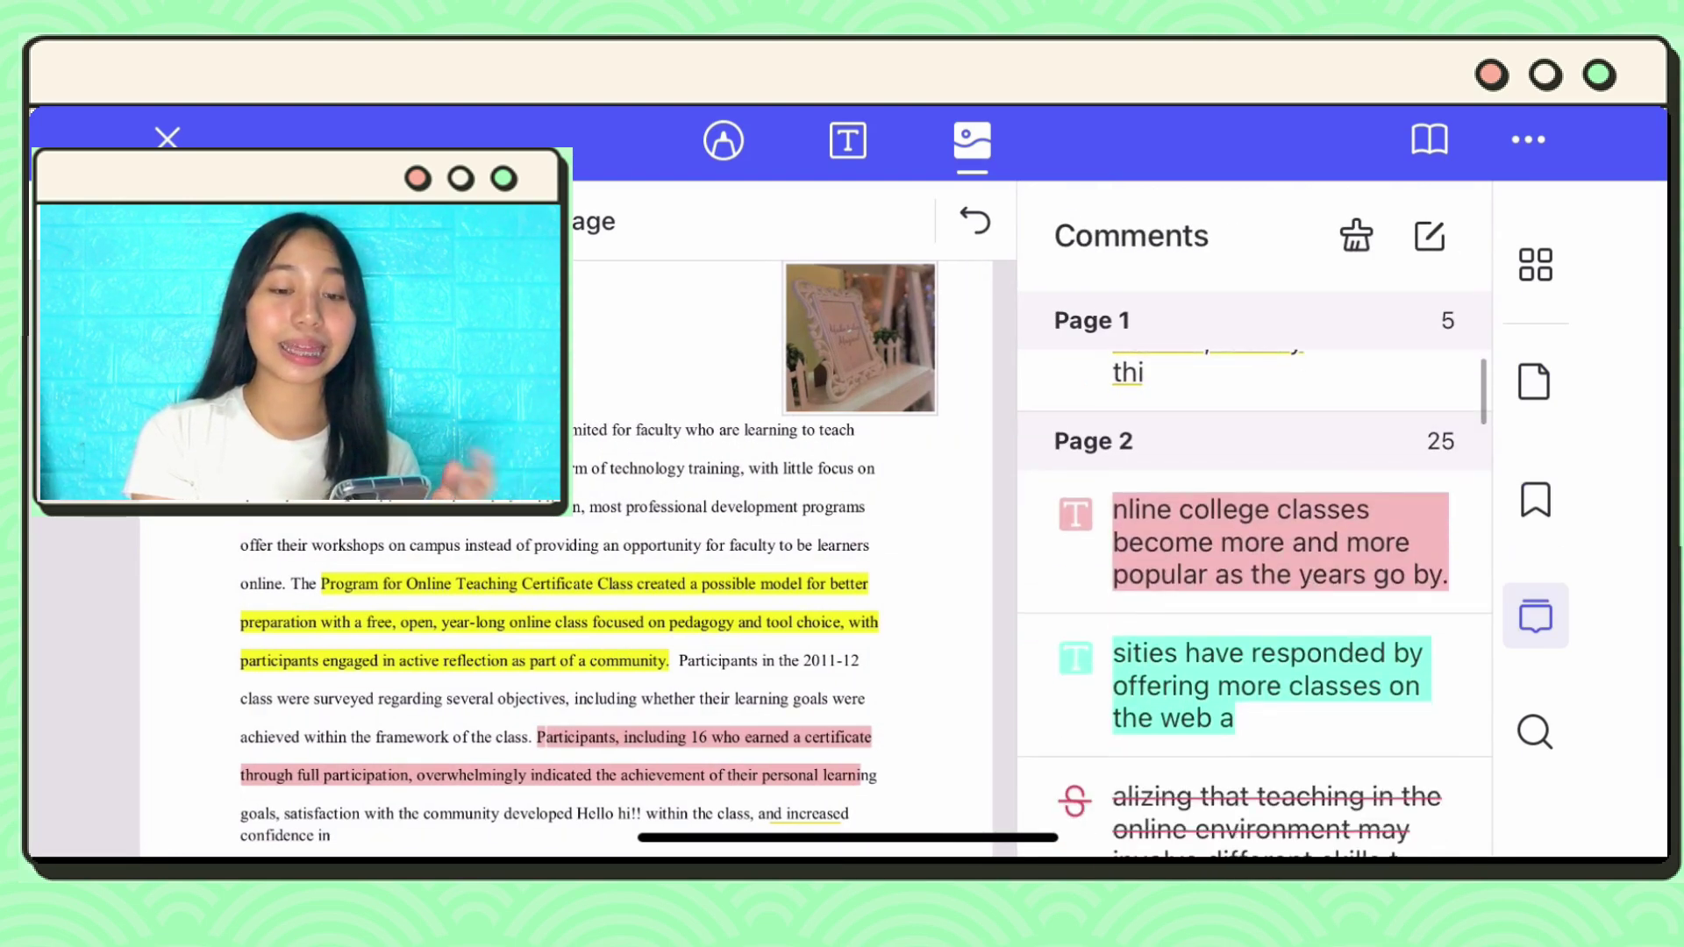
pyautogui.scroll(-15, 1254, 596)
# Step: Search the document for "Online class" and go to the match on page 10
pyautogui.click(1534, 732)
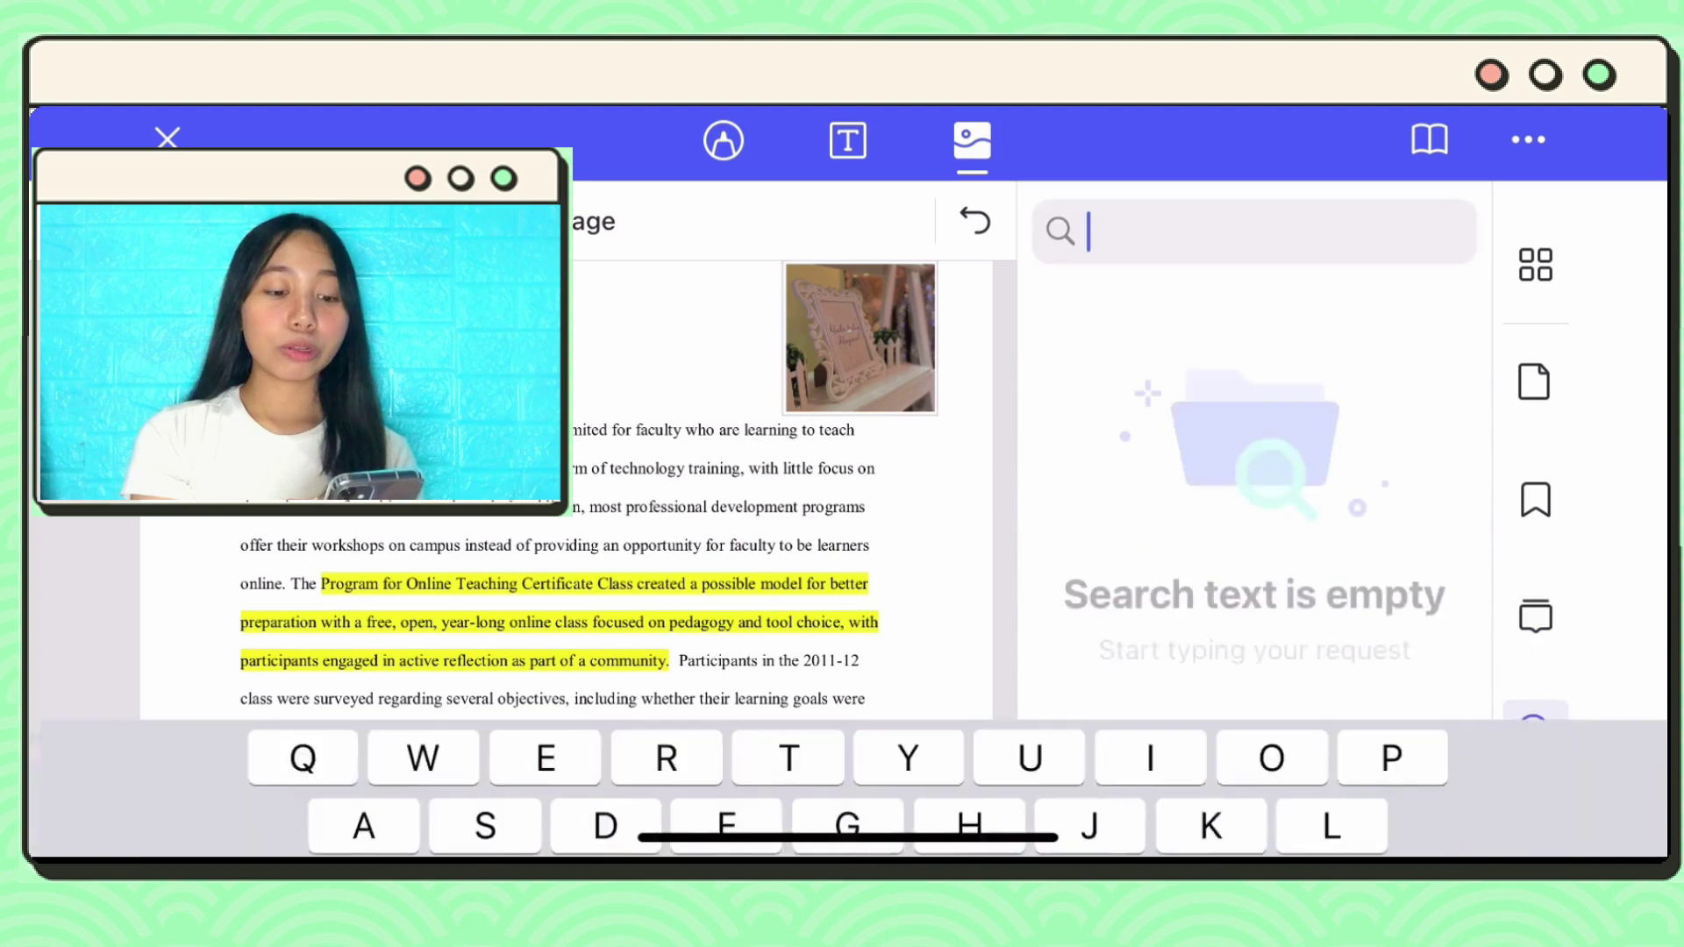
pyautogui.write('Online class')
pyautogui.press('Return')
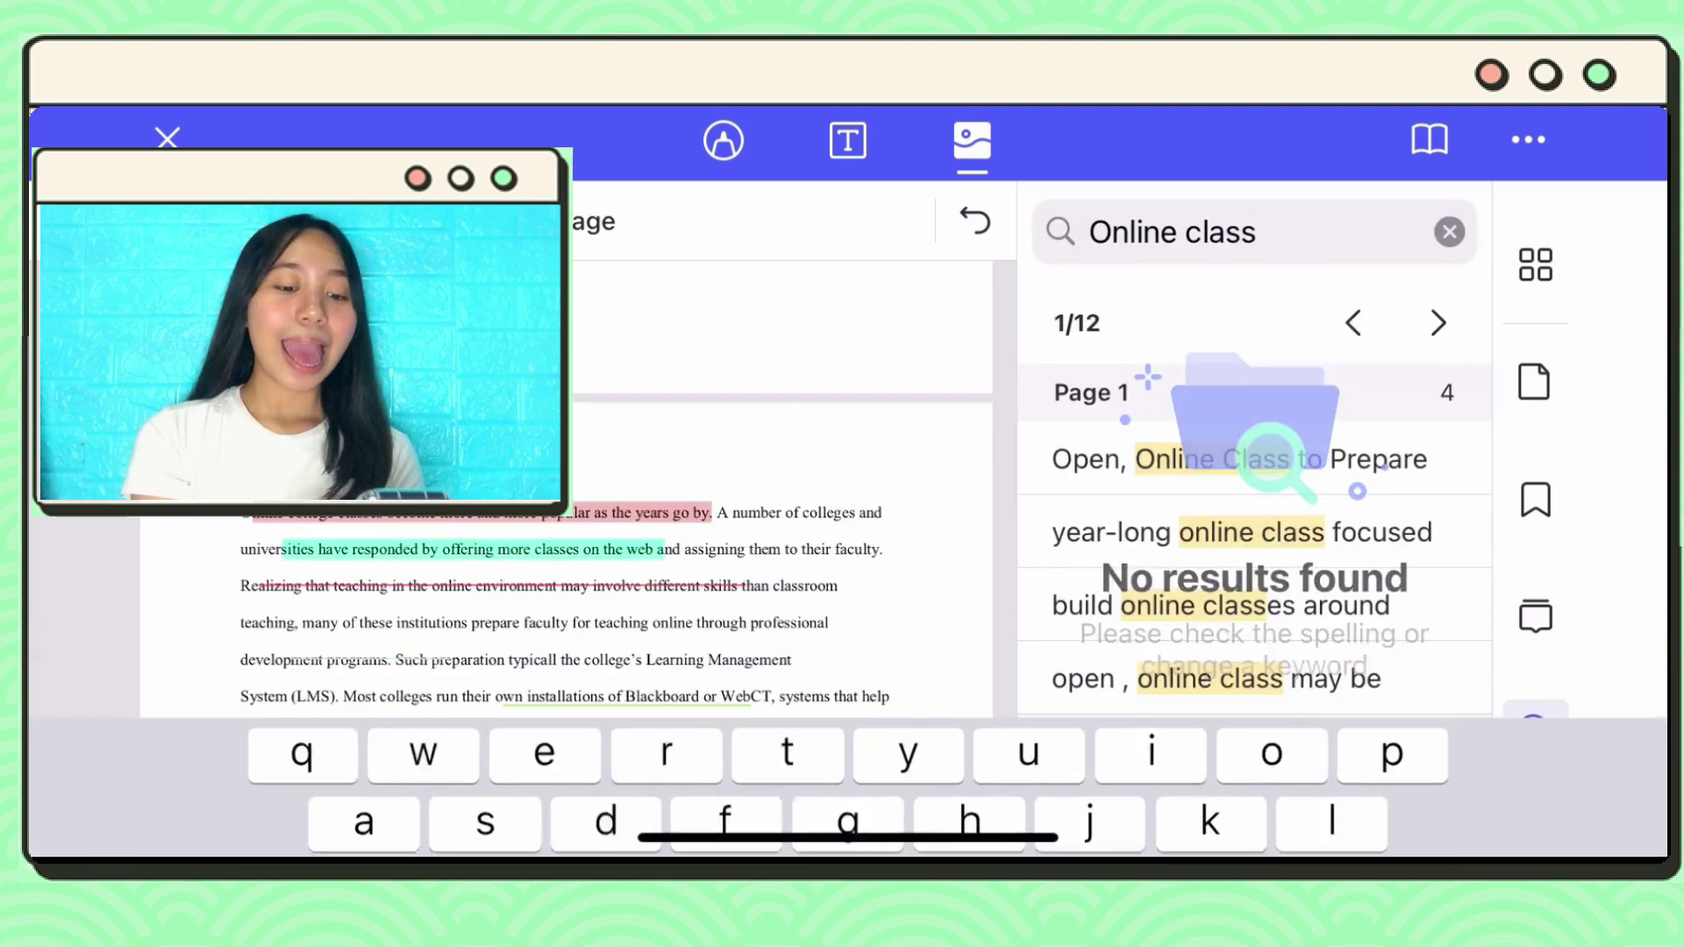
pyautogui.scroll(-5, 1254, 596)
pyautogui.scroll(-1, 1254, 596)
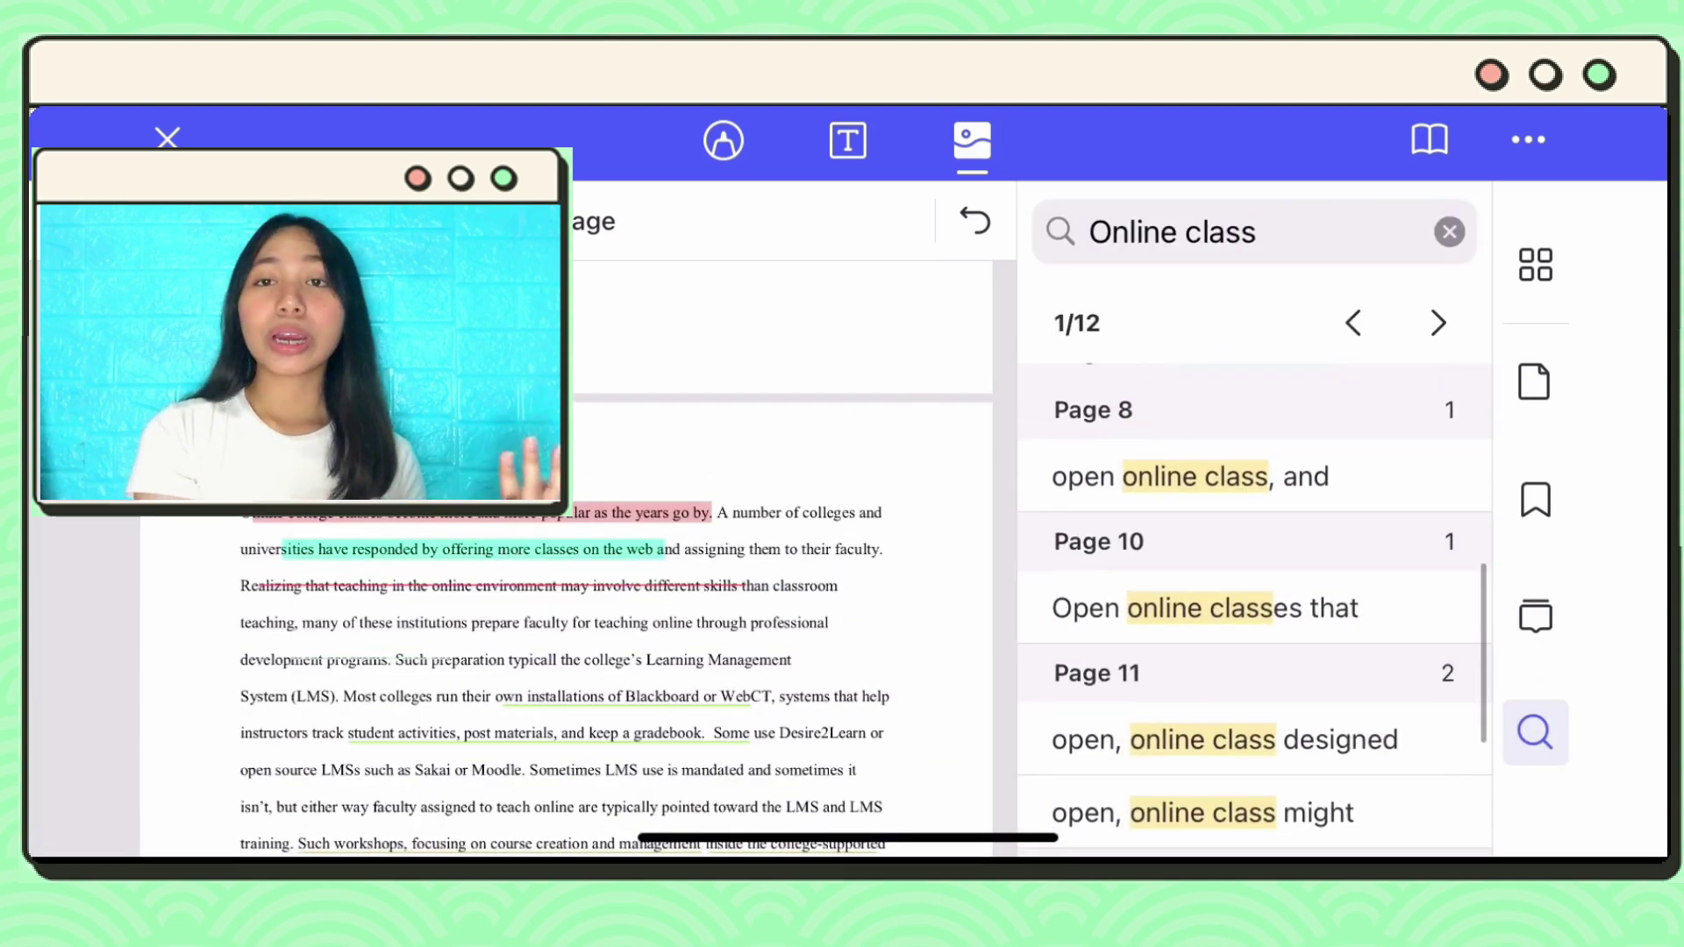
pyautogui.click(1254, 607)
pyautogui.scroll(-5, 566, 559)
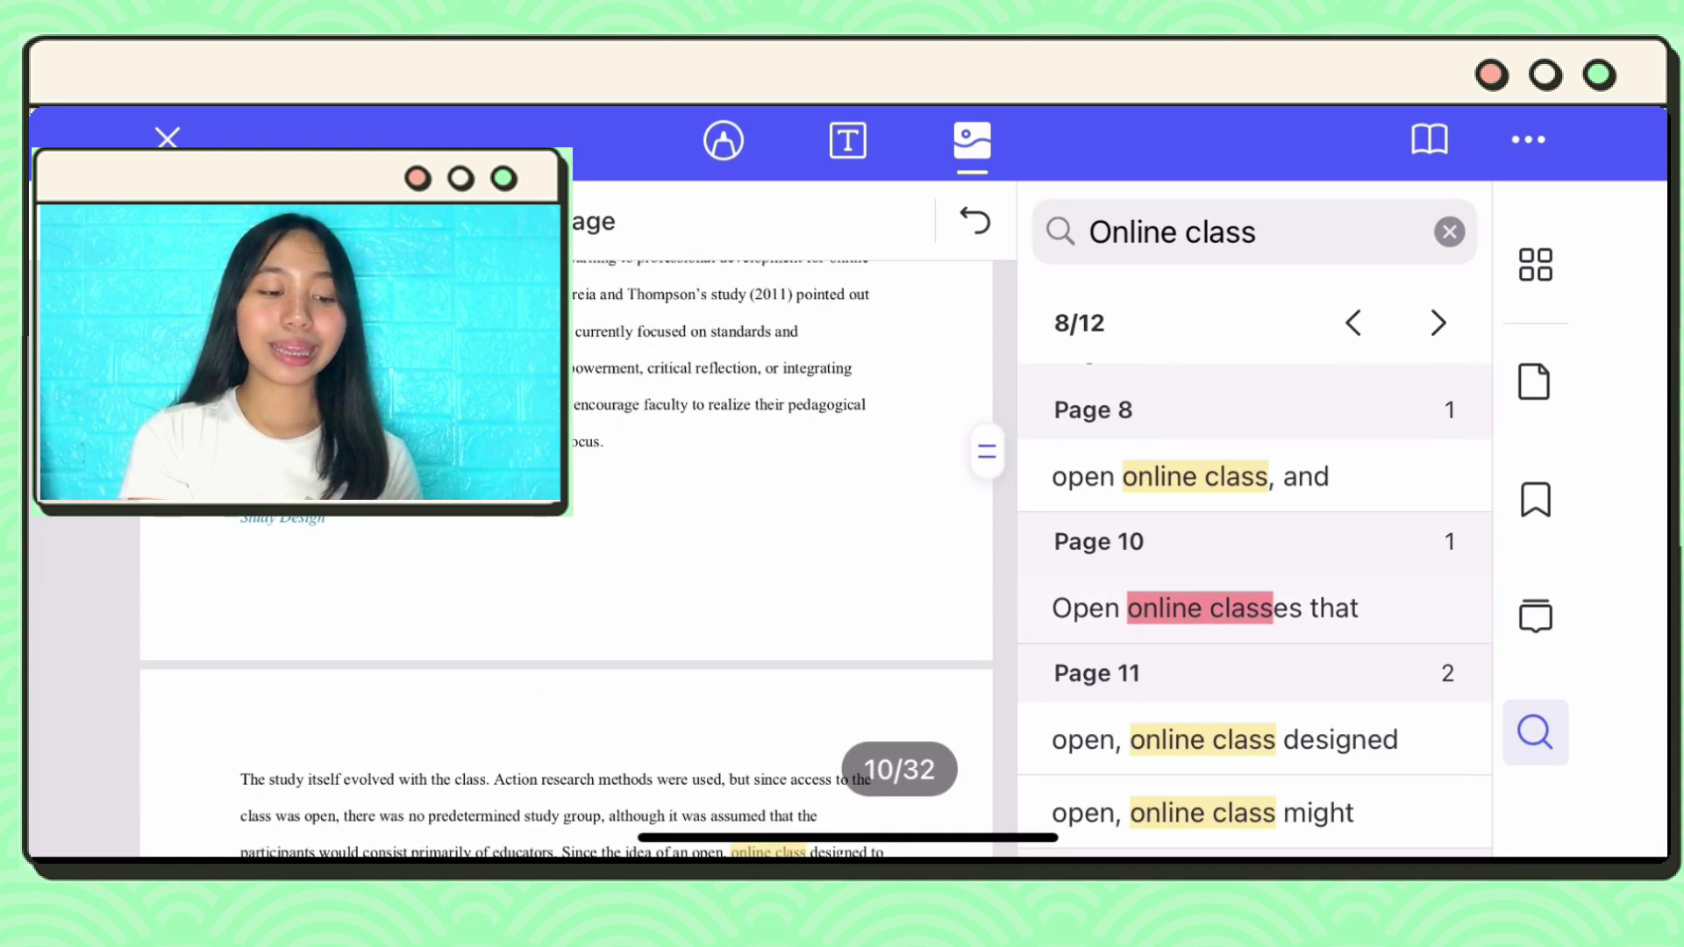
# Step: Search the document for "Students" instead, go to the page 4 match and step through the matches to the one on page 3
pyautogui.click(1254, 232)
pyautogui.click(1449, 231)
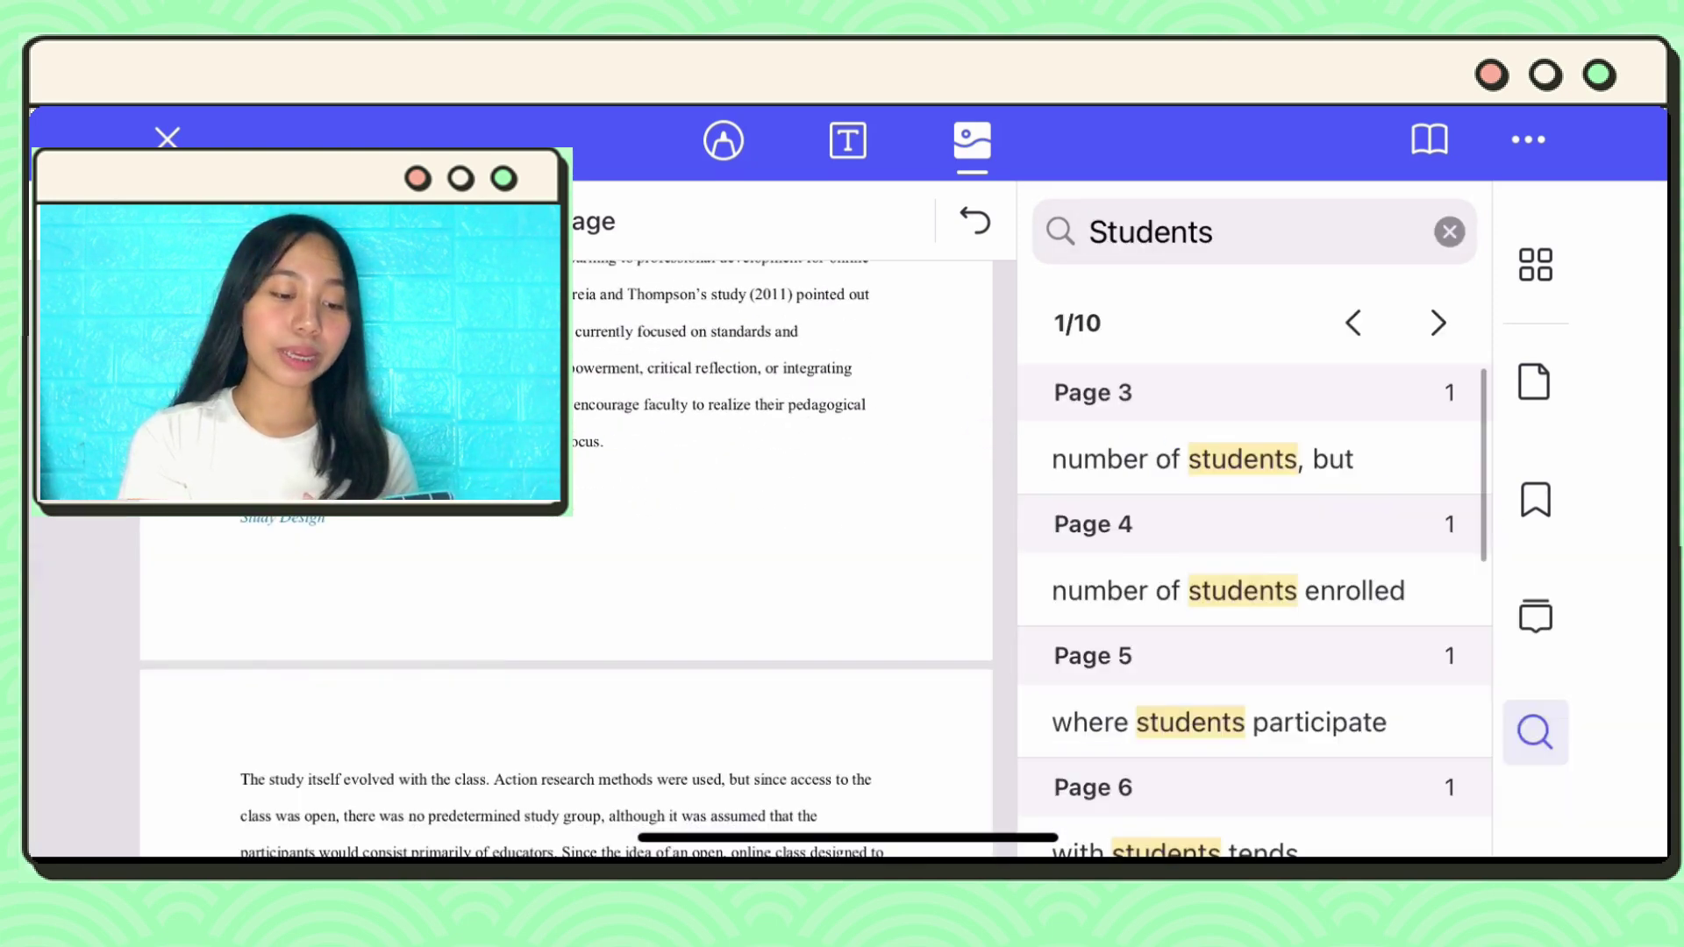
pyautogui.click(1254, 590)
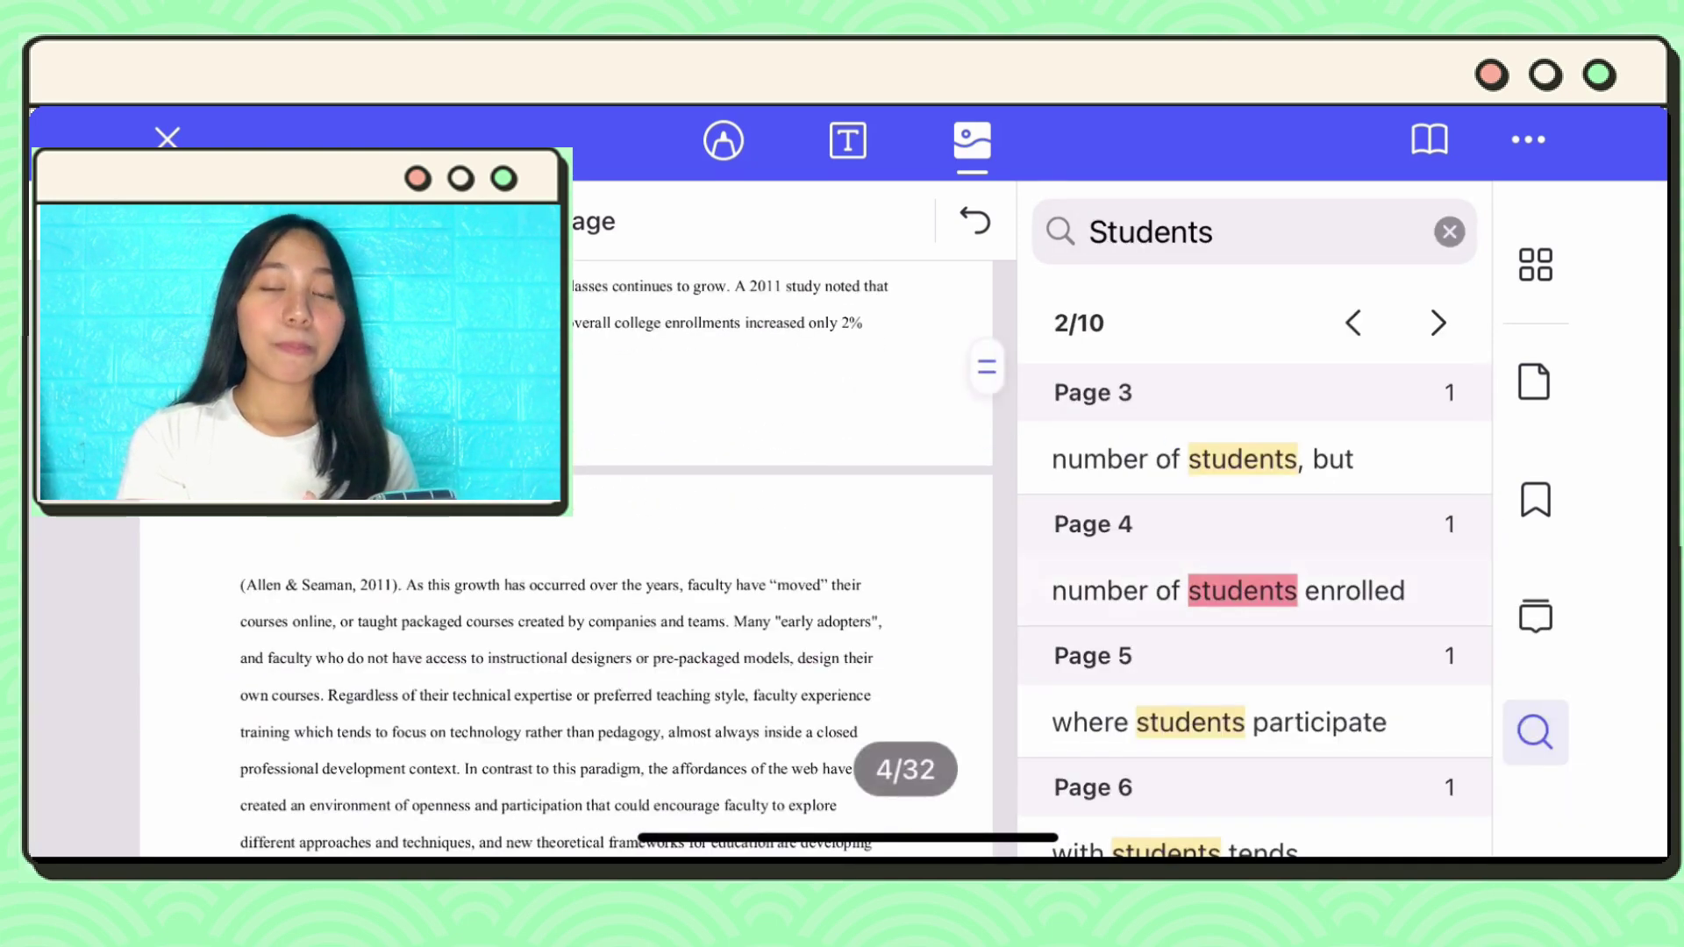
pyautogui.click(1437, 322)
pyautogui.click(1353, 322)
pyautogui.click(1353, 322)
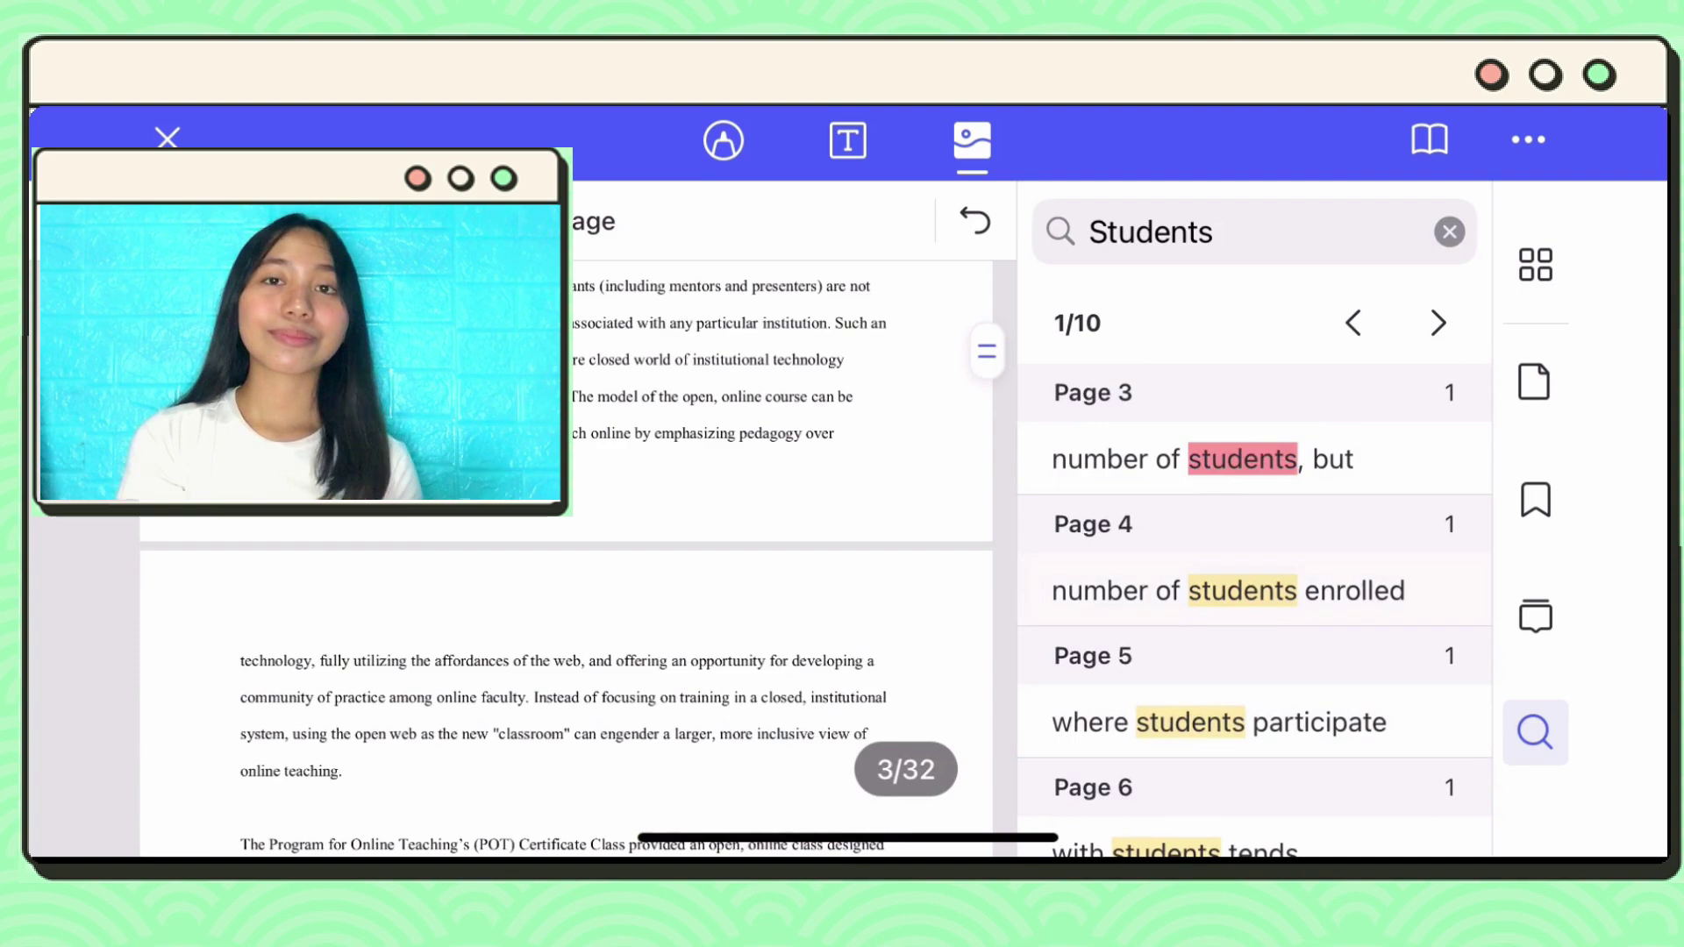
# Step: Close the document search and return to page 1
pyautogui.click(1535, 731)
pyautogui.scroll(15, 803, 558)
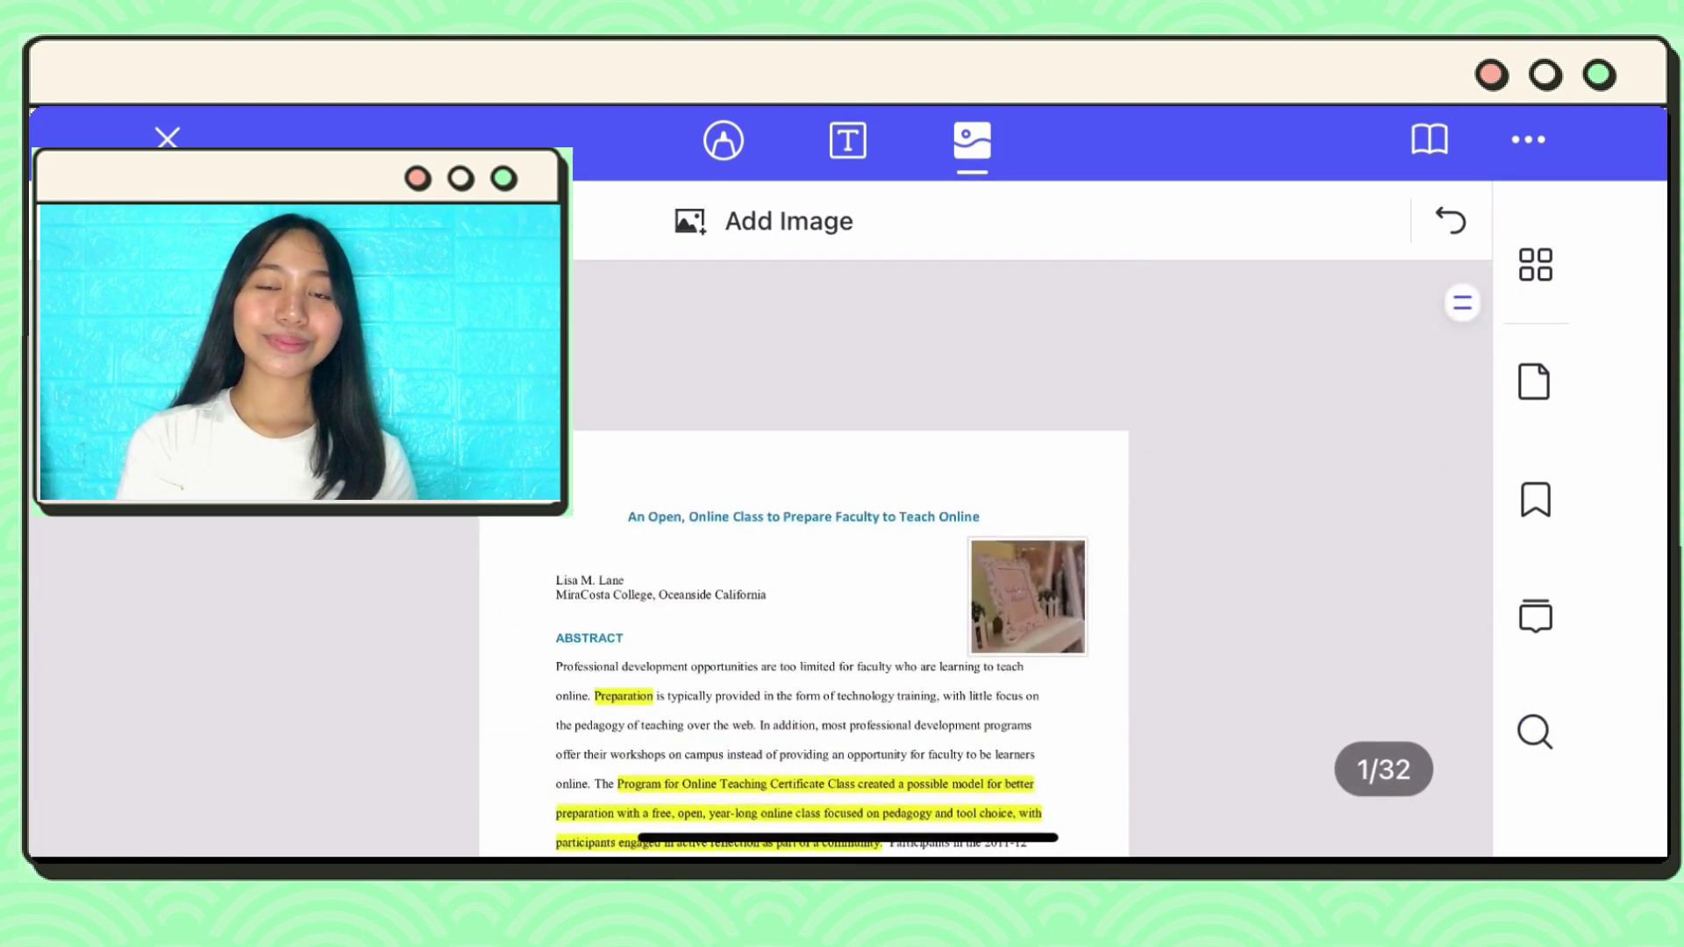
pyautogui.scroll(-10, 804, 561)
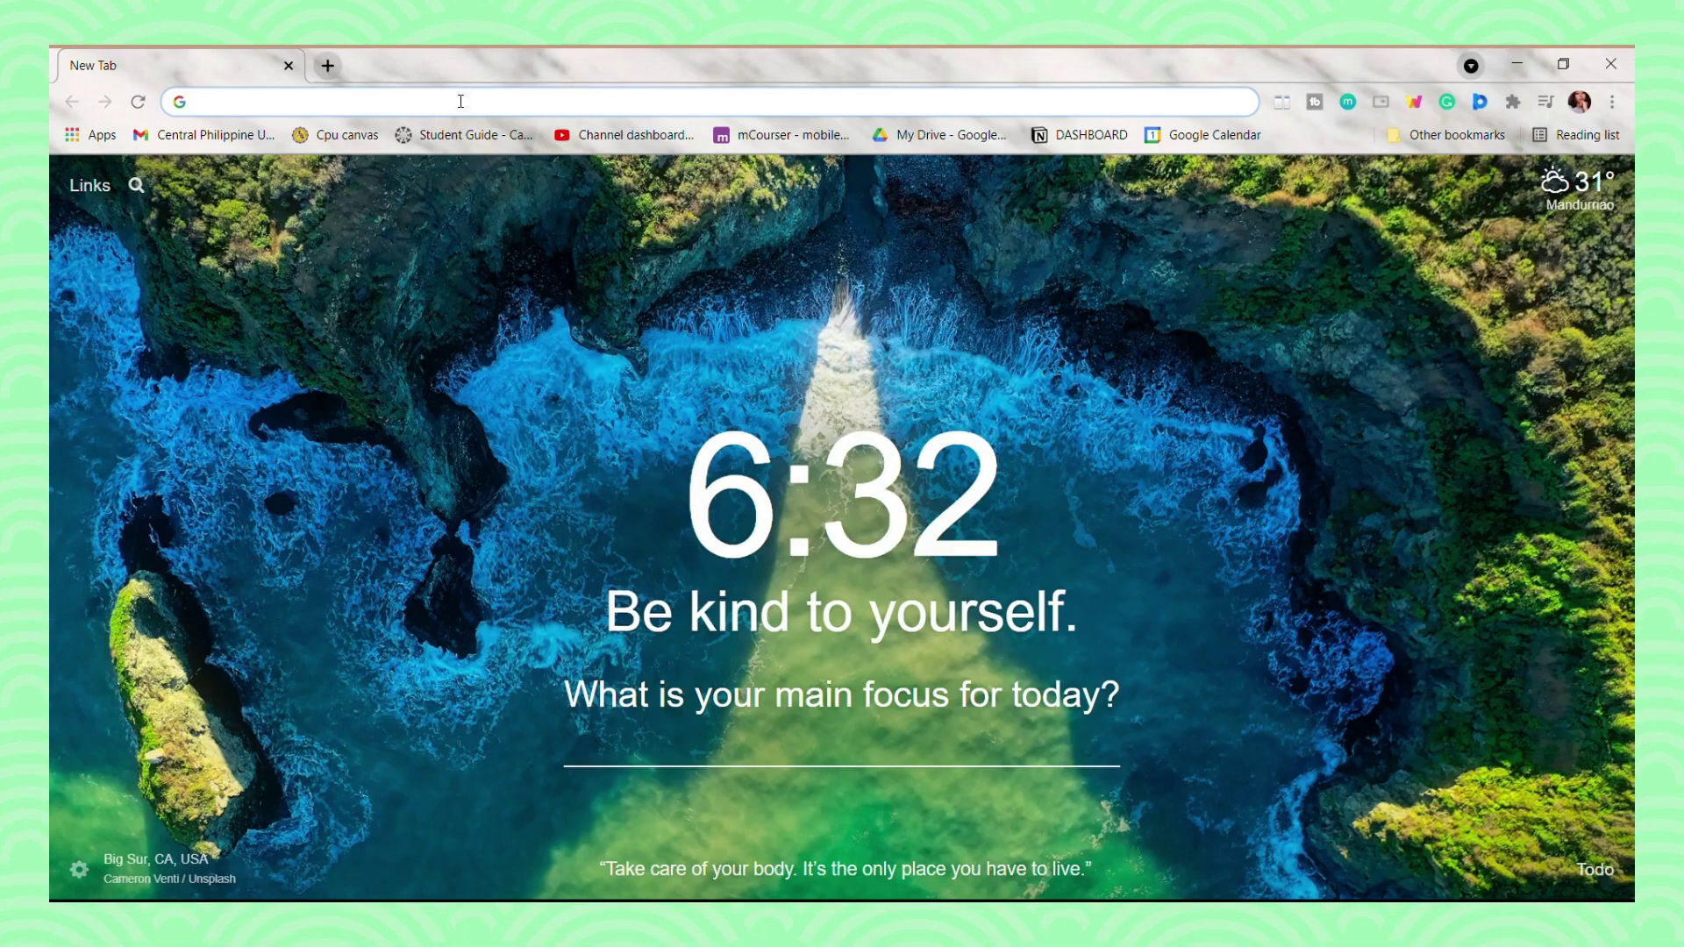
# Step: Switch to the Chrome browser and open the slidesgo website
pyautogui.click(460, 101)
pyautogui.write('slides')
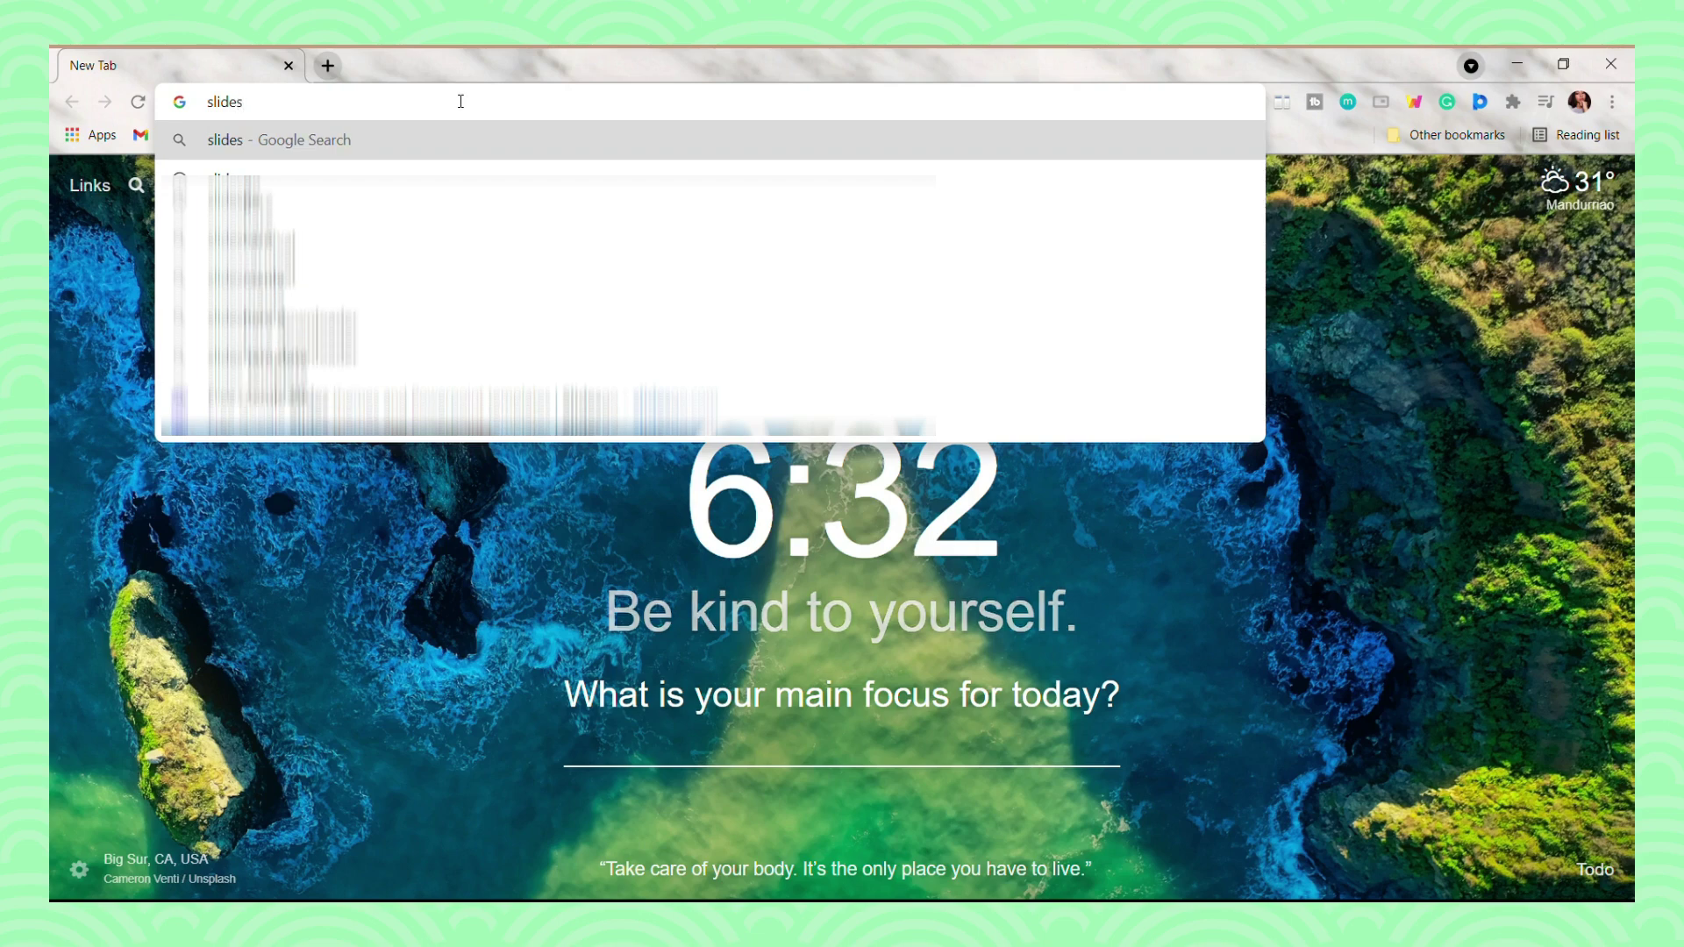
pyautogui.write('go')
pyautogui.press('Return')
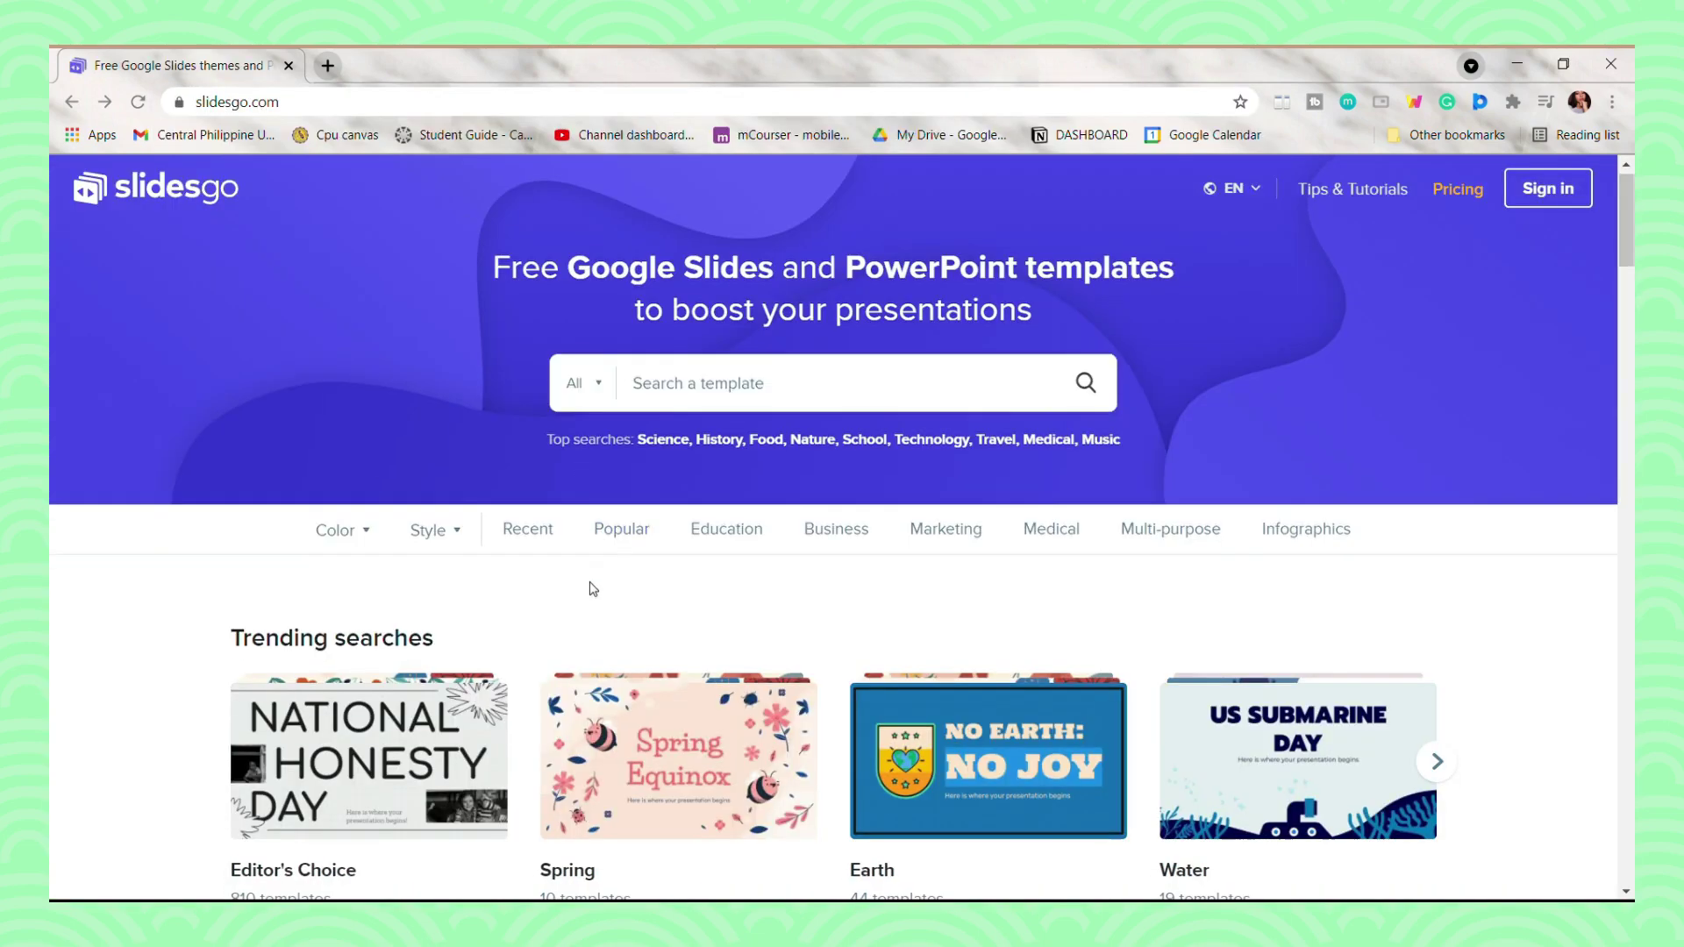
# Step: Look through the Slidesgo home page and the Popular category of presentation templates
pyautogui.scroll(-2, 598, 583)
pyautogui.scroll(-7, 930, 618)
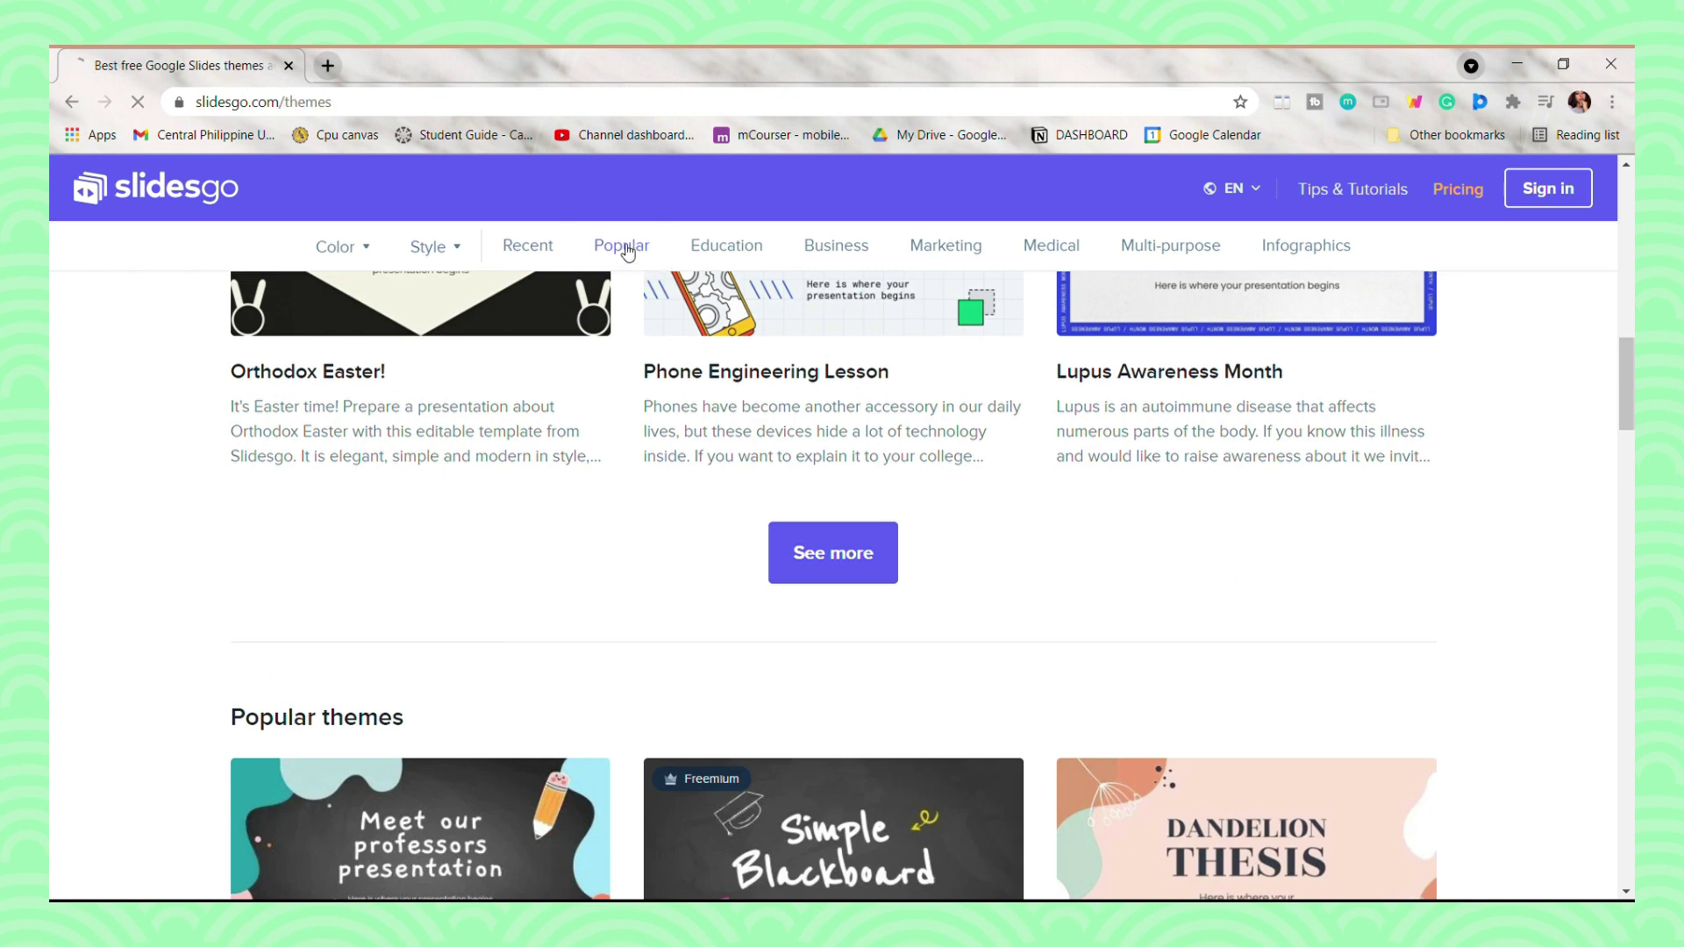
pyautogui.scroll(-3, 721, 666)
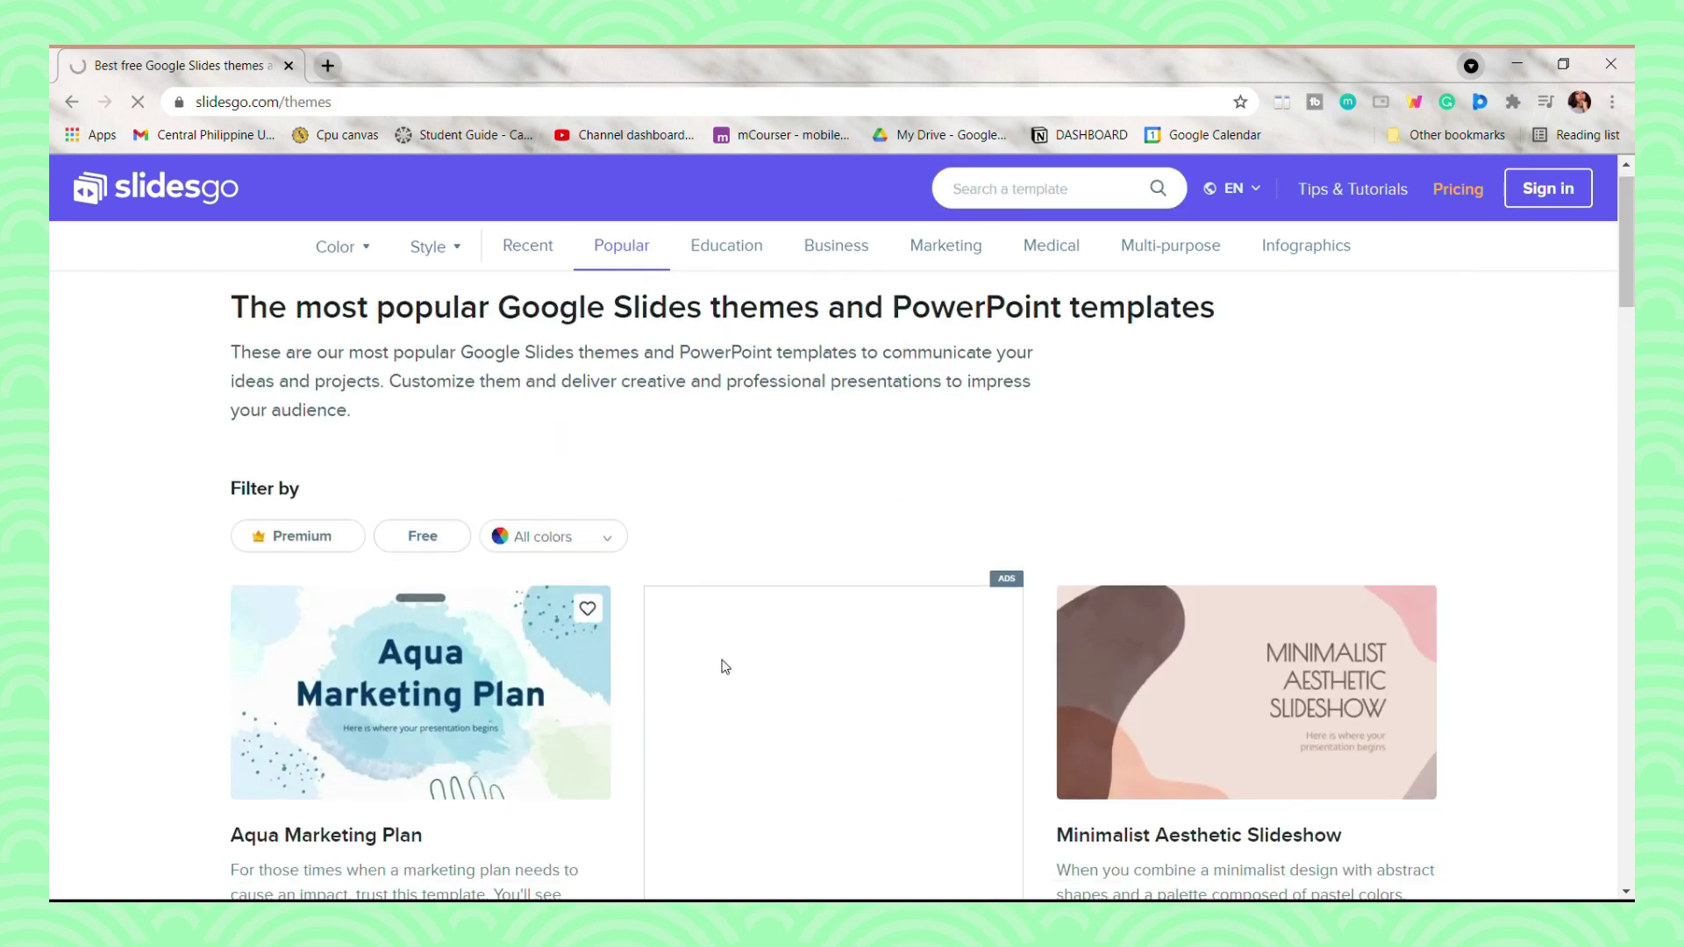
pyautogui.scroll(-4, 1222, 537)
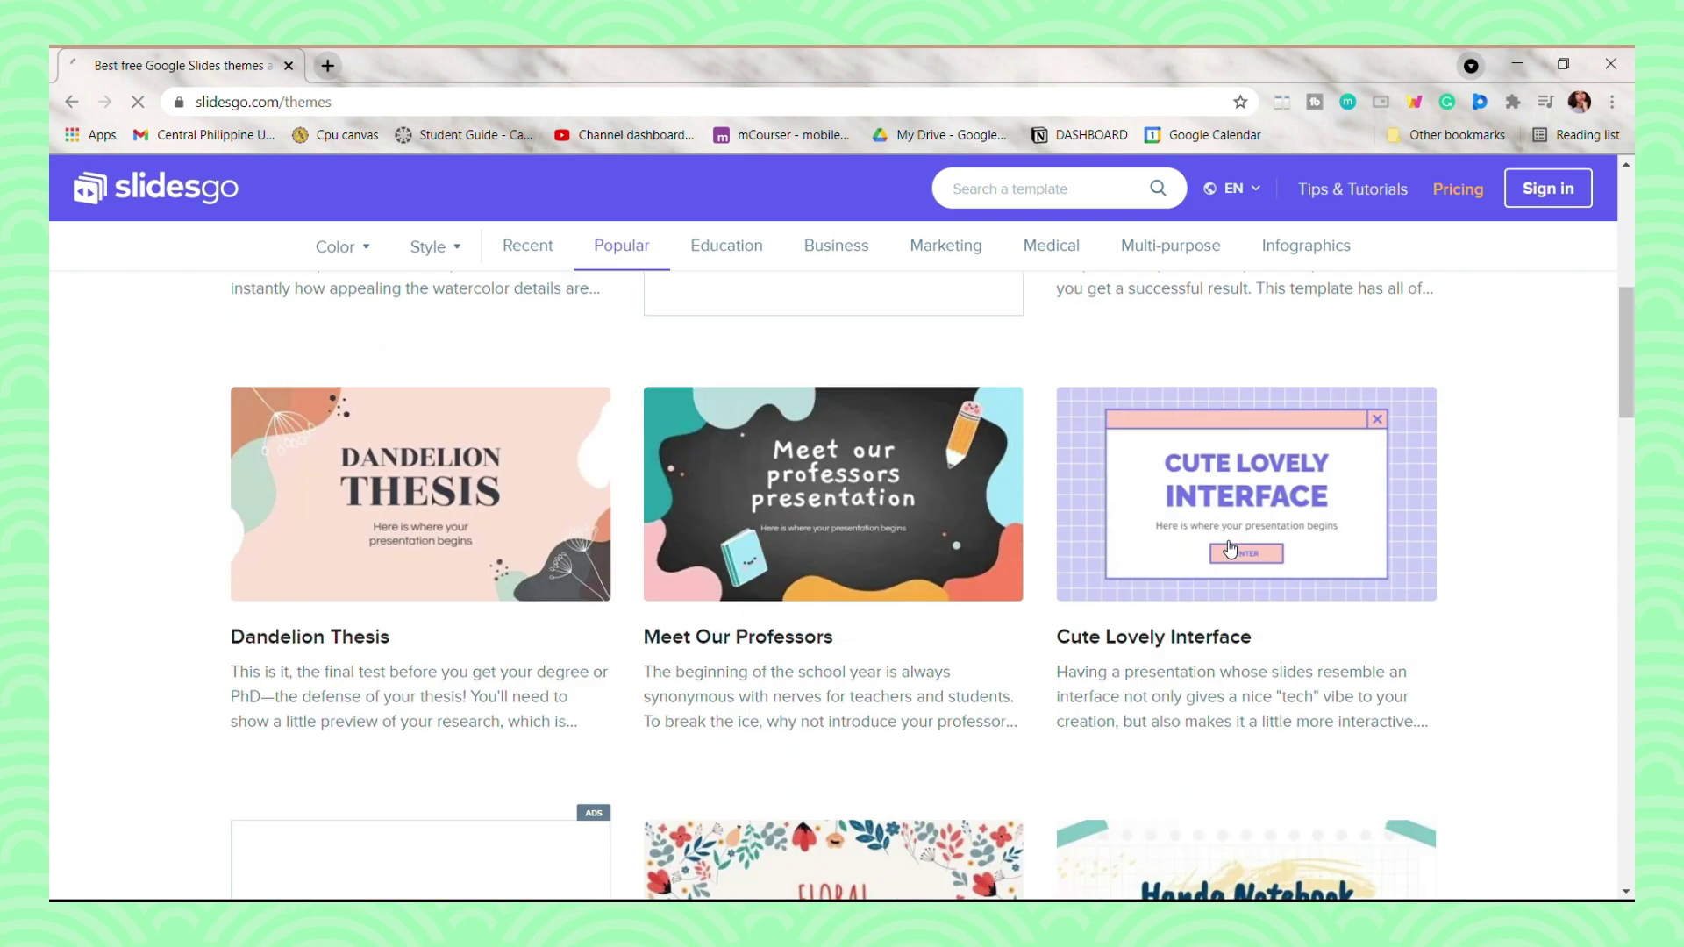
pyautogui.scroll(-7, 527, 474)
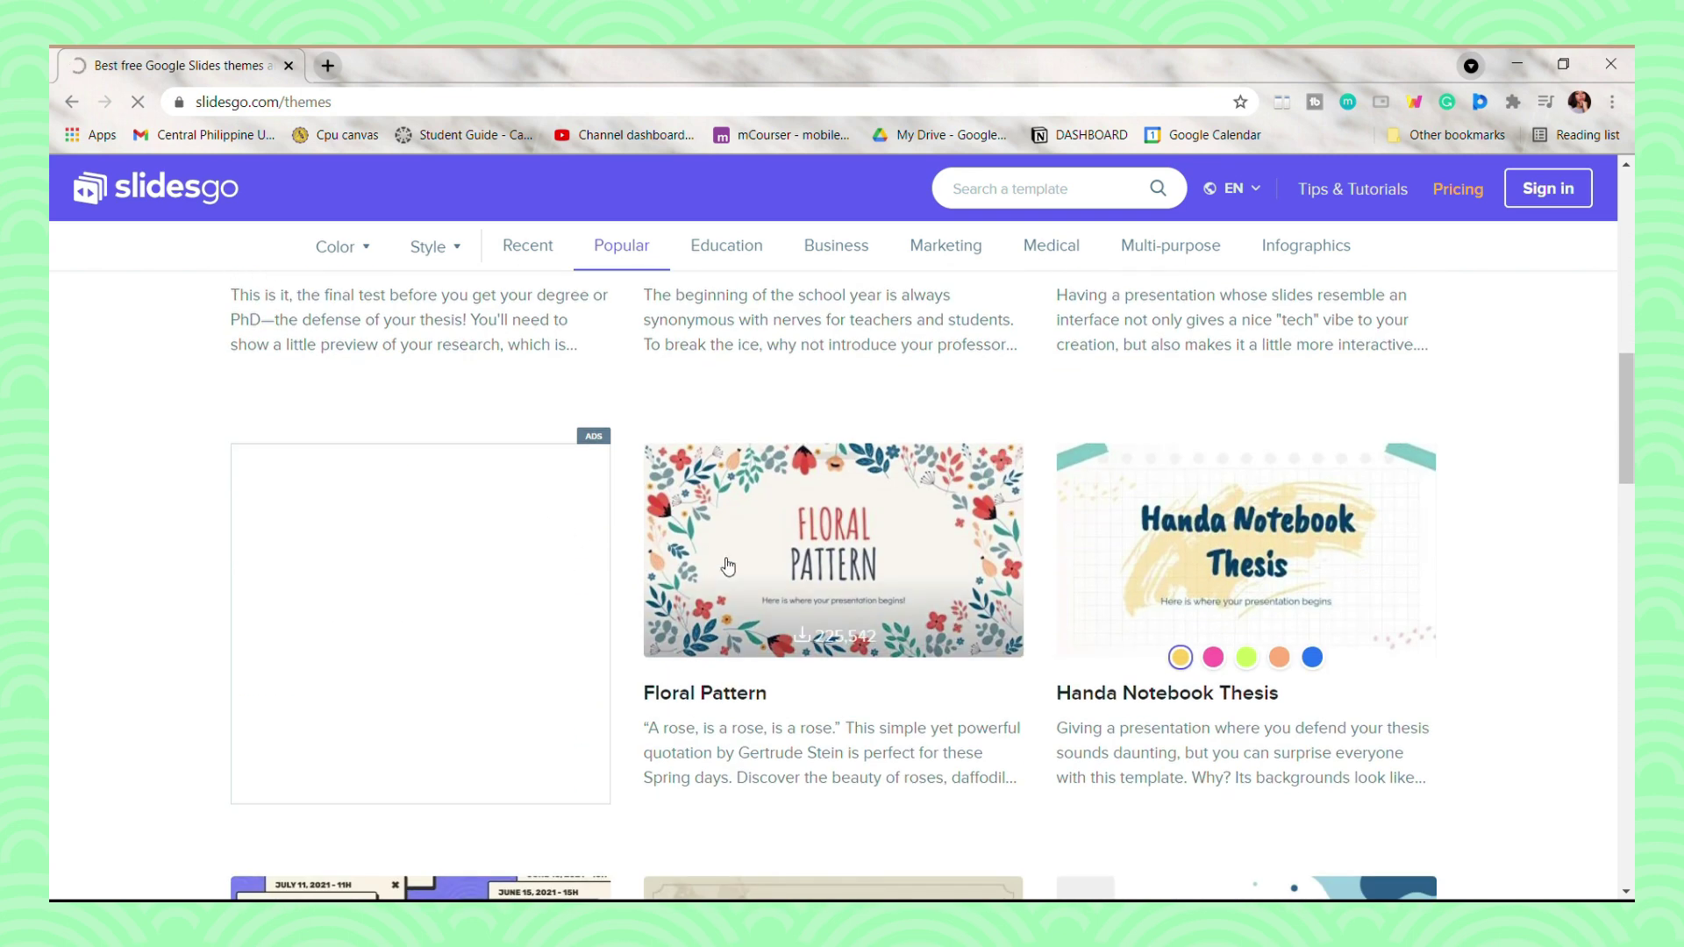
# Step: Open the Infographics category and look through its templates
pyautogui.click(1289, 248)
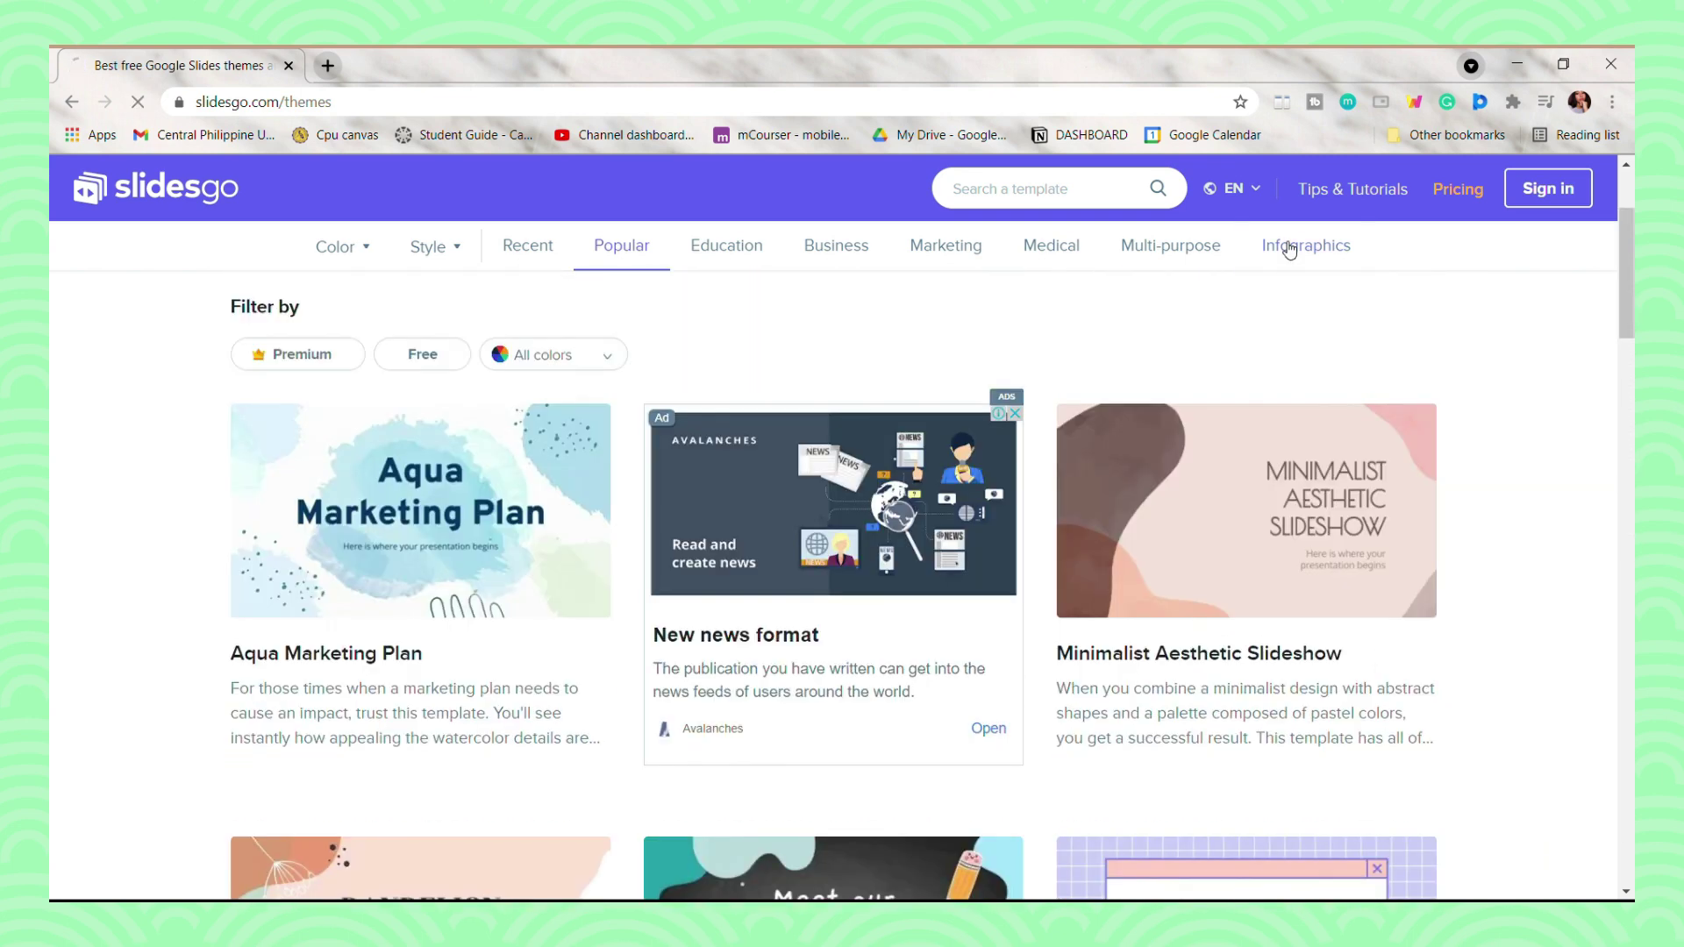
pyautogui.scroll(-5, 958, 539)
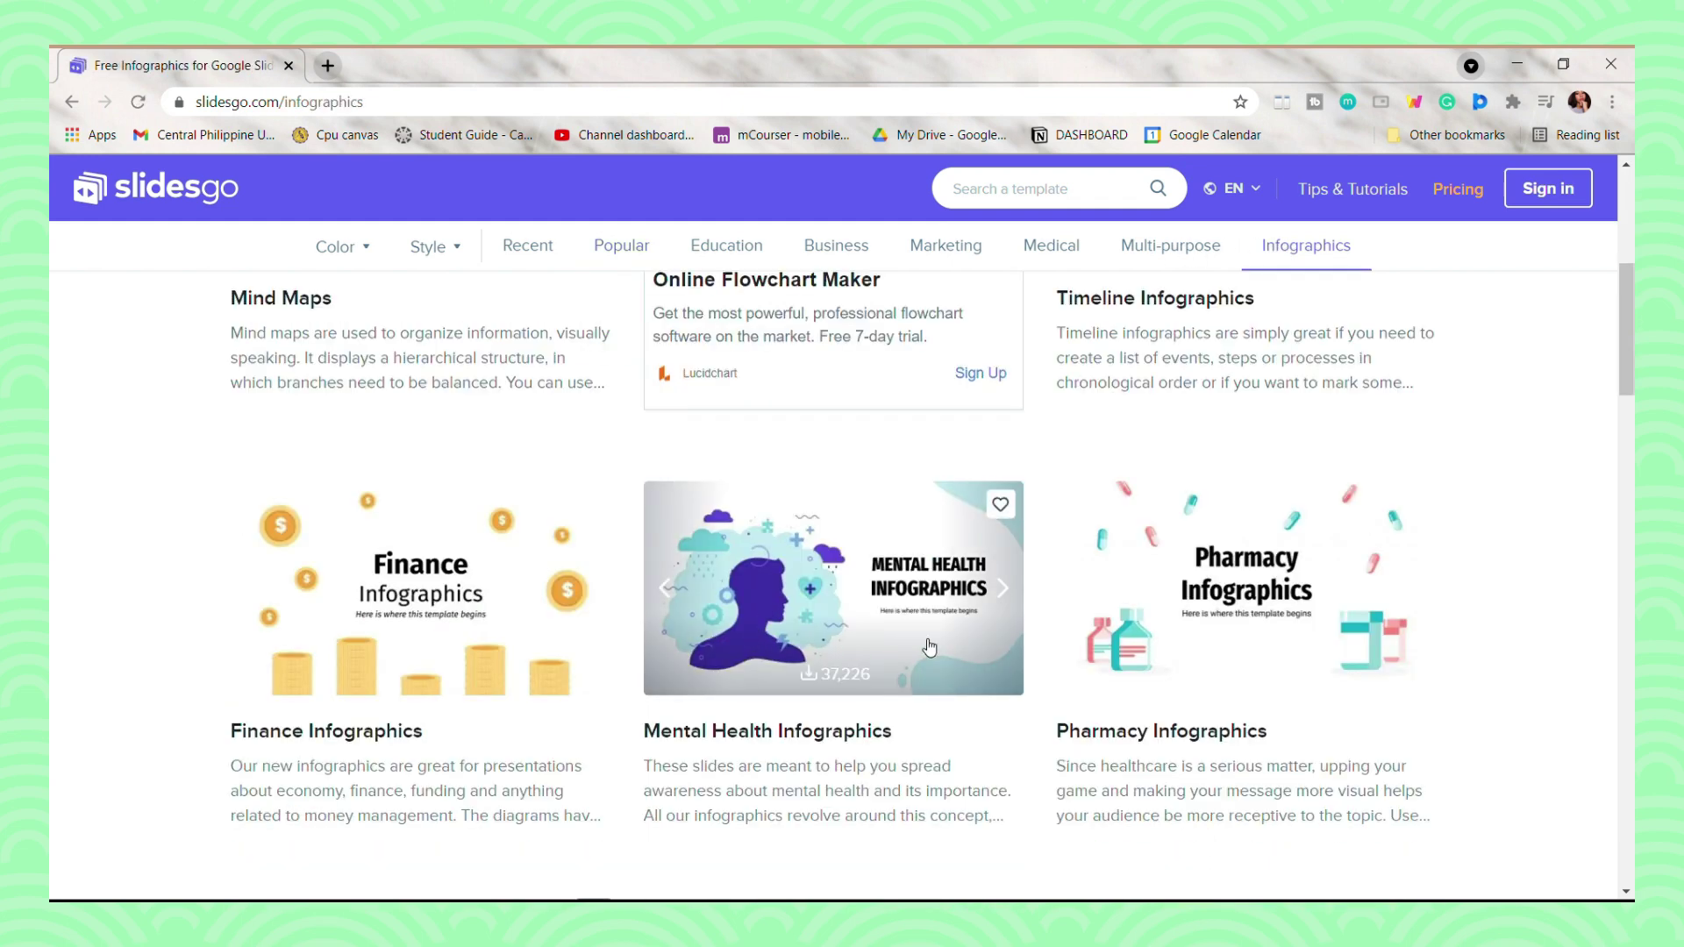
pyautogui.scroll(5, 958, 540)
pyautogui.scroll(-4, 917, 497)
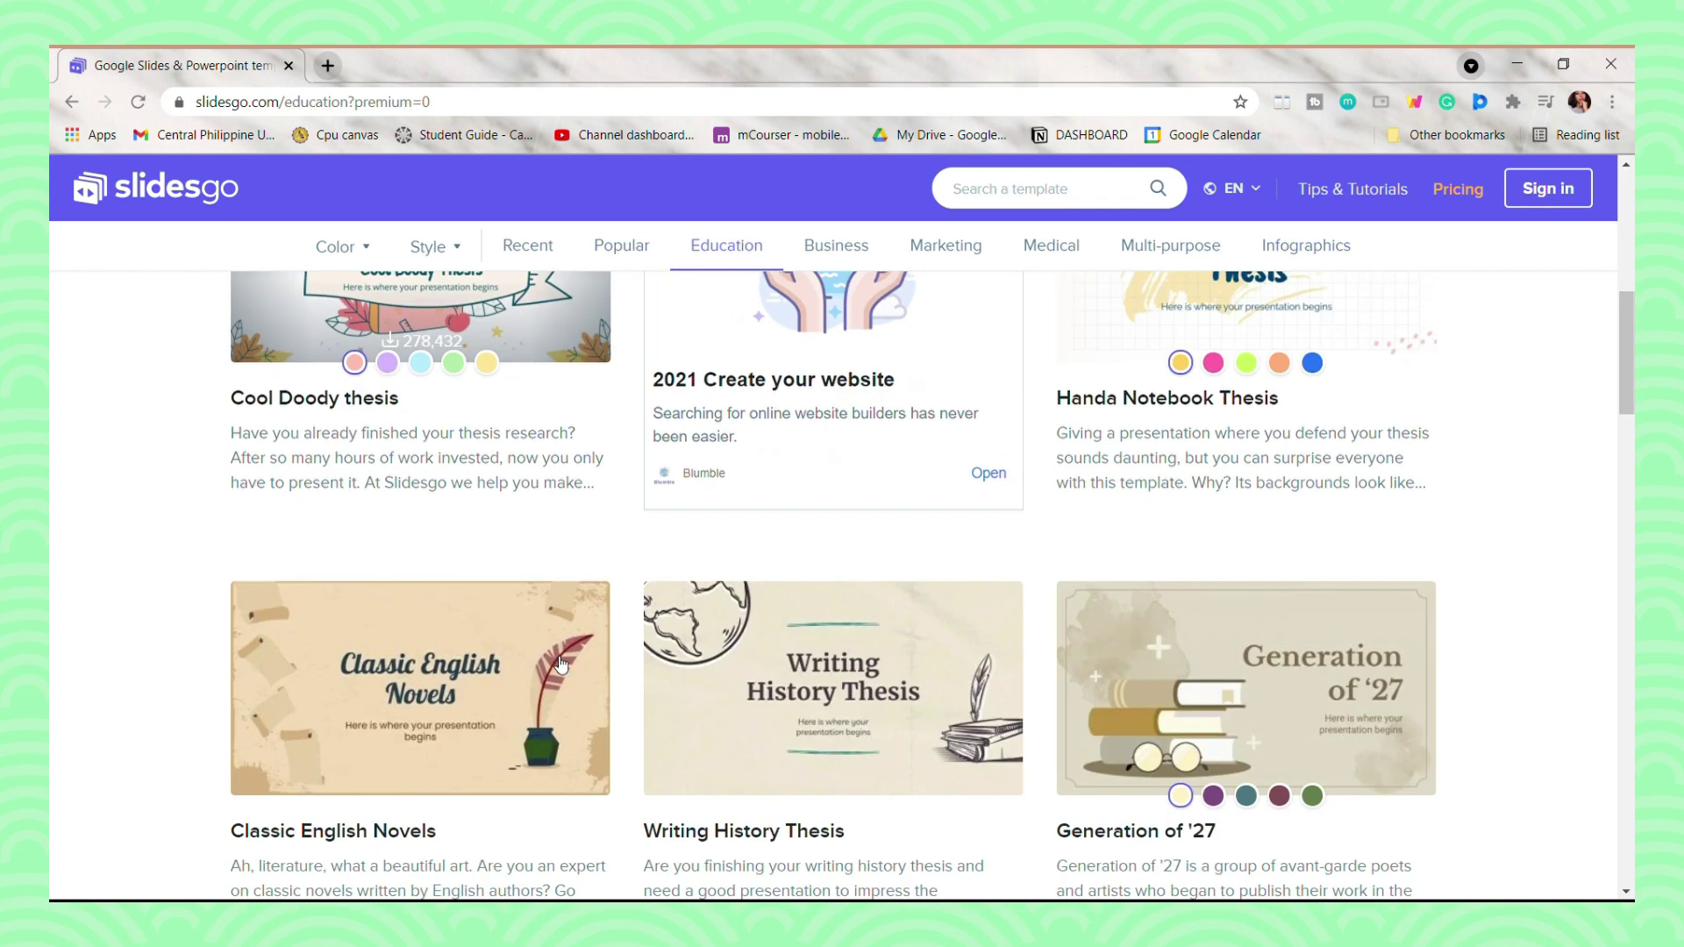
pyautogui.scroll(-1, 842, 527)
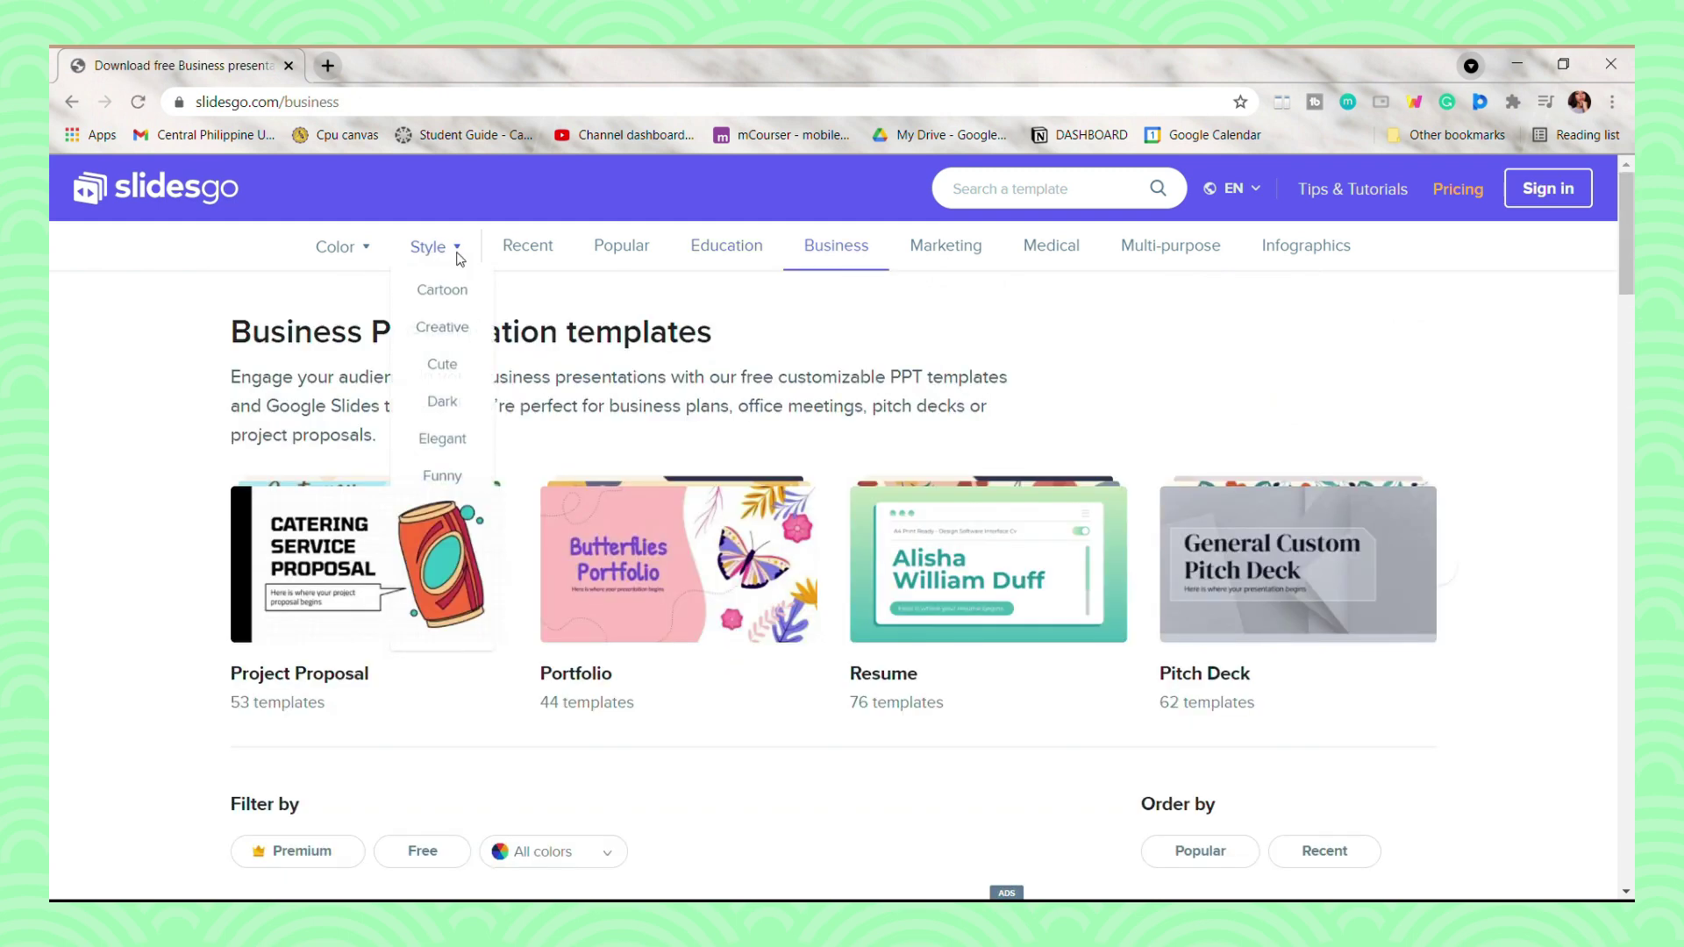
# Step: List the Creative style templates, limited to free ones, and look through them
pyautogui.moveTo(460, 254)
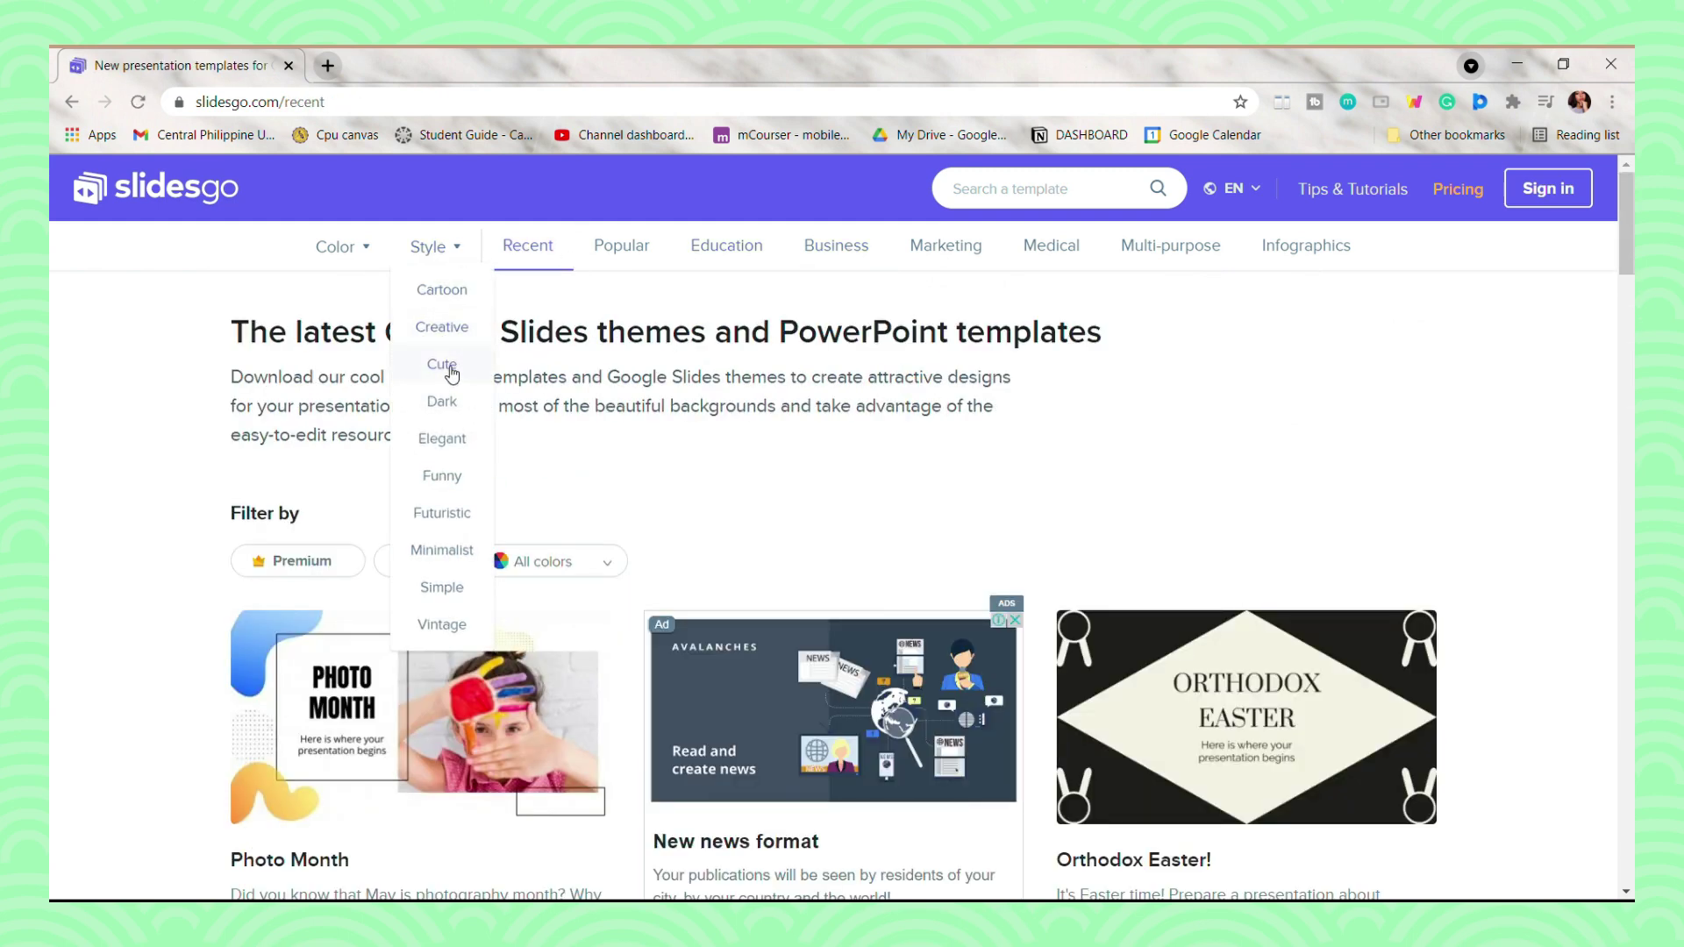
pyautogui.click(447, 327)
pyautogui.scroll(-4, 1376, 491)
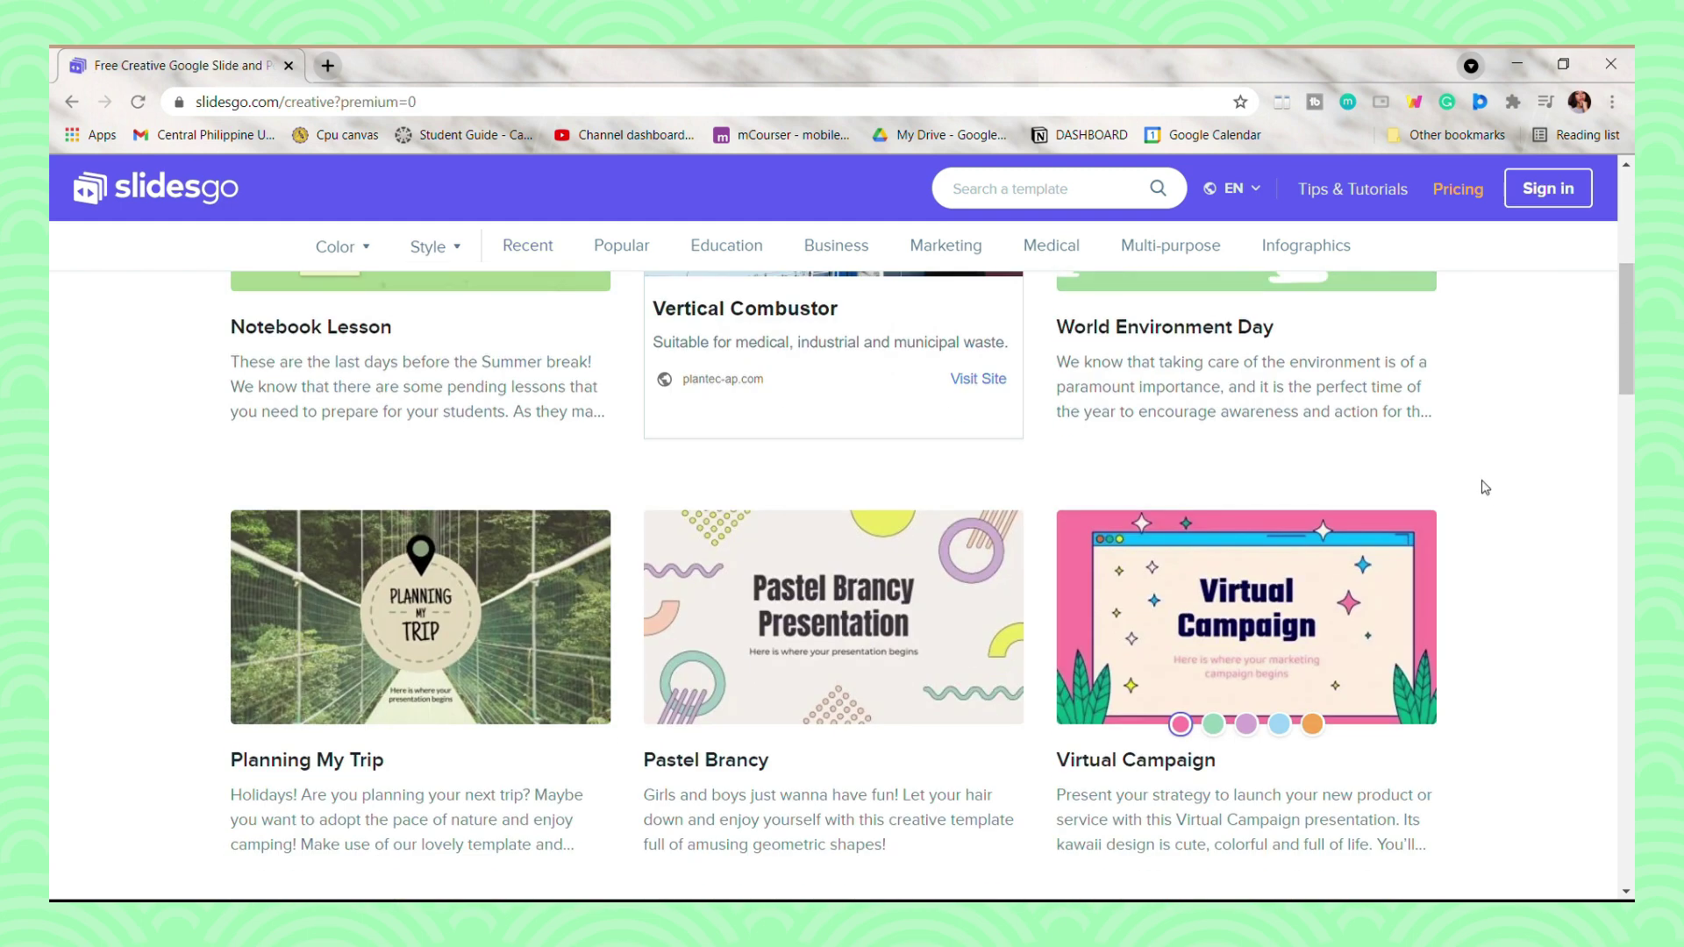
pyautogui.scroll(-4, 912, 499)
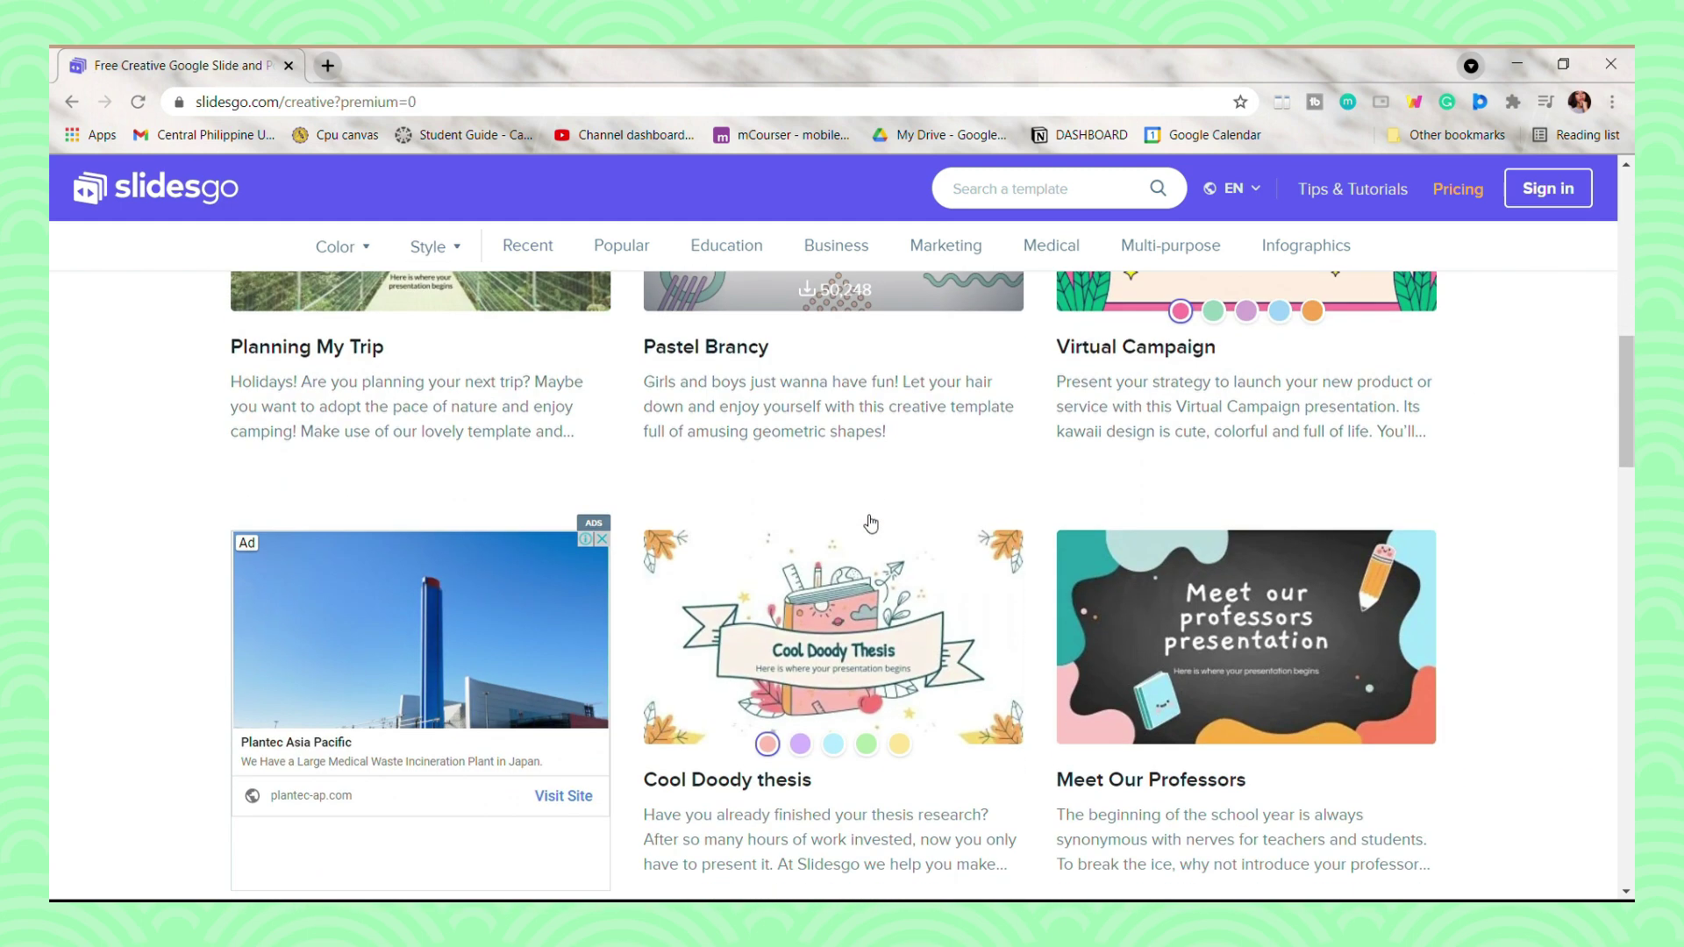
# Step: Open the Pastel Brancy template and preview its slides from the contents slide through to the quote slide
pyautogui.scroll(3, 849, 430)
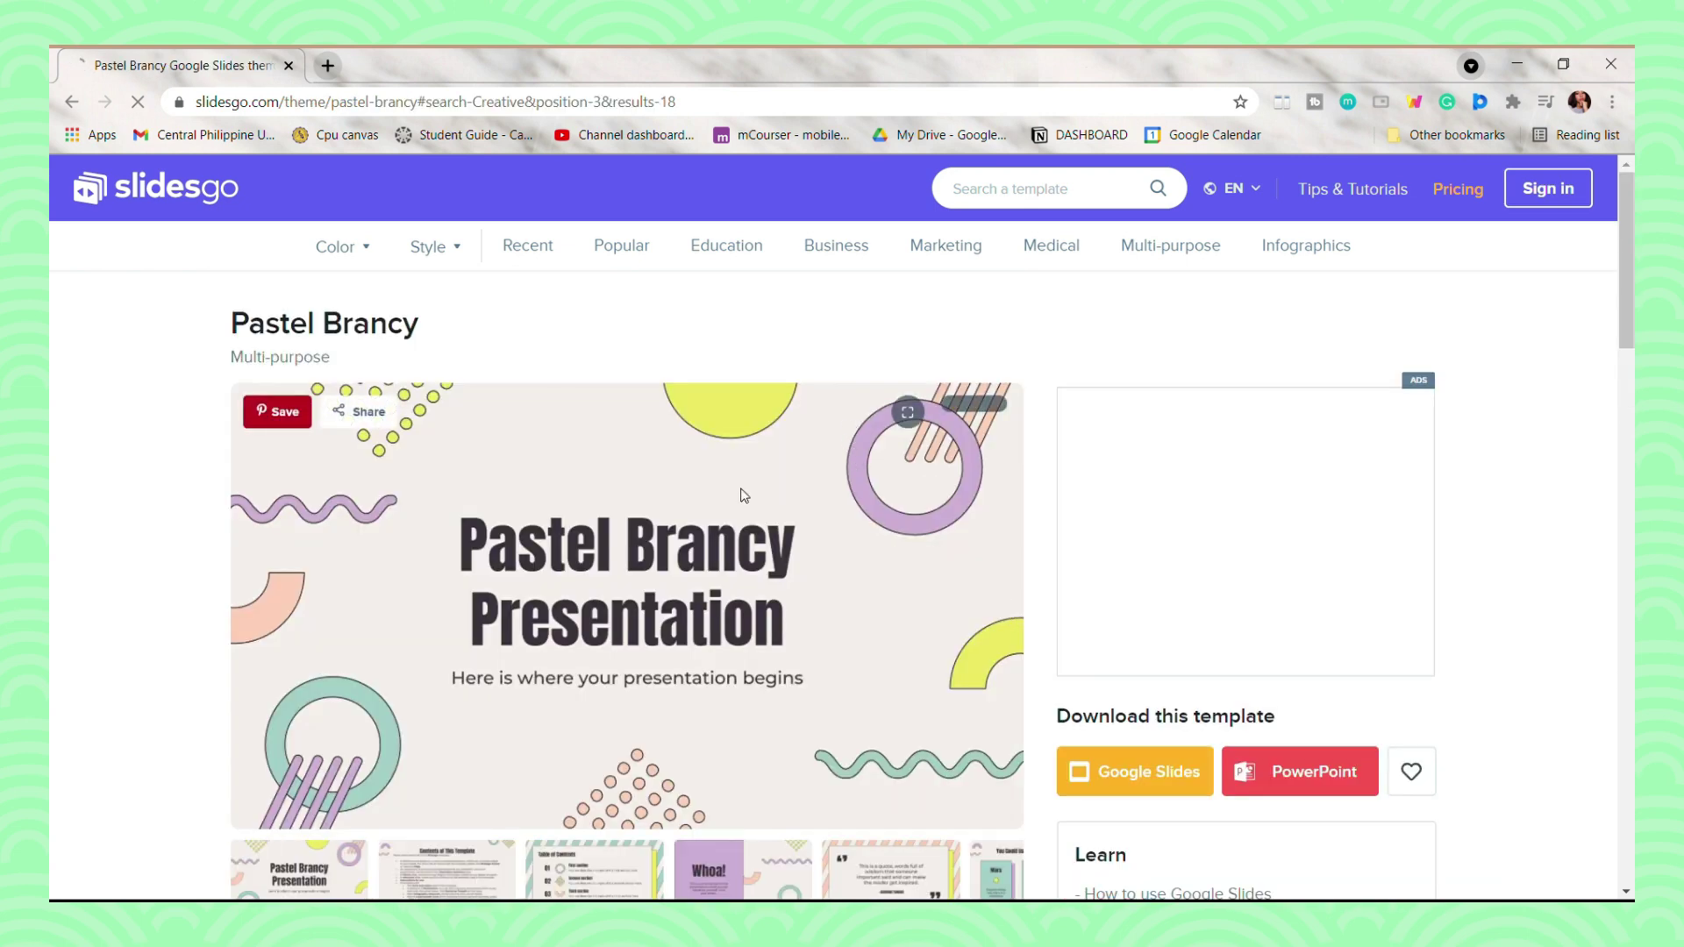
pyautogui.scroll(-3, 741, 499)
pyautogui.click(465, 672)
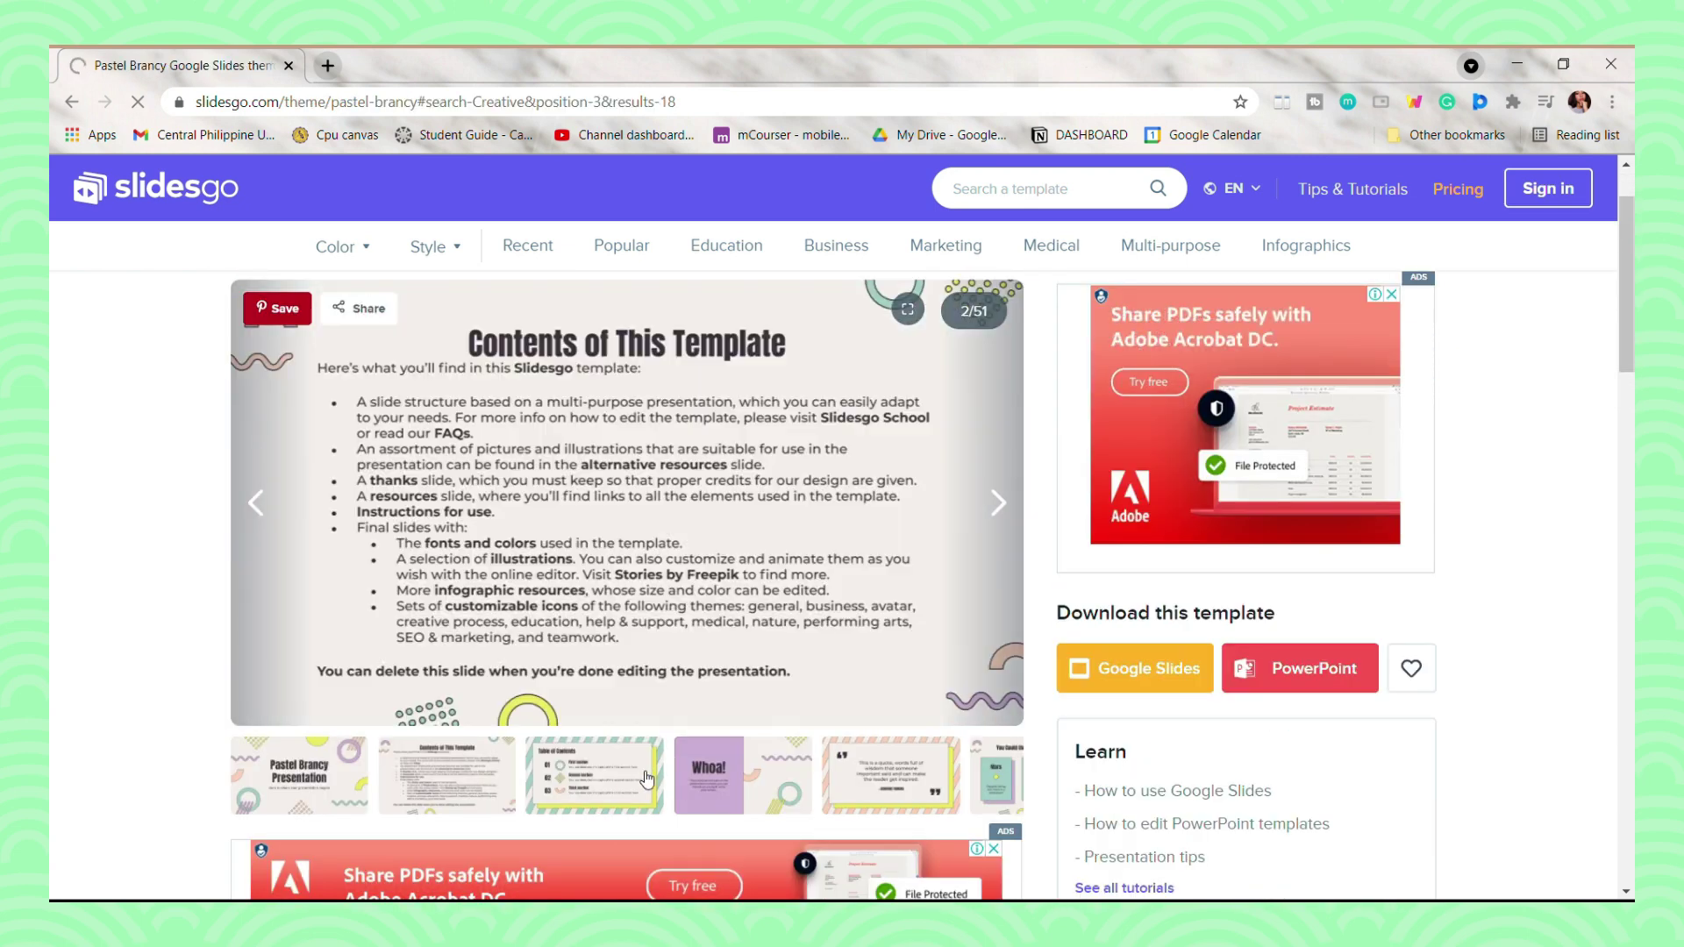
pyautogui.click(1010, 507)
pyautogui.click(1010, 506)
pyautogui.click(1010, 507)
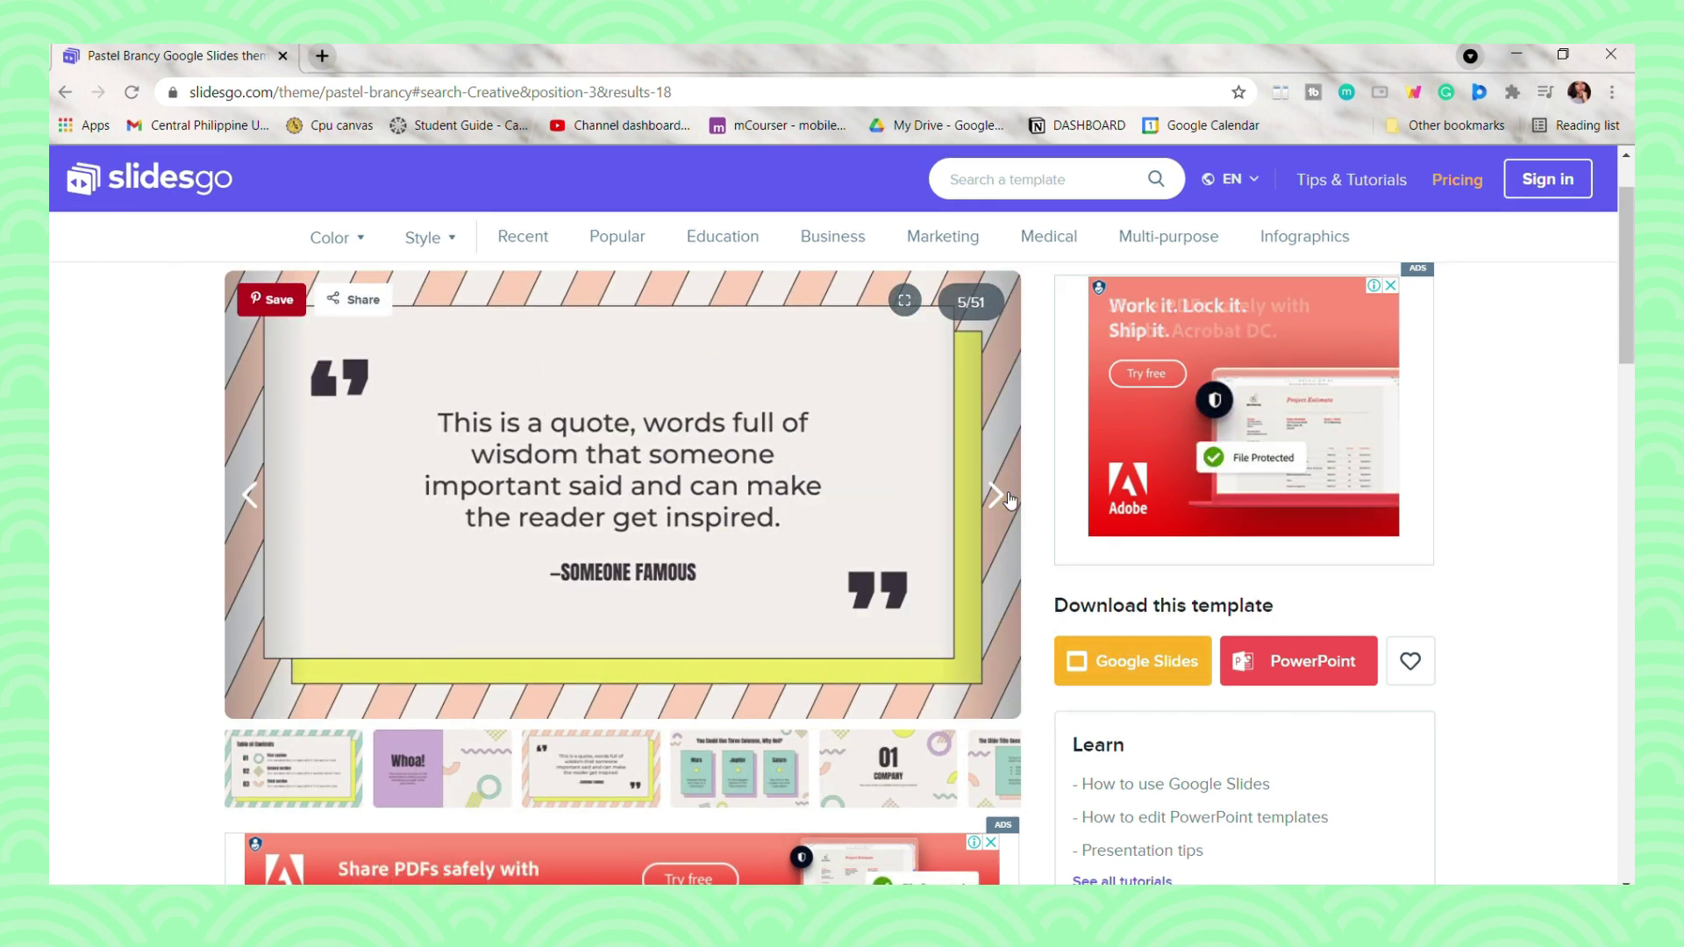
# Step: Preview further slides of the Pastel Brancy template and download it for PowerPoint, also choosing its Google Slides version
pyautogui.click(997, 496)
pyautogui.click(1009, 499)
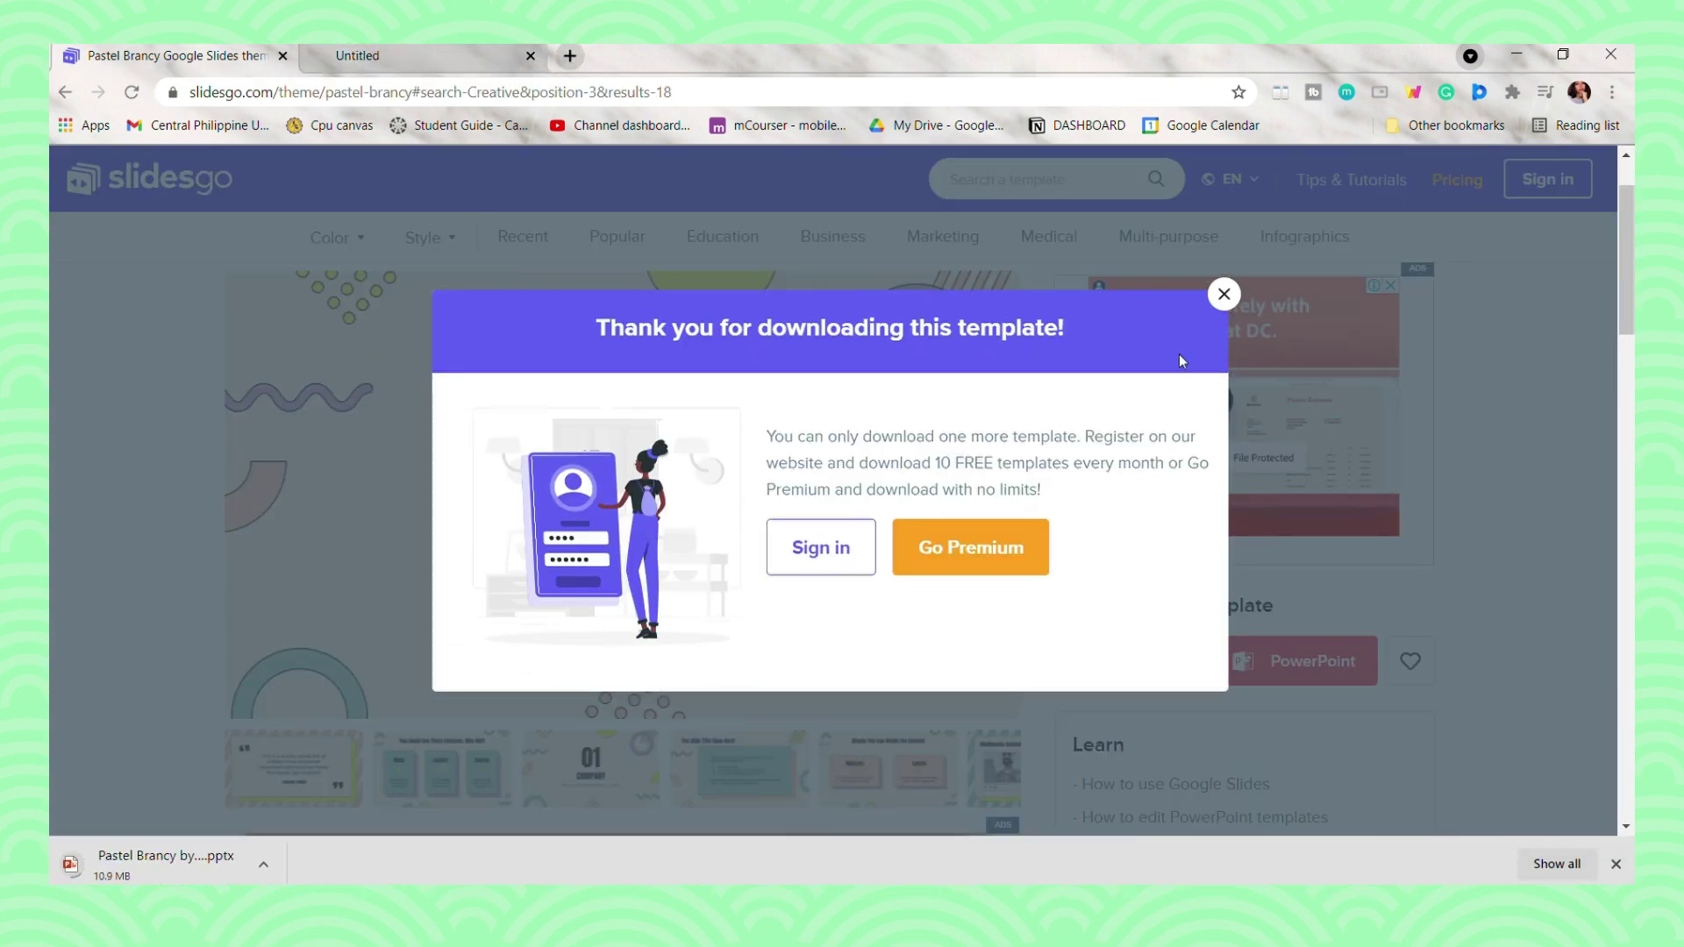
pyautogui.click(1223, 294)
pyautogui.click(1132, 664)
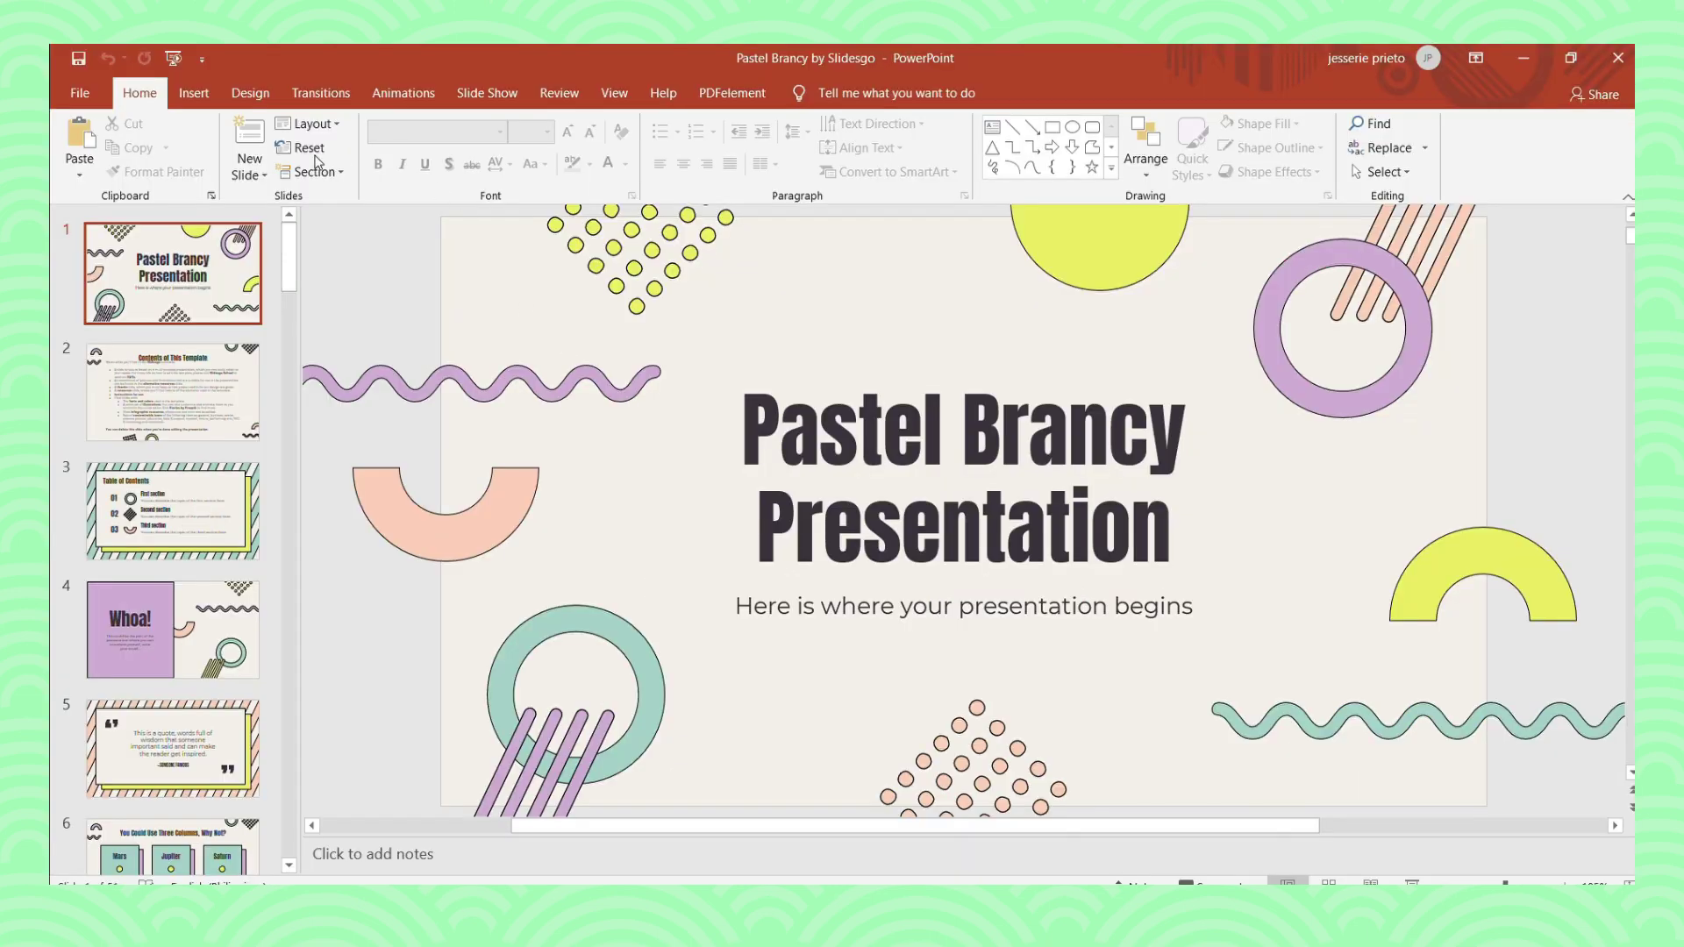
# Step: In the downloaded presentation in PowerPoint, move the title slide to second place and the "Whoa!" slide ahead of the table of contents
pyautogui.scroll(-5, 193, 452)
pyautogui.click(193, 443)
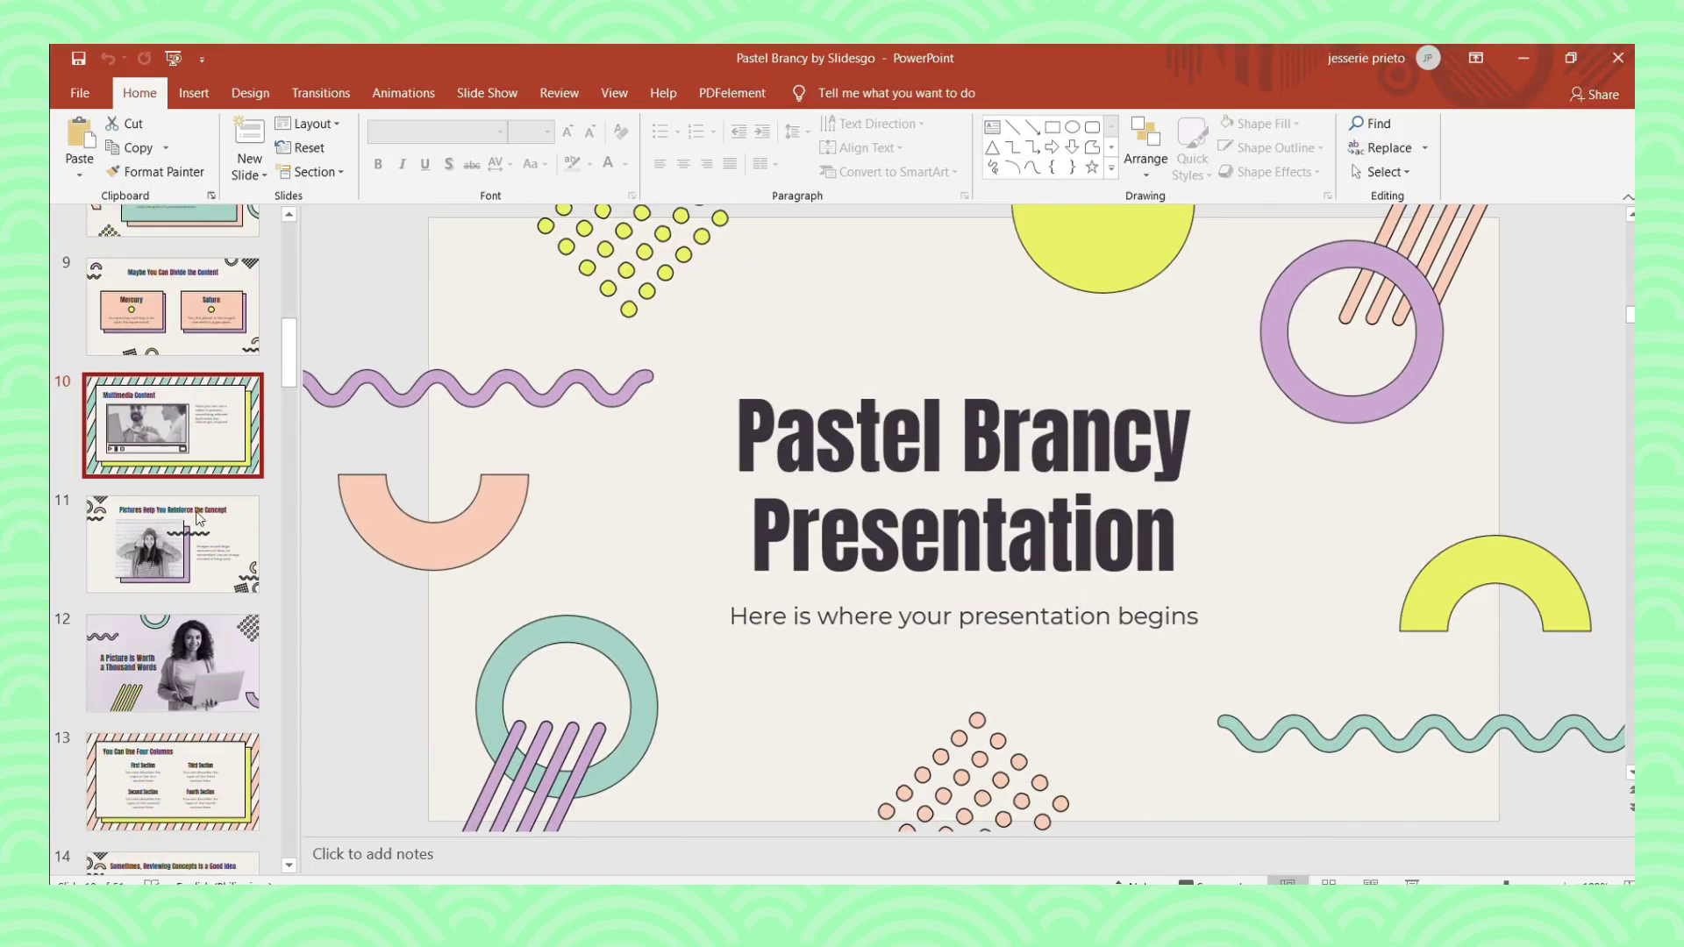
pyautogui.scroll(4, 211, 422)
pyautogui.click(207, 416)
pyautogui.moveTo(201, 318)
pyautogui.mouseDown()
pyautogui.moveTo(205, 525)
pyautogui.moveTo(204, 313)
pyautogui.mouseUp()
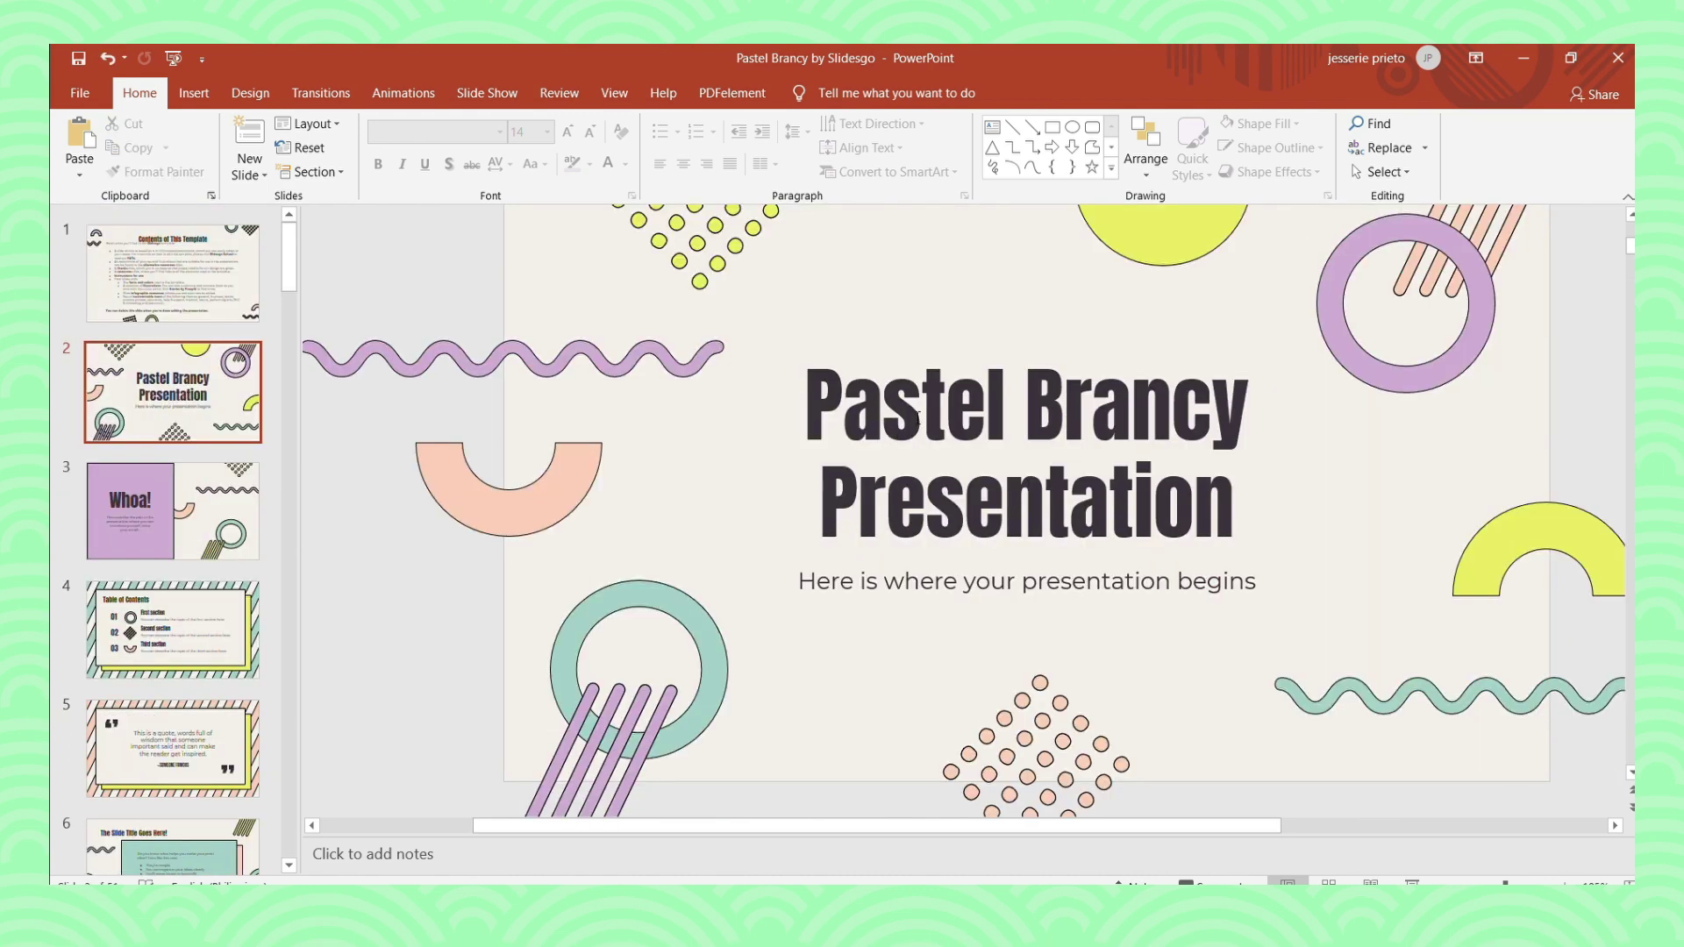
# Step: Replace the title slide's heading with "Title" and overwrite its subtitle with text beginning "You c"
pyautogui.click(929, 394)
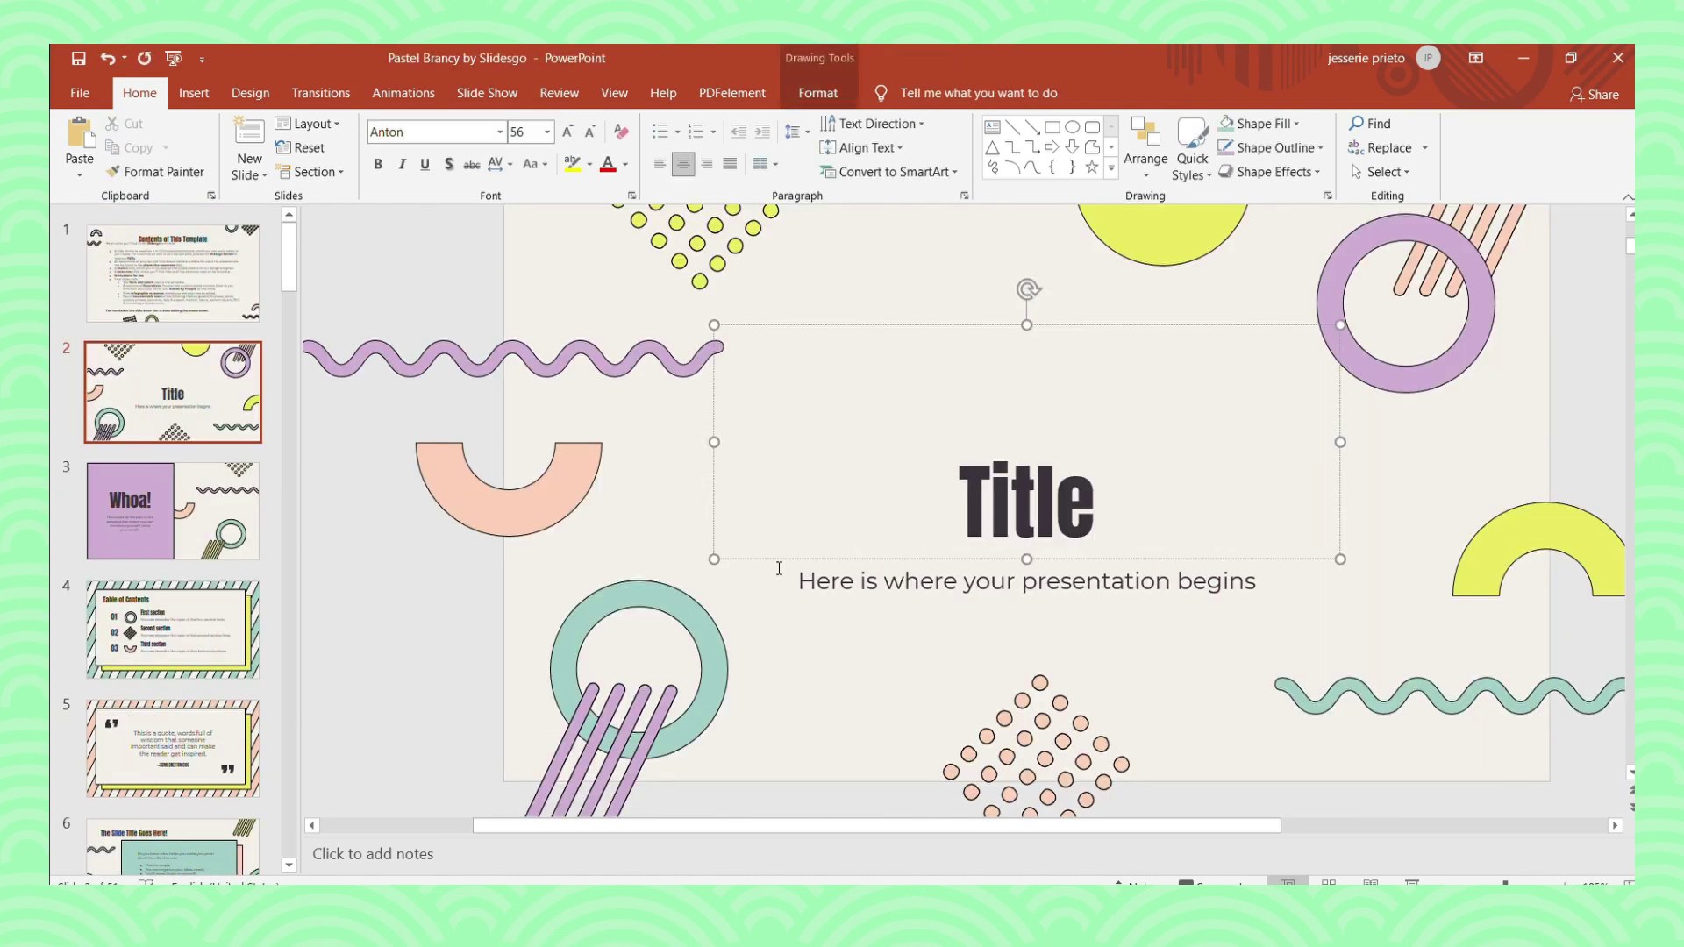
pyautogui.click(1108, 582)
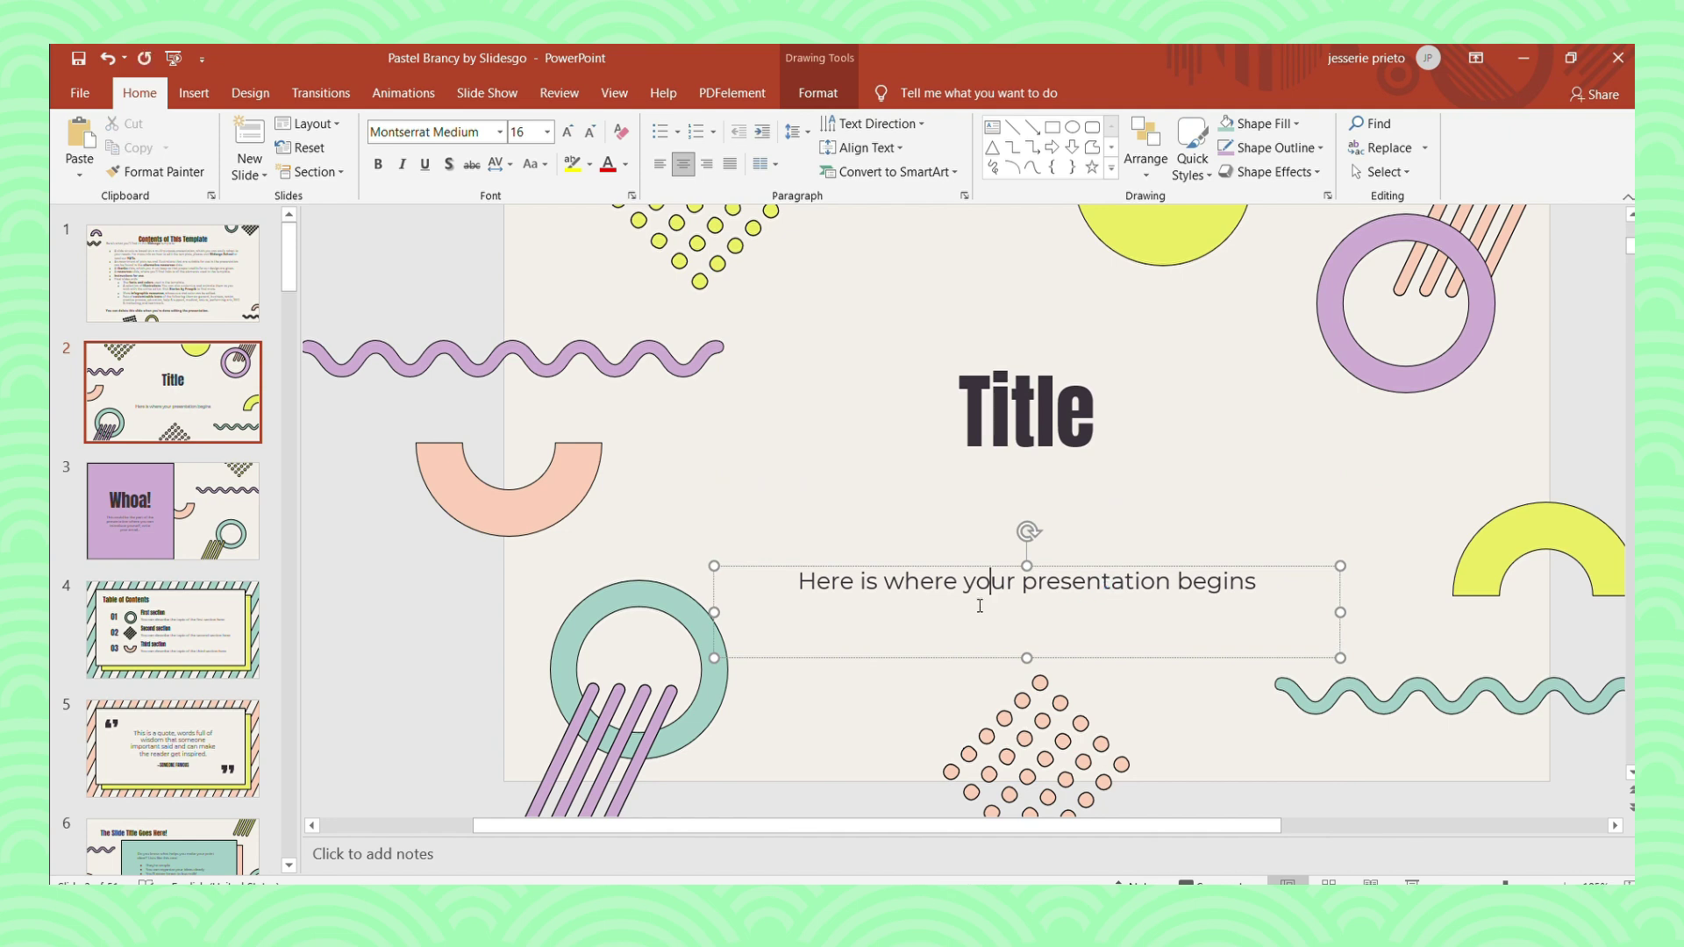
pyautogui.hotkey('ctrl', 'a')
pyautogui.write('You c')
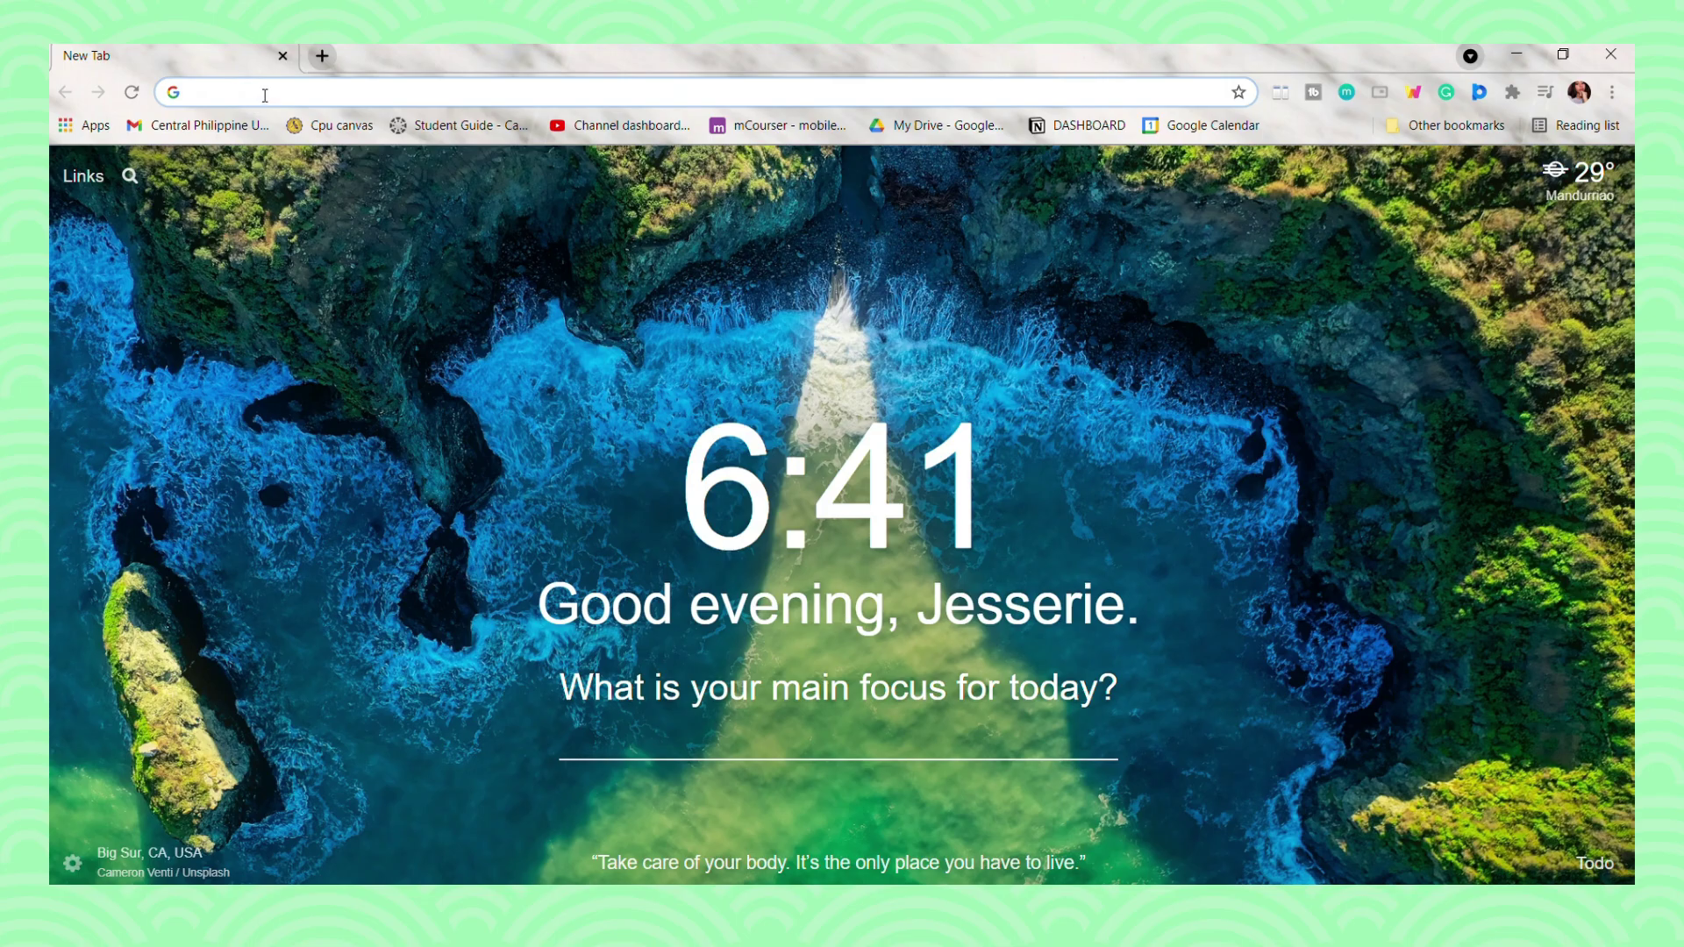
# Step: Go to canva.com in the browser and view the available template categories
pyautogui.click(265, 92)
pyautogui.write('canva.com')
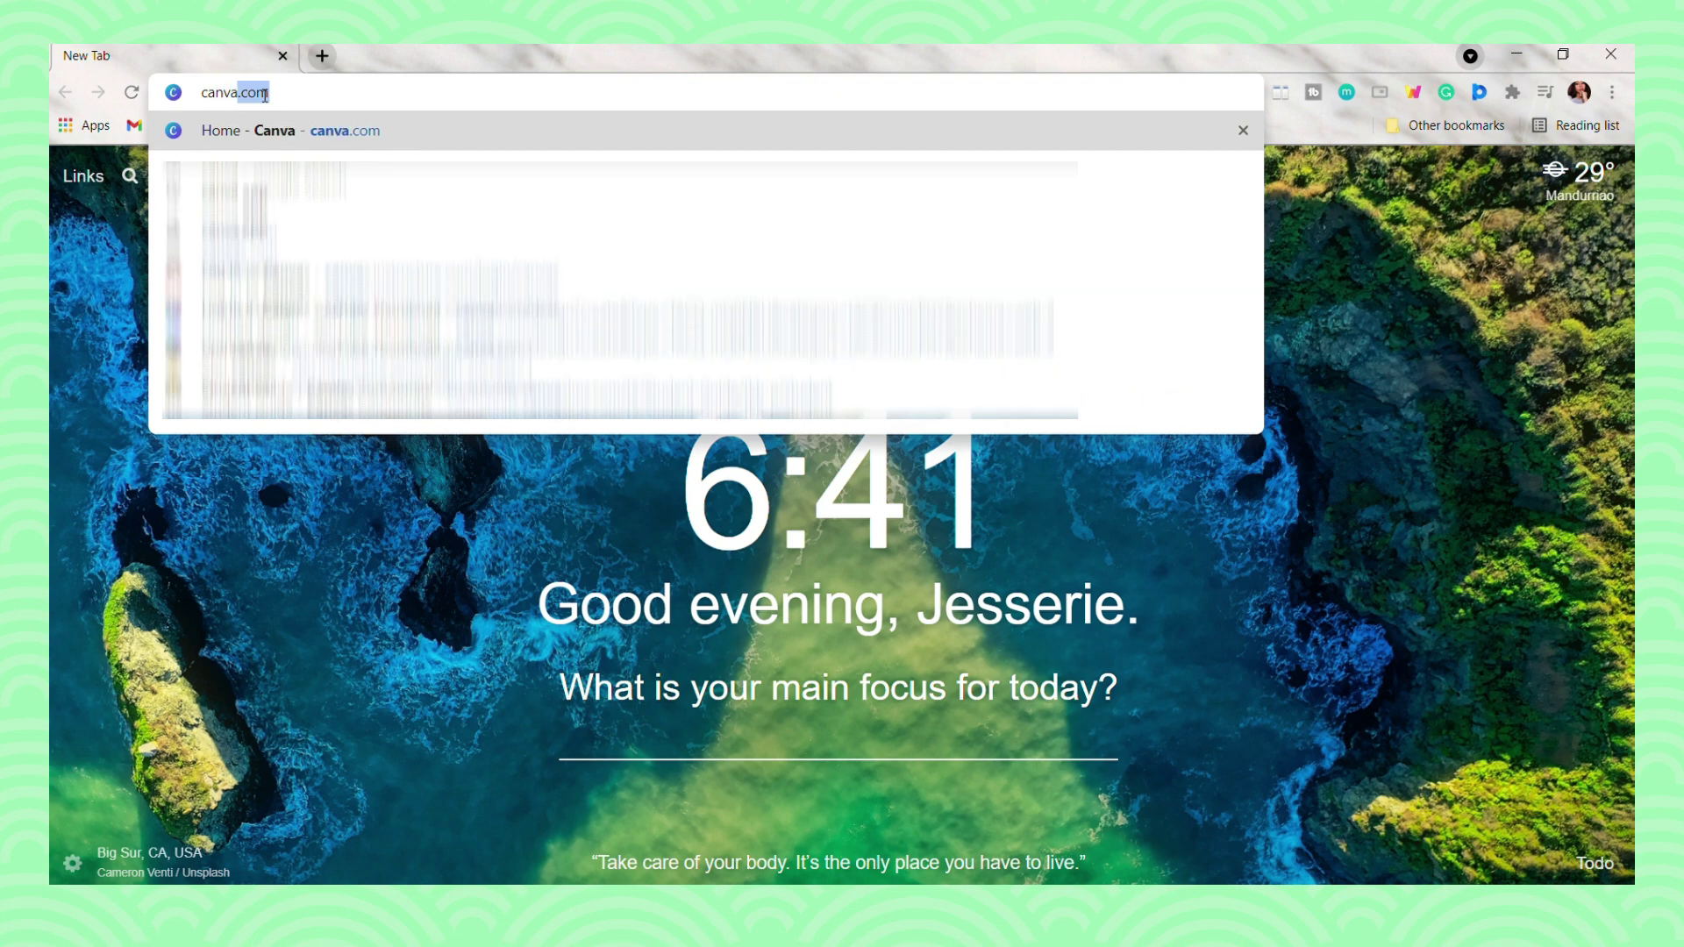
pyautogui.press('Return')
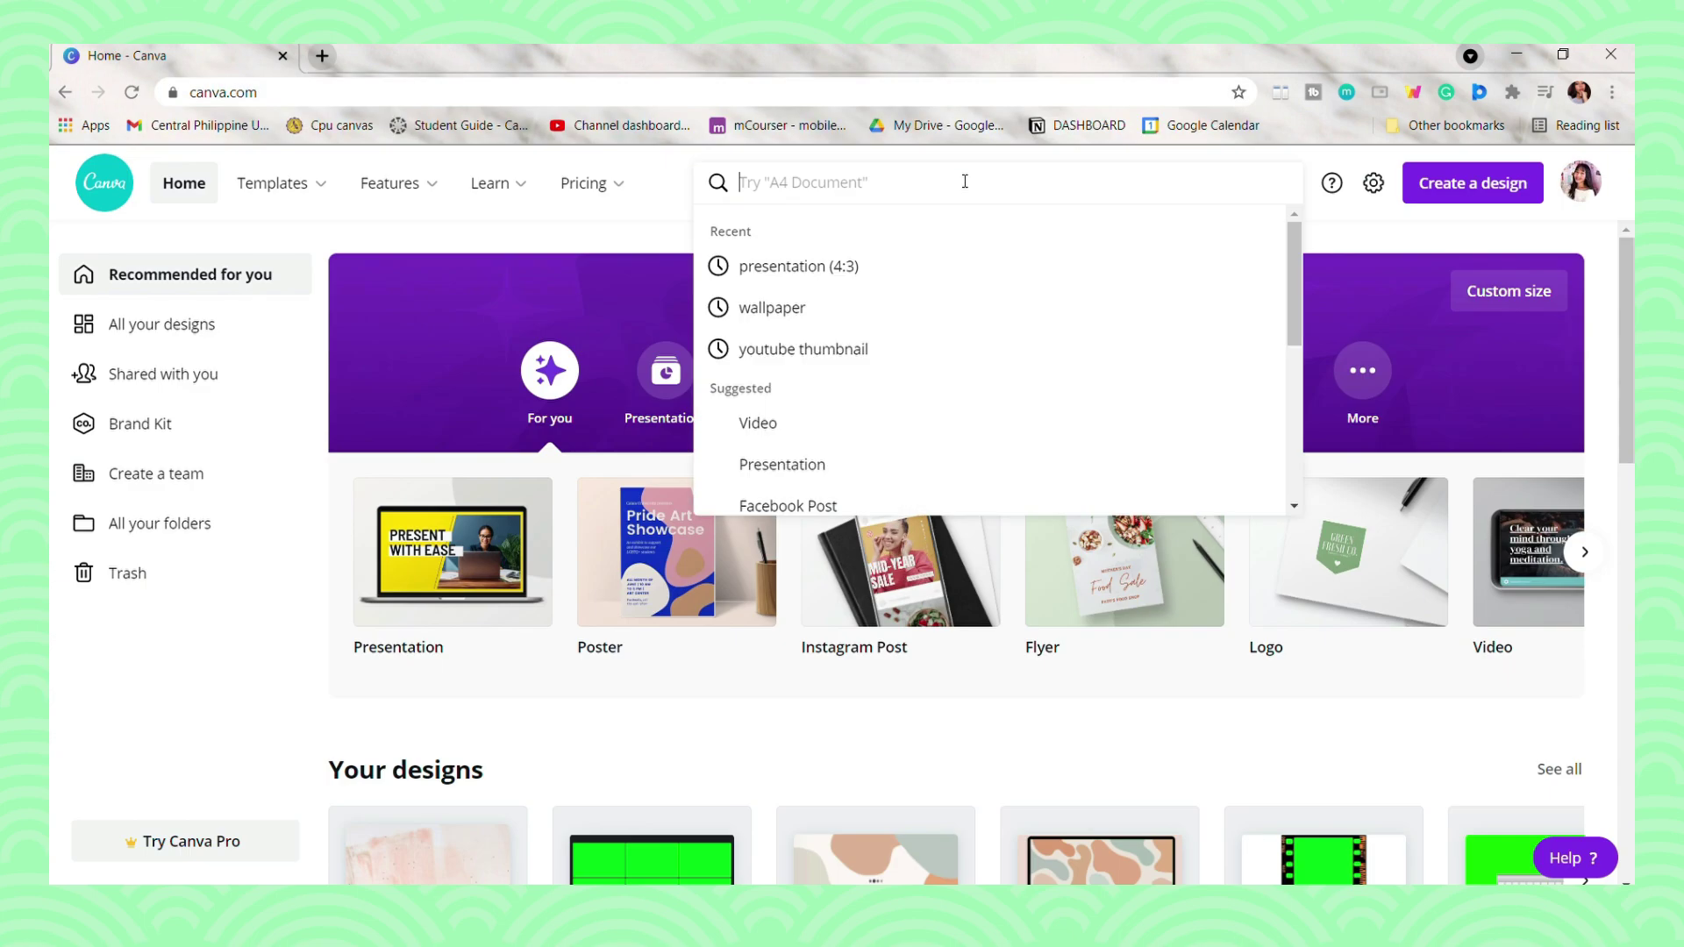
pyautogui.moveTo(499, 244)
pyautogui.moveTo(297, 203)
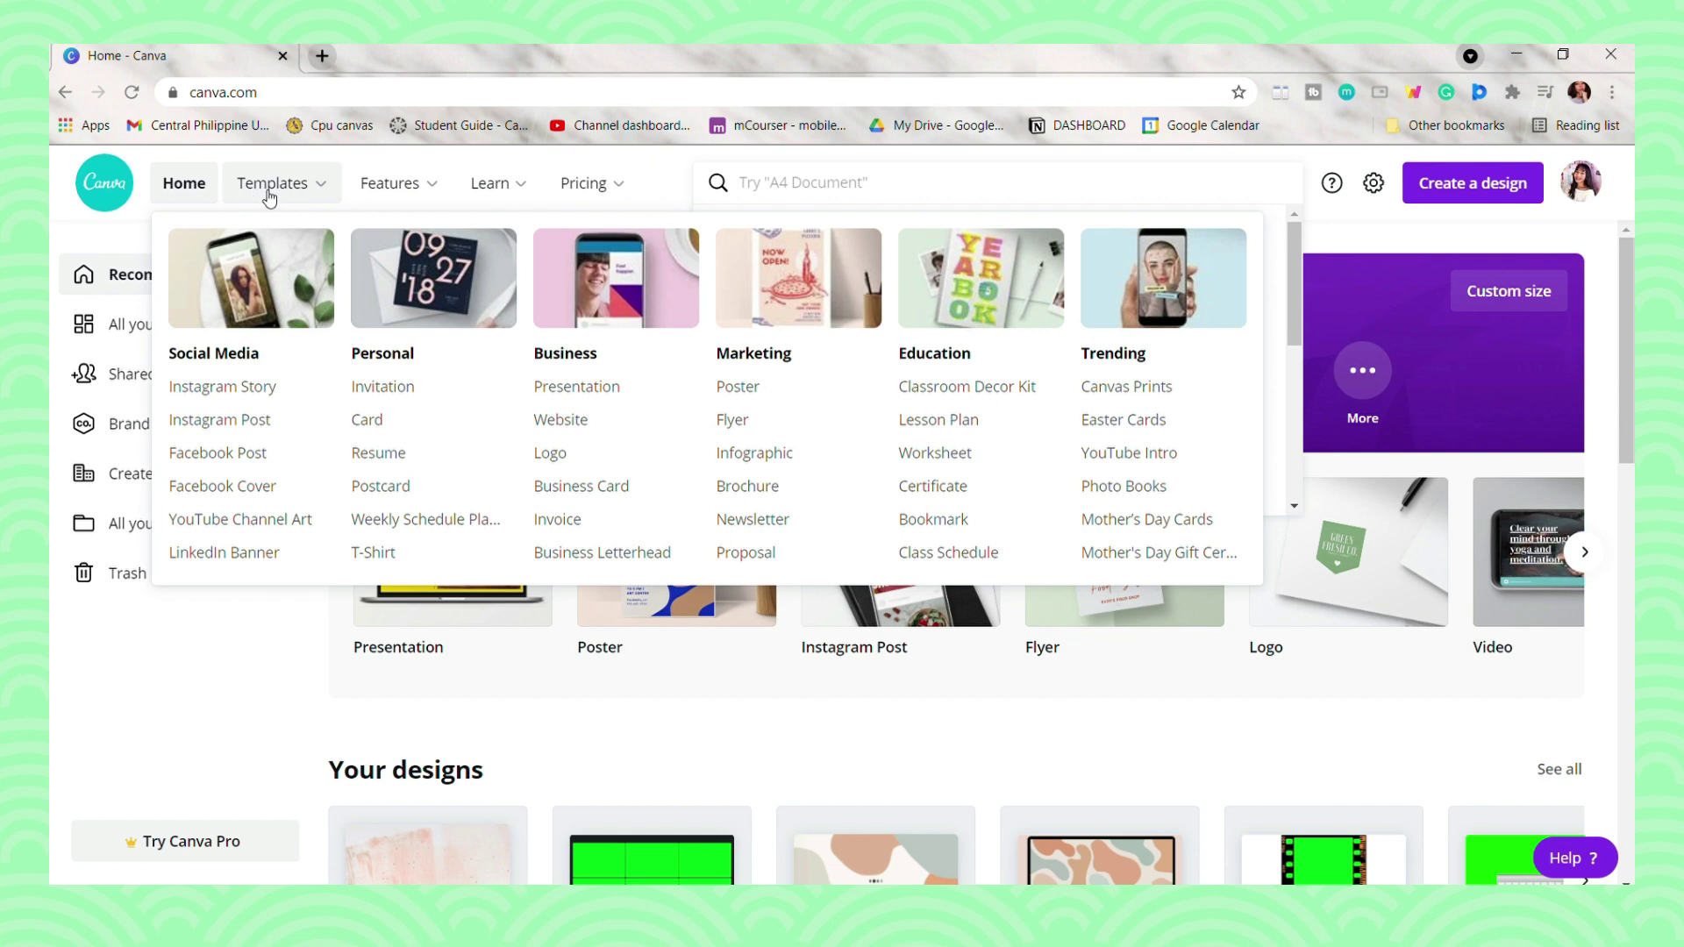
# Step: Search Canva for "infographics", choose the 800 × 2000 px Infographic type, and look through its templates
pyautogui.click(945, 181)
pyautogui.write('info')
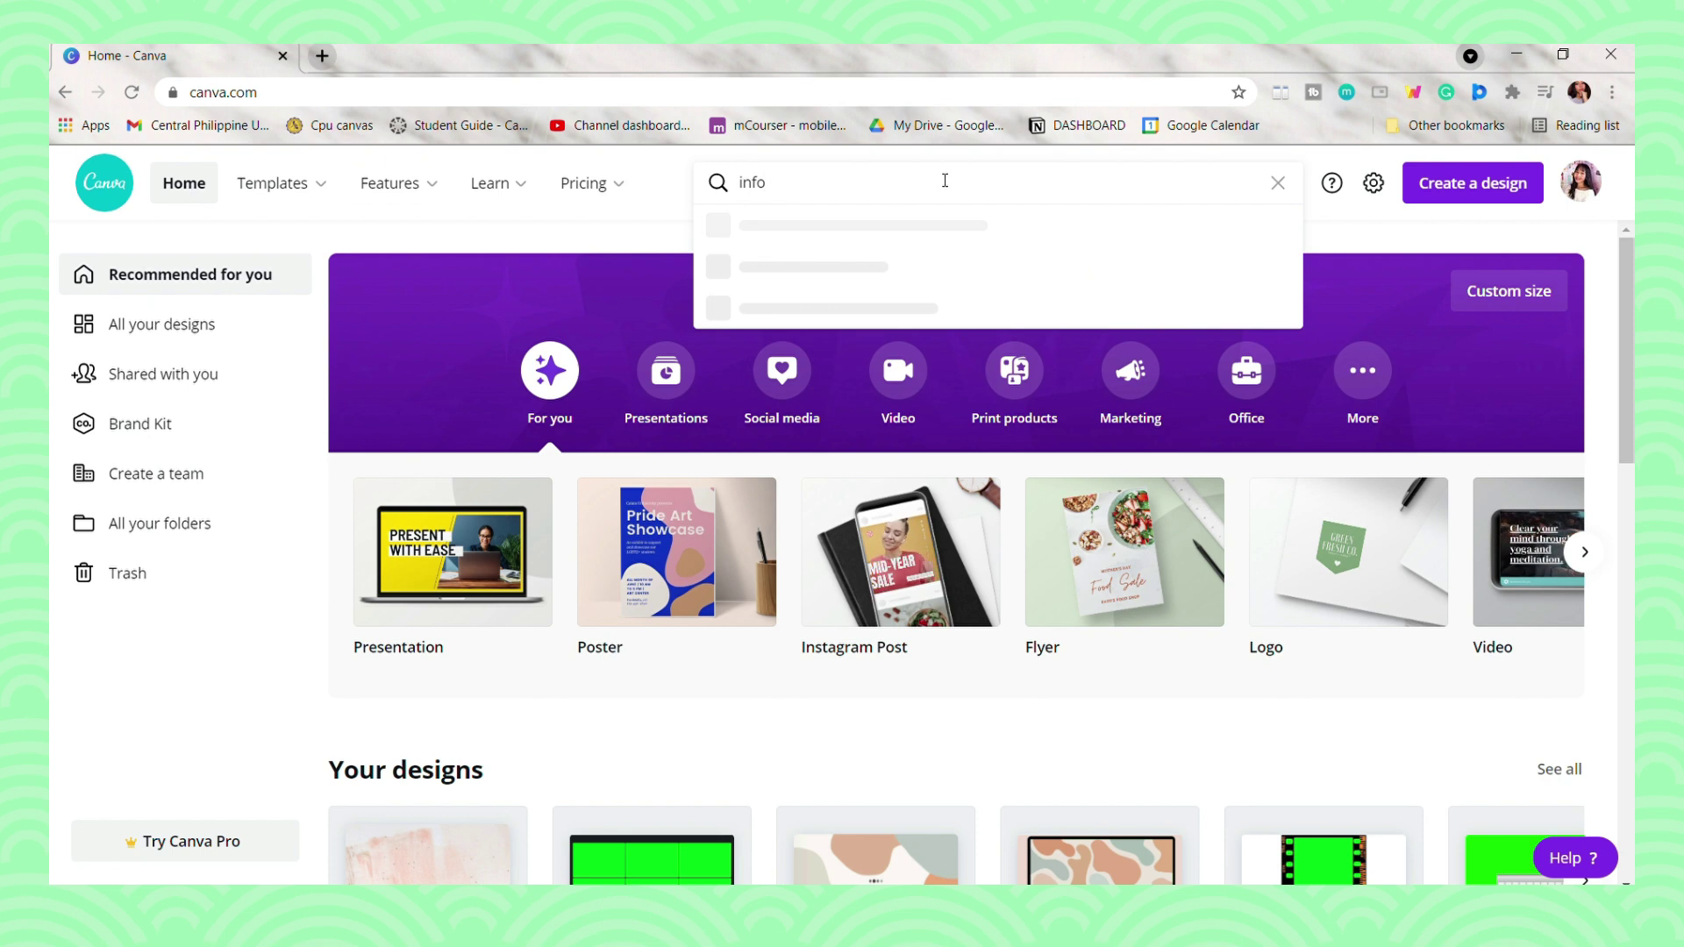
pyautogui.write('graphic')
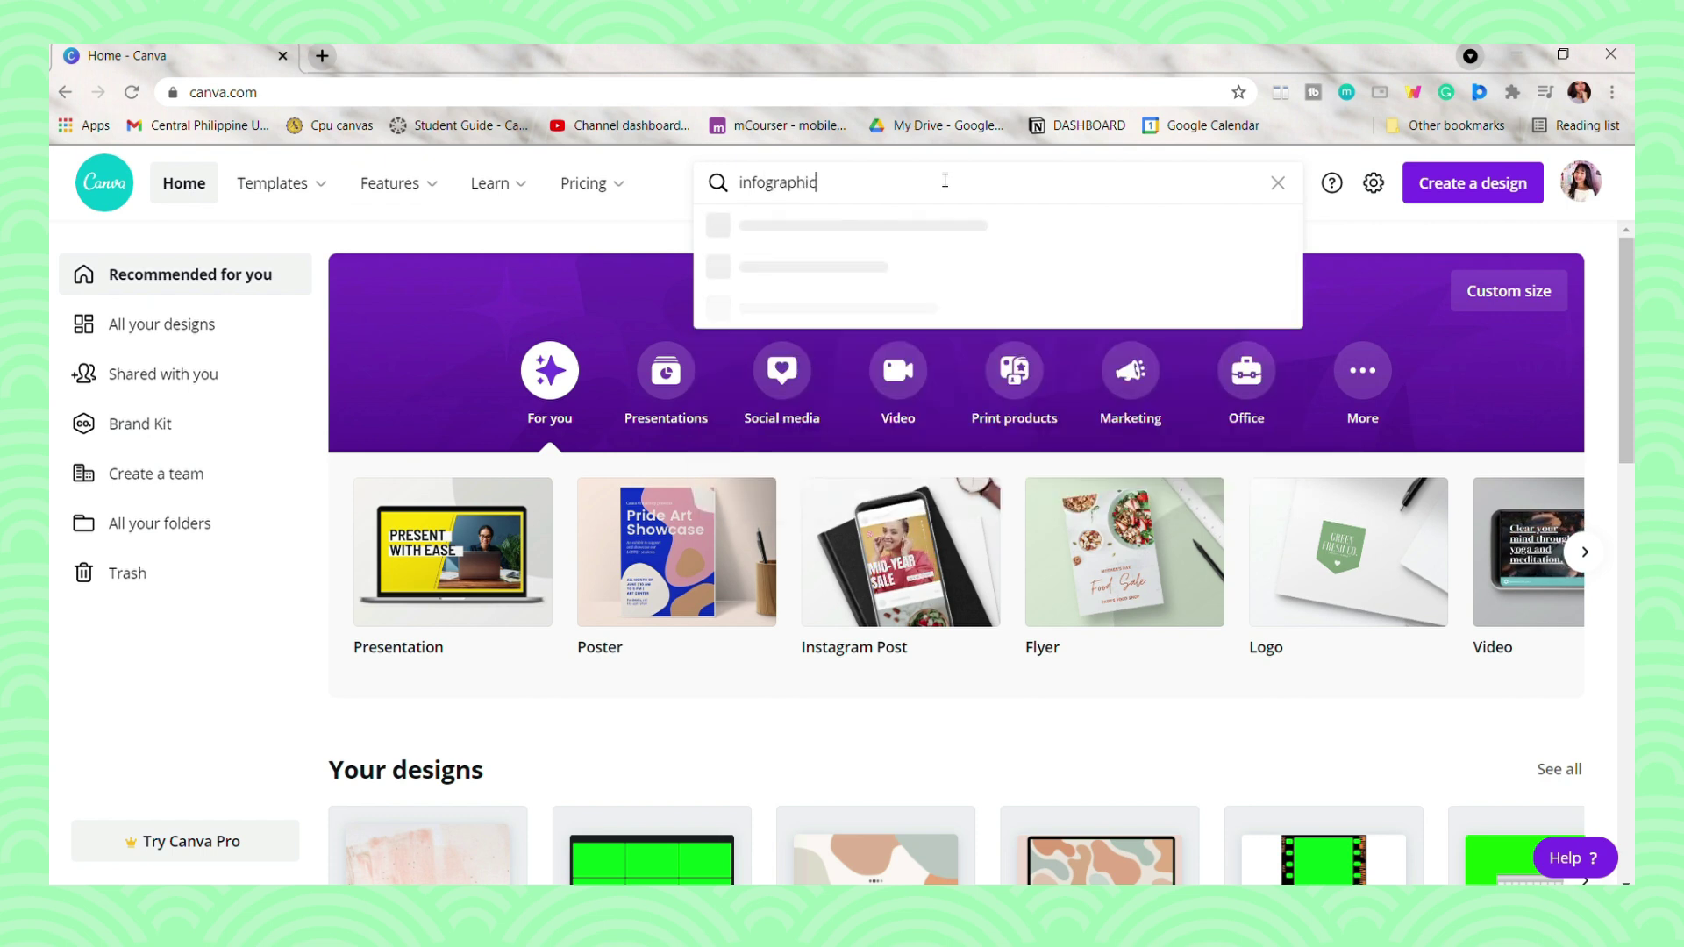
pyautogui.write('s')
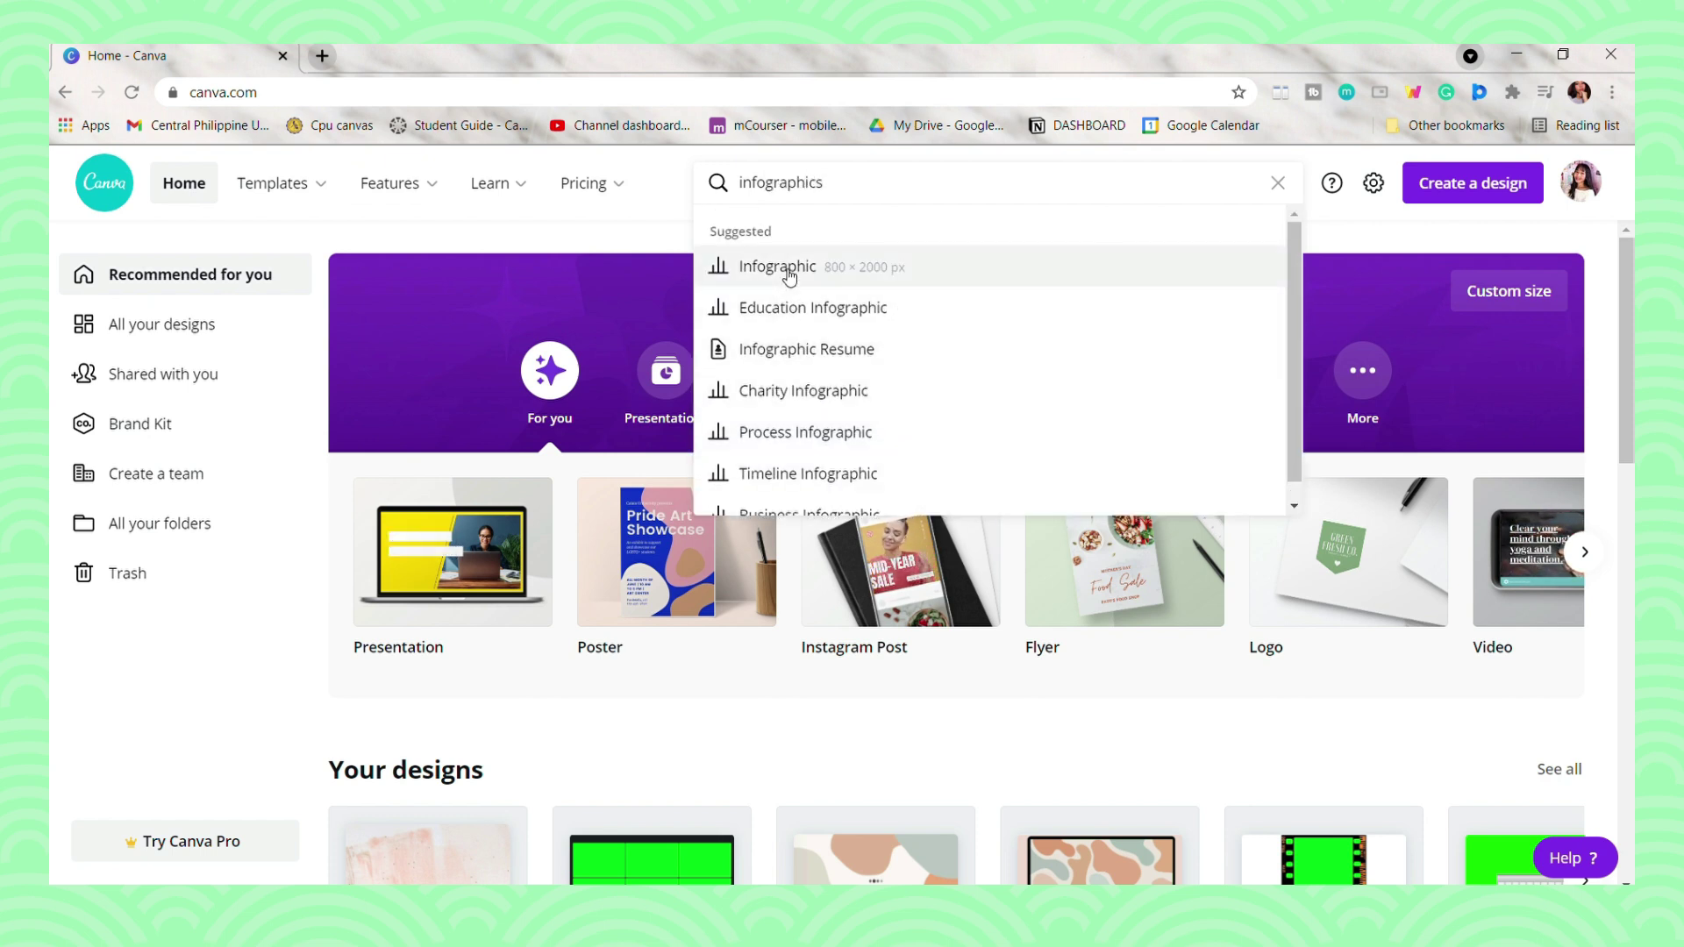
pyautogui.click(788, 271)
pyautogui.scroll(-3, 1475, 546)
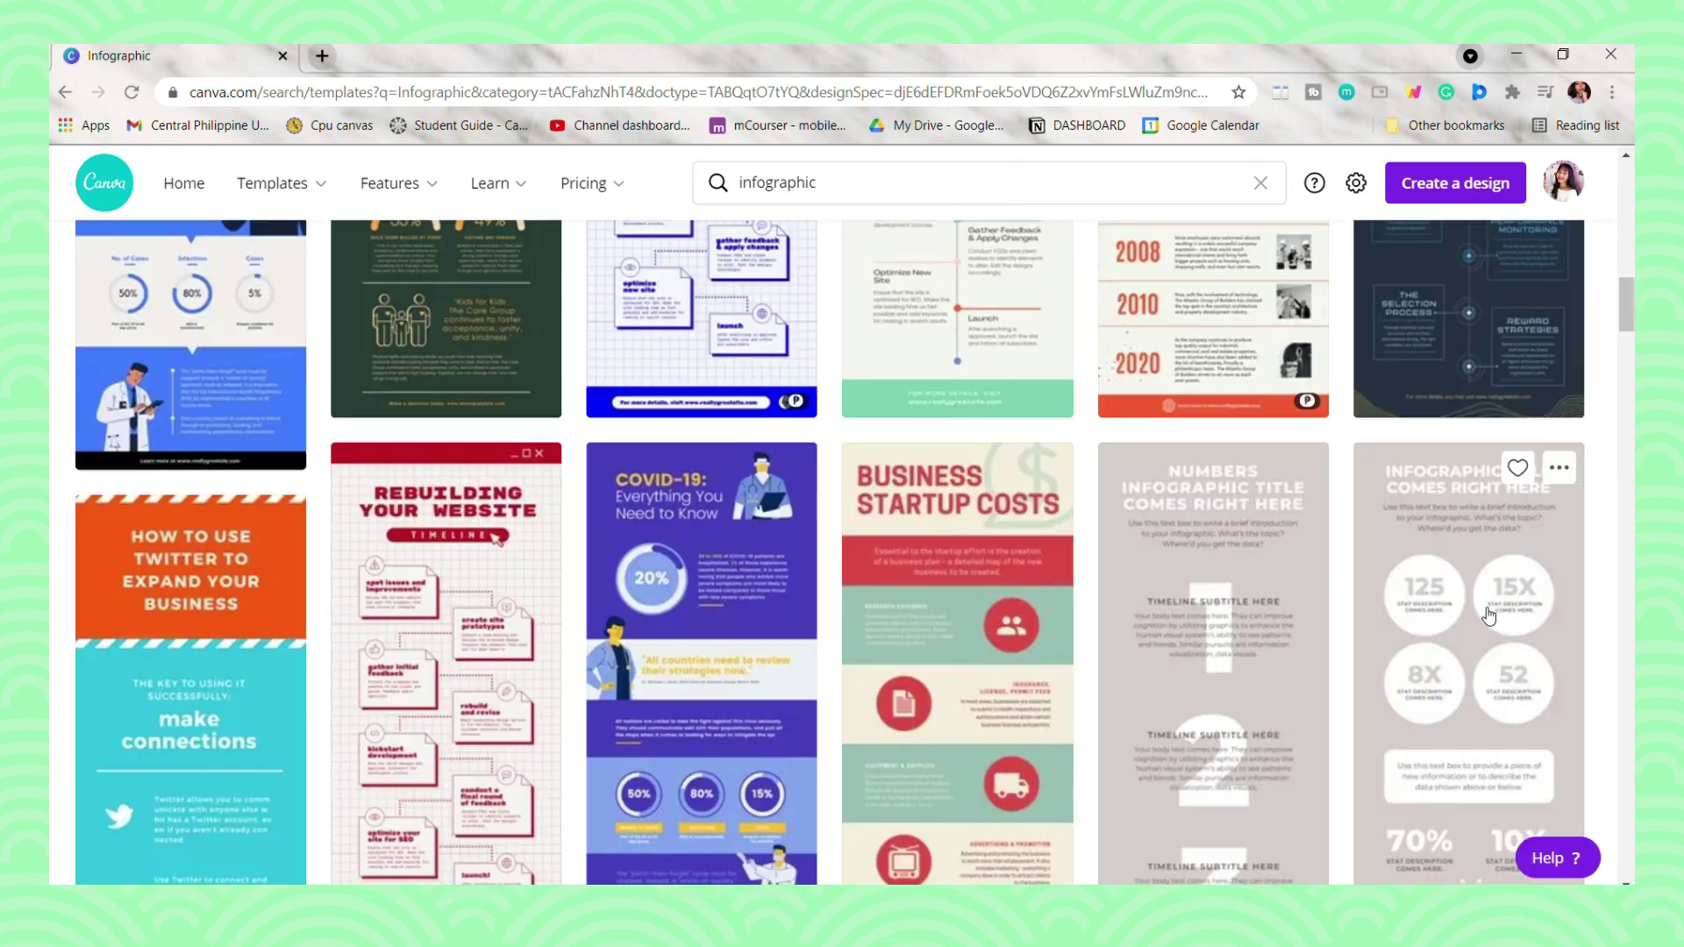
pyautogui.scroll(-2, 1484, 613)
# Step: Search the templates for "posters" and look through the designs
pyautogui.click(820, 187)
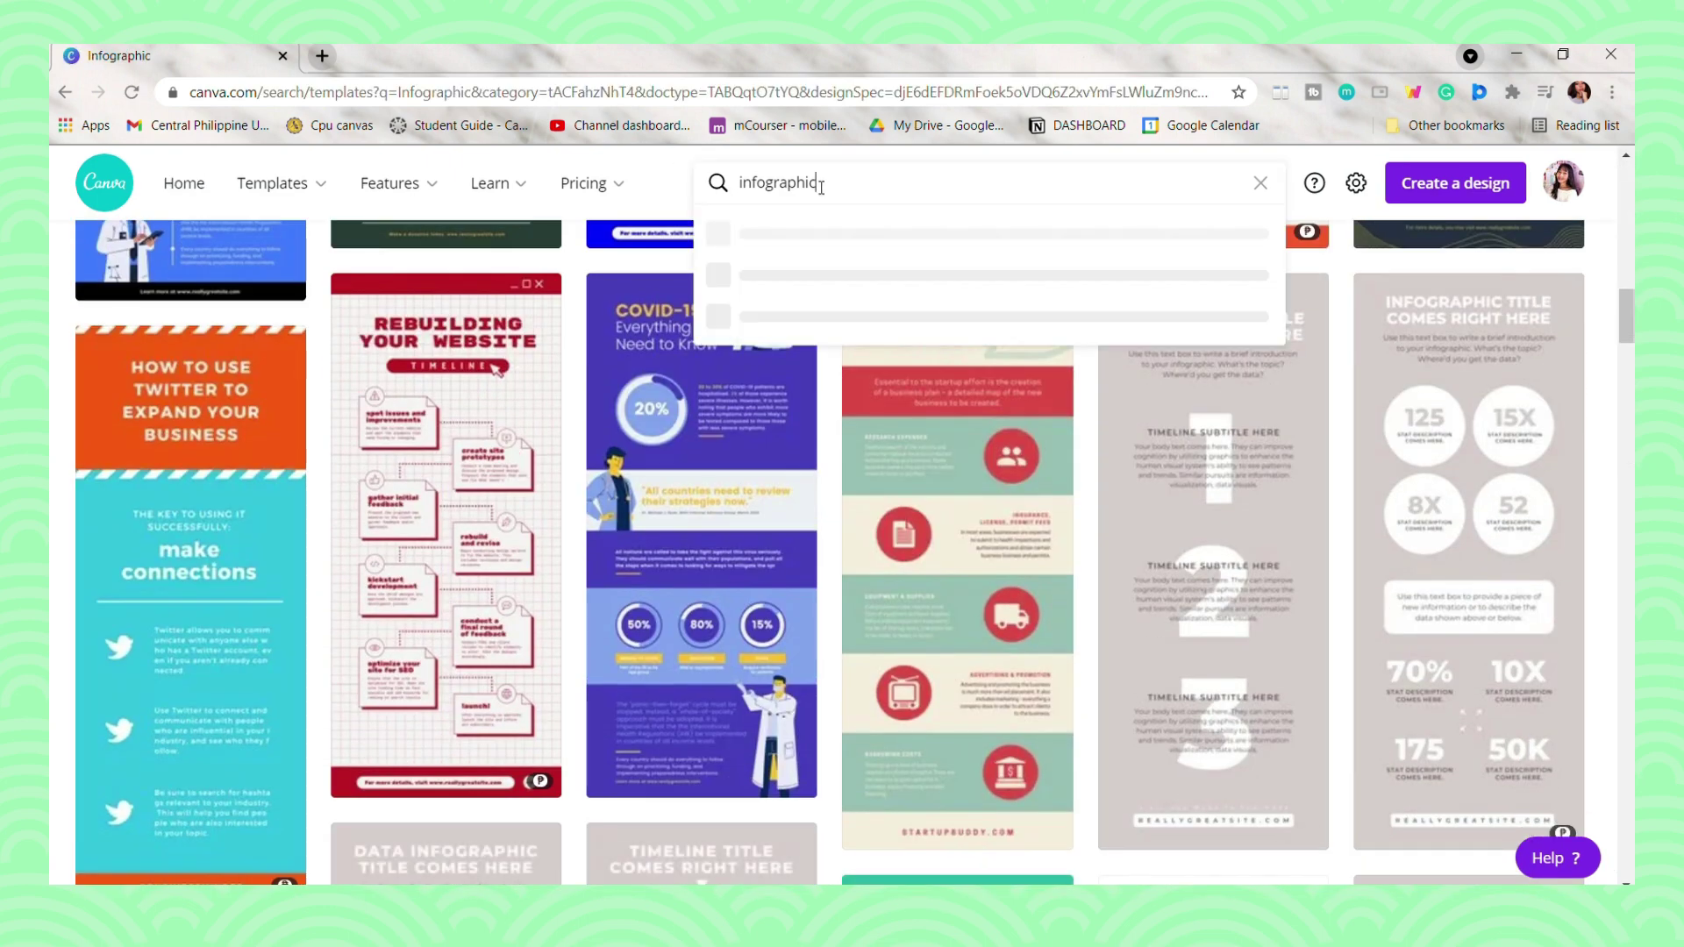
pyautogui.hotkey('ctrl', 'a')
pyautogui.write('posters')
pyautogui.press('Return')
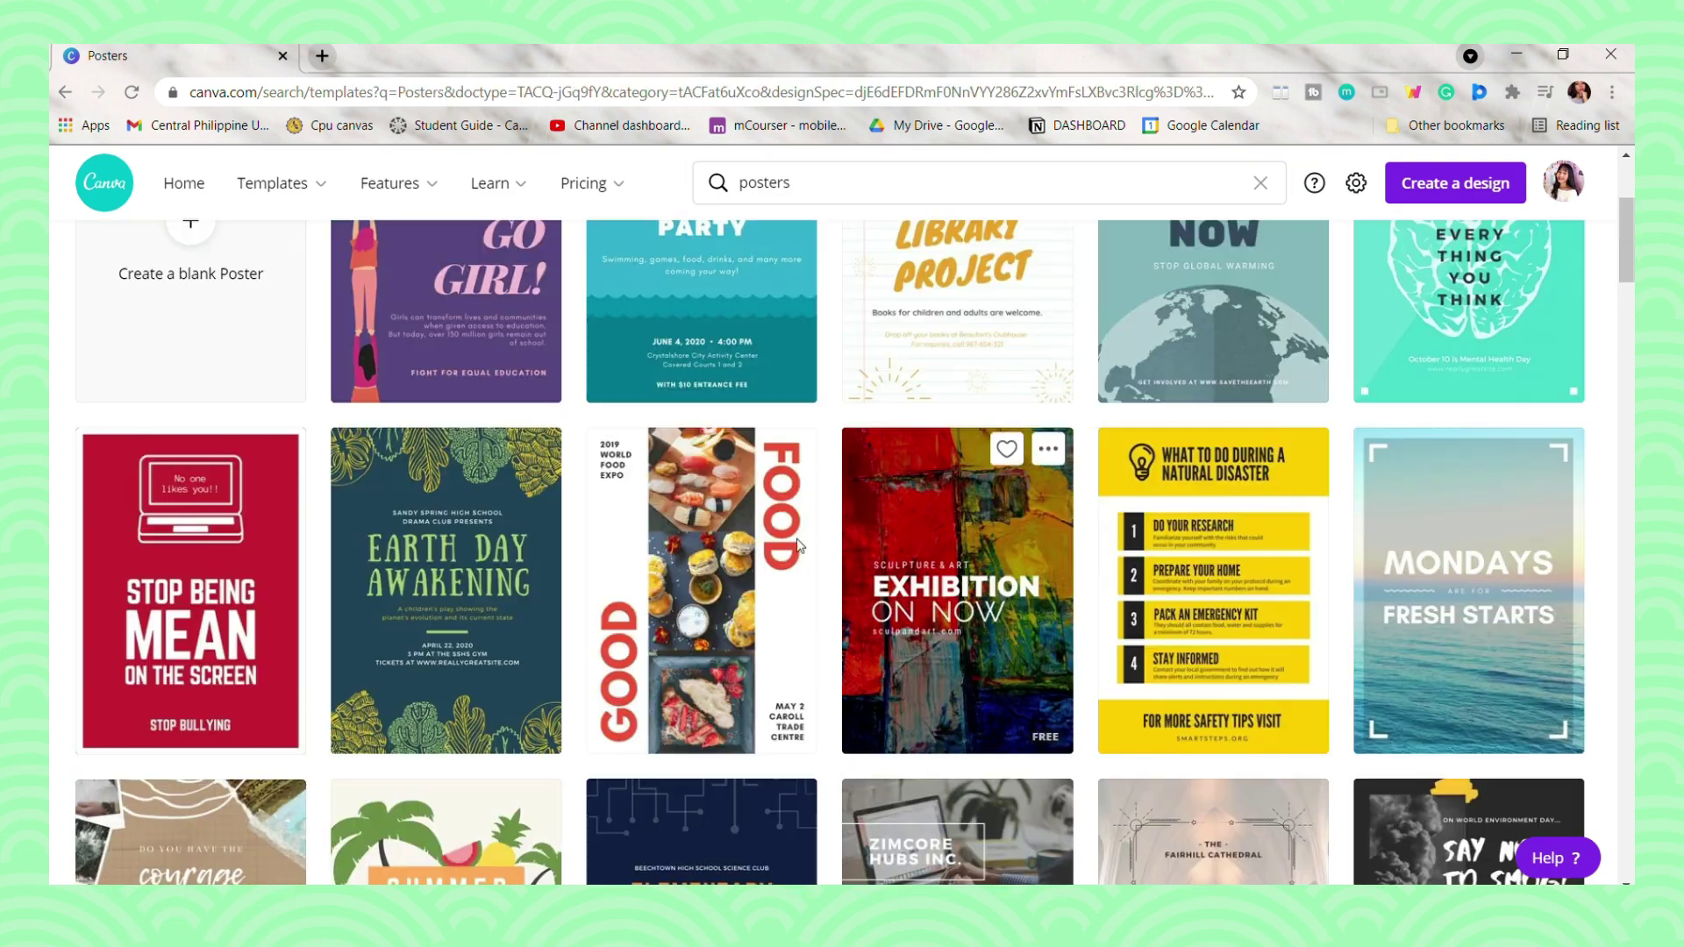
pyautogui.scroll(-4, 1235, 682)
pyautogui.scroll(-5, 1234, 682)
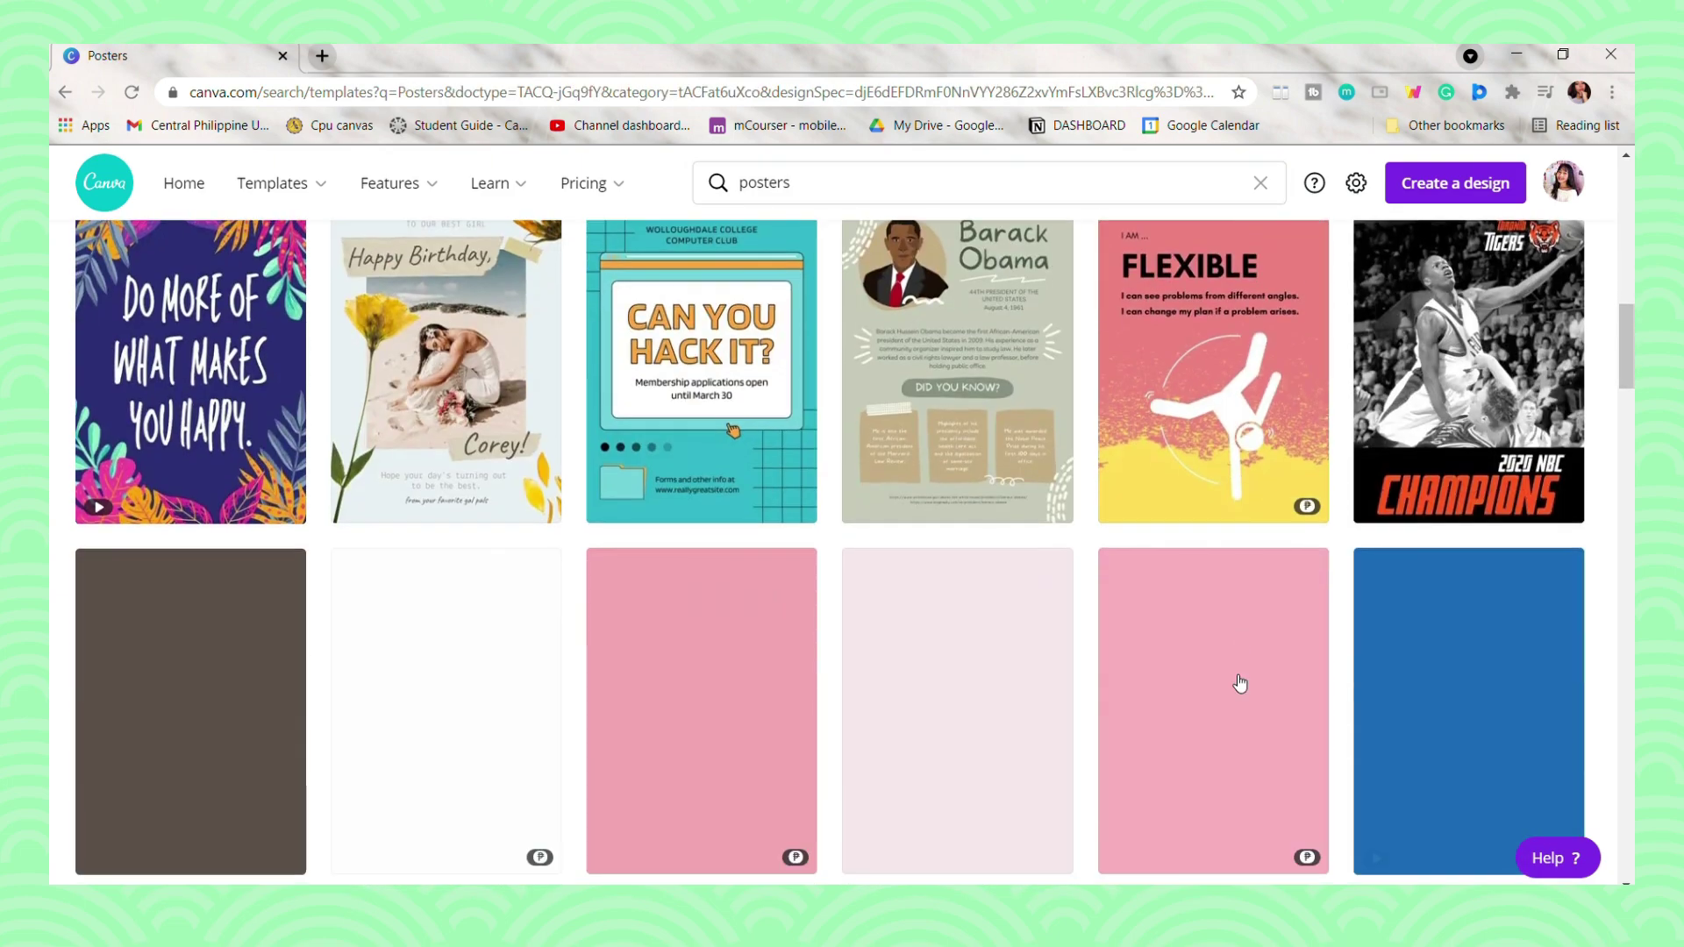
pyautogui.scroll(2, 989, 561)
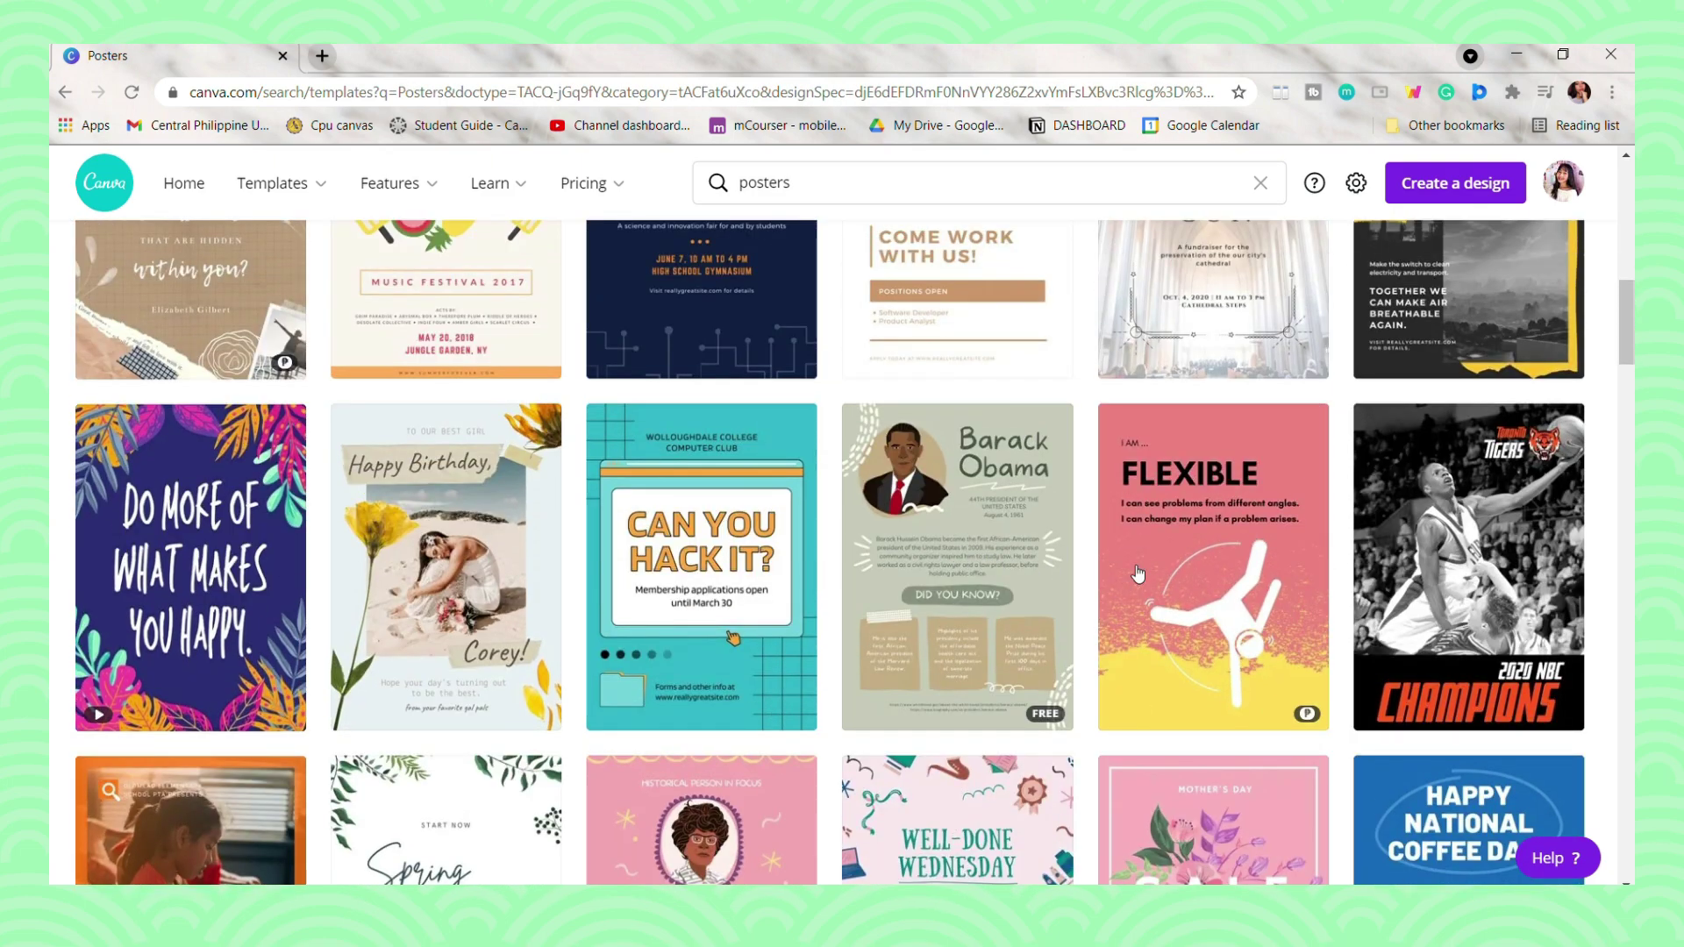
pyautogui.scroll(9, 430, 569)
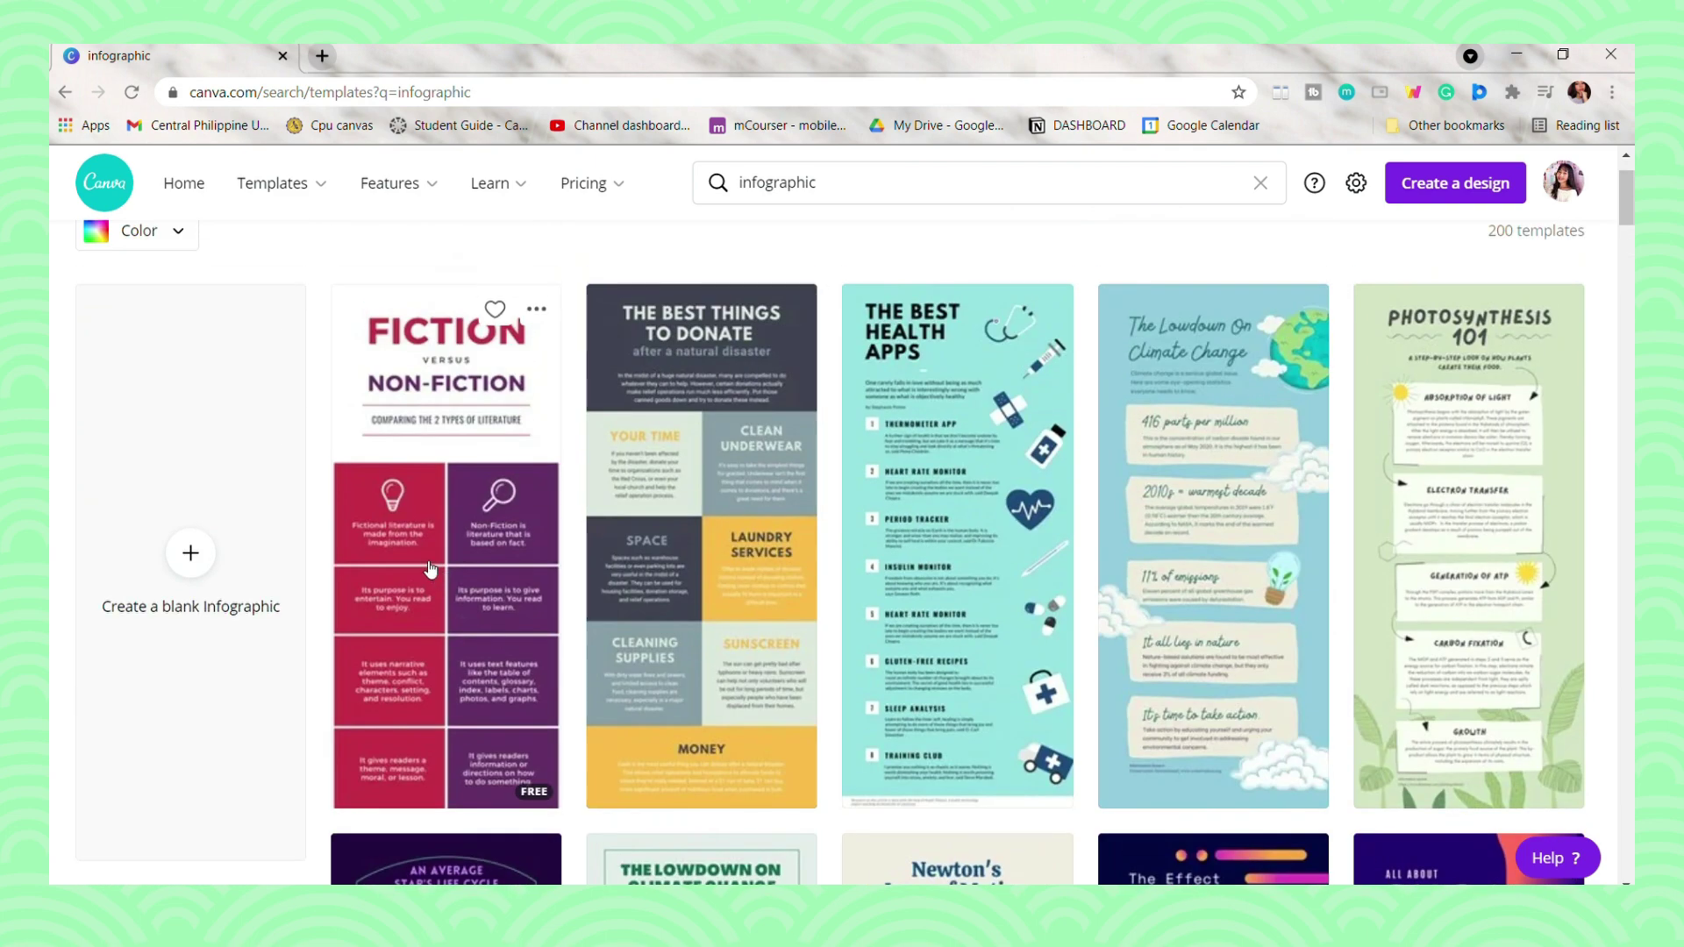
# Step: Return to the infographic templates, open "Technology's Impact on Child Development" for editing, and set the canvas zoom to Fill
pyautogui.scroll(-5, 429, 569)
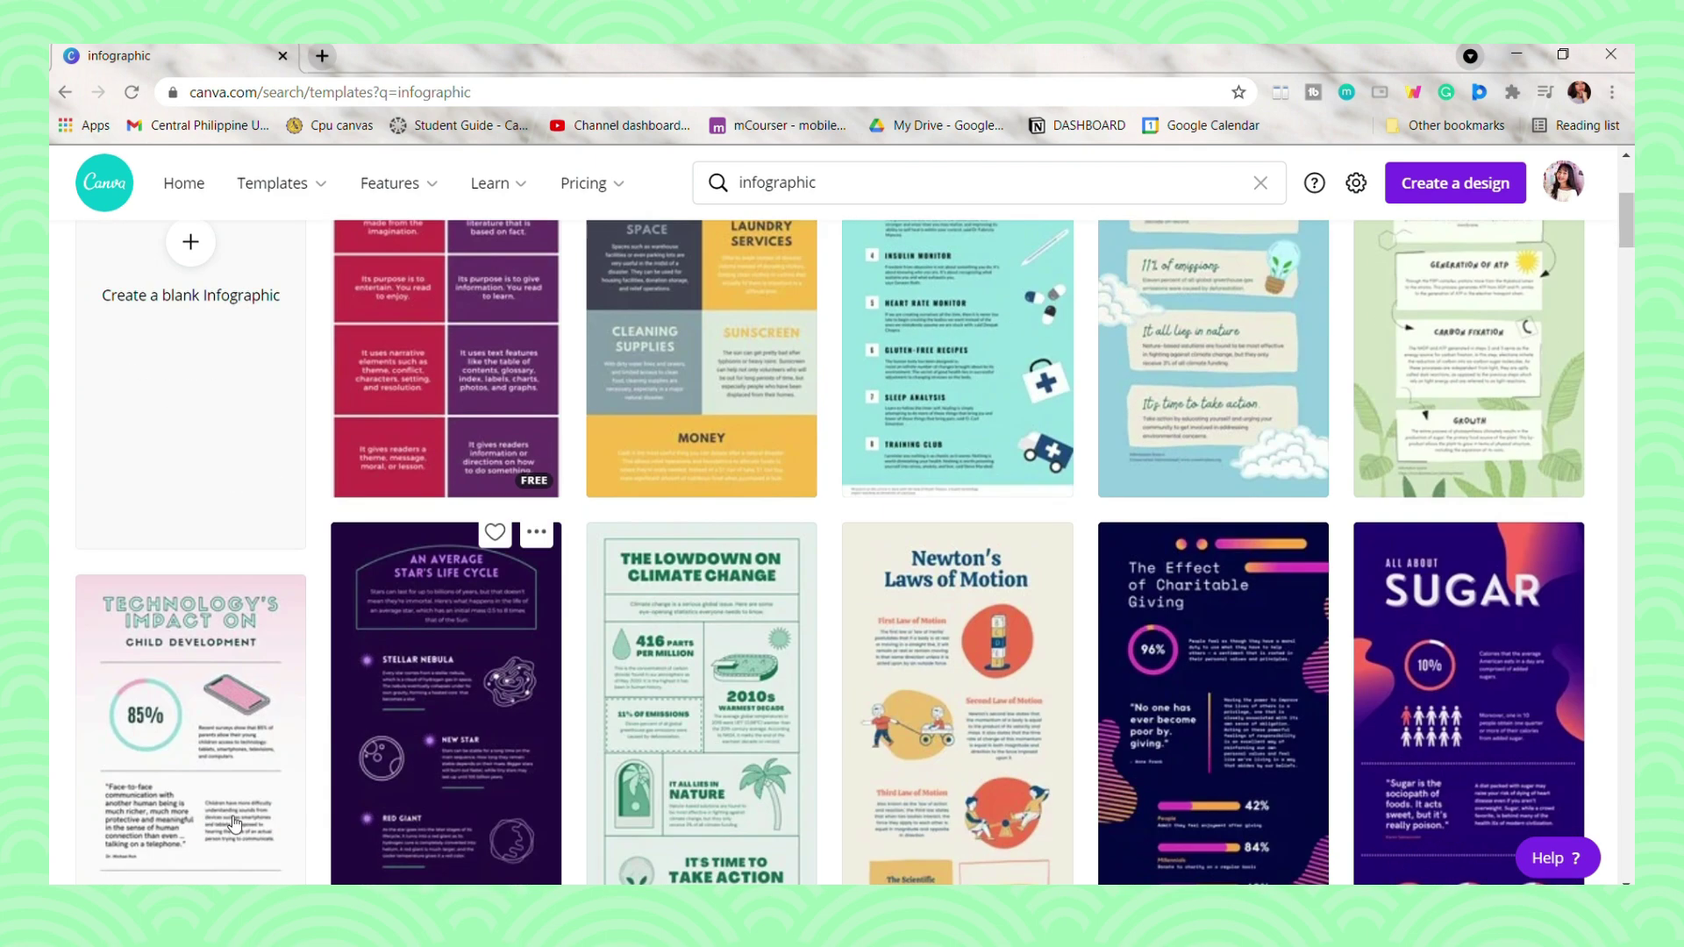
pyautogui.click(193, 570)
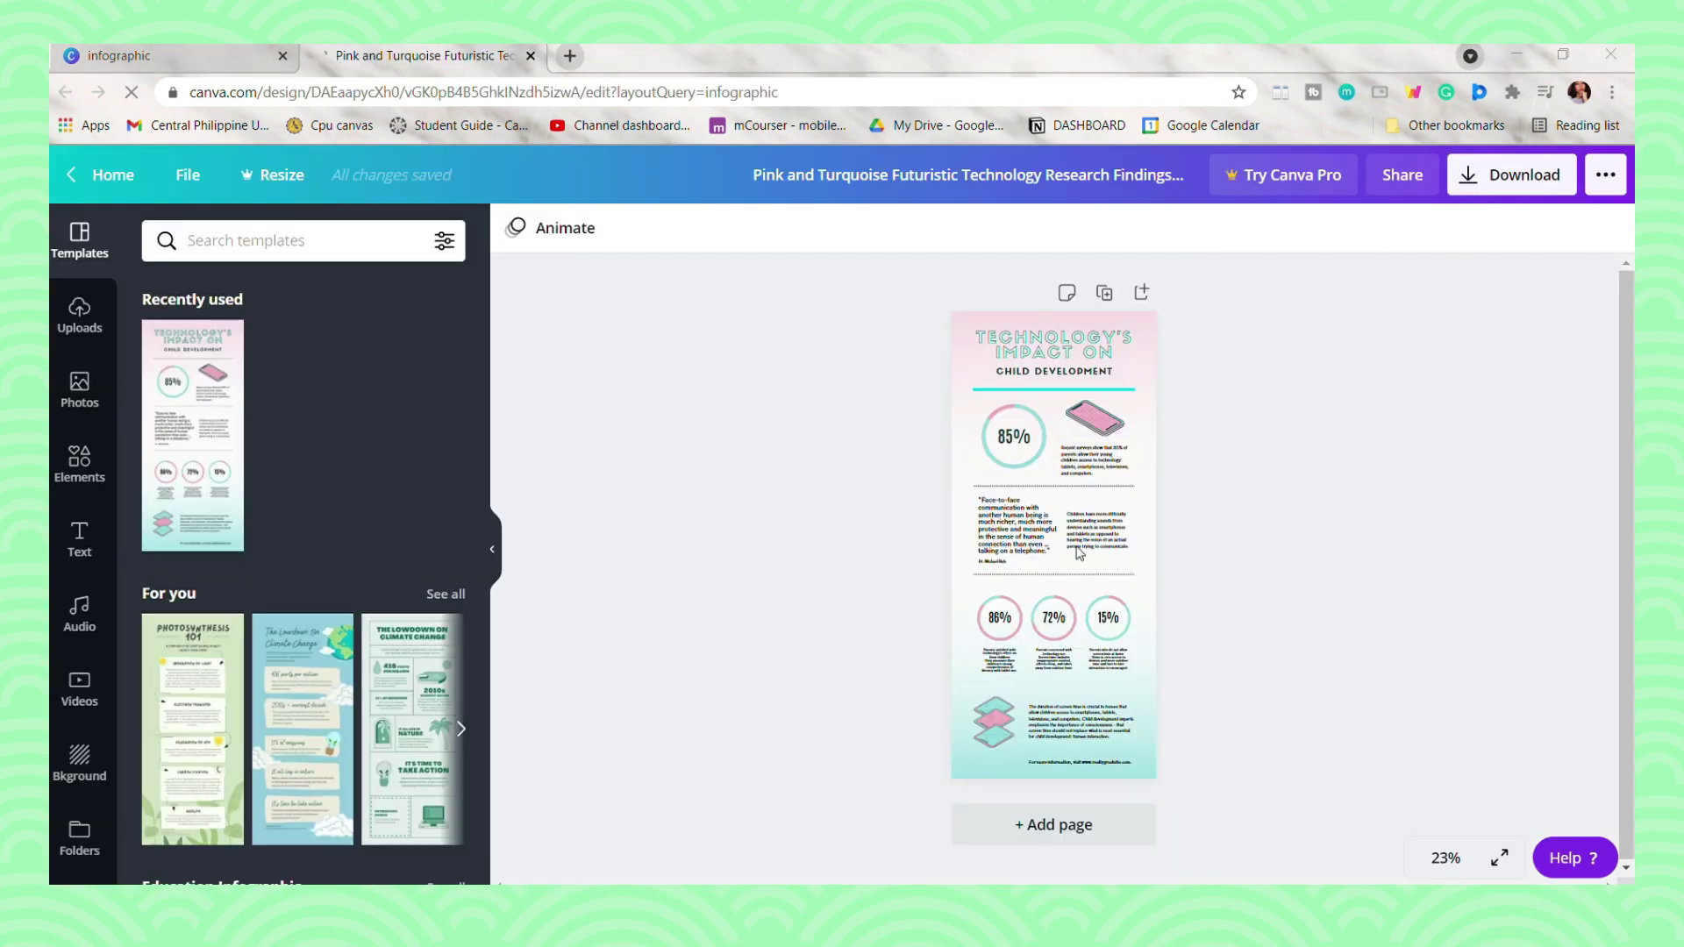
pyautogui.click(1445, 857)
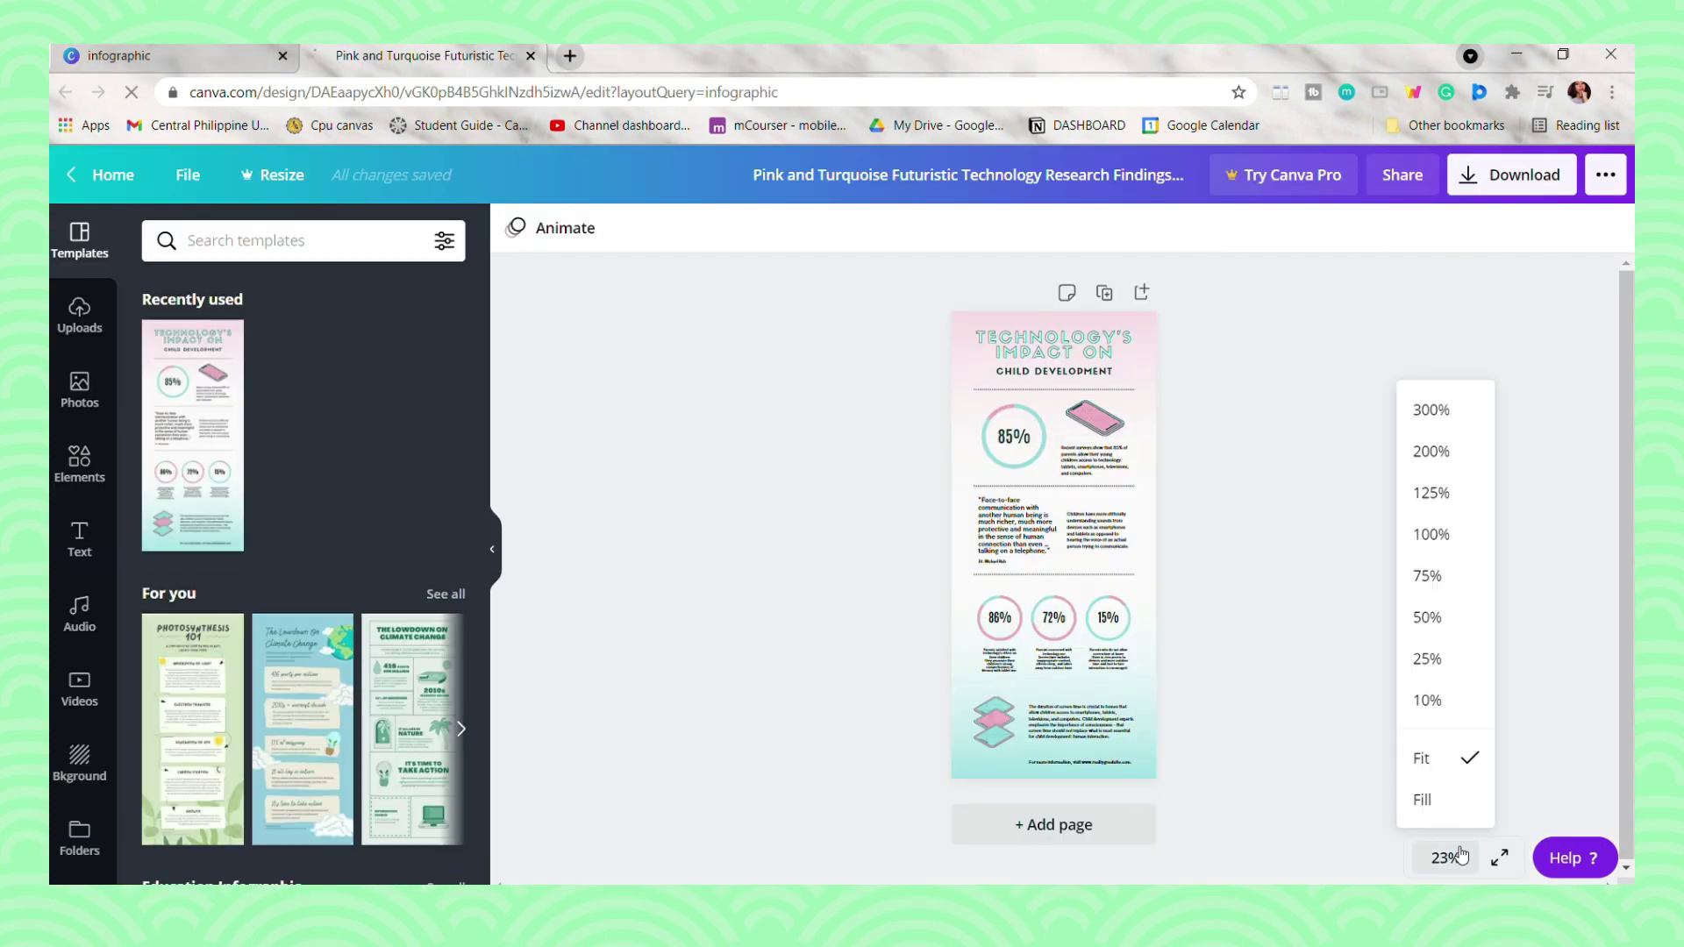
pyautogui.click(1463, 800)
# Step: Replace the infographic's main heading with "TITLE" and its subheading with "HELLO"
pyautogui.doubleClick(965, 394)
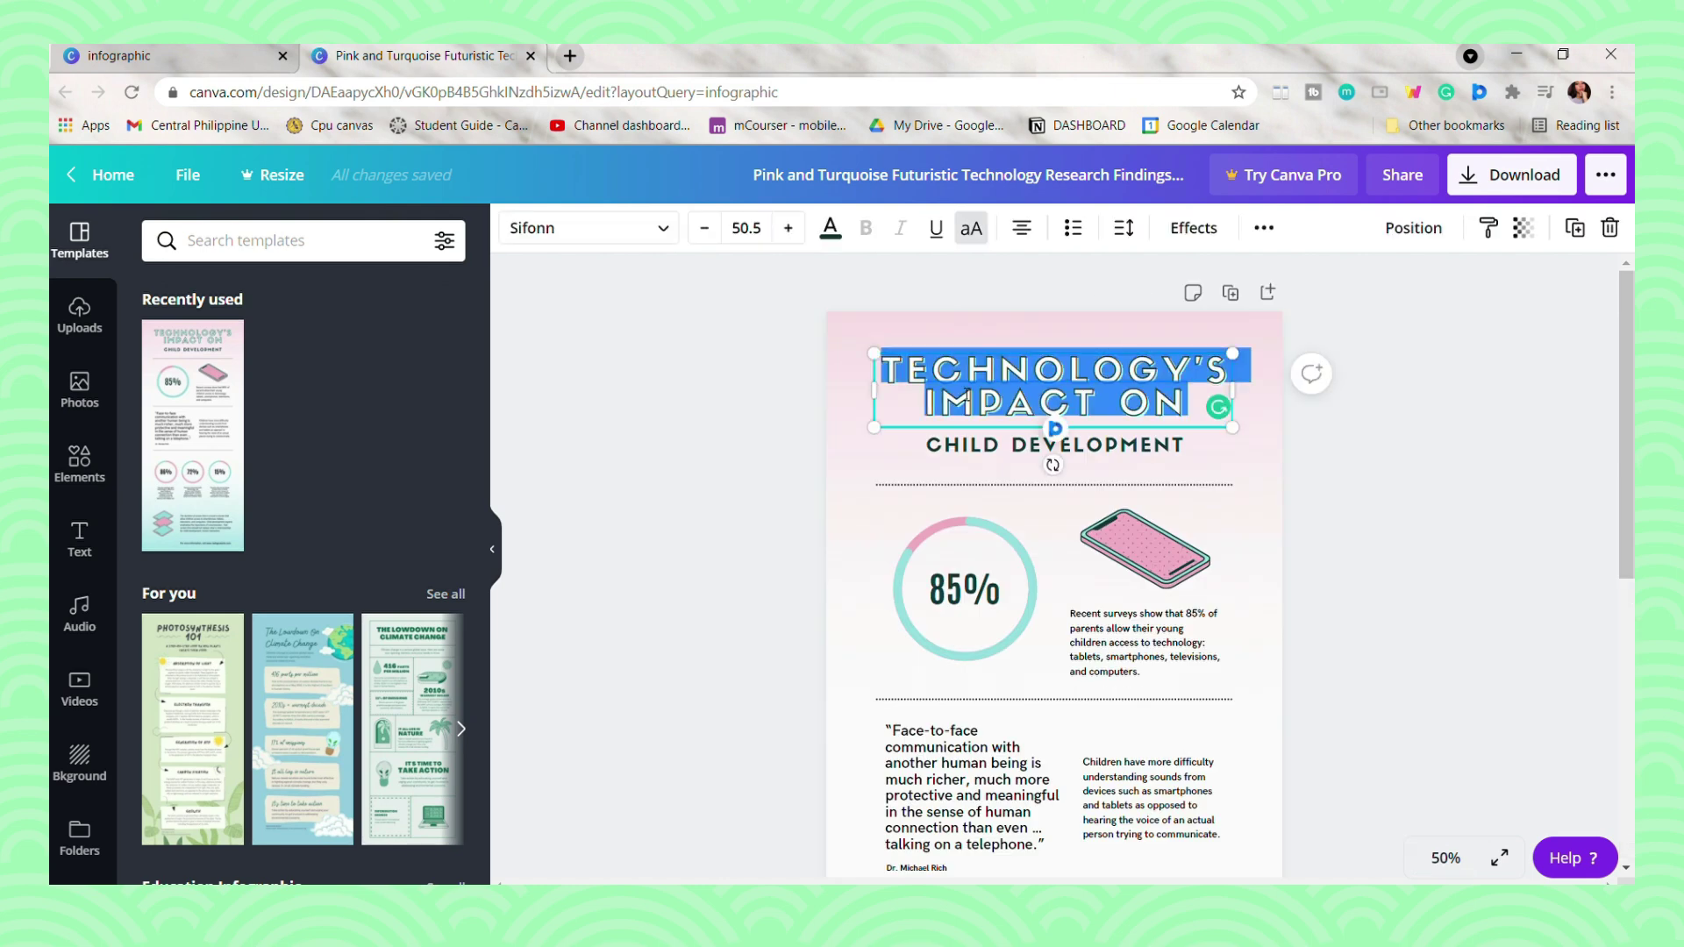
pyautogui.write('TITLE')
pyautogui.doubleClick(1019, 445)
pyautogui.write('HELLO')
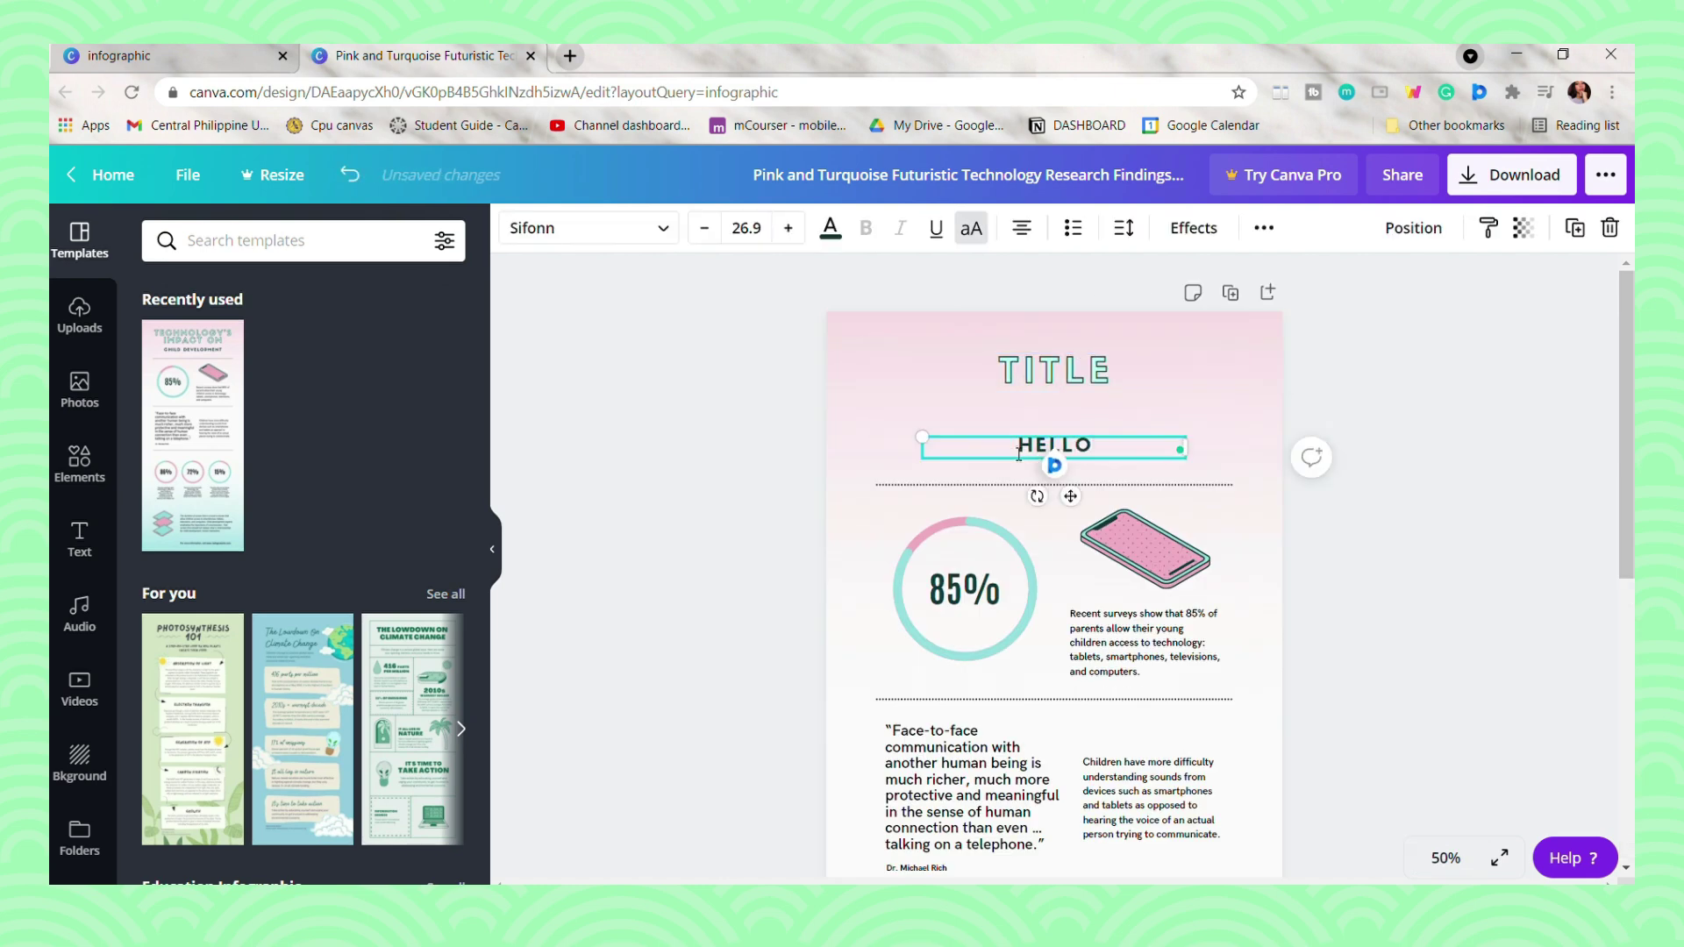
# Step: View the uploaded images, search the photo library for "tree", and look through the photos
pyautogui.scroll(-5, 1019, 526)
pyautogui.click(79, 314)
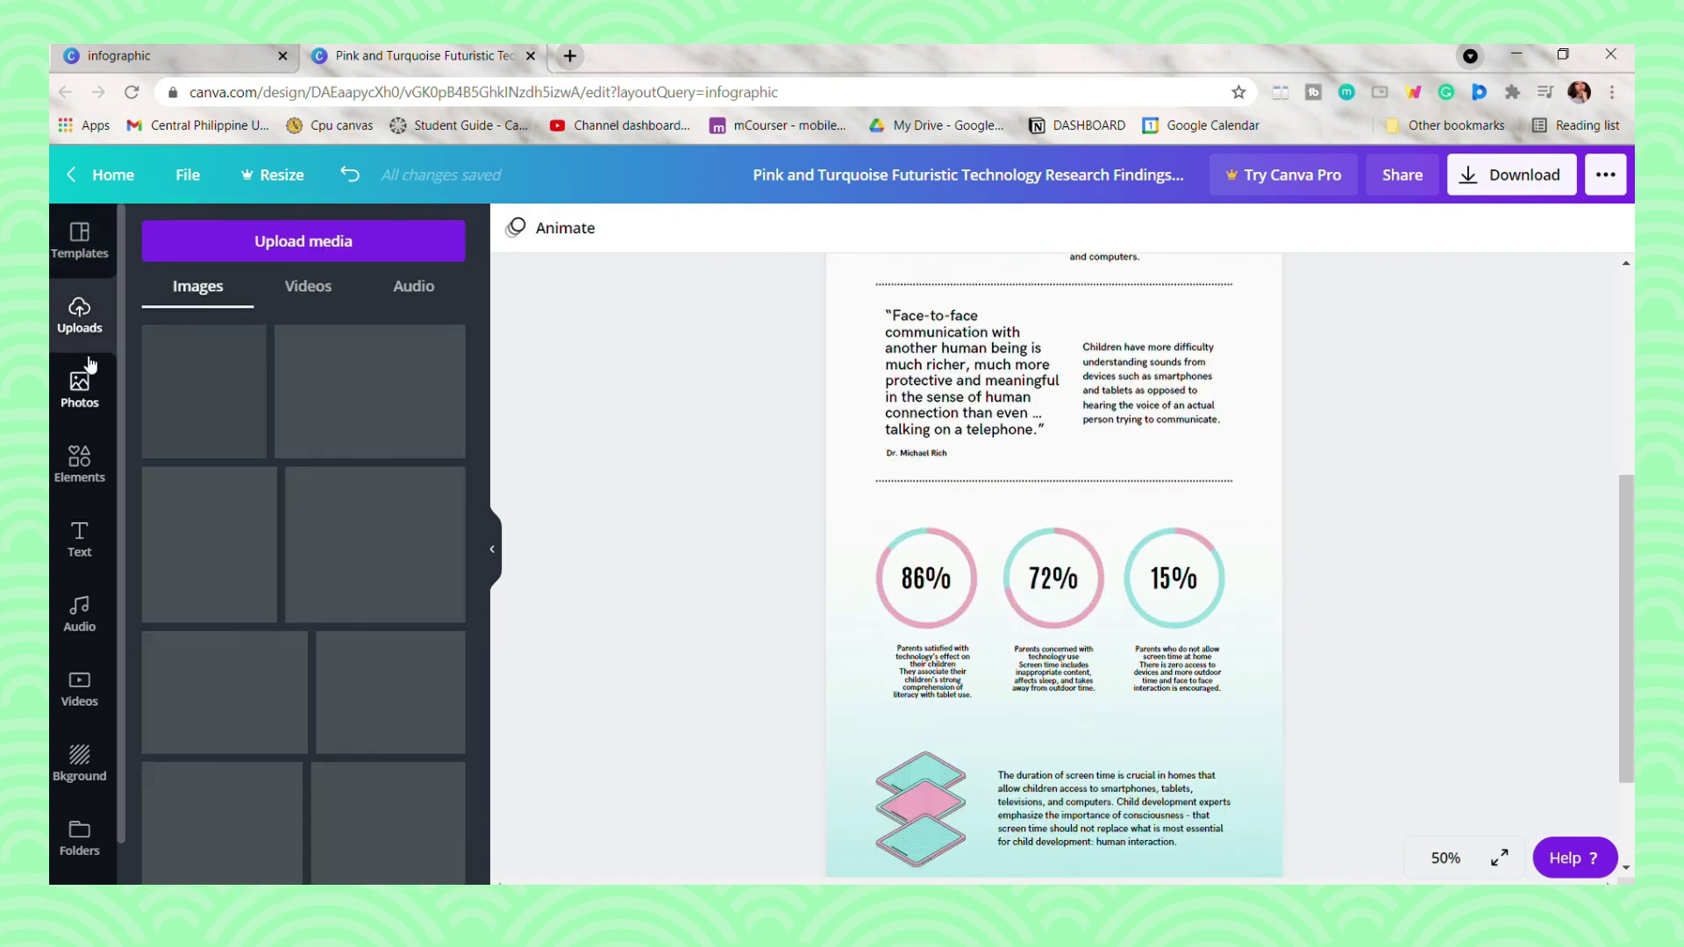
pyautogui.click(85, 397)
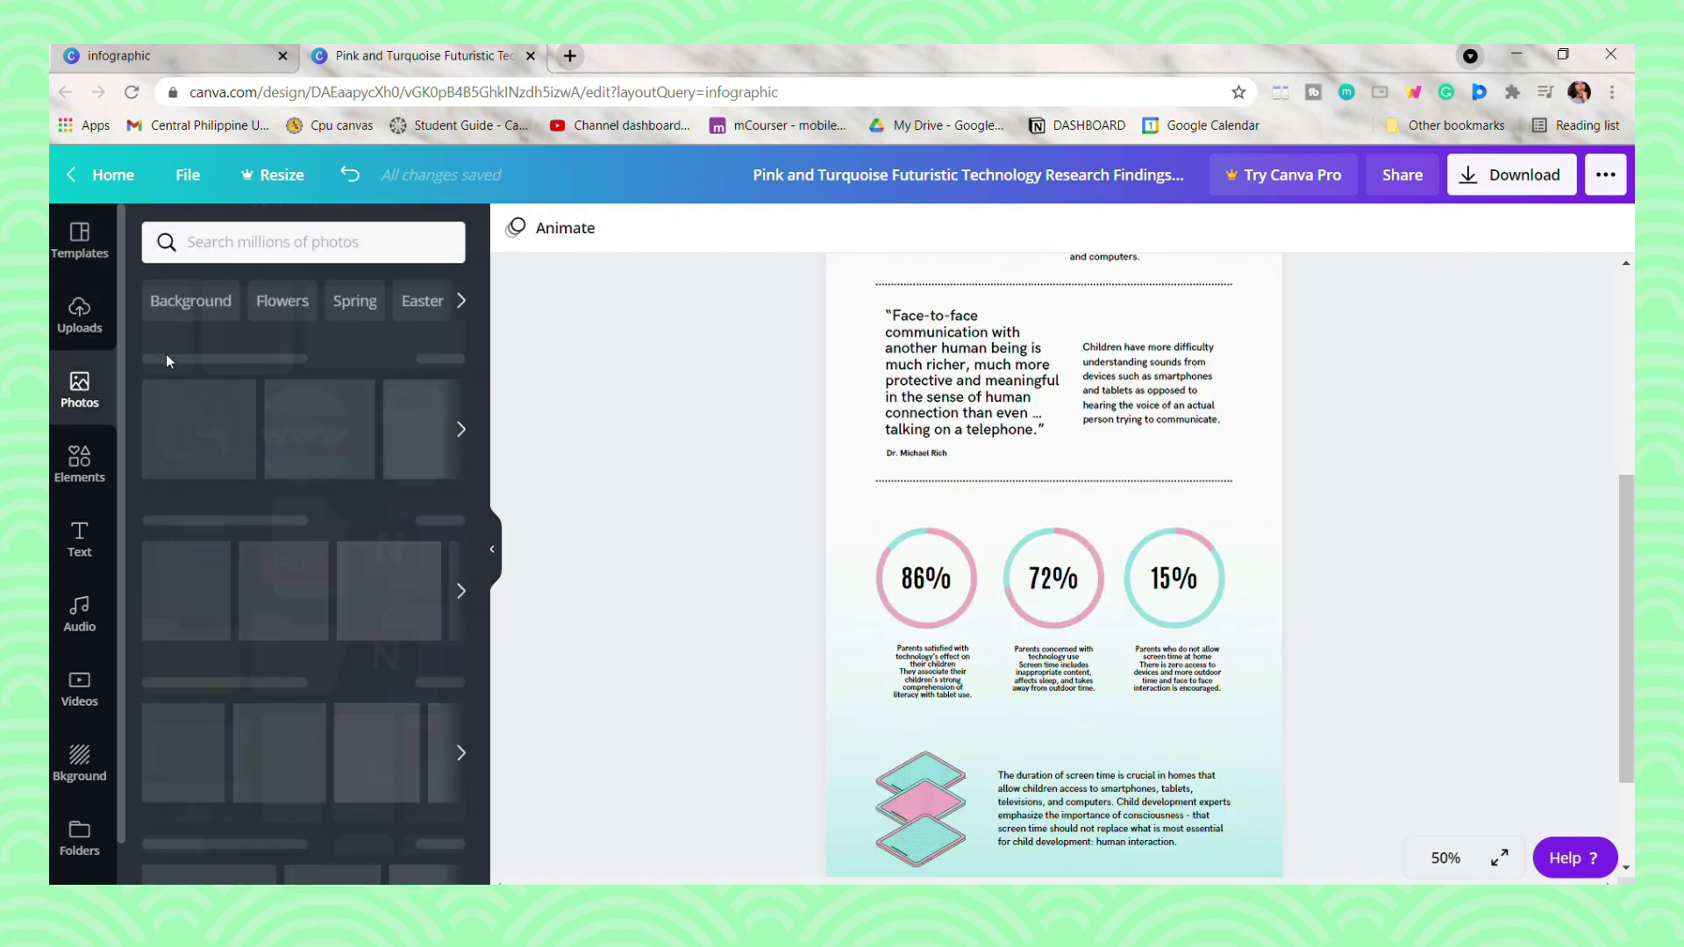
pyautogui.click(261, 253)
pyautogui.write('tree')
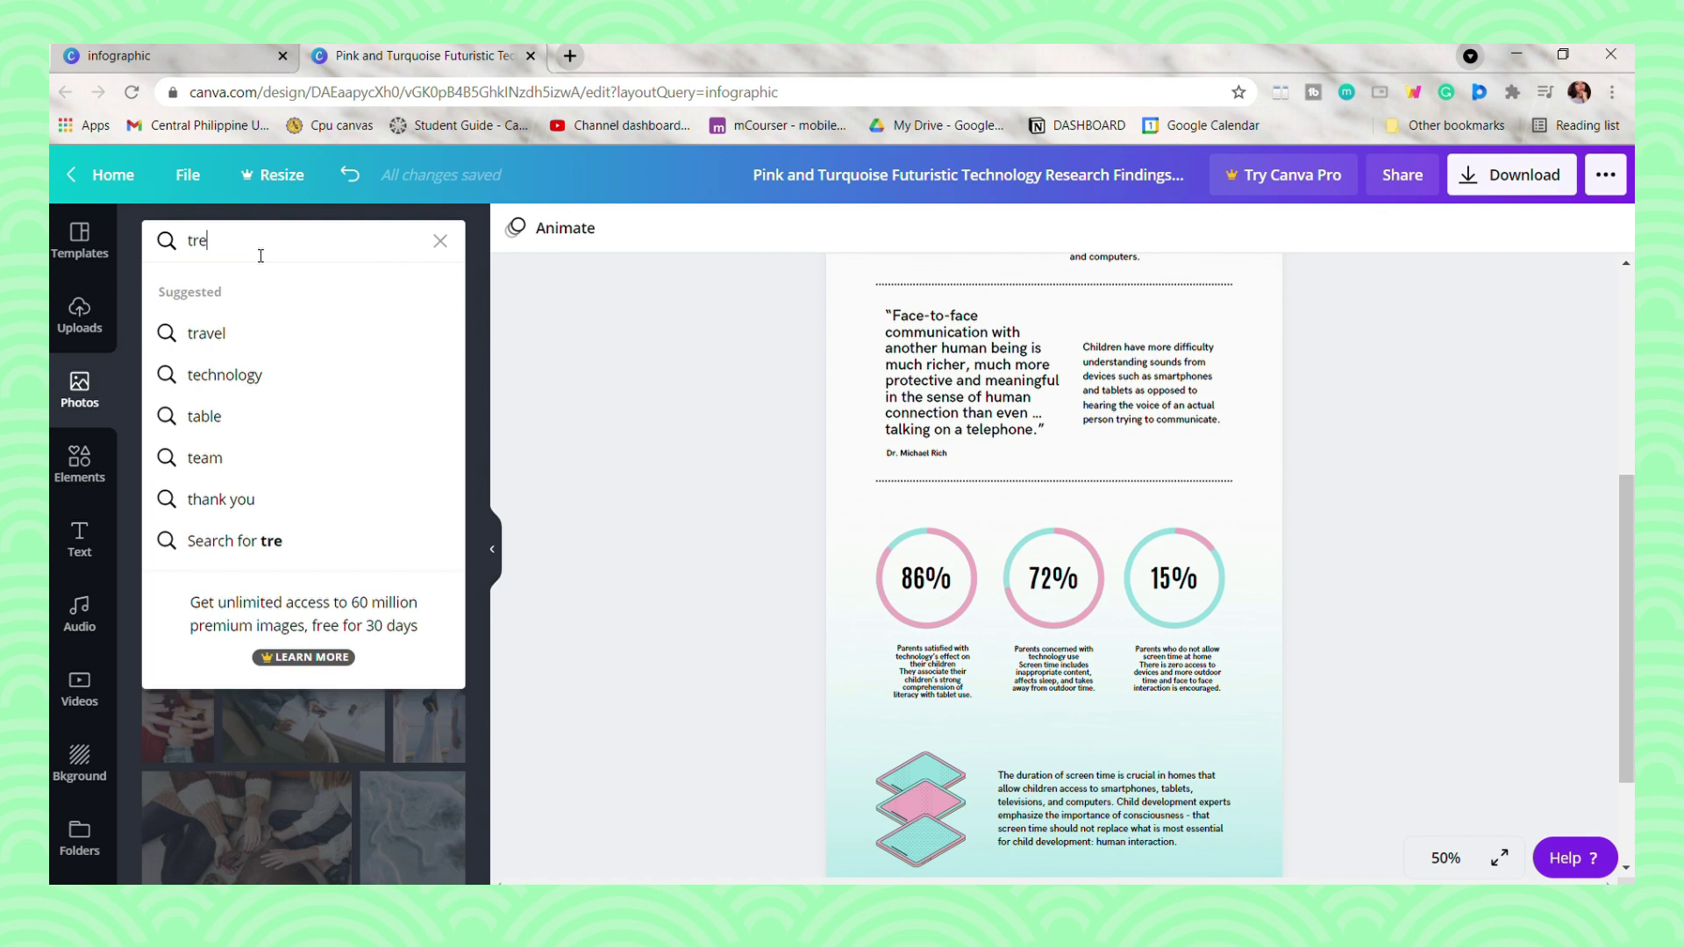
pyautogui.press('Return')
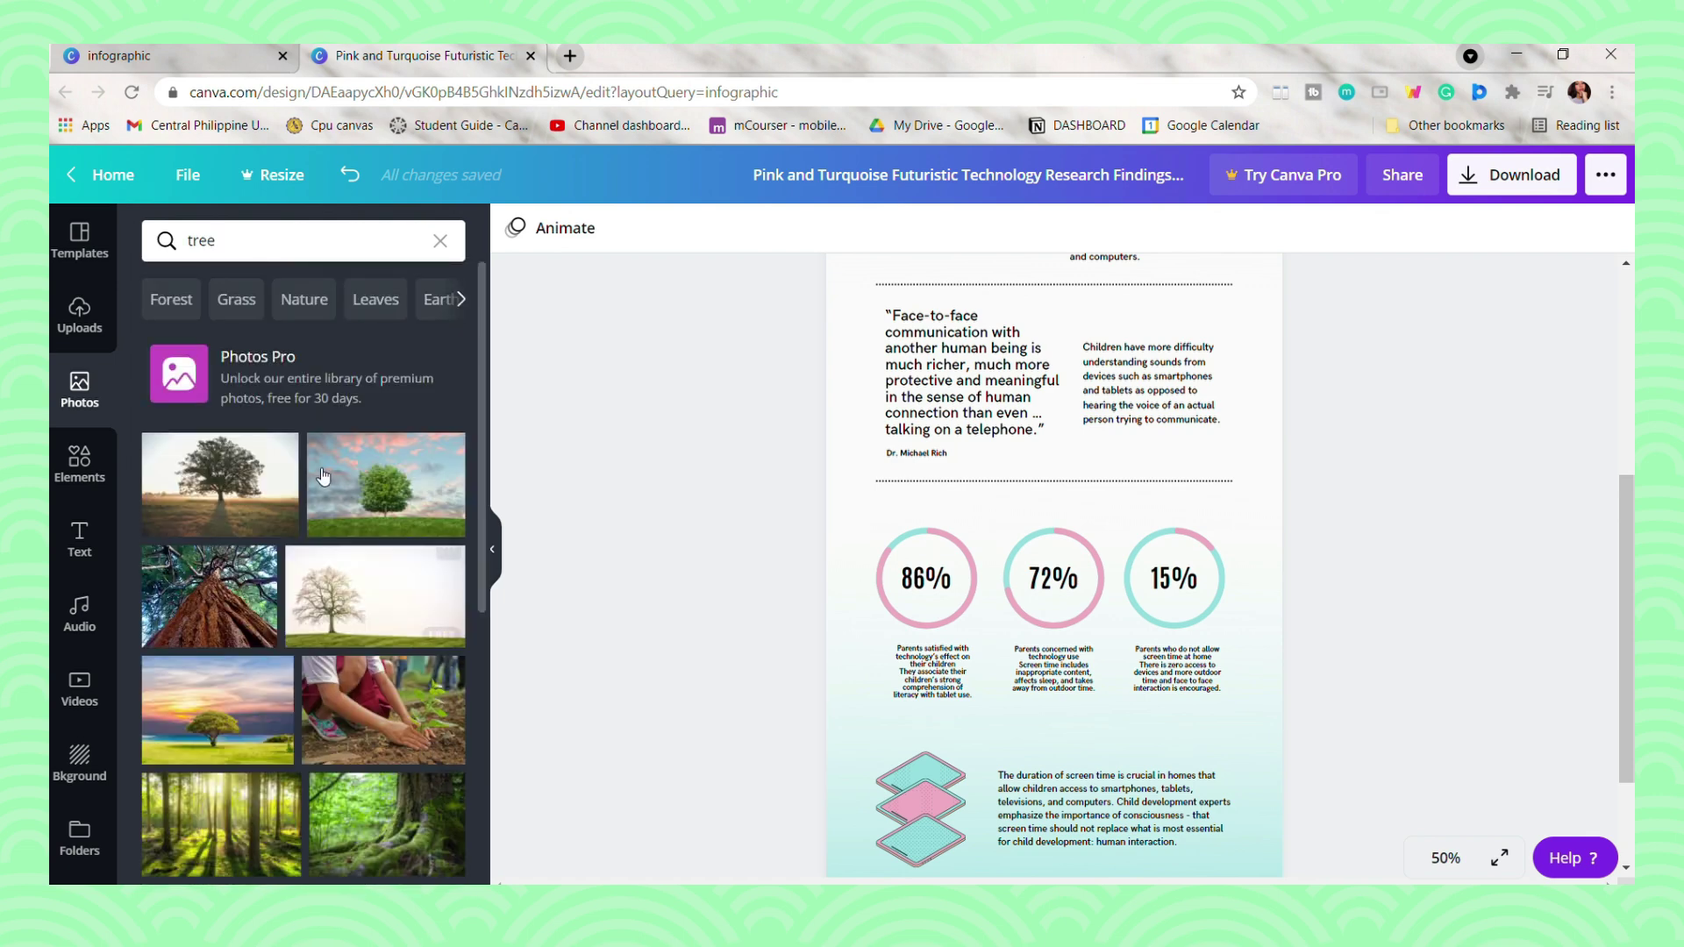
pyautogui.scroll(-3, 311, 631)
pyautogui.scroll(3, 298, 521)
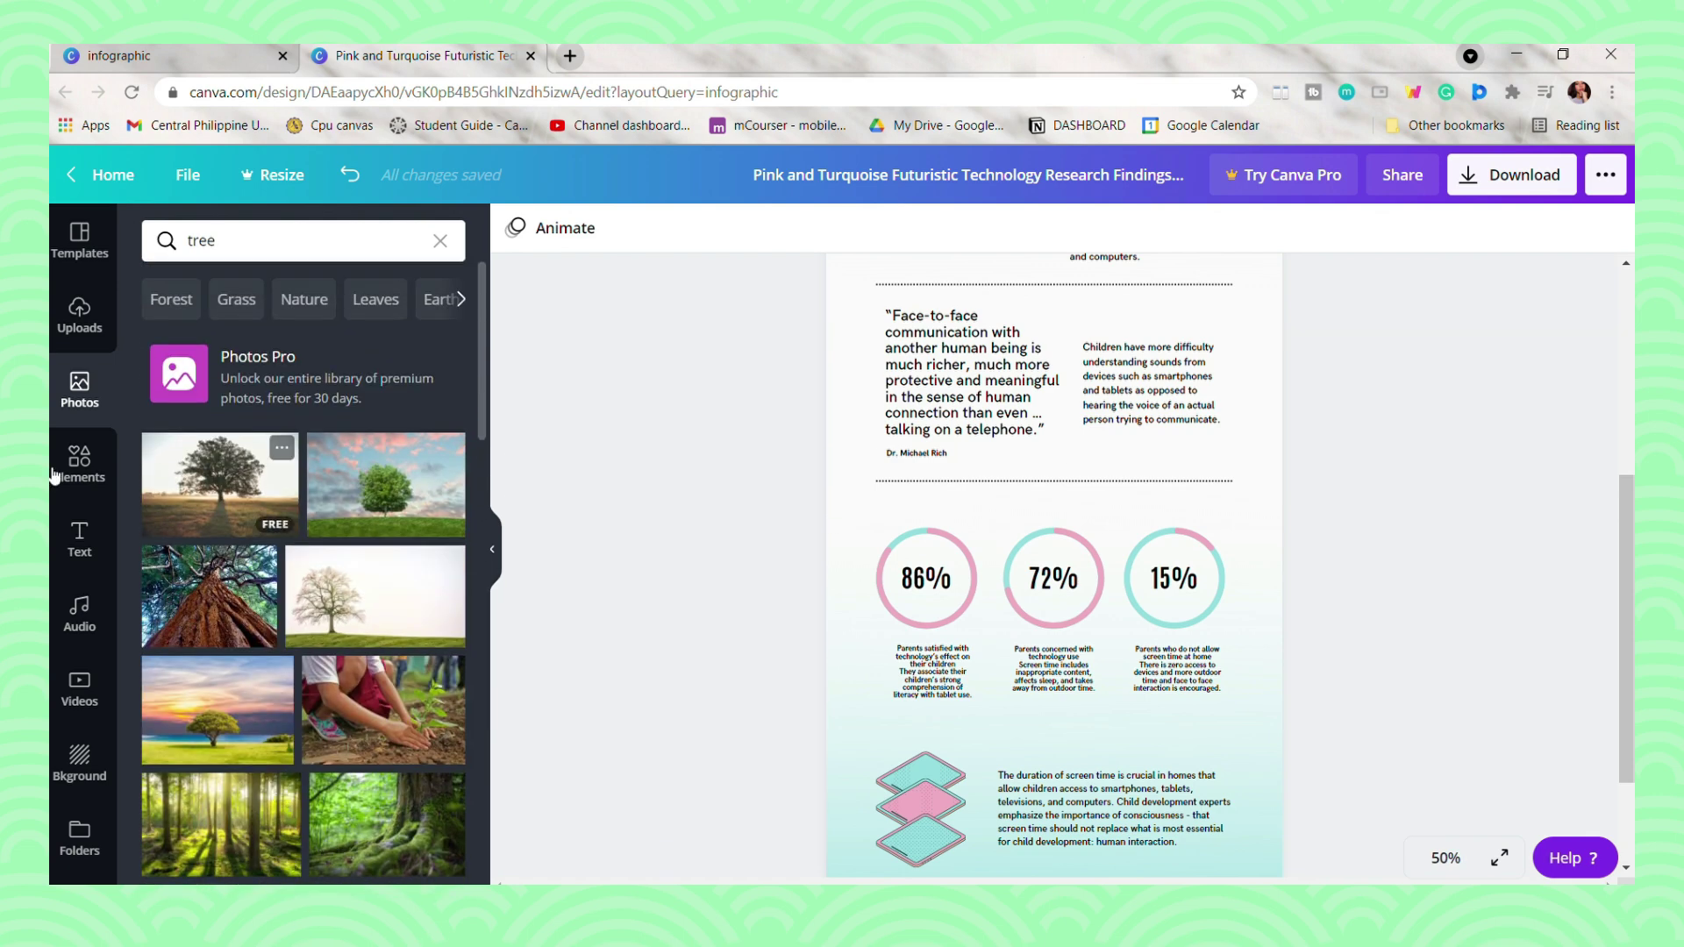
# Step: Search the graphic elements for "laptop" and look through the illustrations
pyautogui.click(88, 473)
pyautogui.click(251, 242)
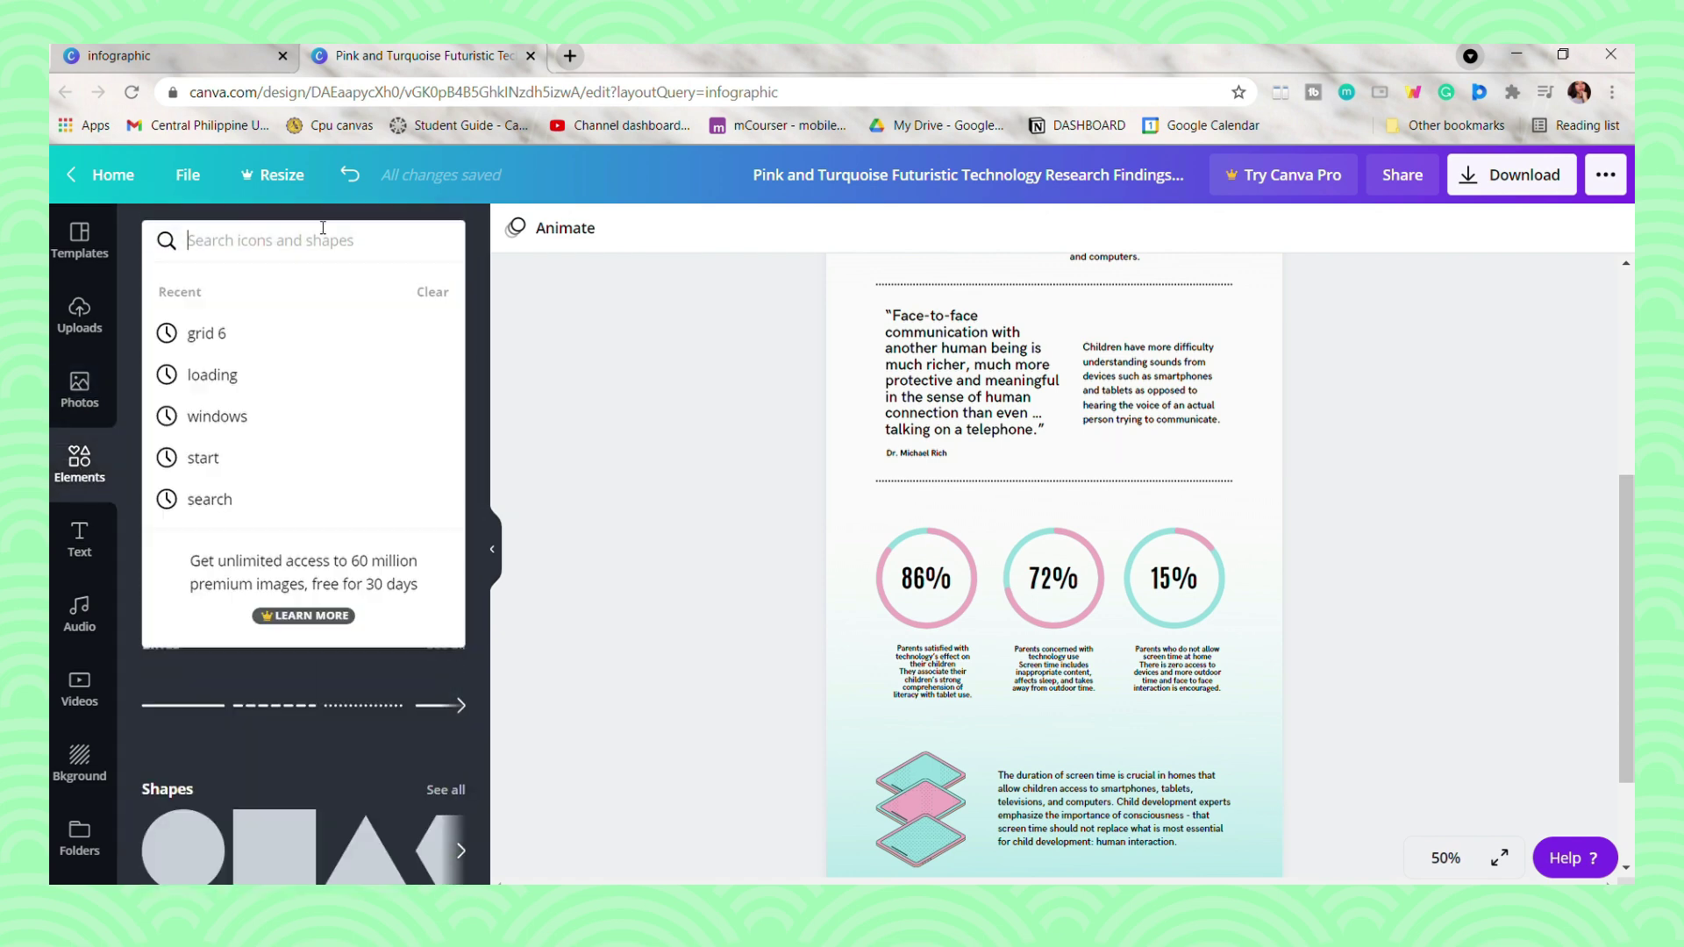
pyautogui.write('laptop')
pyautogui.press('Return')
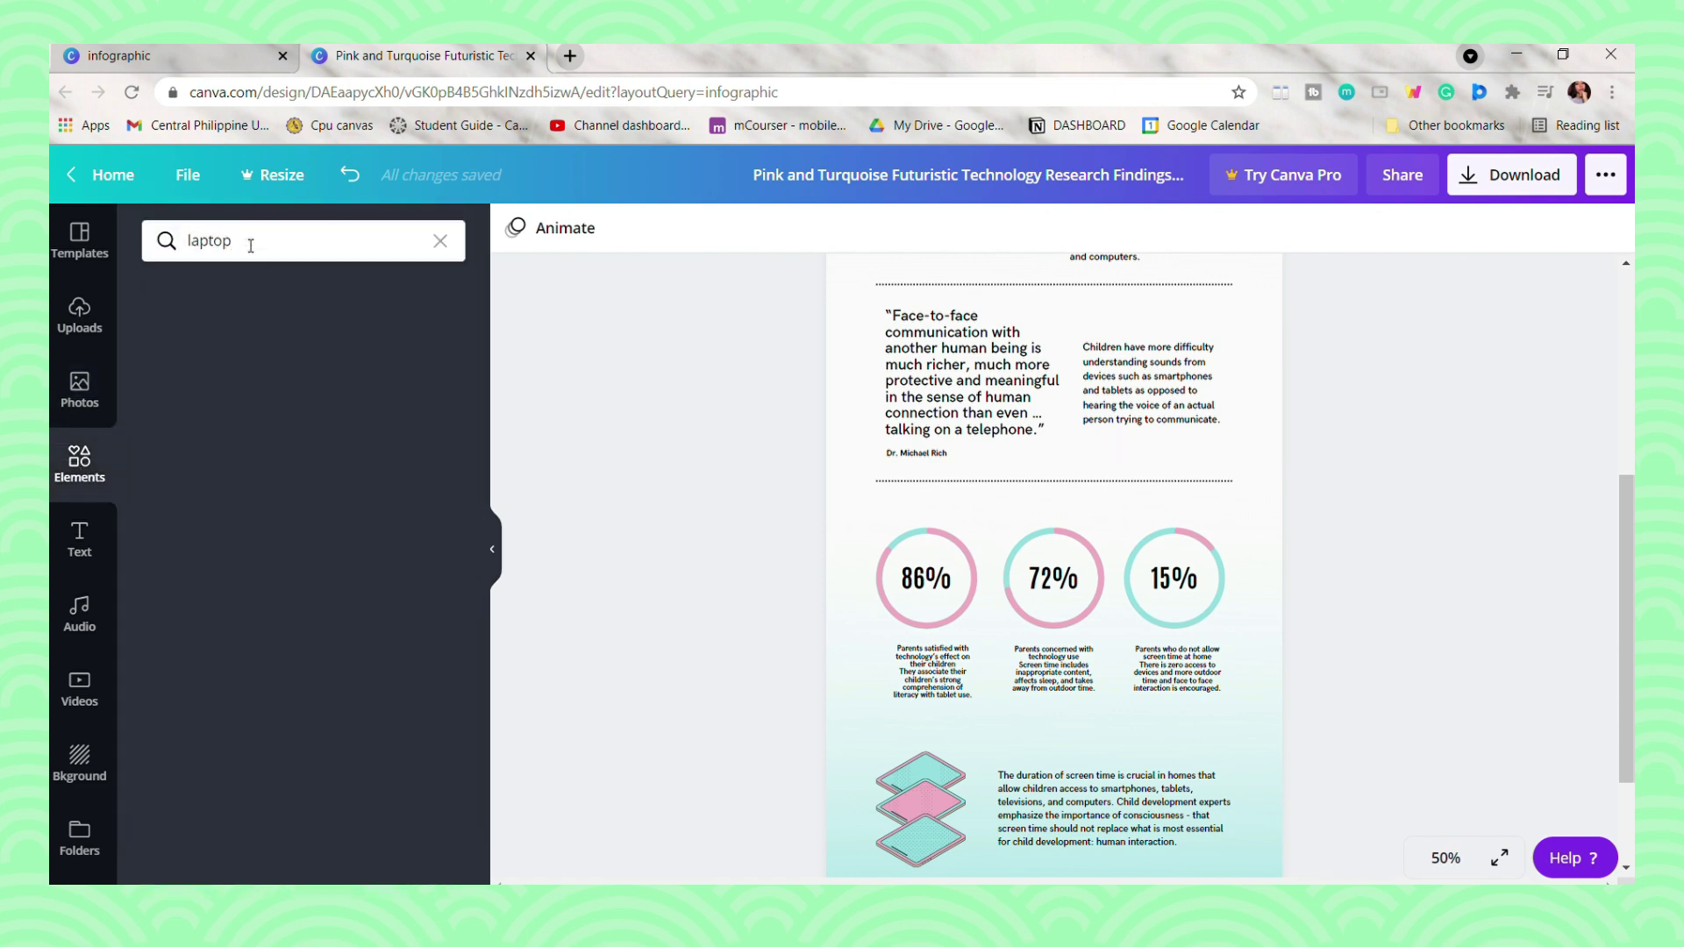
pyautogui.scroll(-5, 275, 602)
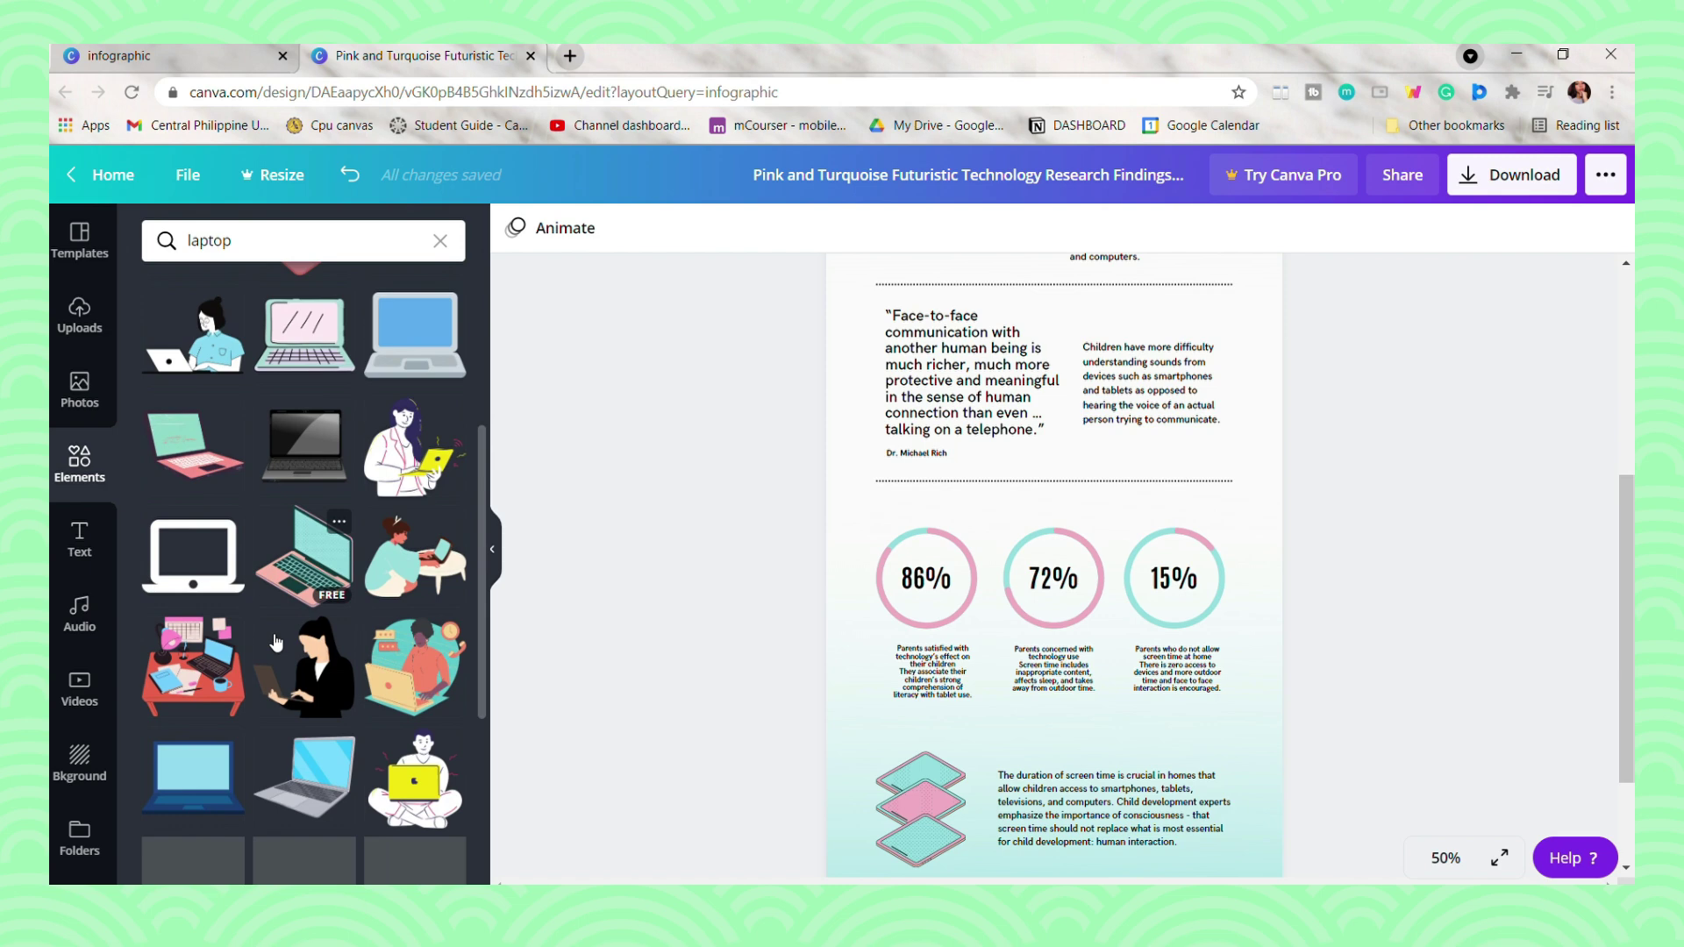
# Step: Search the elements for "plants" and put the potted fern in place of the stacked devices illustration near the infographic's end
pyautogui.click(287, 242)
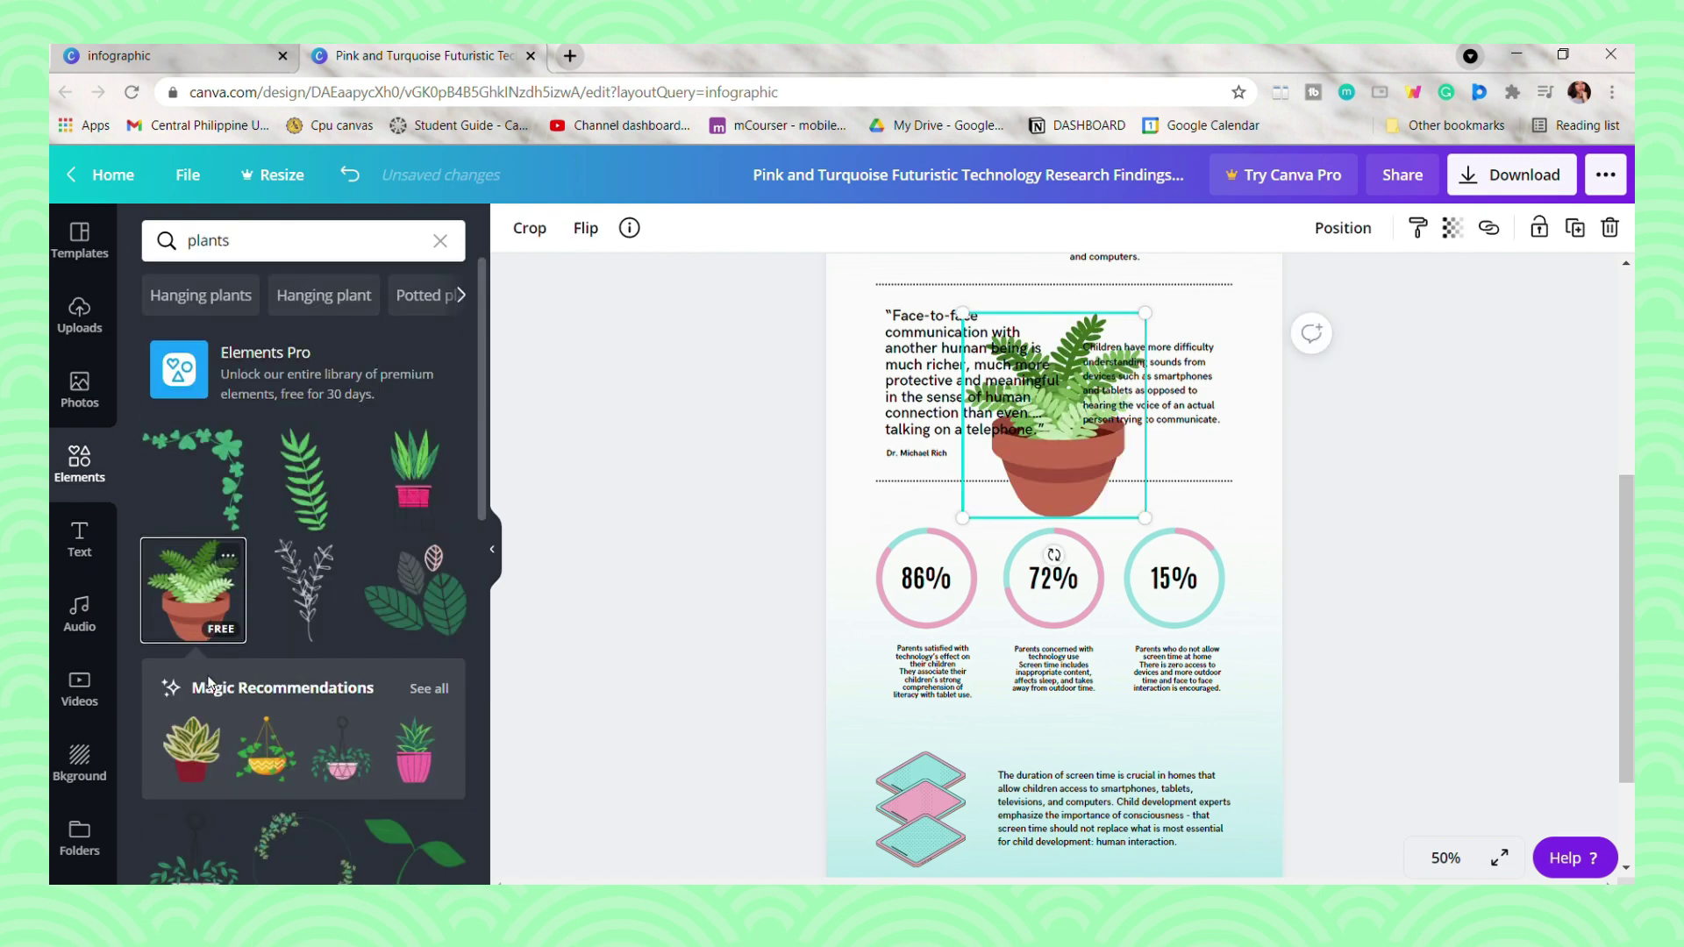
pyautogui.scroll(-3, 374, 702)
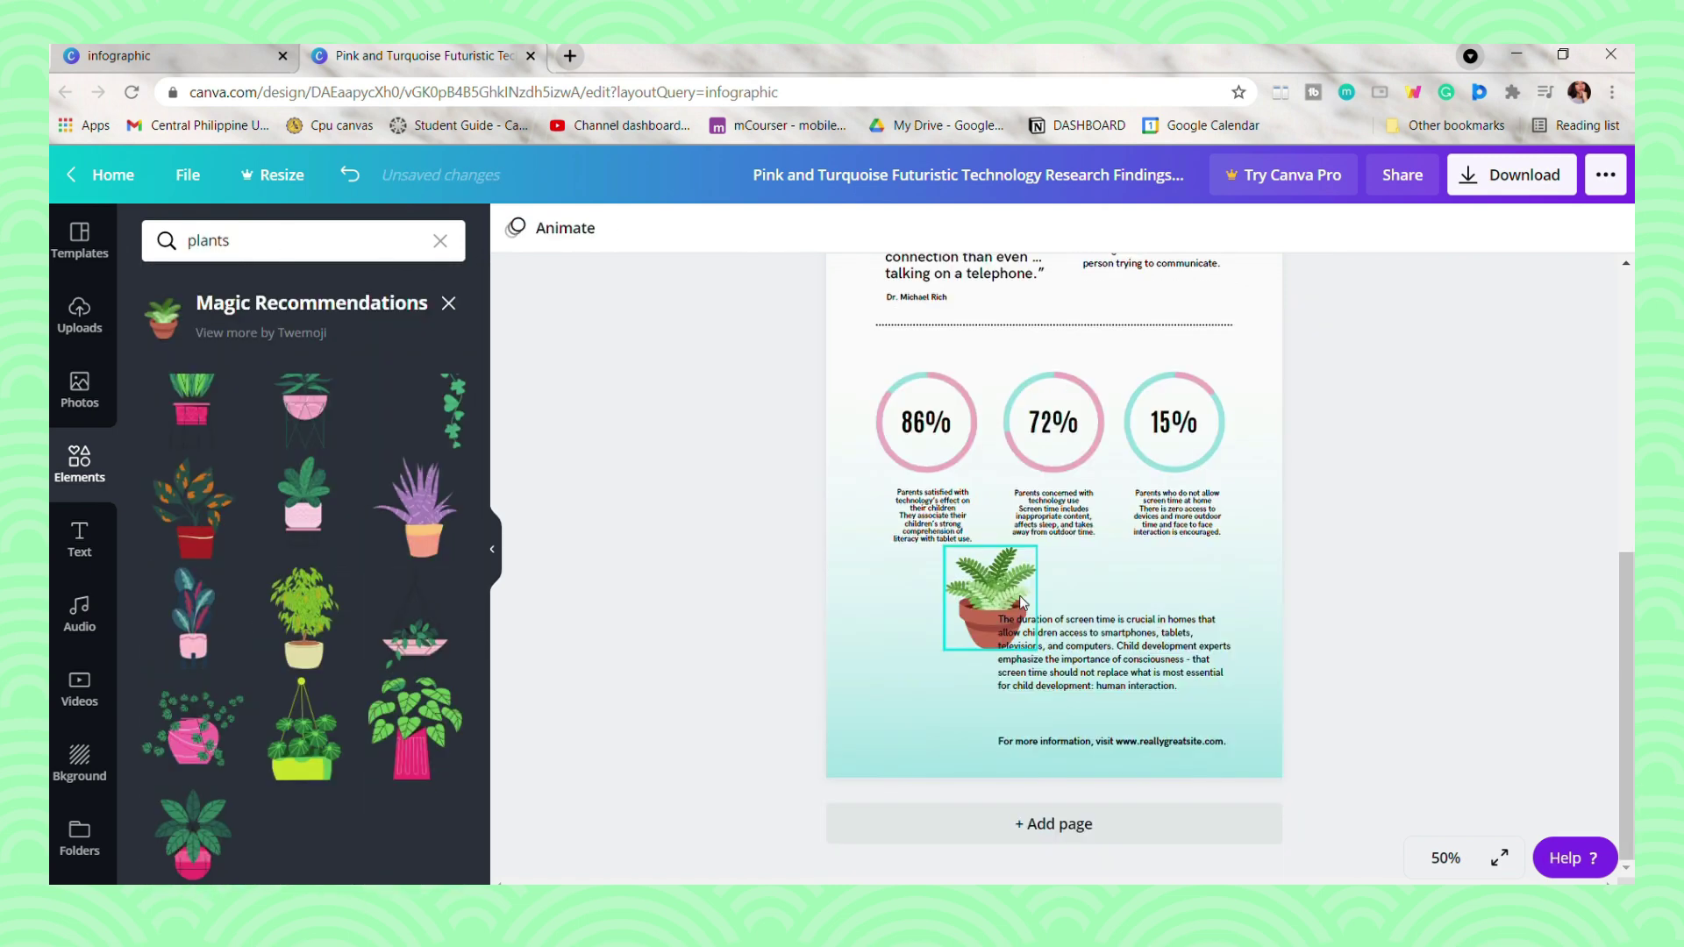
pyautogui.moveTo(1025, 605); pyautogui.dragTo(975, 728)
pyautogui.click(1373, 668)
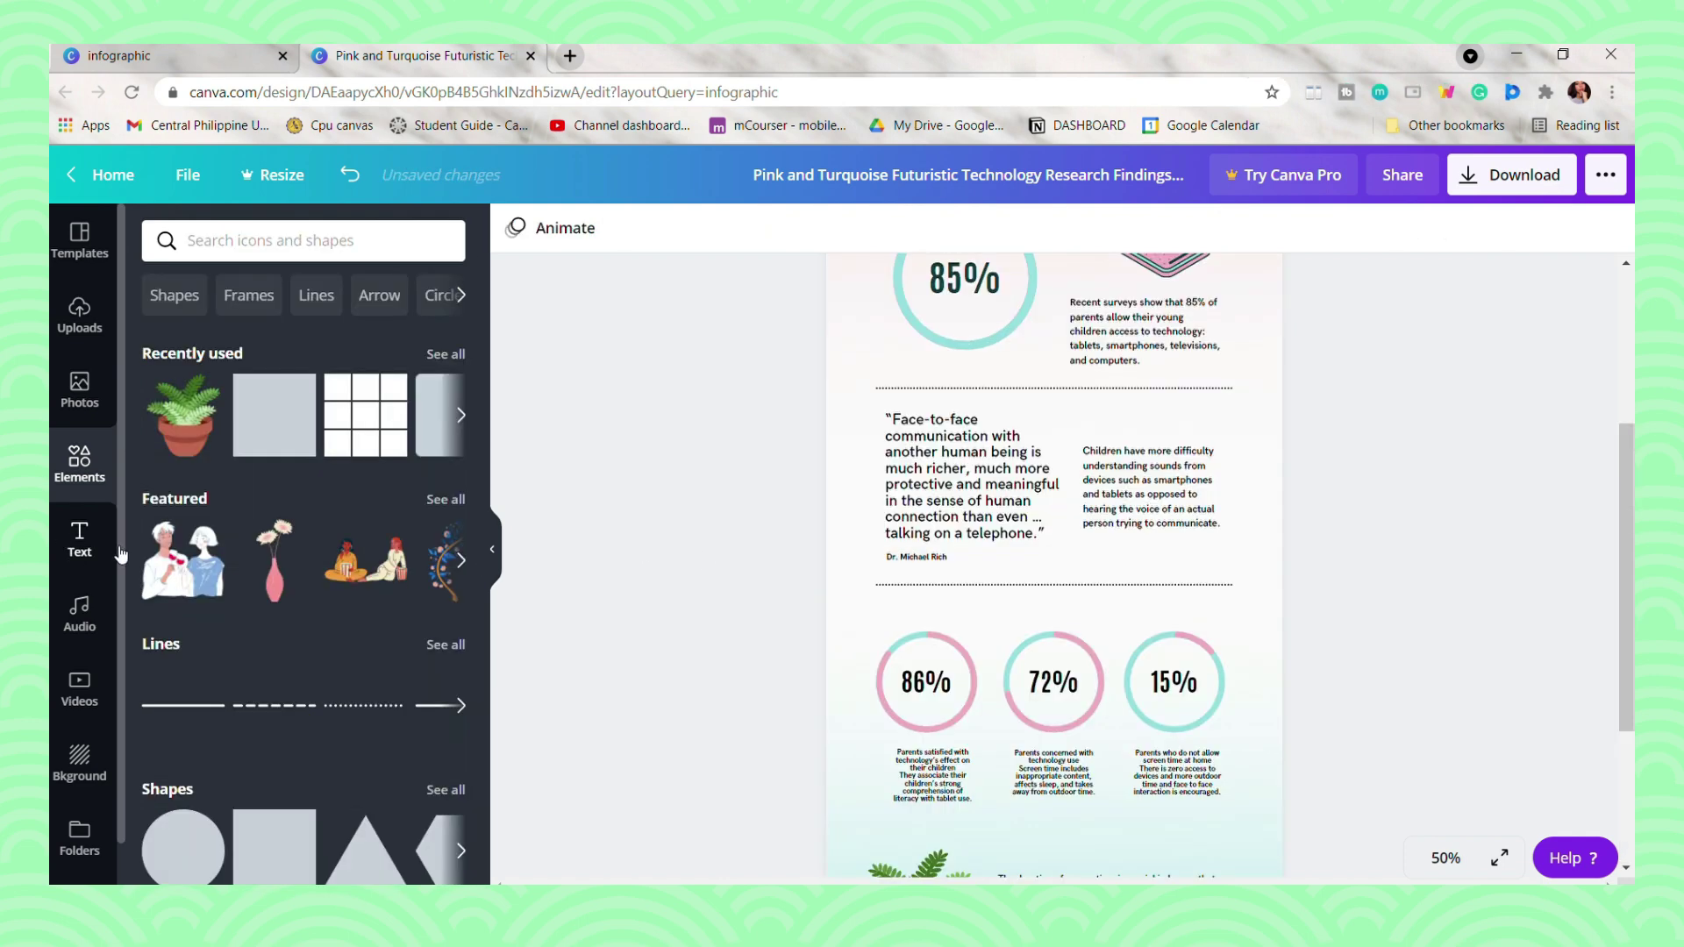
# Step: Search the text designs for "quotes" and look through the quote and lettering styles
pyautogui.click(80, 540)
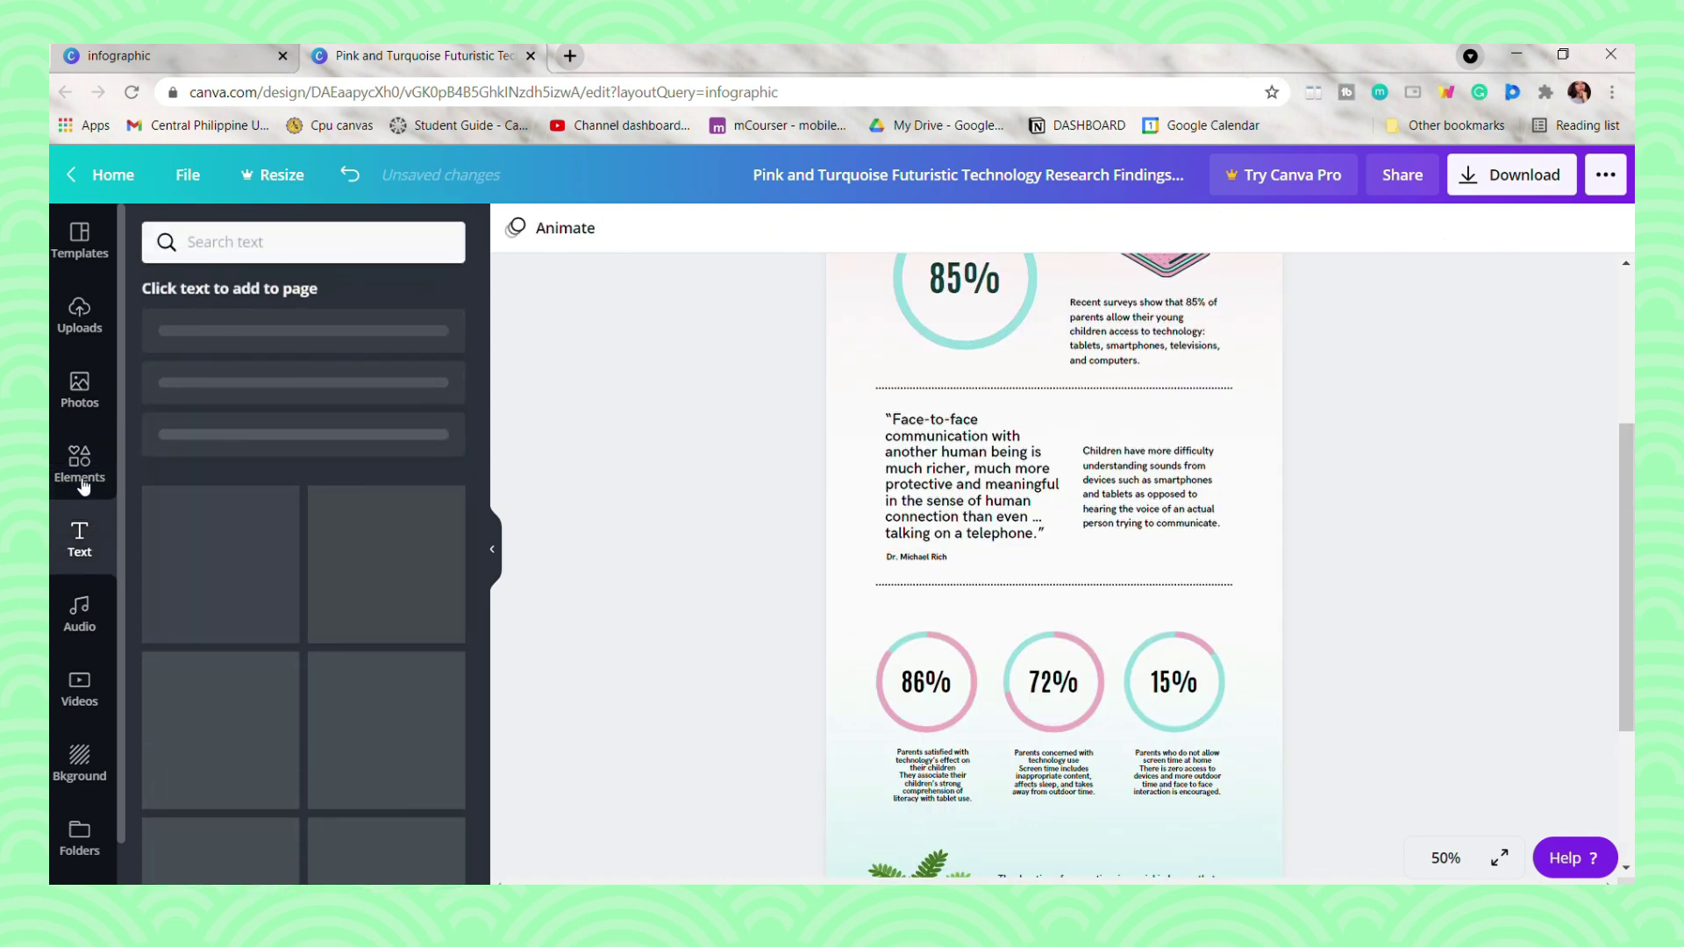
pyautogui.click(275, 243)
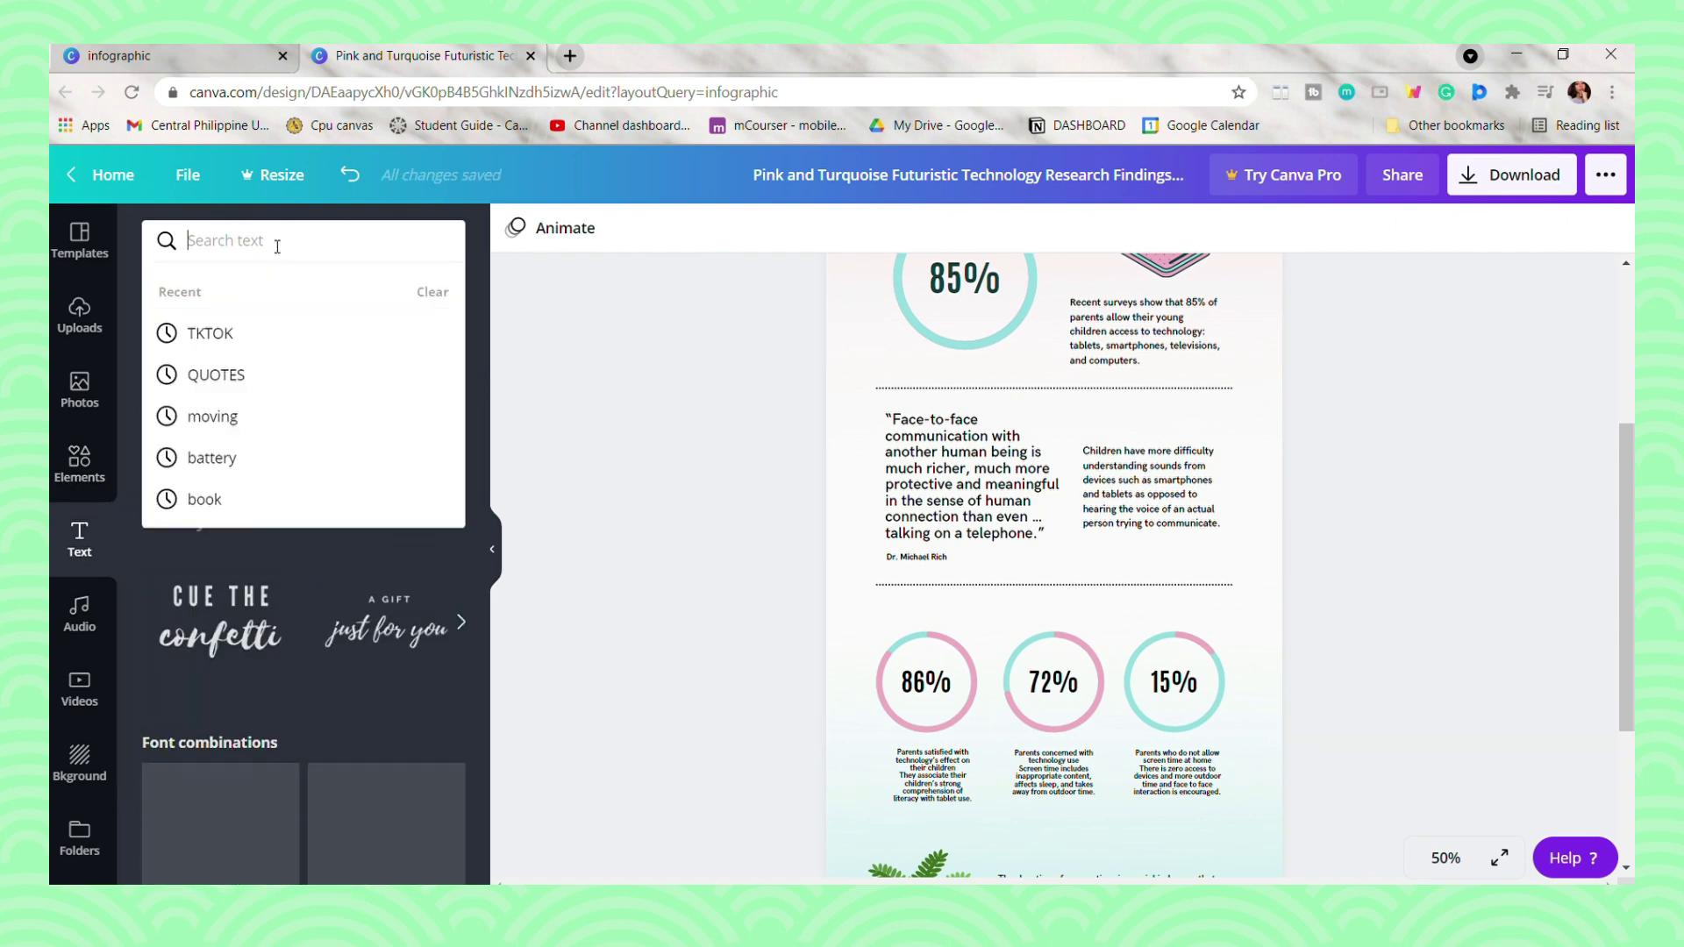
pyautogui.write('quotes')
pyautogui.press('Return')
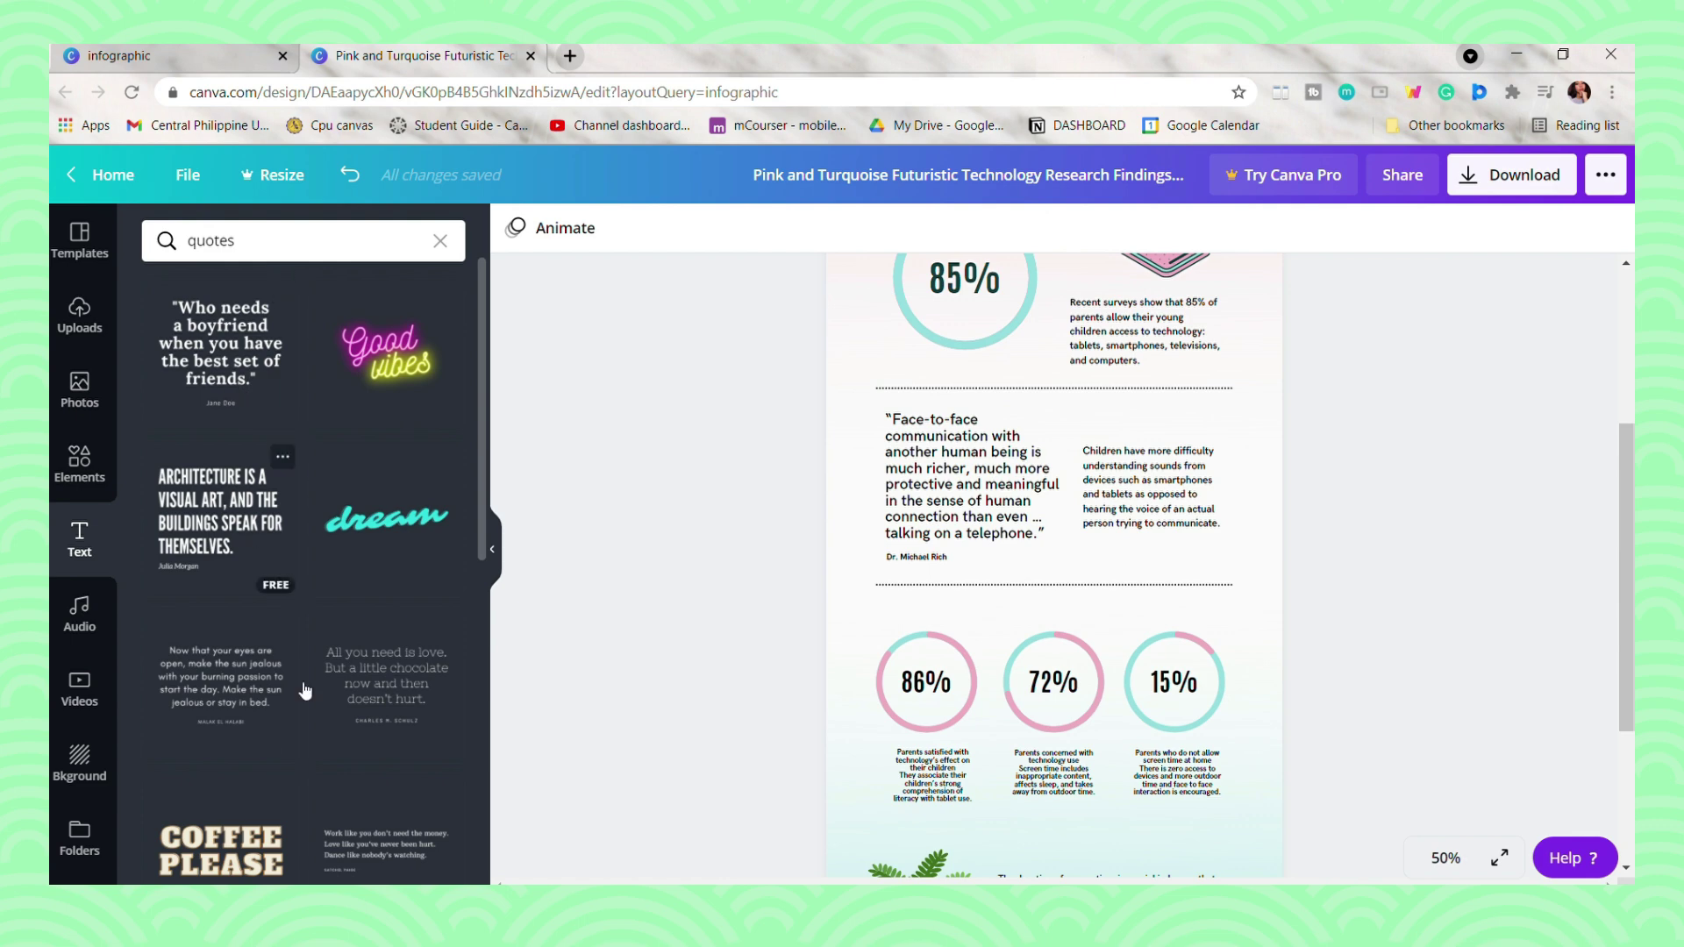
pyautogui.scroll(-10, 368, 737)
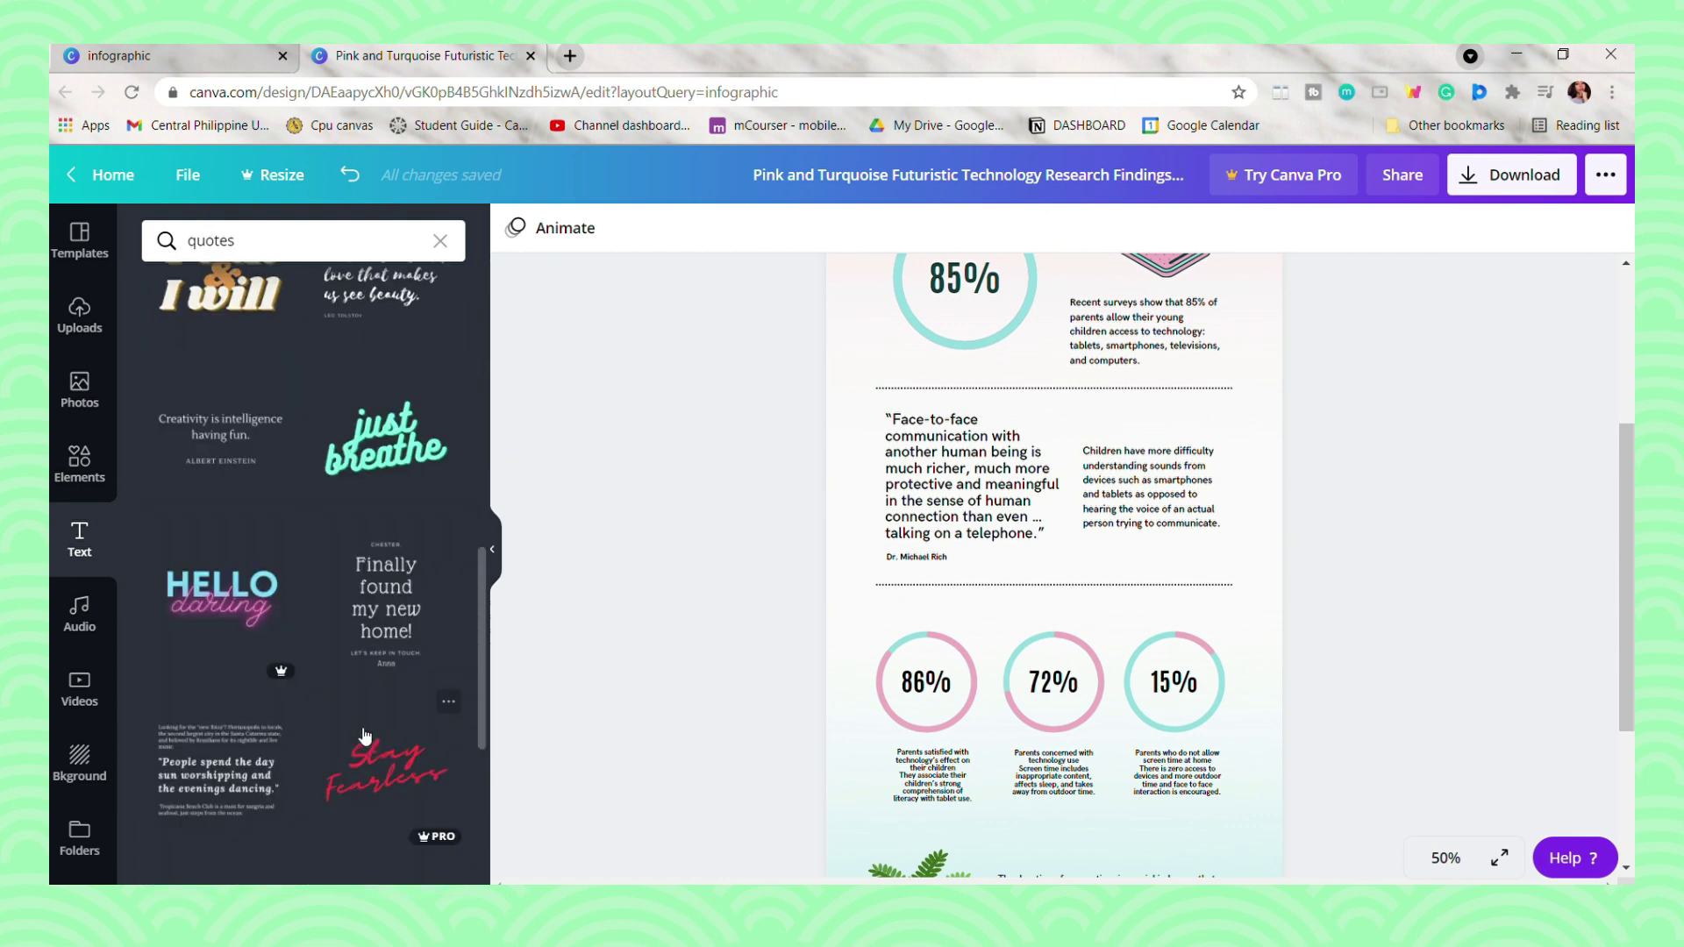
pyautogui.scroll(-3, 362, 701)
pyautogui.scroll(5, 602, 383)
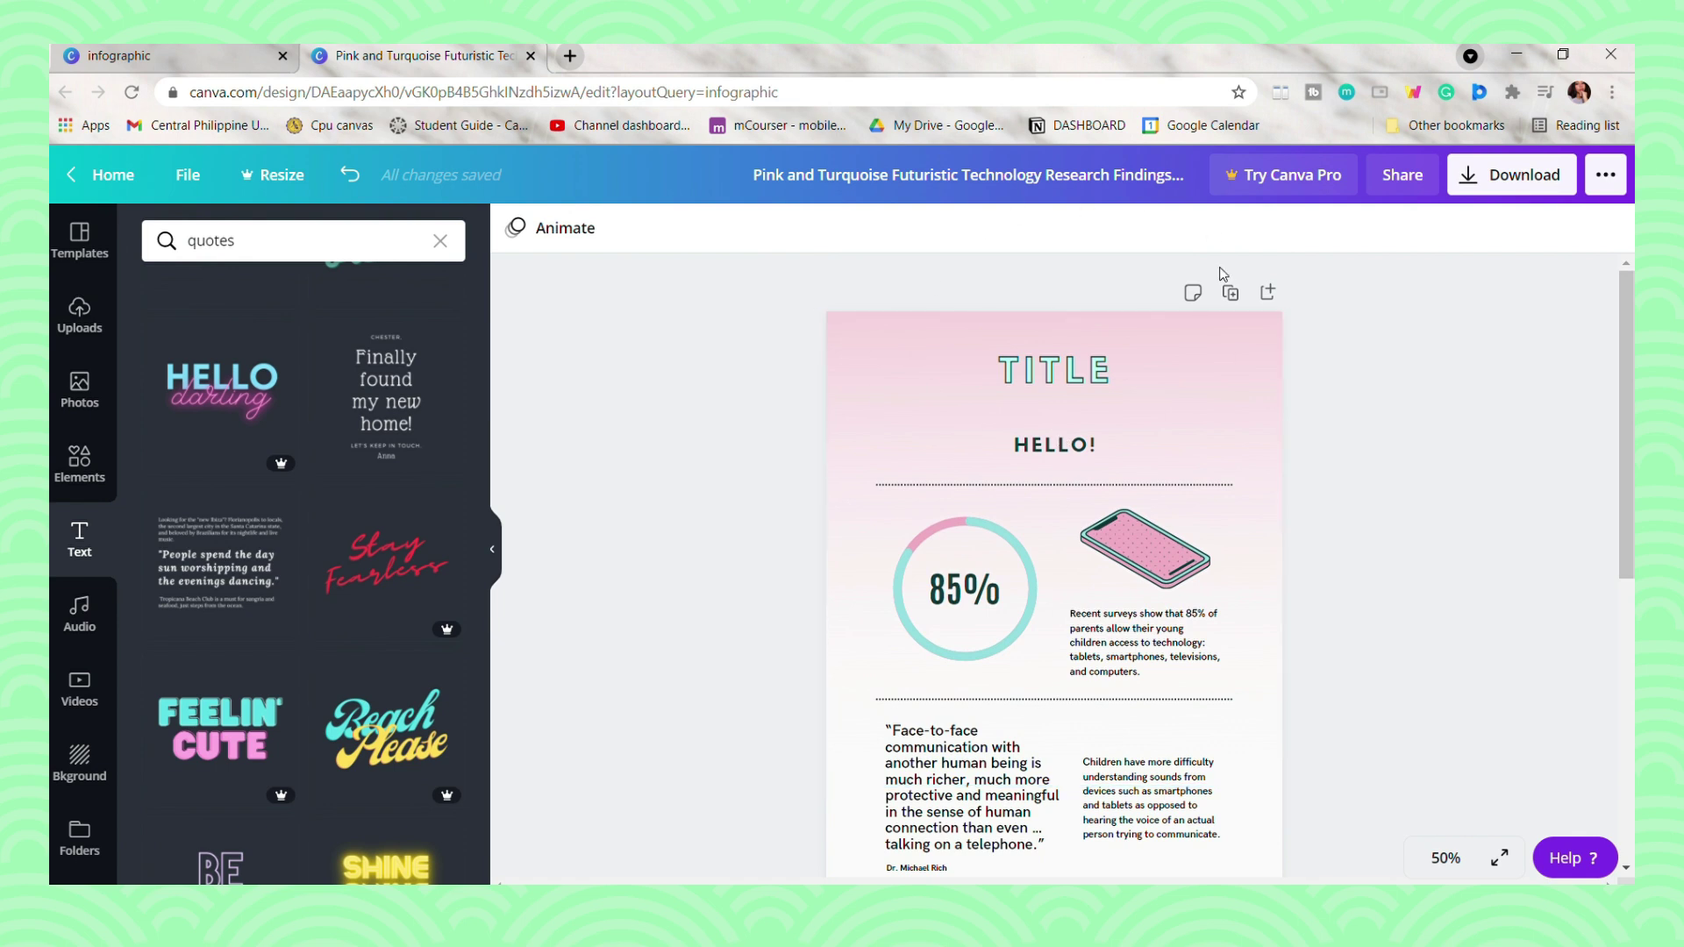
# Step: View the infographic's download options and leave the design for the home page
pyautogui.click(1510, 175)
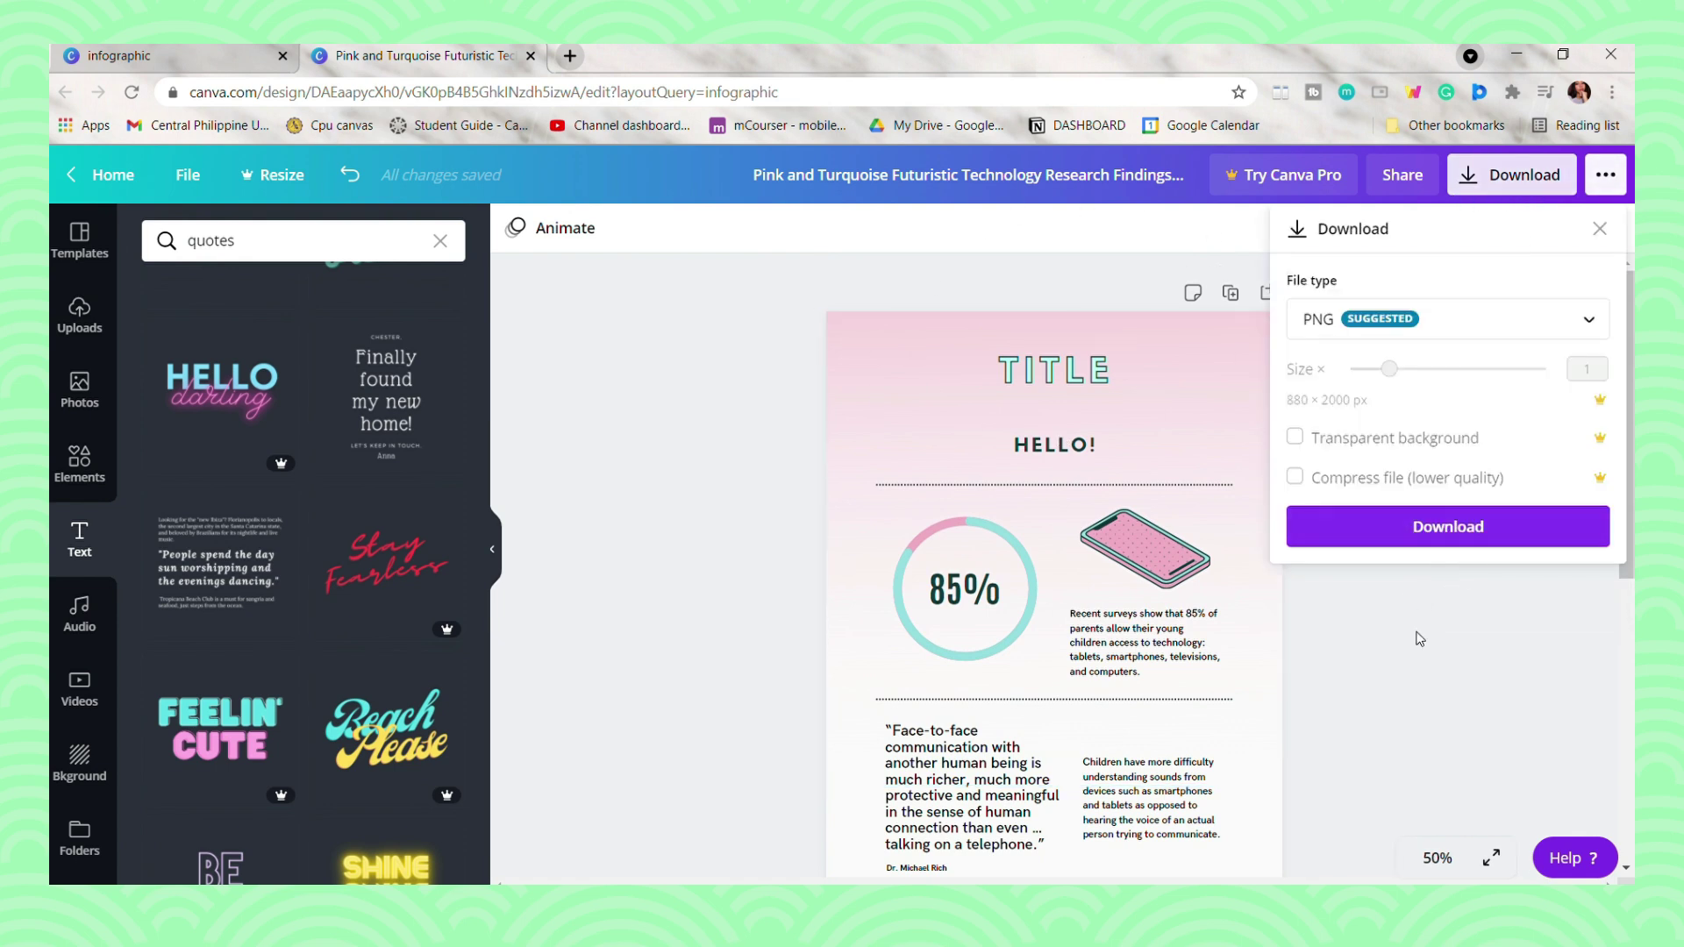
pyautogui.click(1416, 631)
pyautogui.click(71, 180)
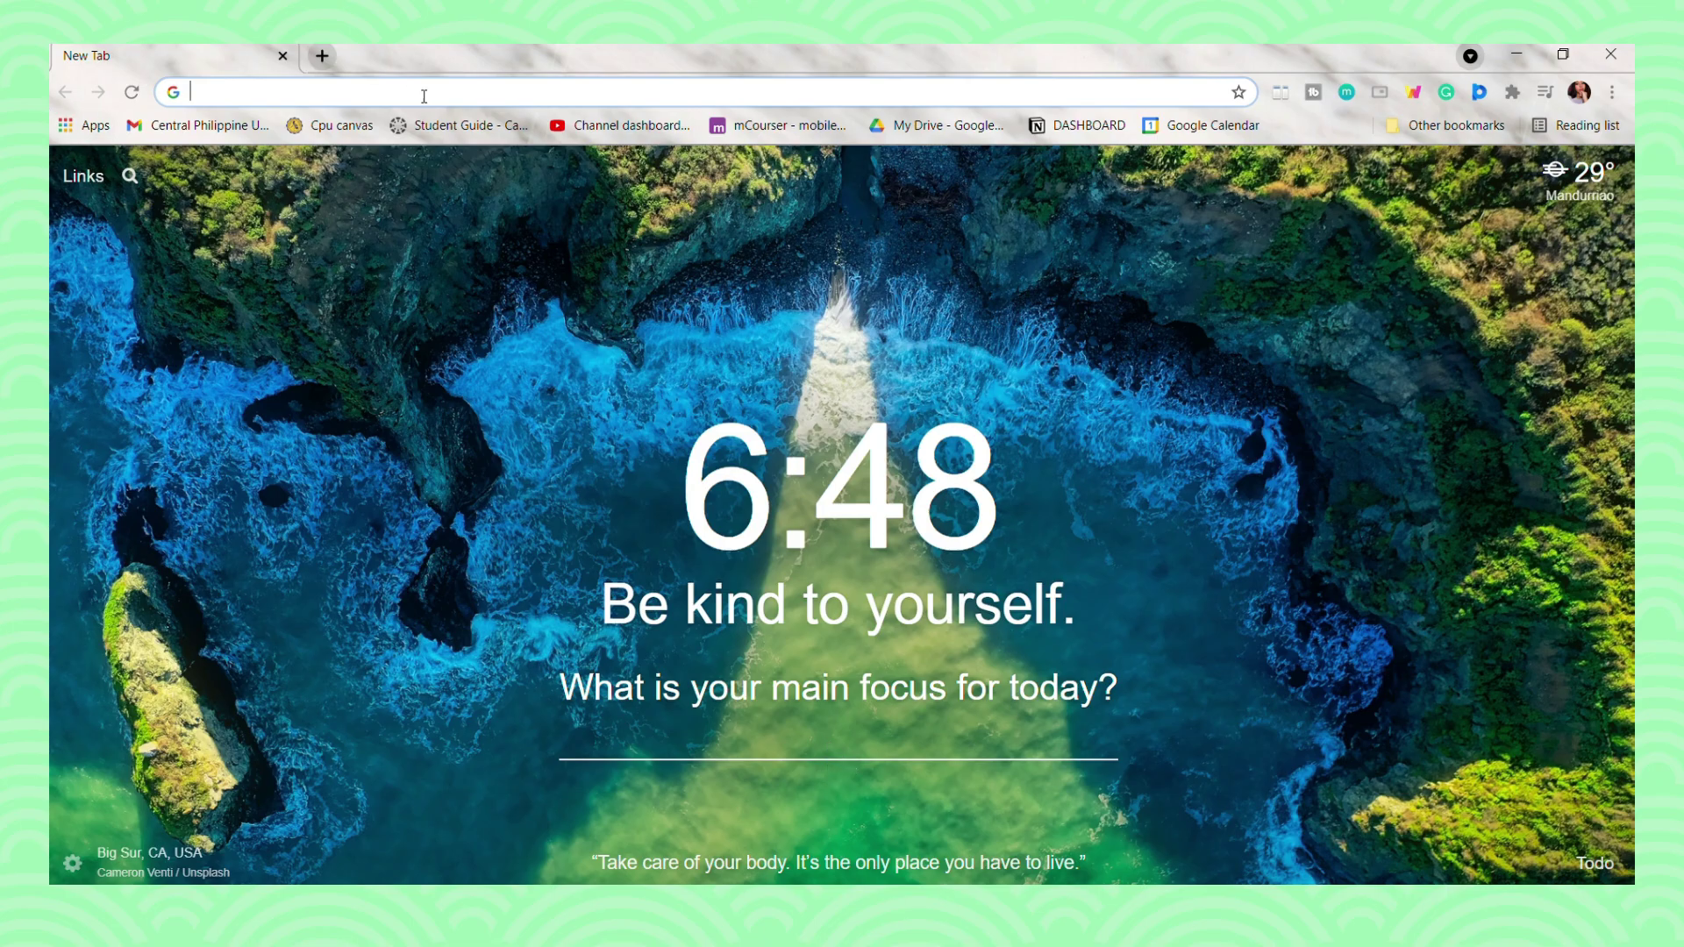
# Step: Open the QuillBot paraphrasing website at quillbot.com
pyautogui.click(424, 96)
pyautogui.write('quillbot.com')
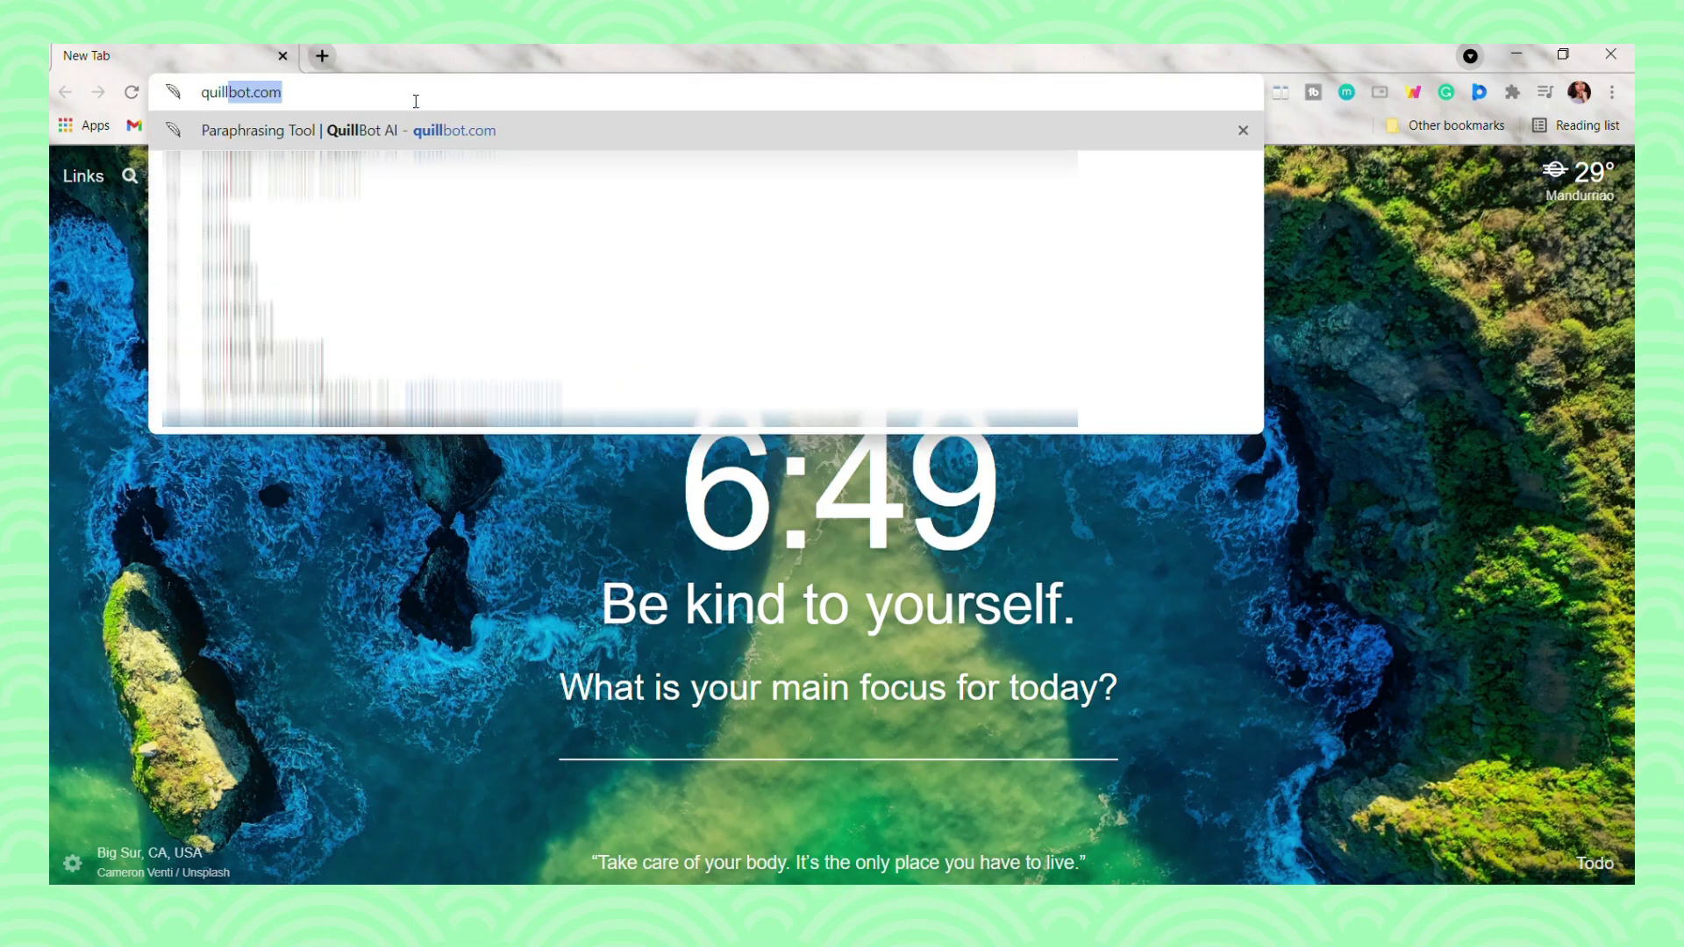
pyautogui.press('Return')
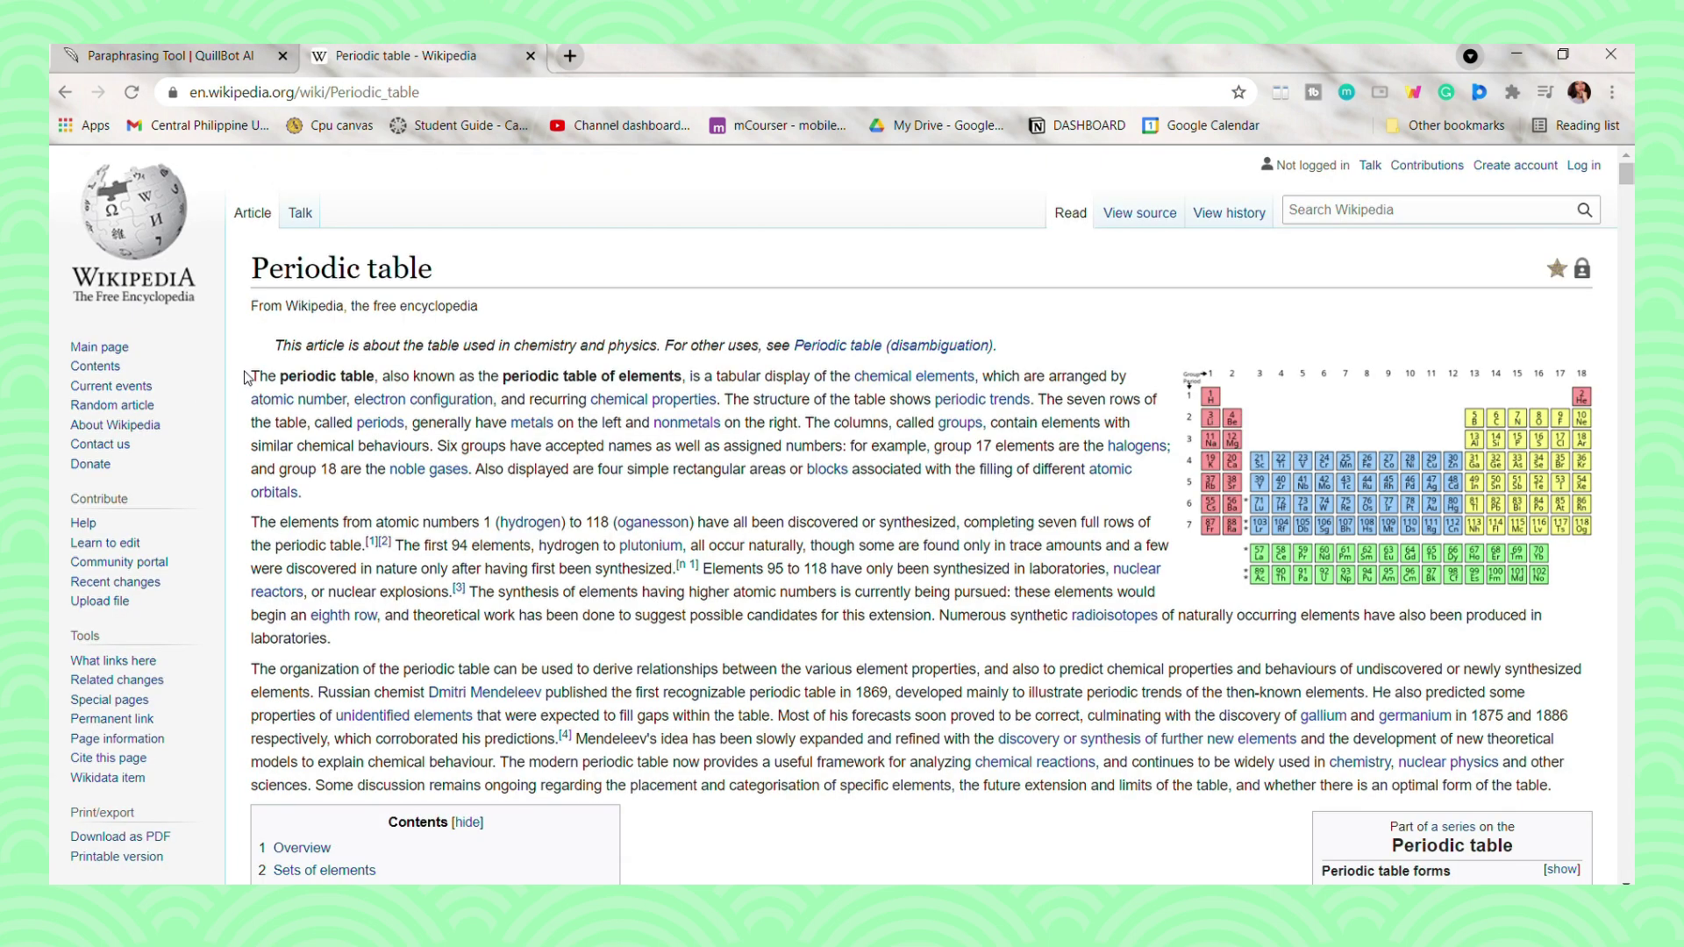
# Step: Copy the first three sentences of Wikipedia's "Periodic table" article into the QuillBot Paraphraser and paraphrase them in Standard mode
pyautogui.moveTo(247, 377)
pyautogui.mouseDown()
pyautogui.moveTo(398, 403)
pyautogui.moveTo(605, 378)
pyautogui.moveTo(682, 426)
pyautogui.moveTo(675, 452)
pyautogui.moveTo(813, 431)
pyautogui.mouseUp()
pyautogui.hotkey('ctrl', 'c')
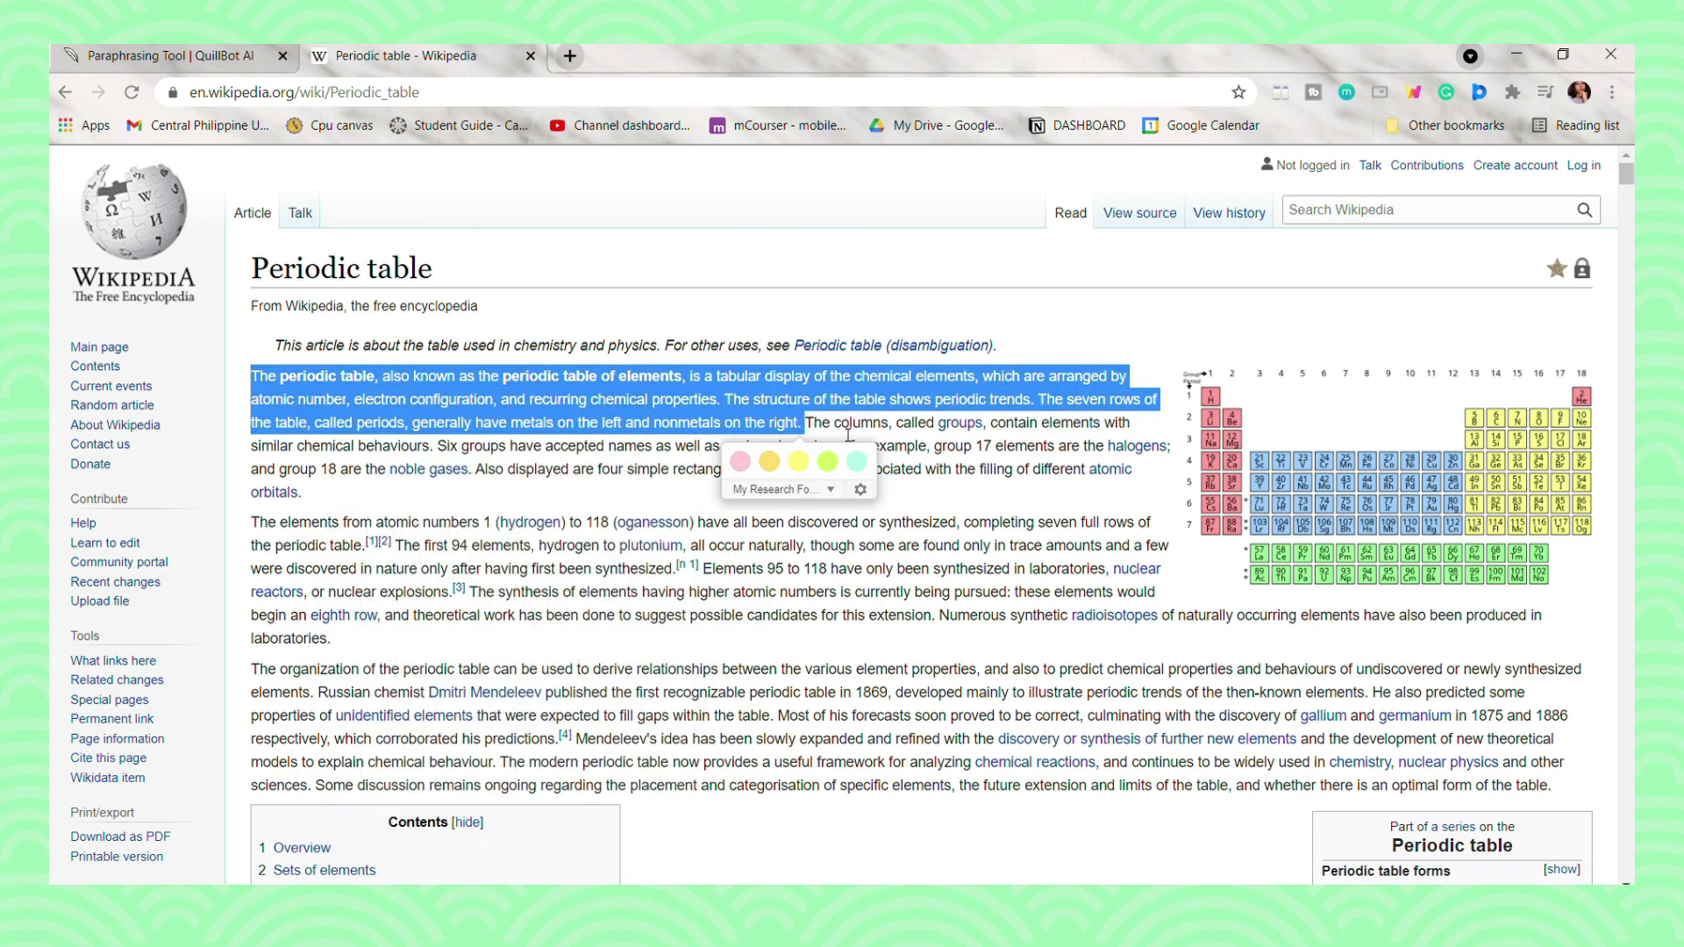
pyautogui.click(167, 55)
pyautogui.click(591, 333)
pyautogui.hotkey('ctrl', 'v')
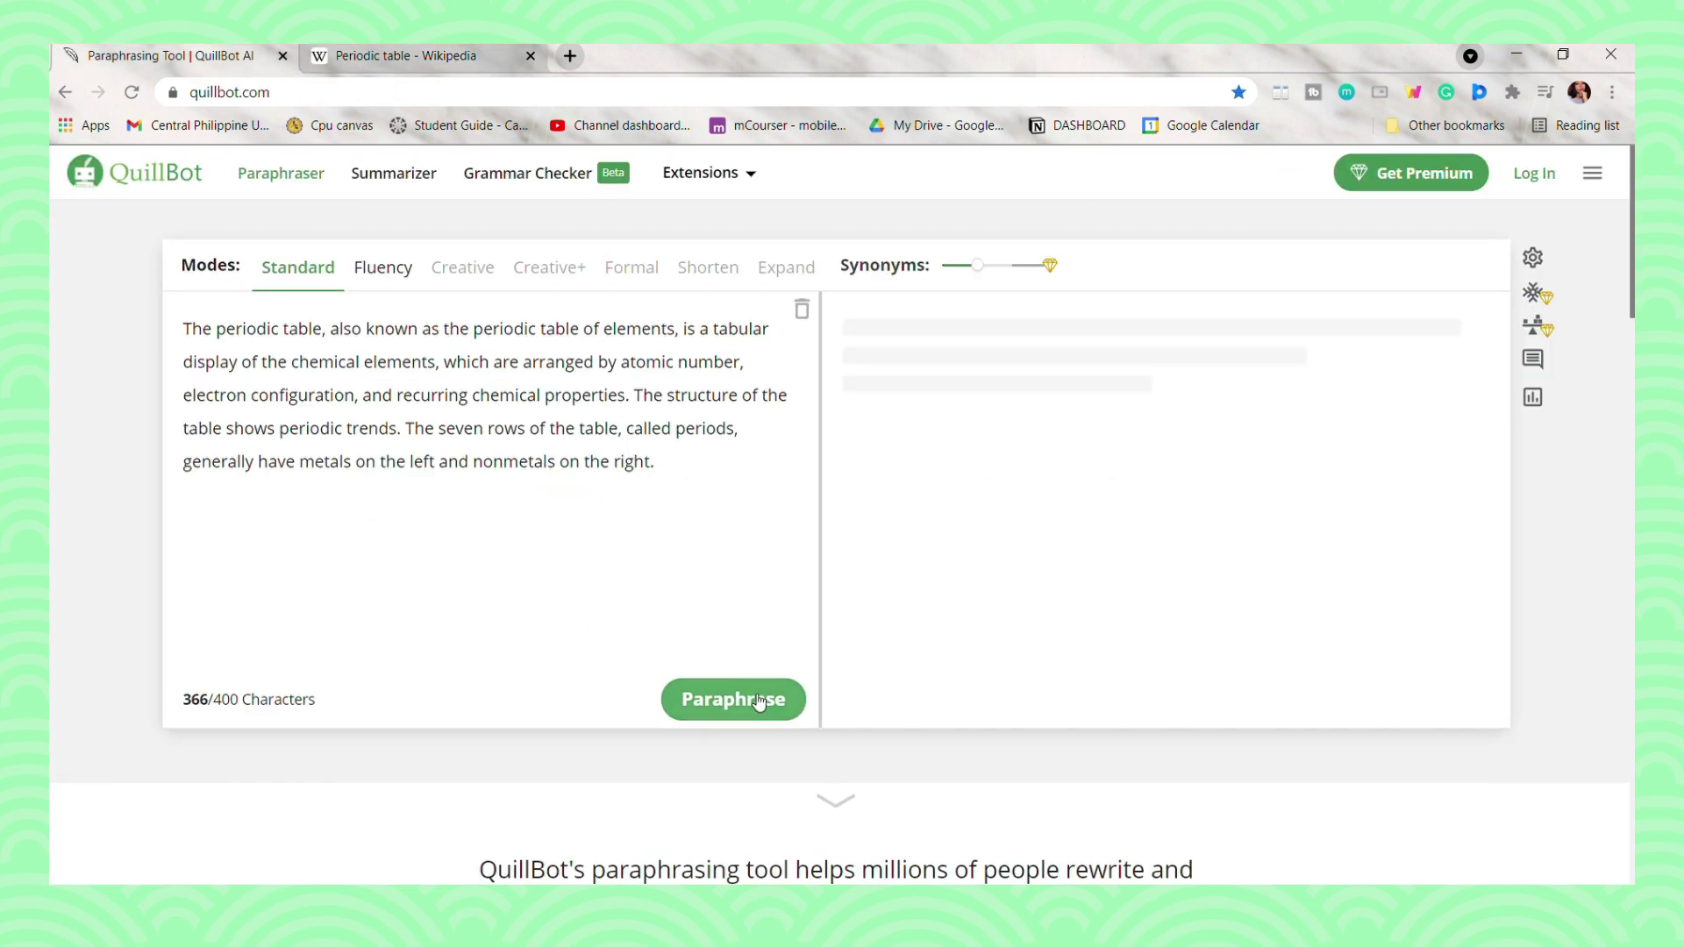
pyautogui.click(756, 698)
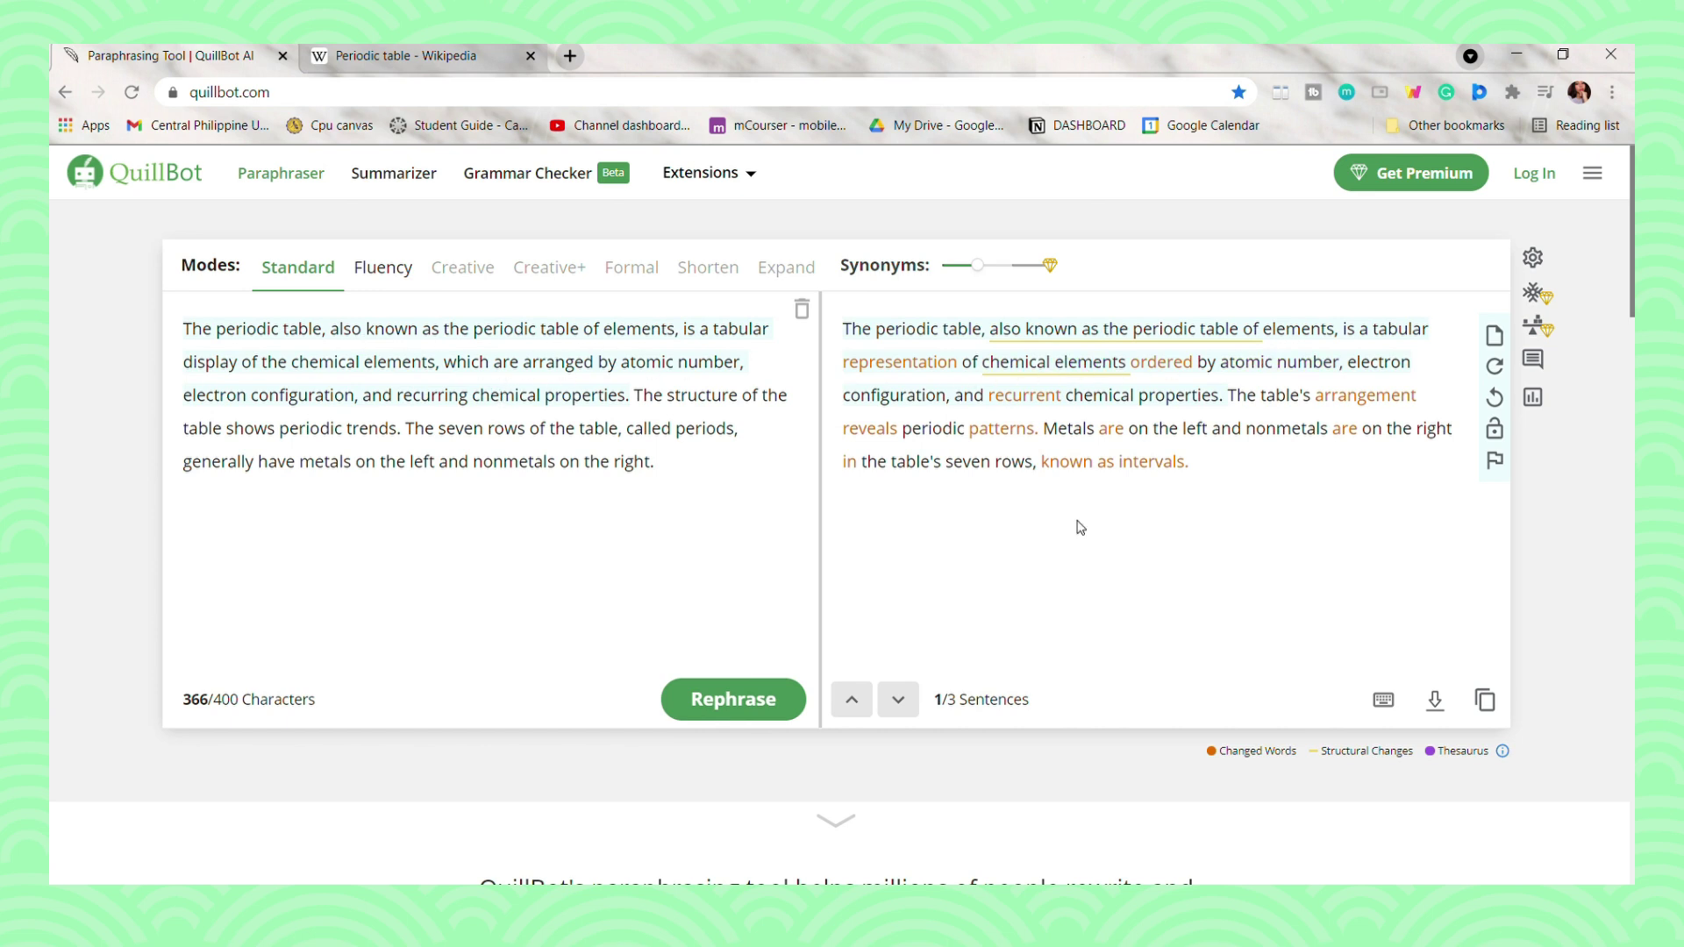
# Step: View the suggested alternatives for "periodic table", "ordered" and "atomic number" in the paraphrased text
pyautogui.click(914, 338)
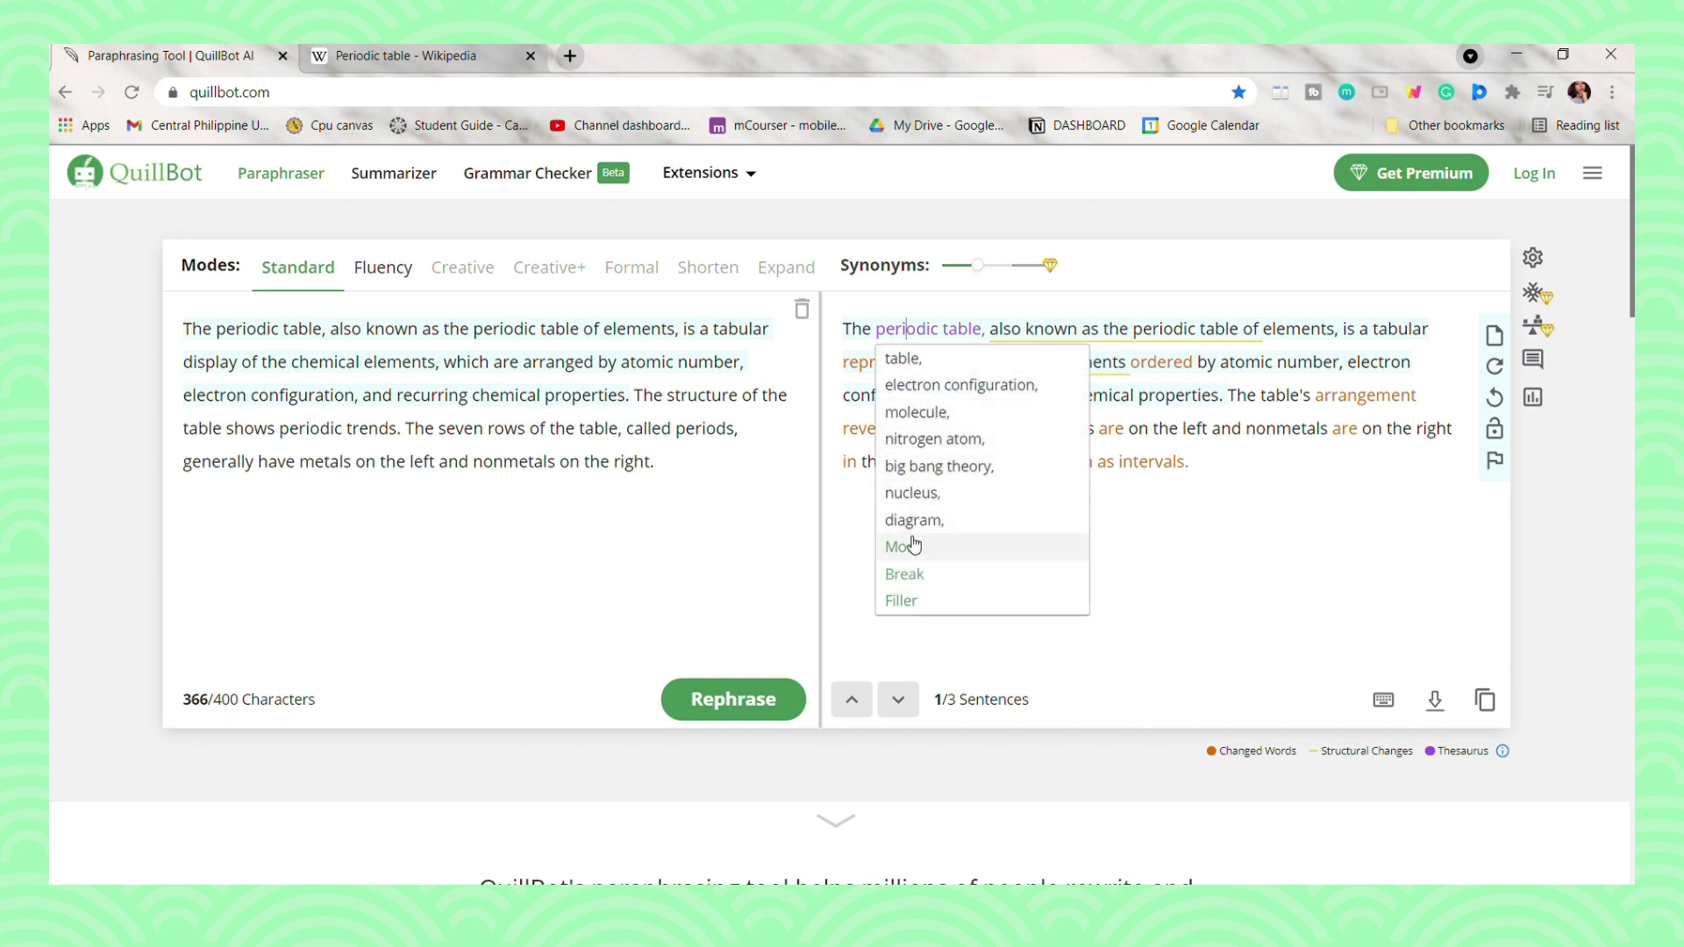
pyautogui.click(1183, 362)
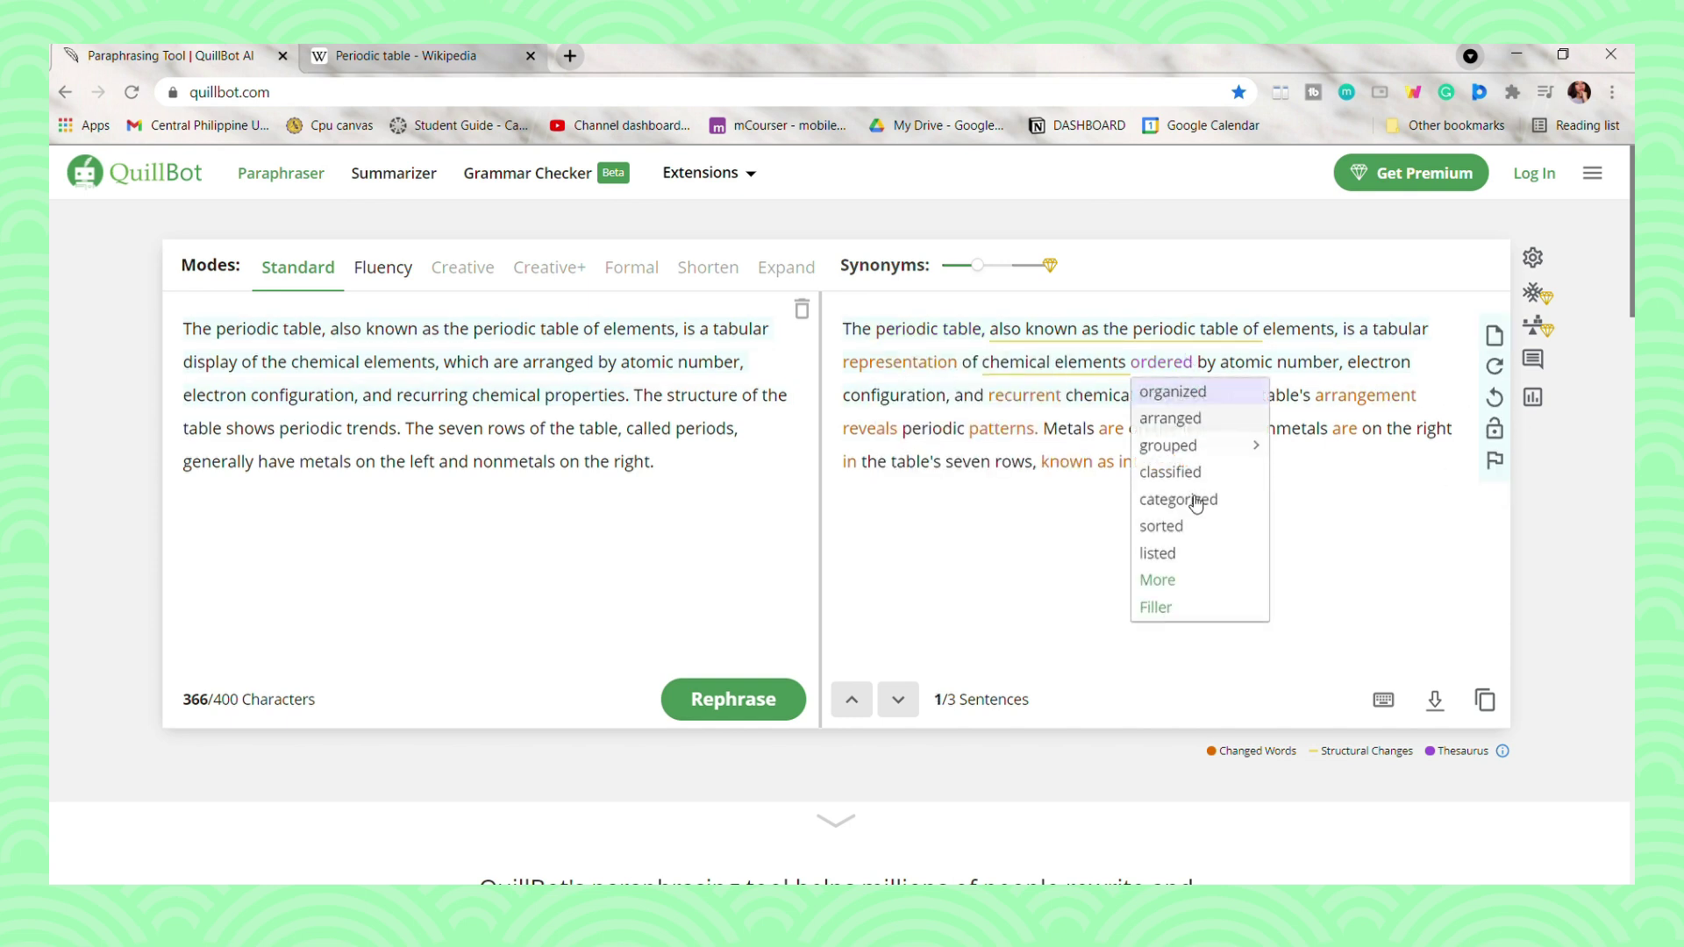
pyautogui.click(1373, 491)
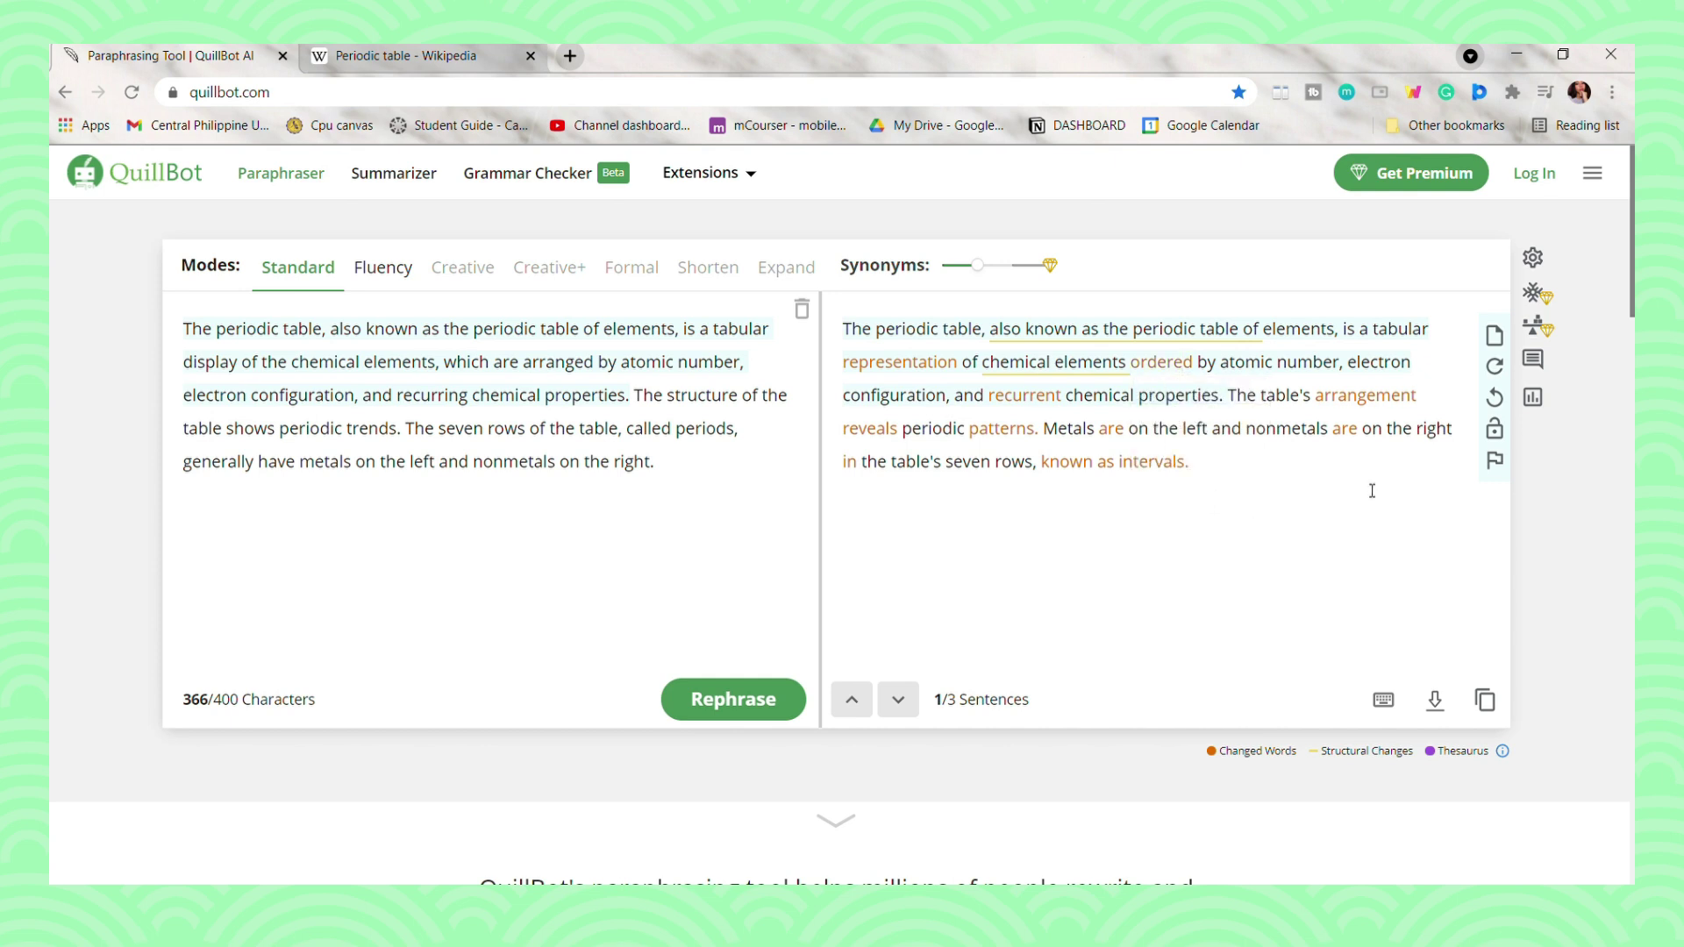
pyautogui.click(1285, 362)
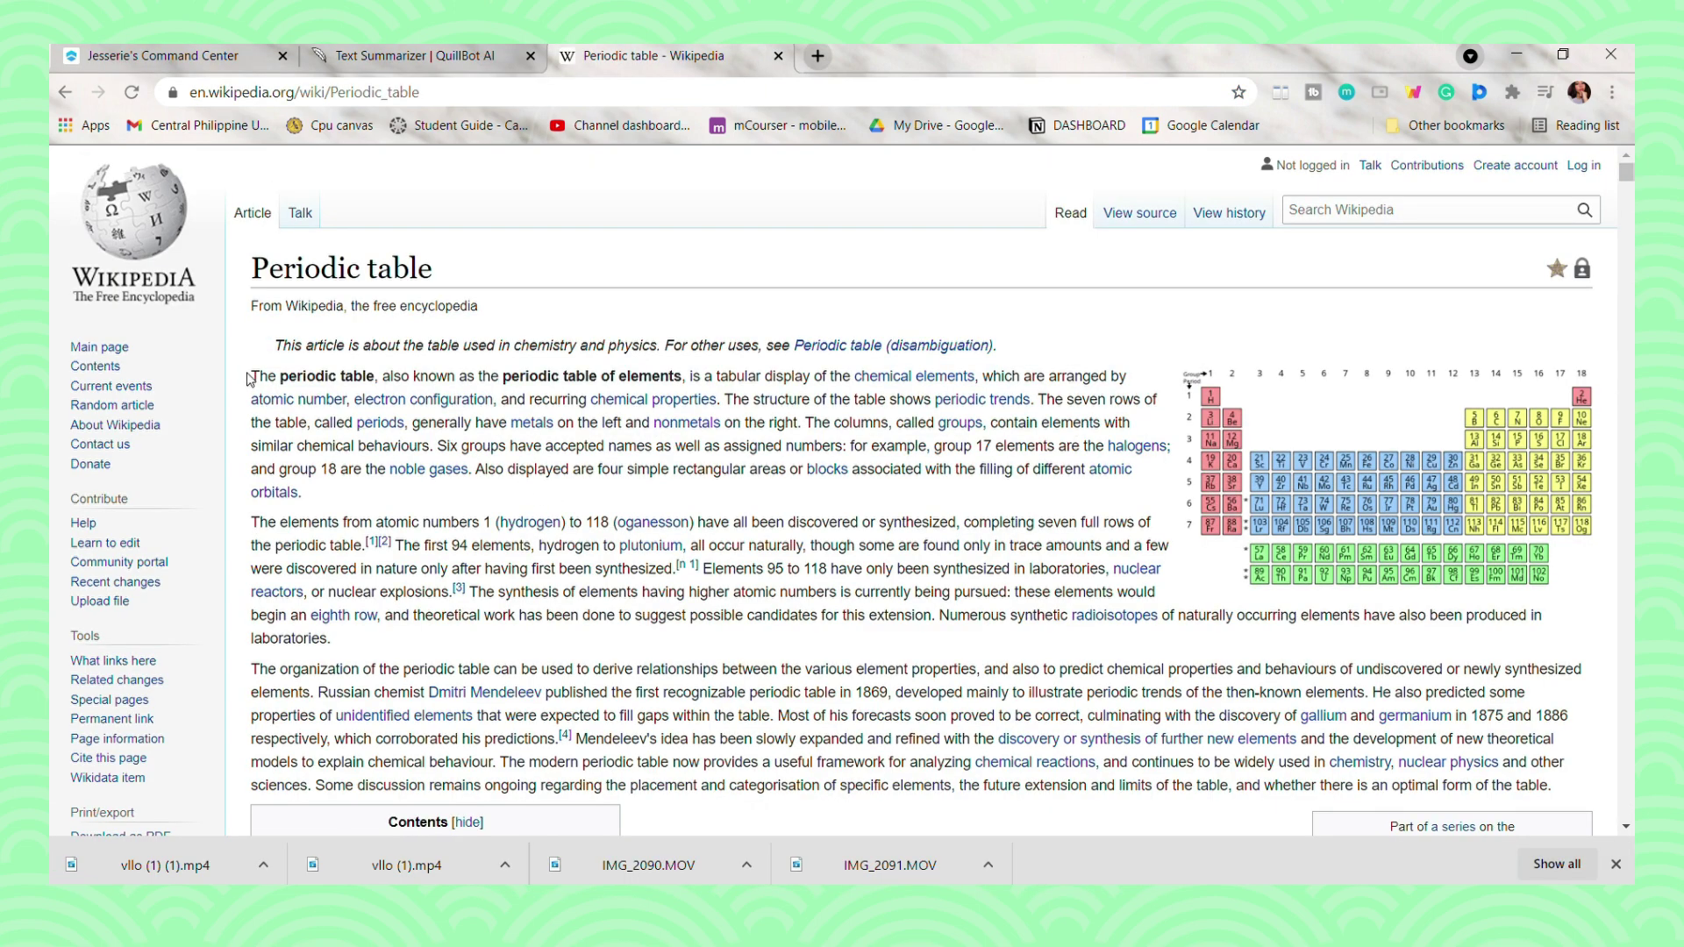
# Step: Replace the QuillBot Summarizer's text with the Wikipedia article's first two paragraphs and summarize them as a paragraph
pyautogui.moveTo(249, 378)
pyautogui.mouseDown()
pyautogui.moveTo(614, 570)
pyautogui.moveTo(445, 638)
pyautogui.mouseUp()
pyautogui.hotkey('ctrl', 'c')
pyautogui.click(480, 48)
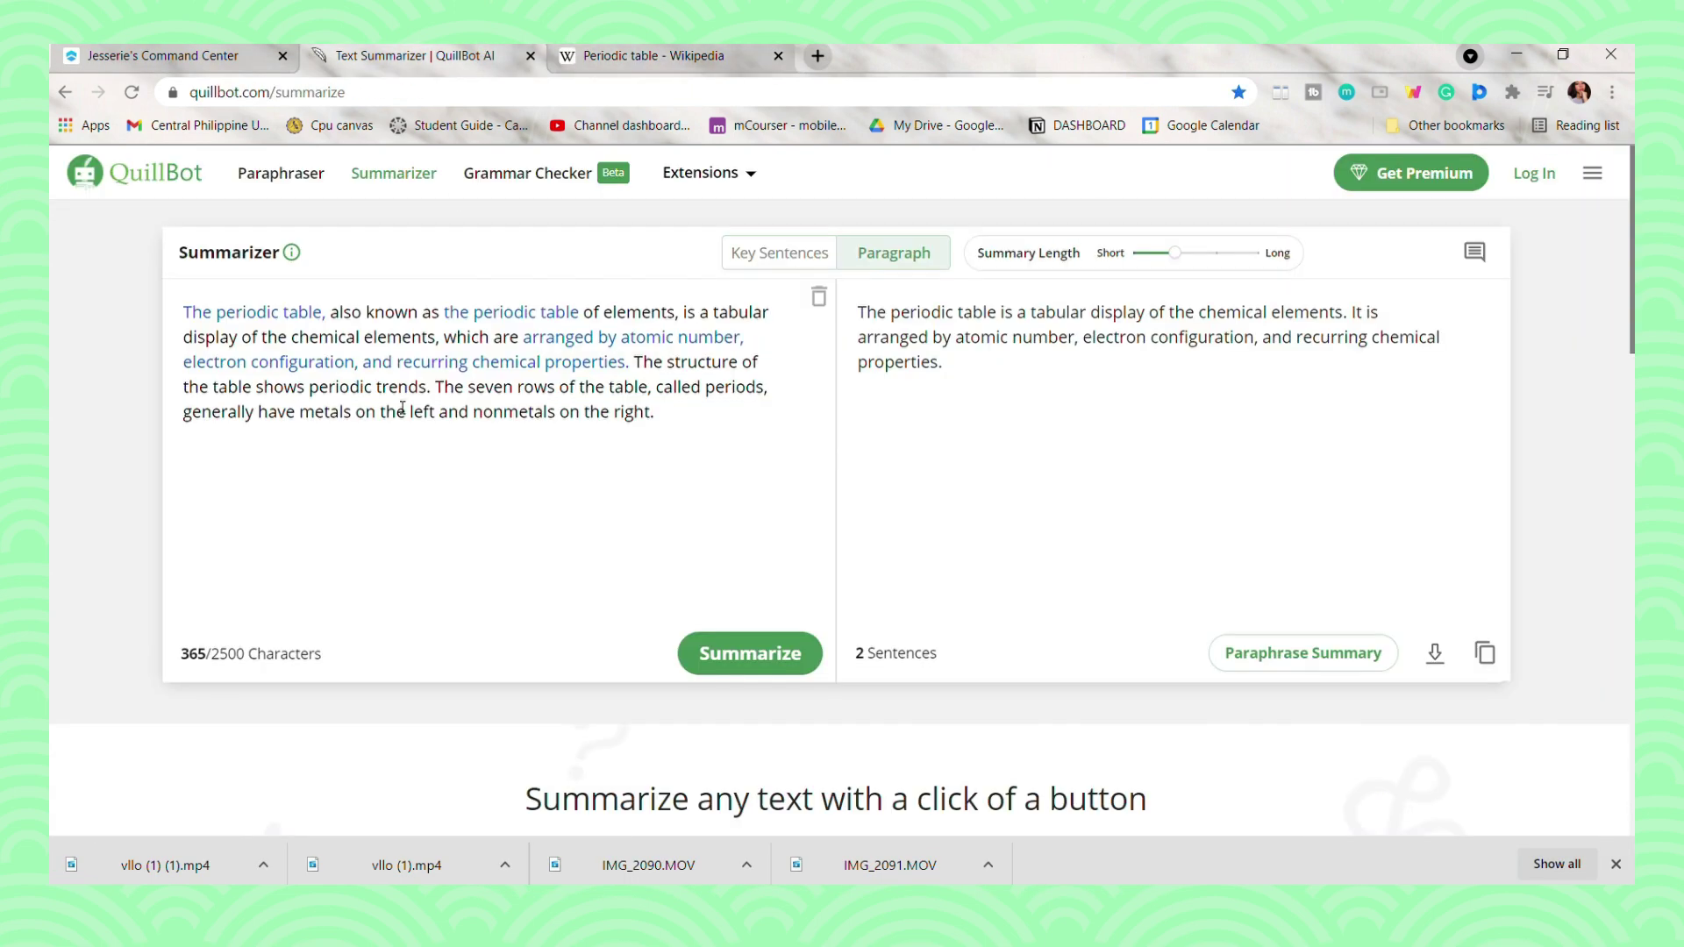
pyautogui.click(403, 408)
pyautogui.hotkey('ctrl', 'a')
pyautogui.hotkey('ctrl', 'v')
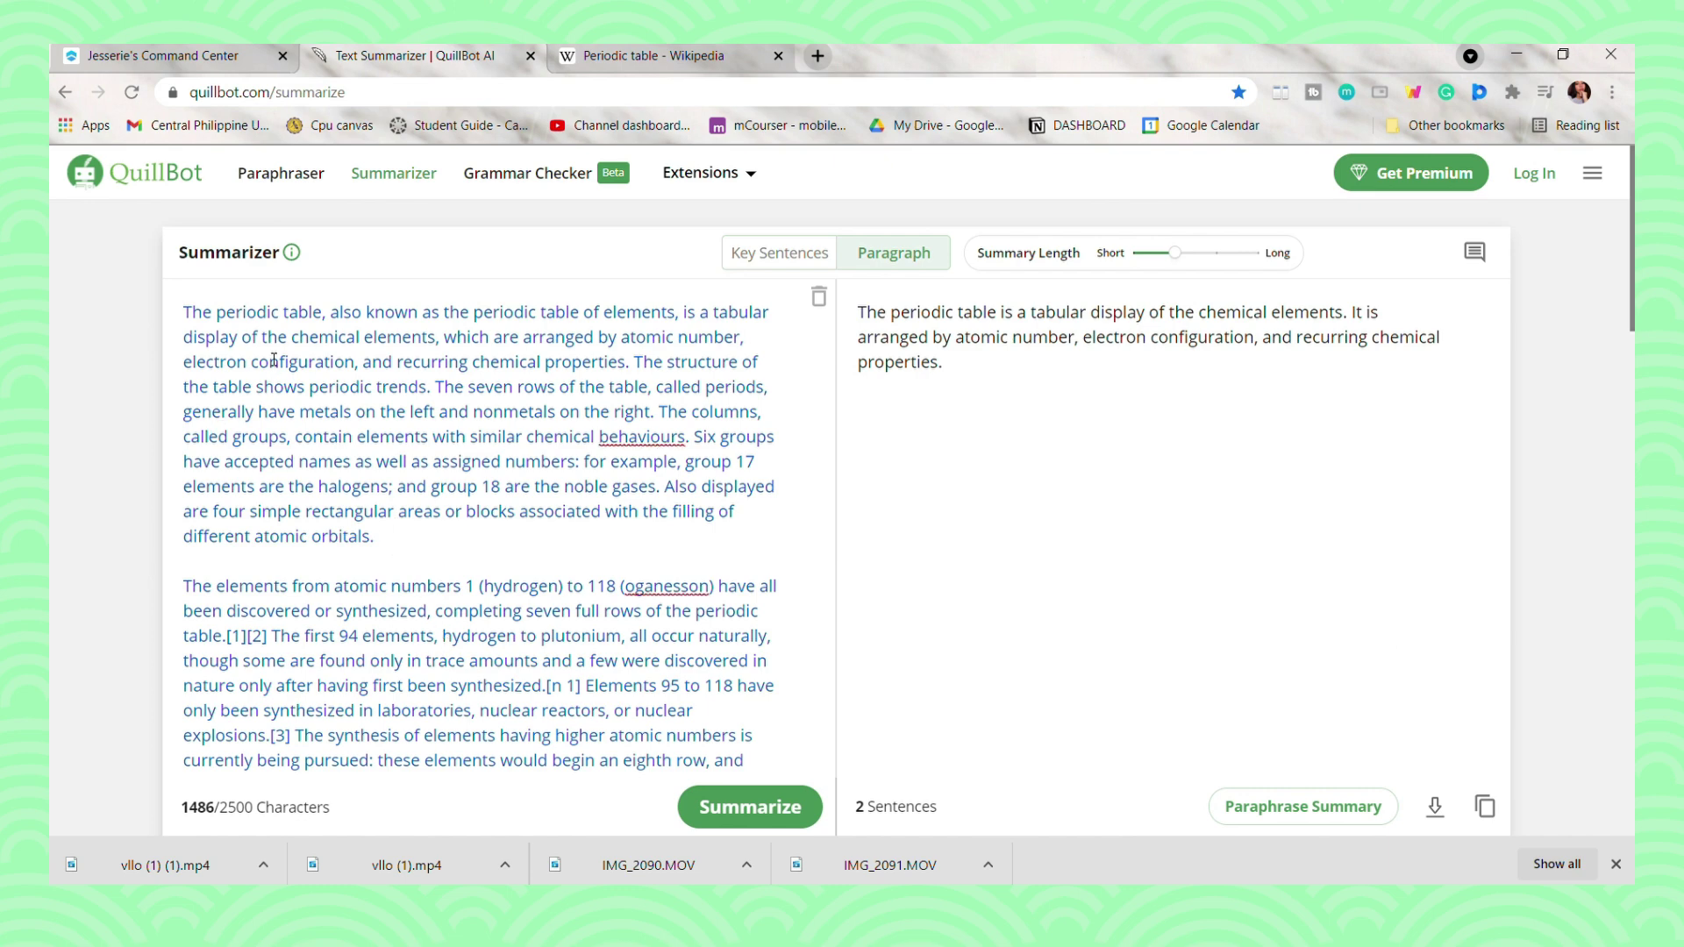
pyautogui.scroll(-1, 507, 591)
pyautogui.click(706, 807)
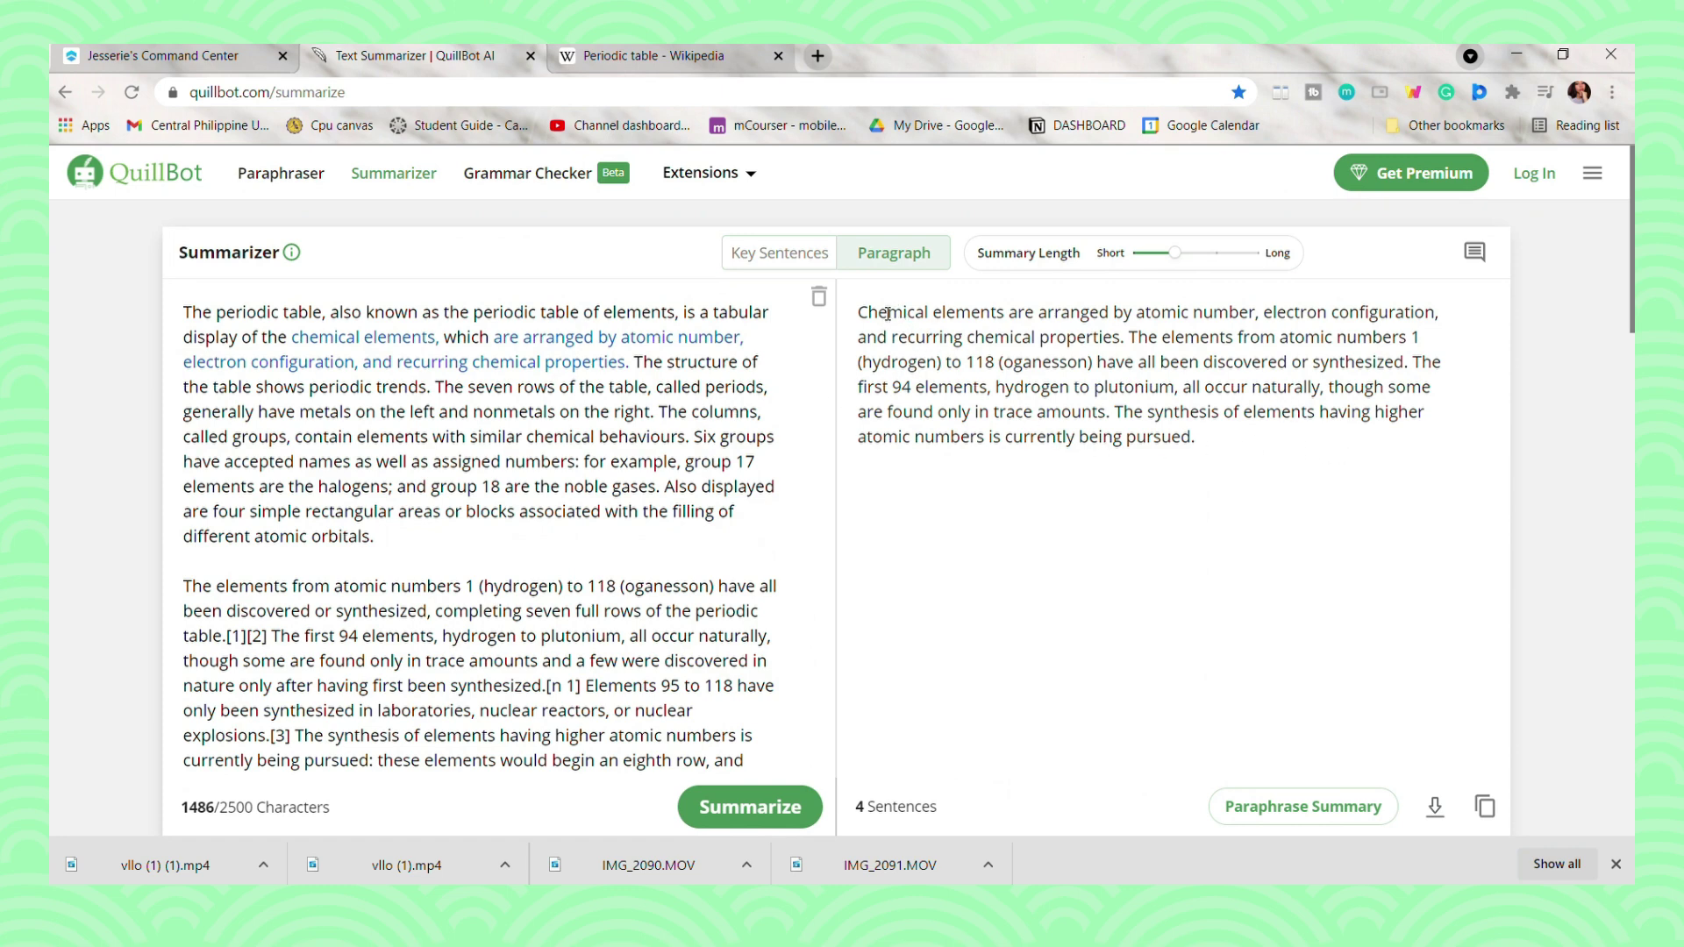
# Step: Copy the full summary and paste it into QuillBot's Grammar Checker
pyautogui.click(1485, 806)
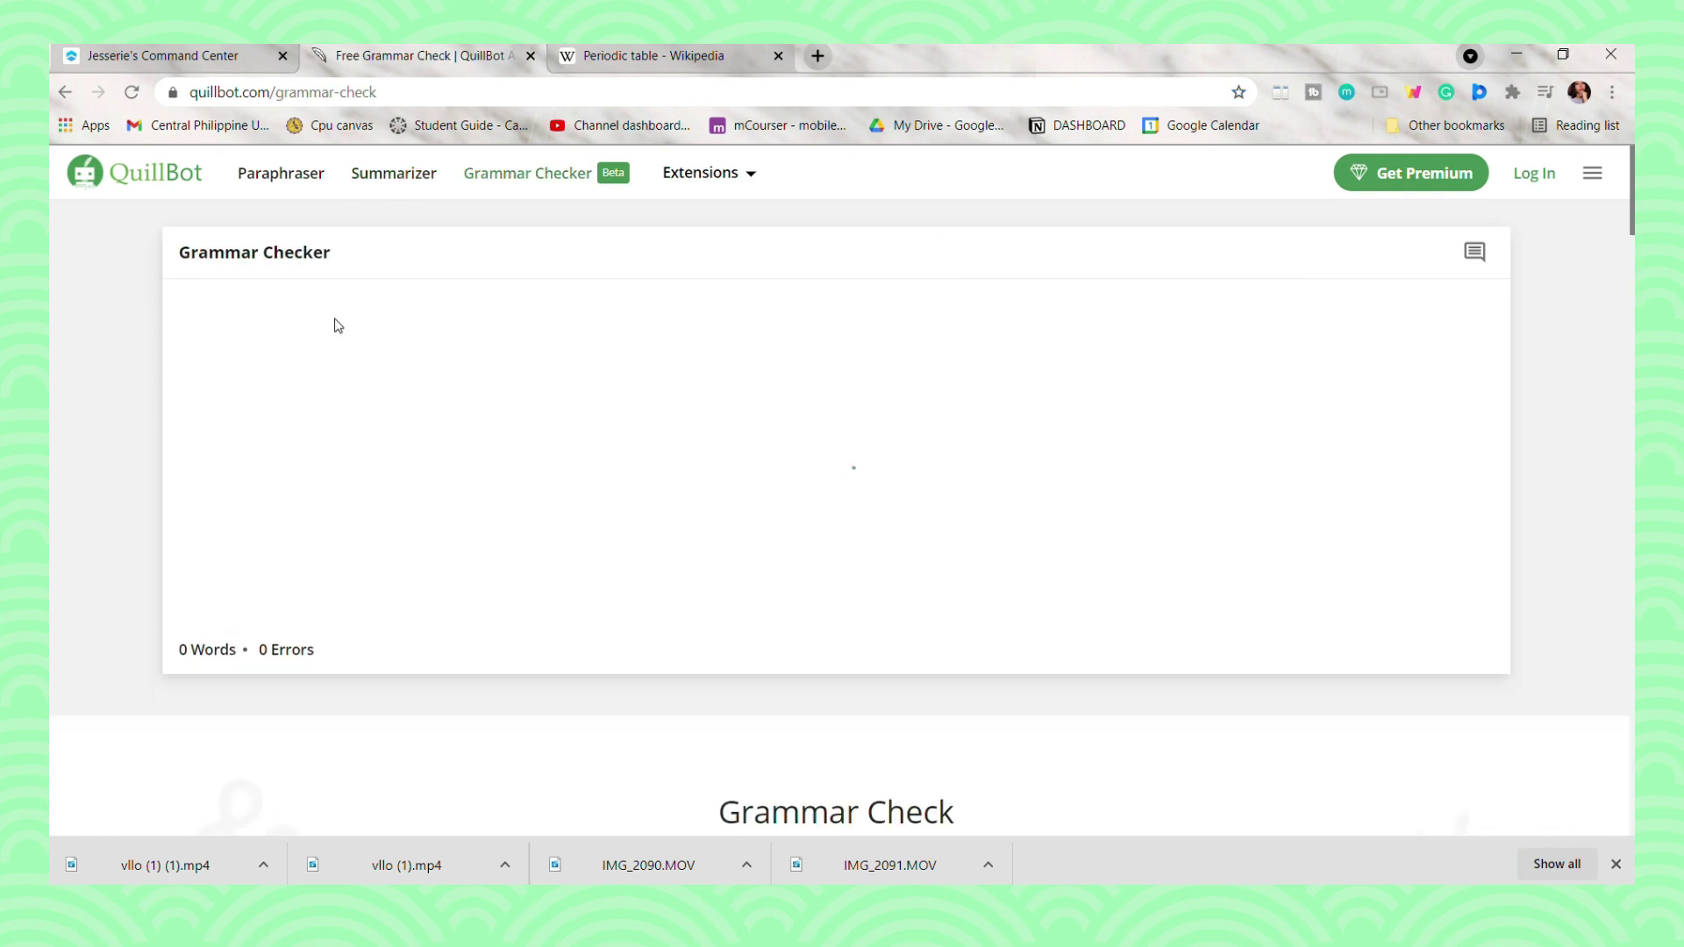
pyautogui.click(238, 335)
pyautogui.hotkey('ctrl', 'v')
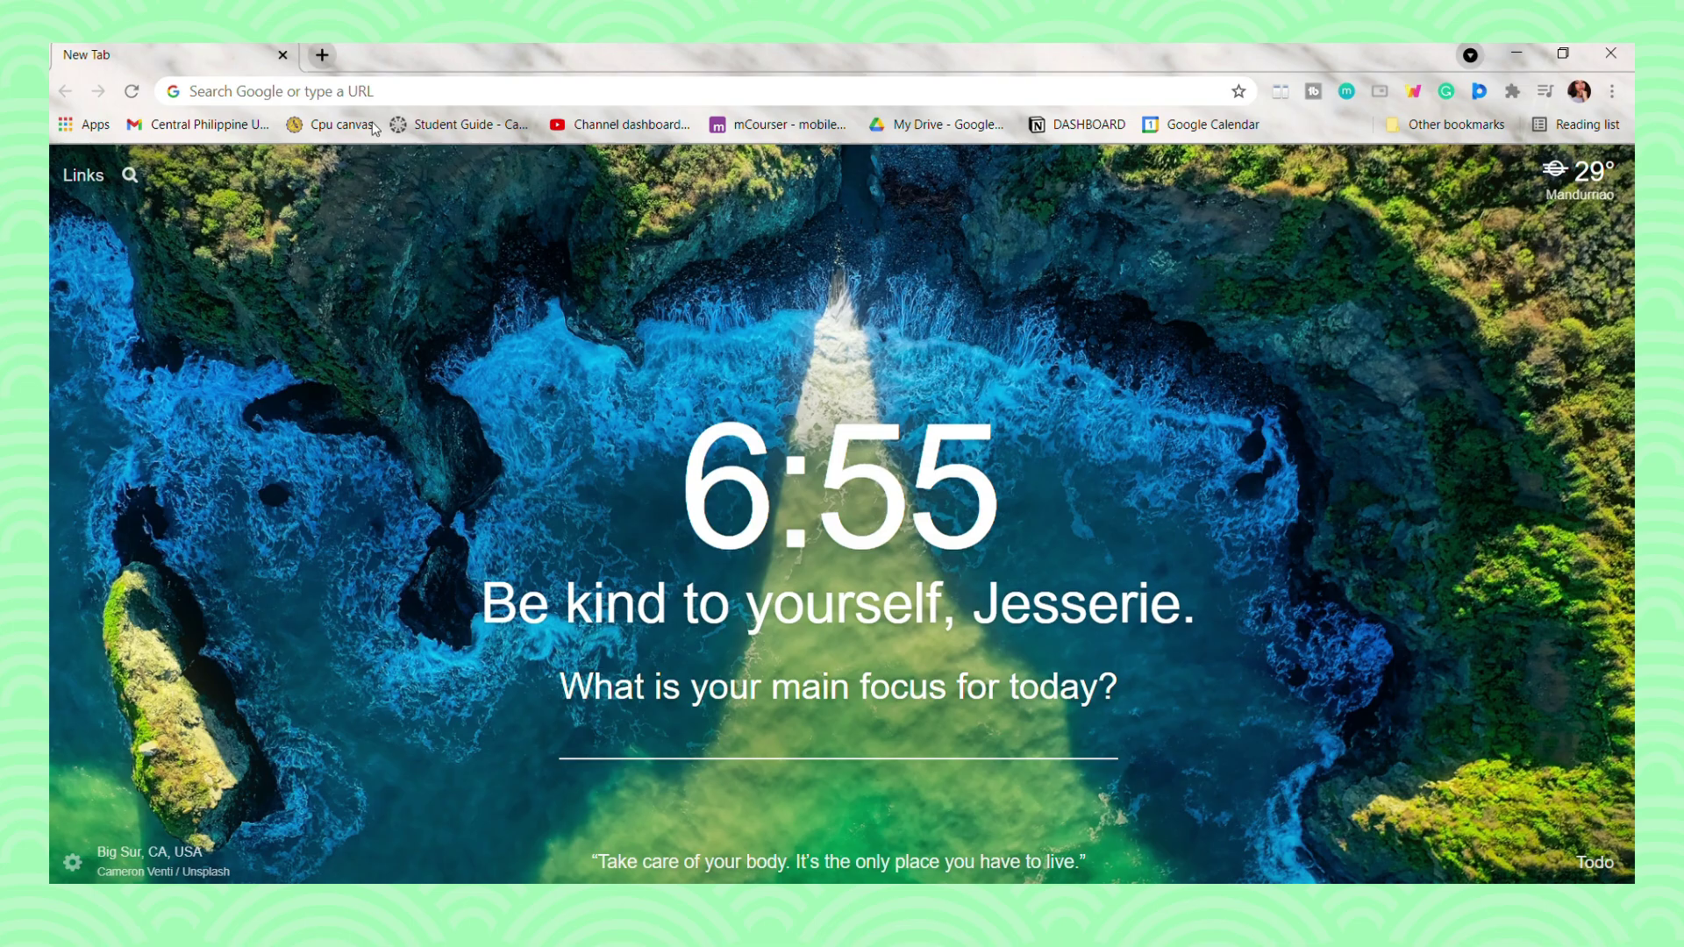
# Step: Open grammarly.com and create a new document
pyautogui.write('grammarly.com')
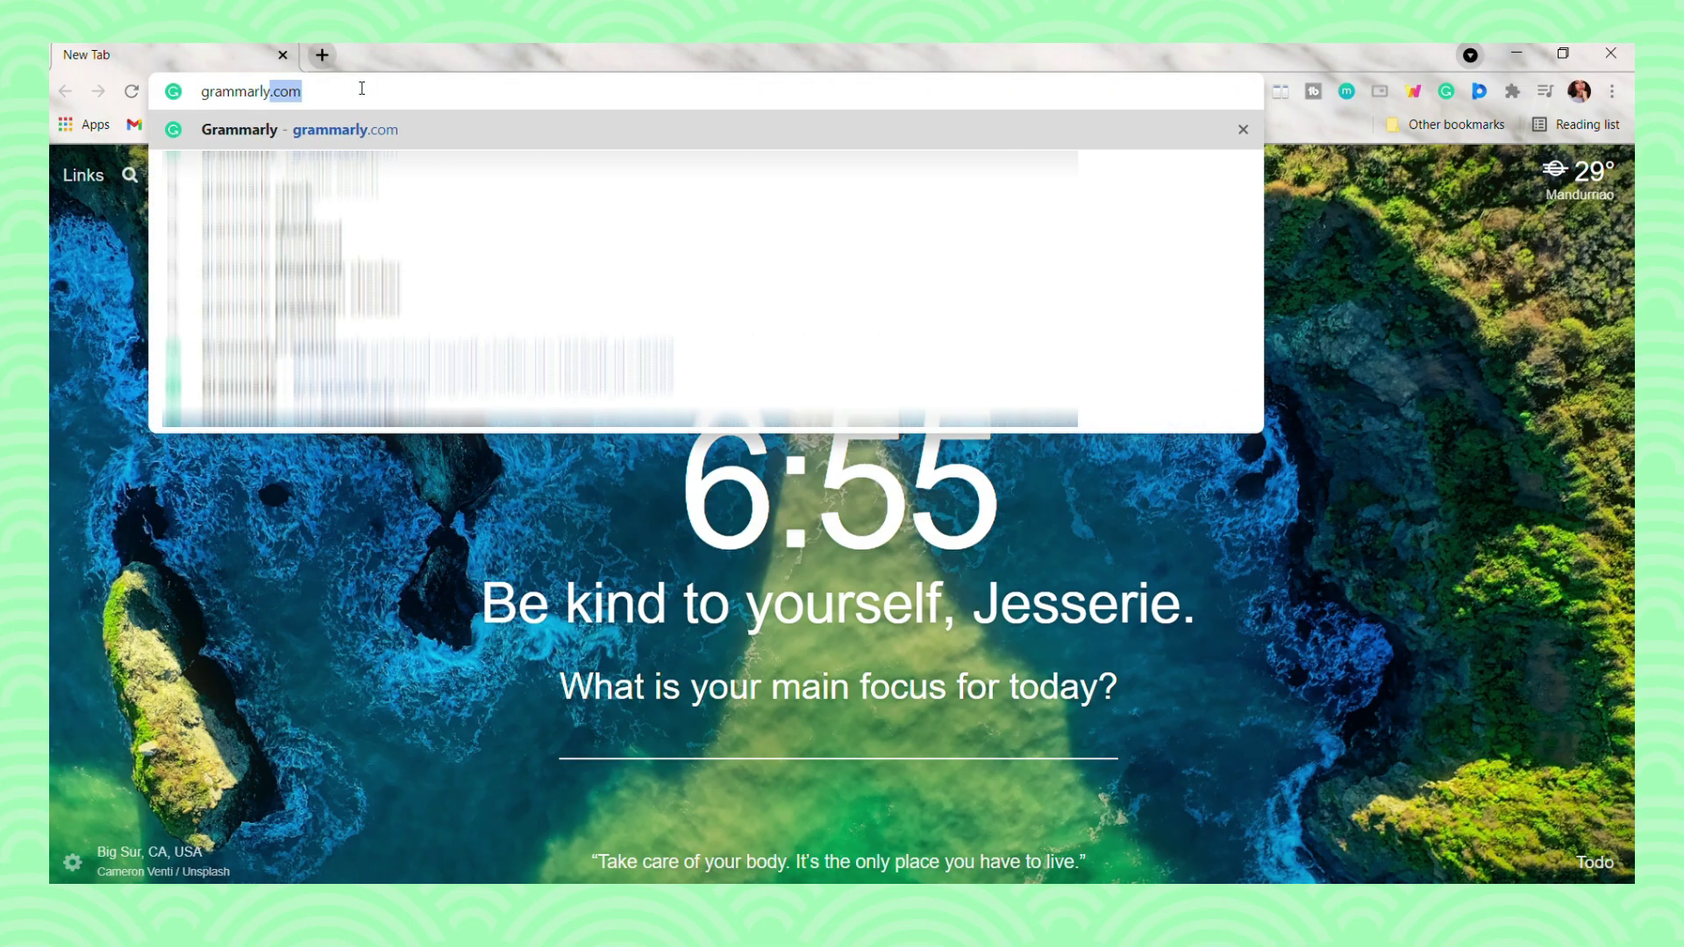
pyautogui.press('Return')
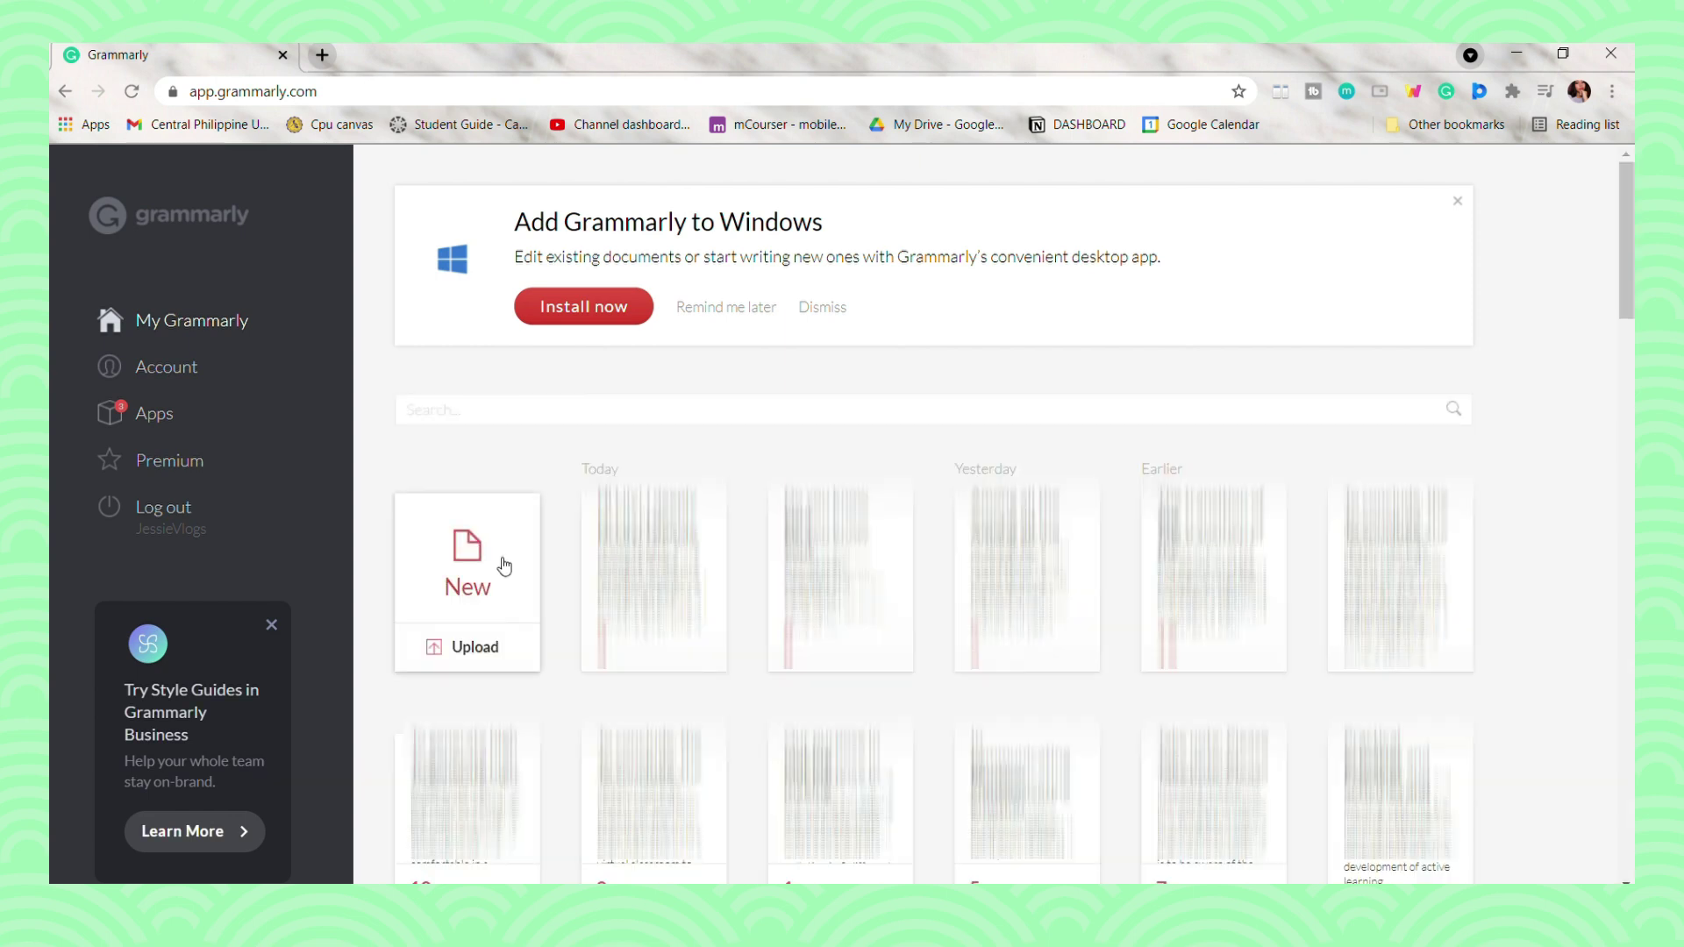
pyautogui.click(504, 566)
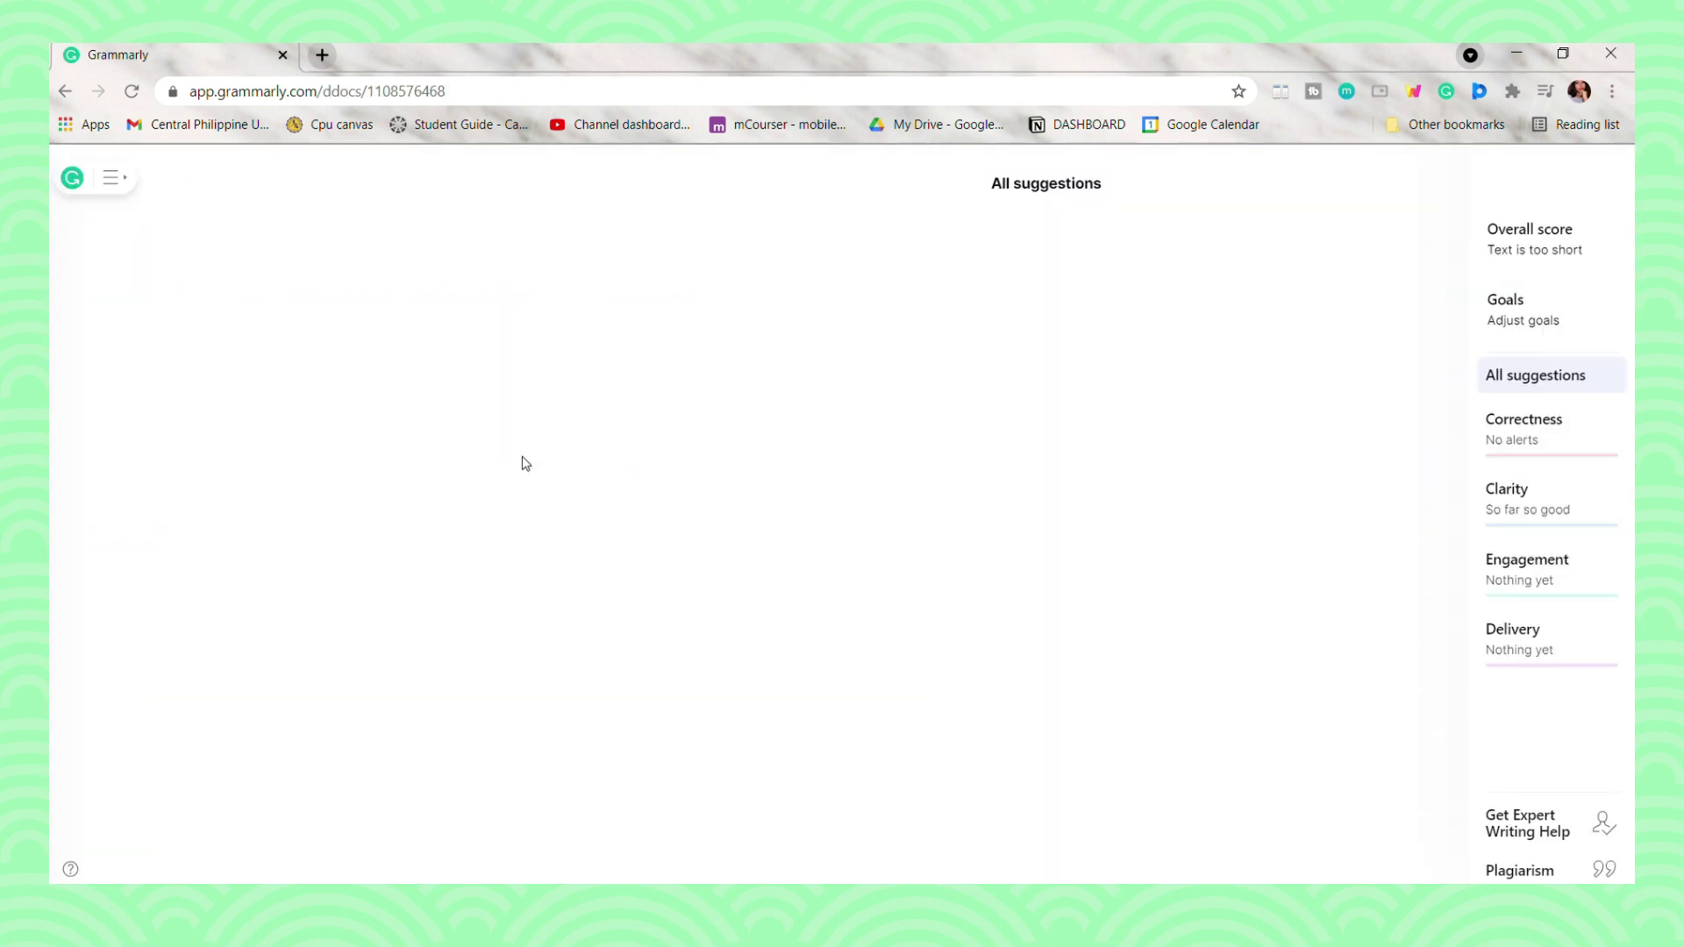
# Step: Write the deliberately misspelled text "helo everyone. thank you for watching the videu." in the new document
pyautogui.write('helo')
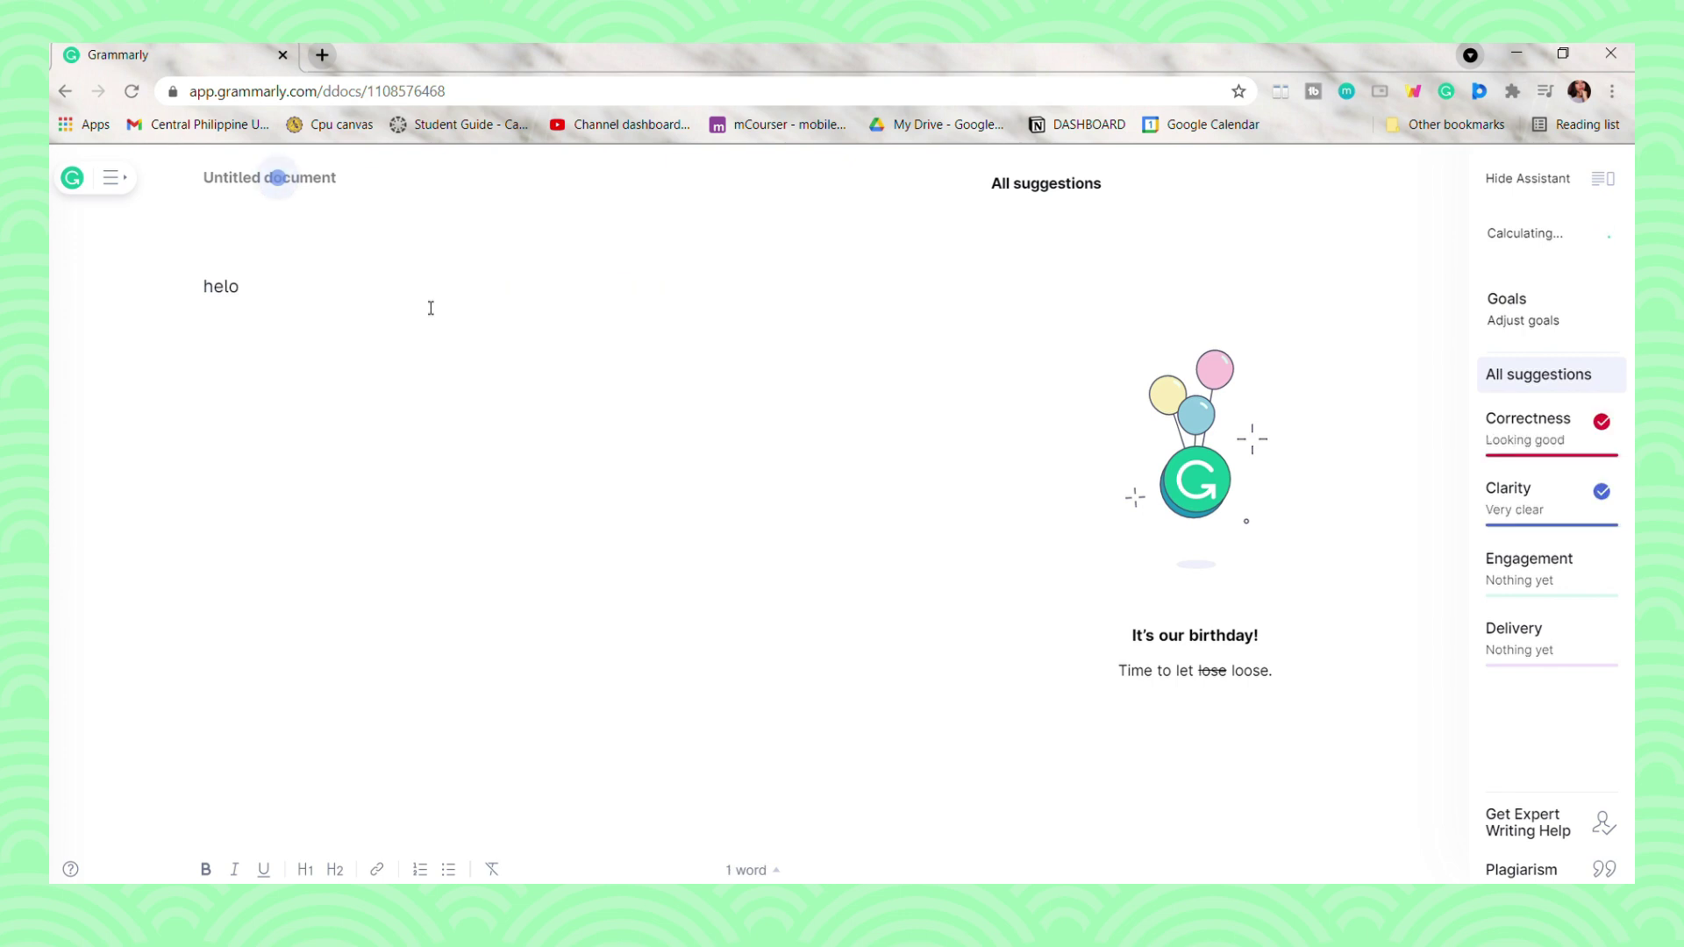
pyautogui.write(' evryo')
pyautogui.press('BackSpace')
pyautogui.press('BackSpace')
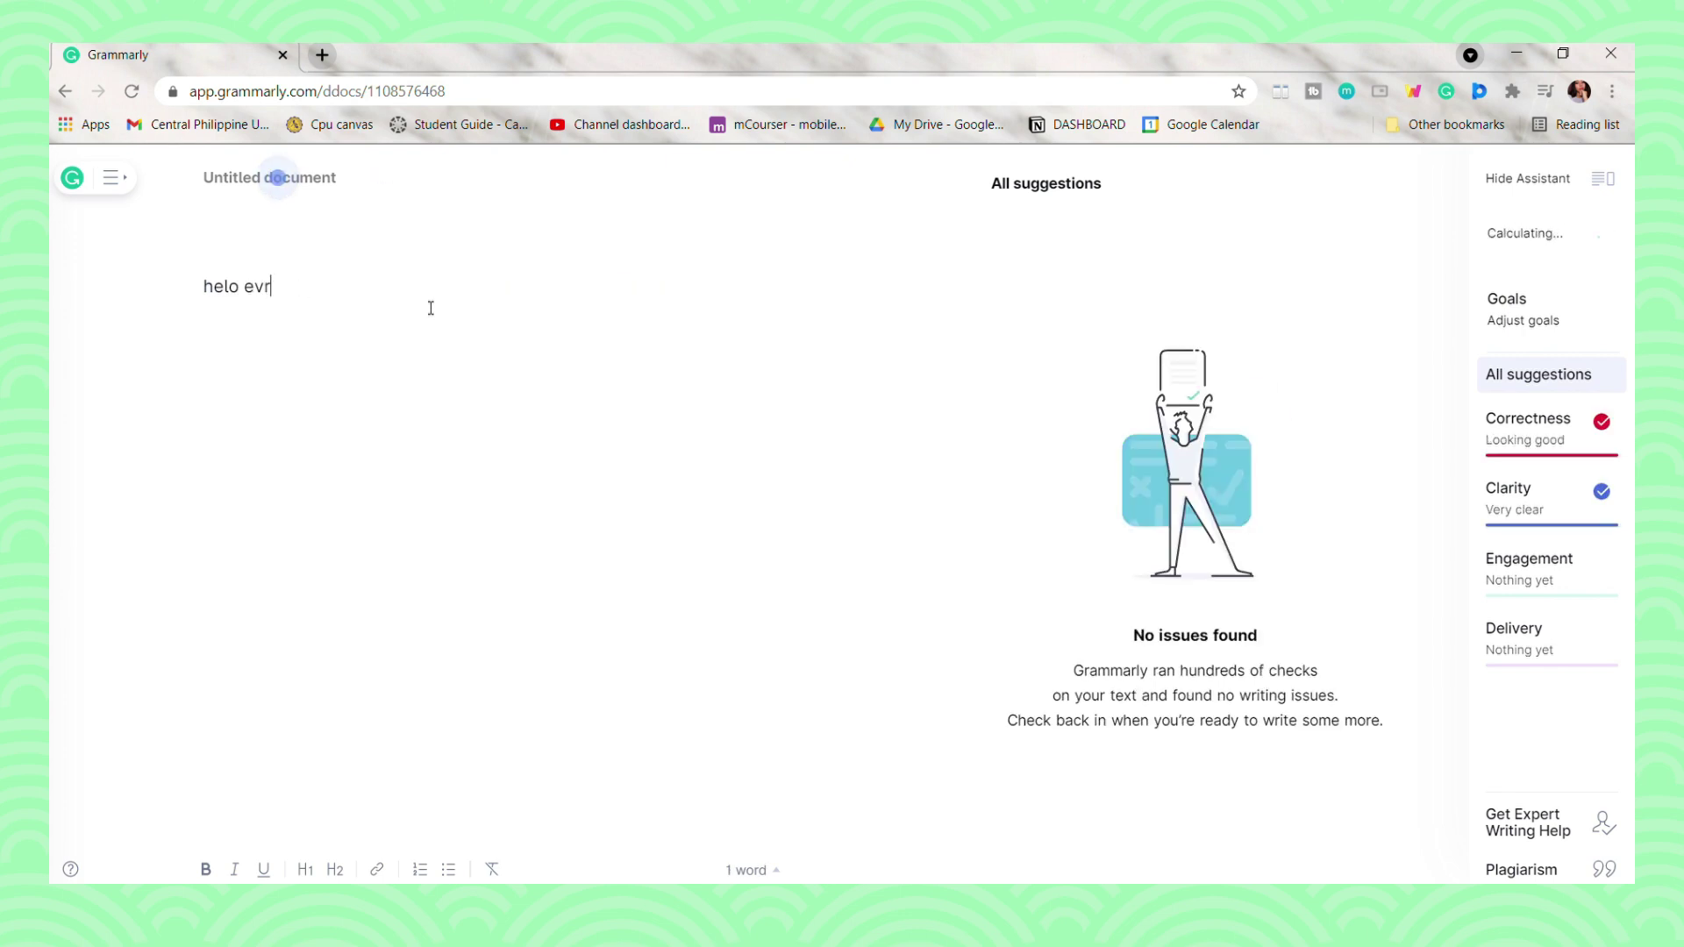
pyautogui.write('eryone. thank you')
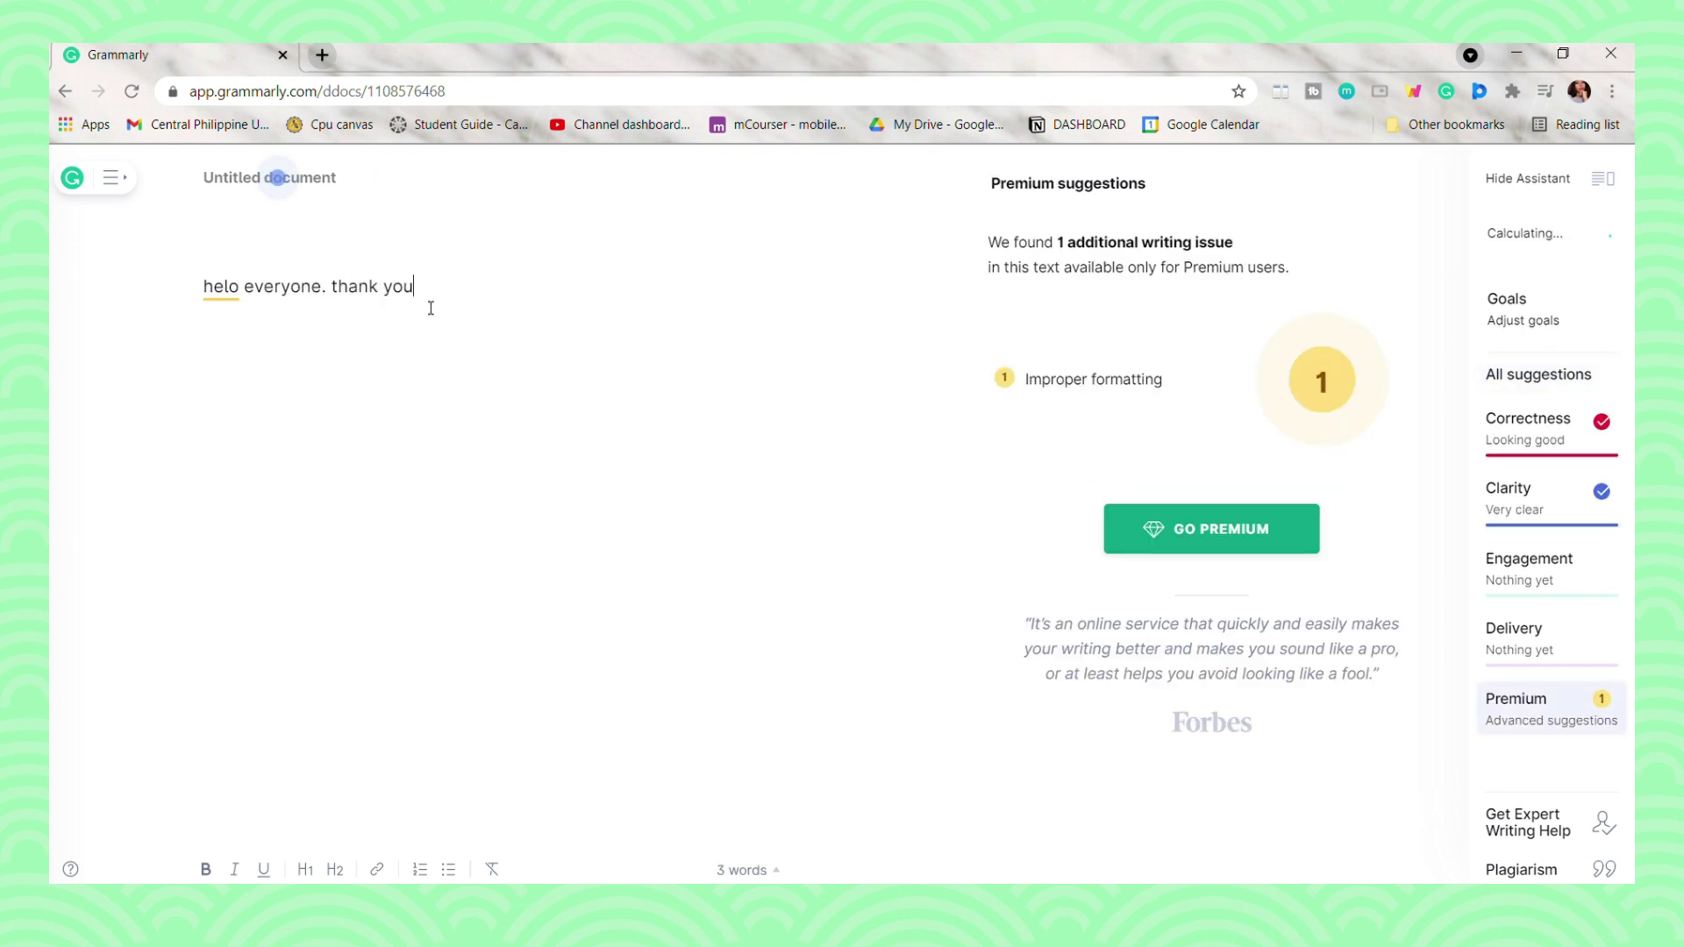
pyautogui.write(' for watchin')
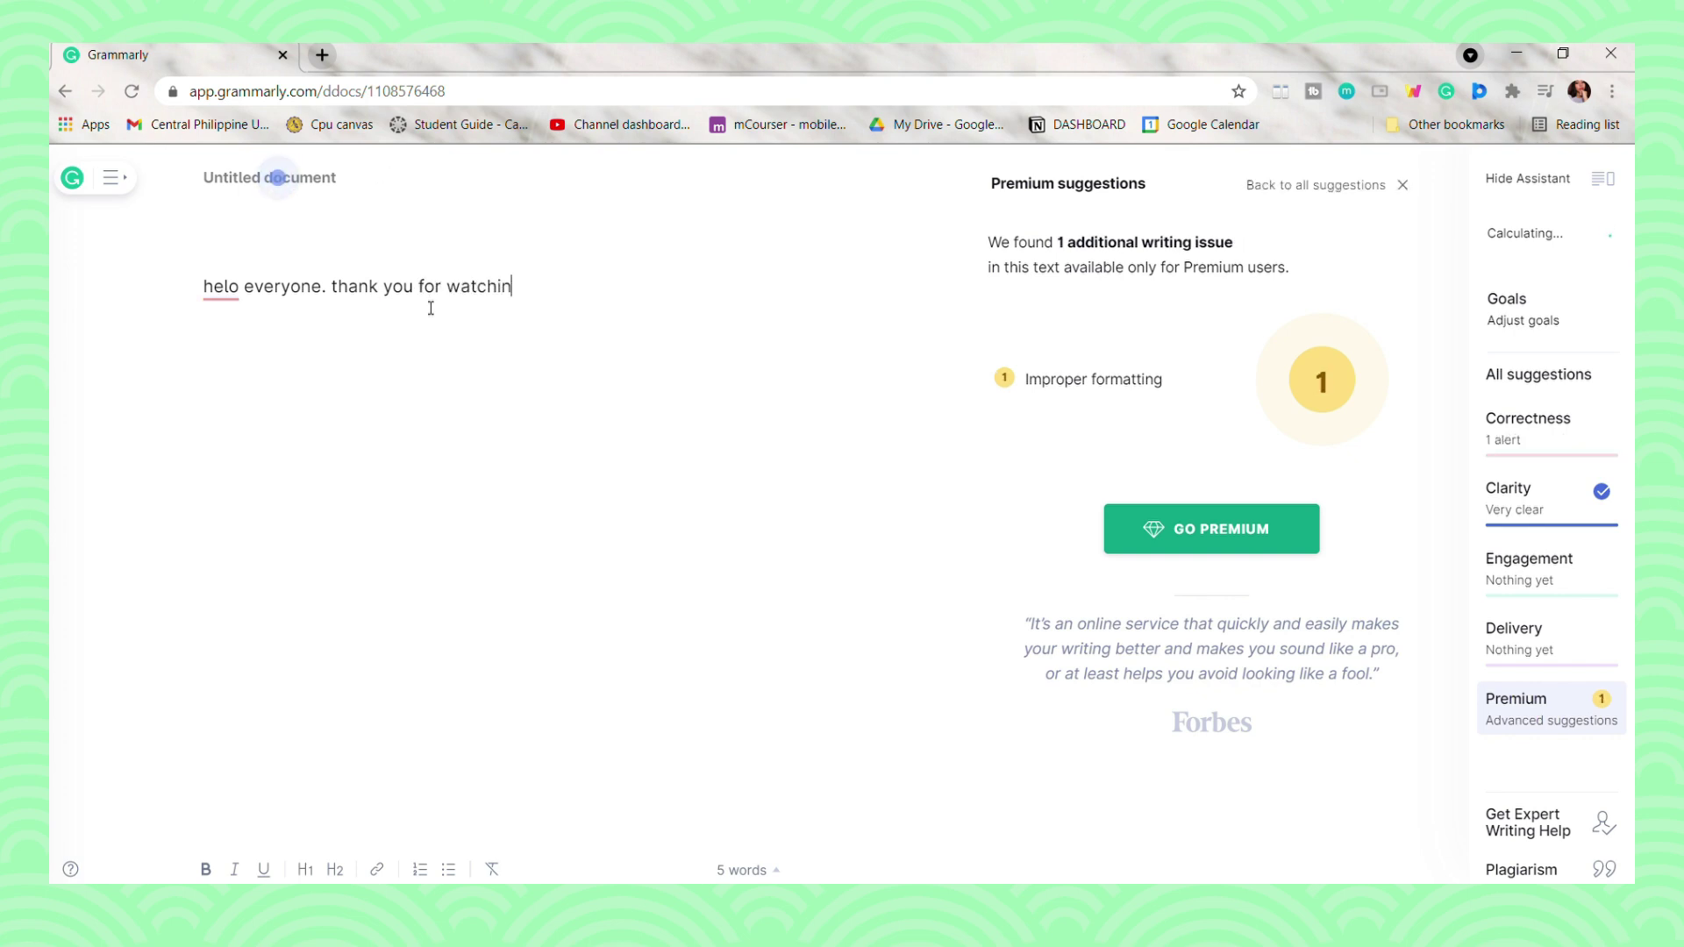
pyautogui.write('g the videu.')
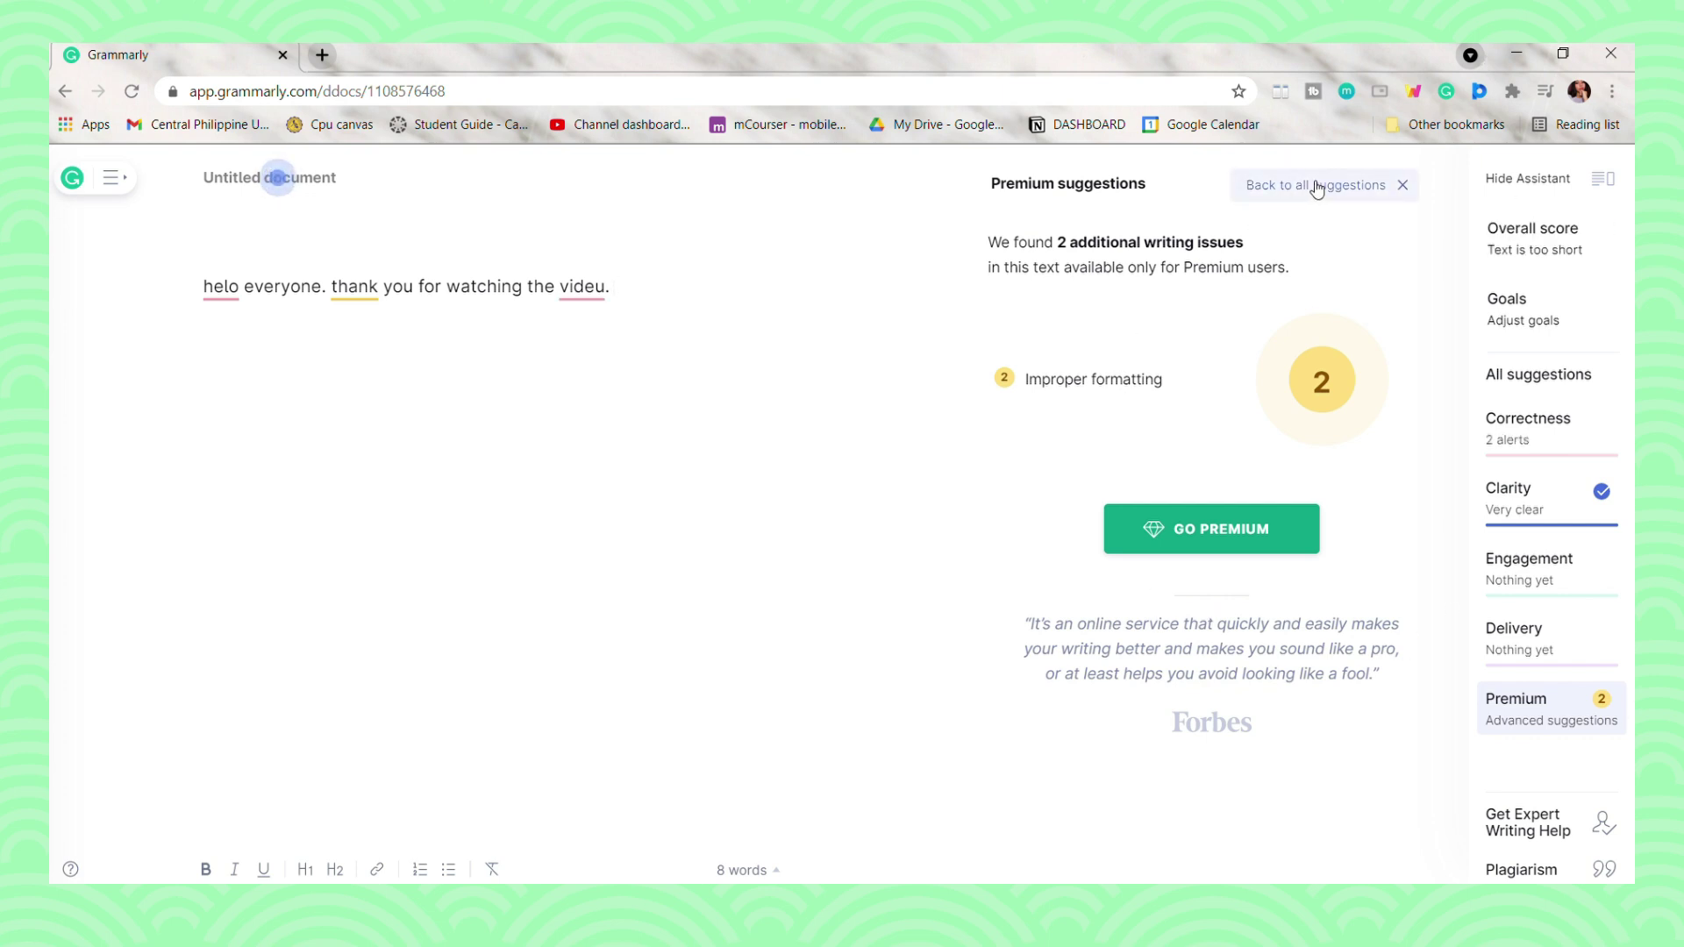
# Step: Return to all suggestions and accept the spelling corrections "hello" for "helo" and "video" for "videu"
pyautogui.click(1263, 185)
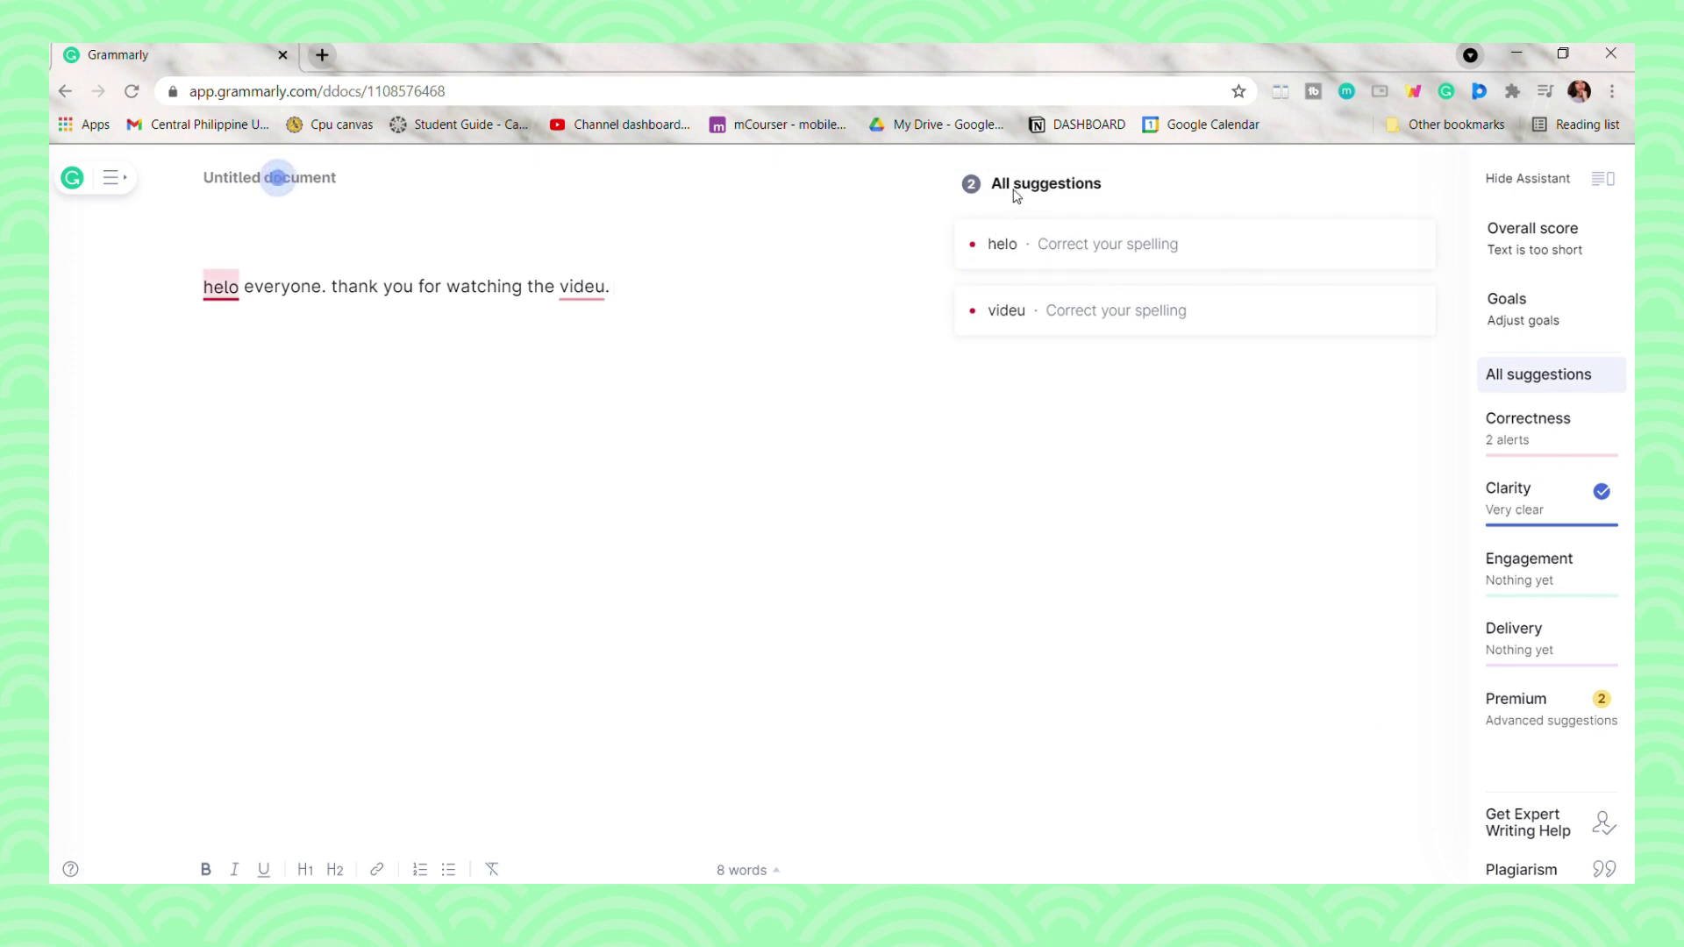
pyautogui.click(1090, 241)
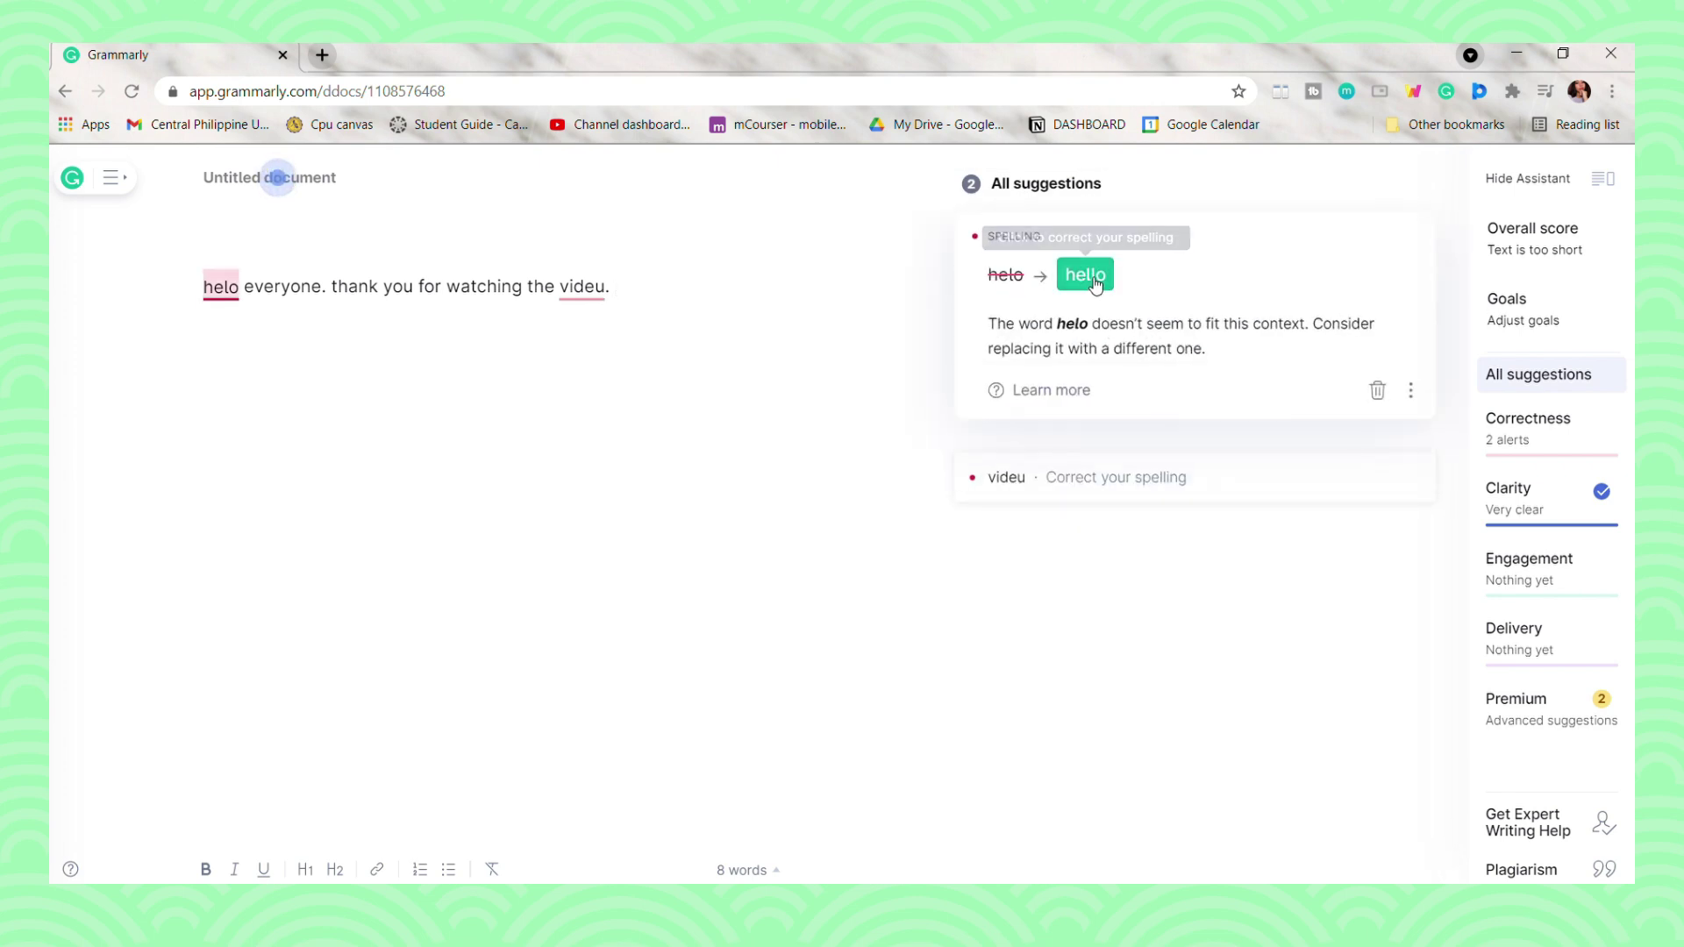
pyautogui.click(1094, 279)
pyautogui.click(1087, 235)
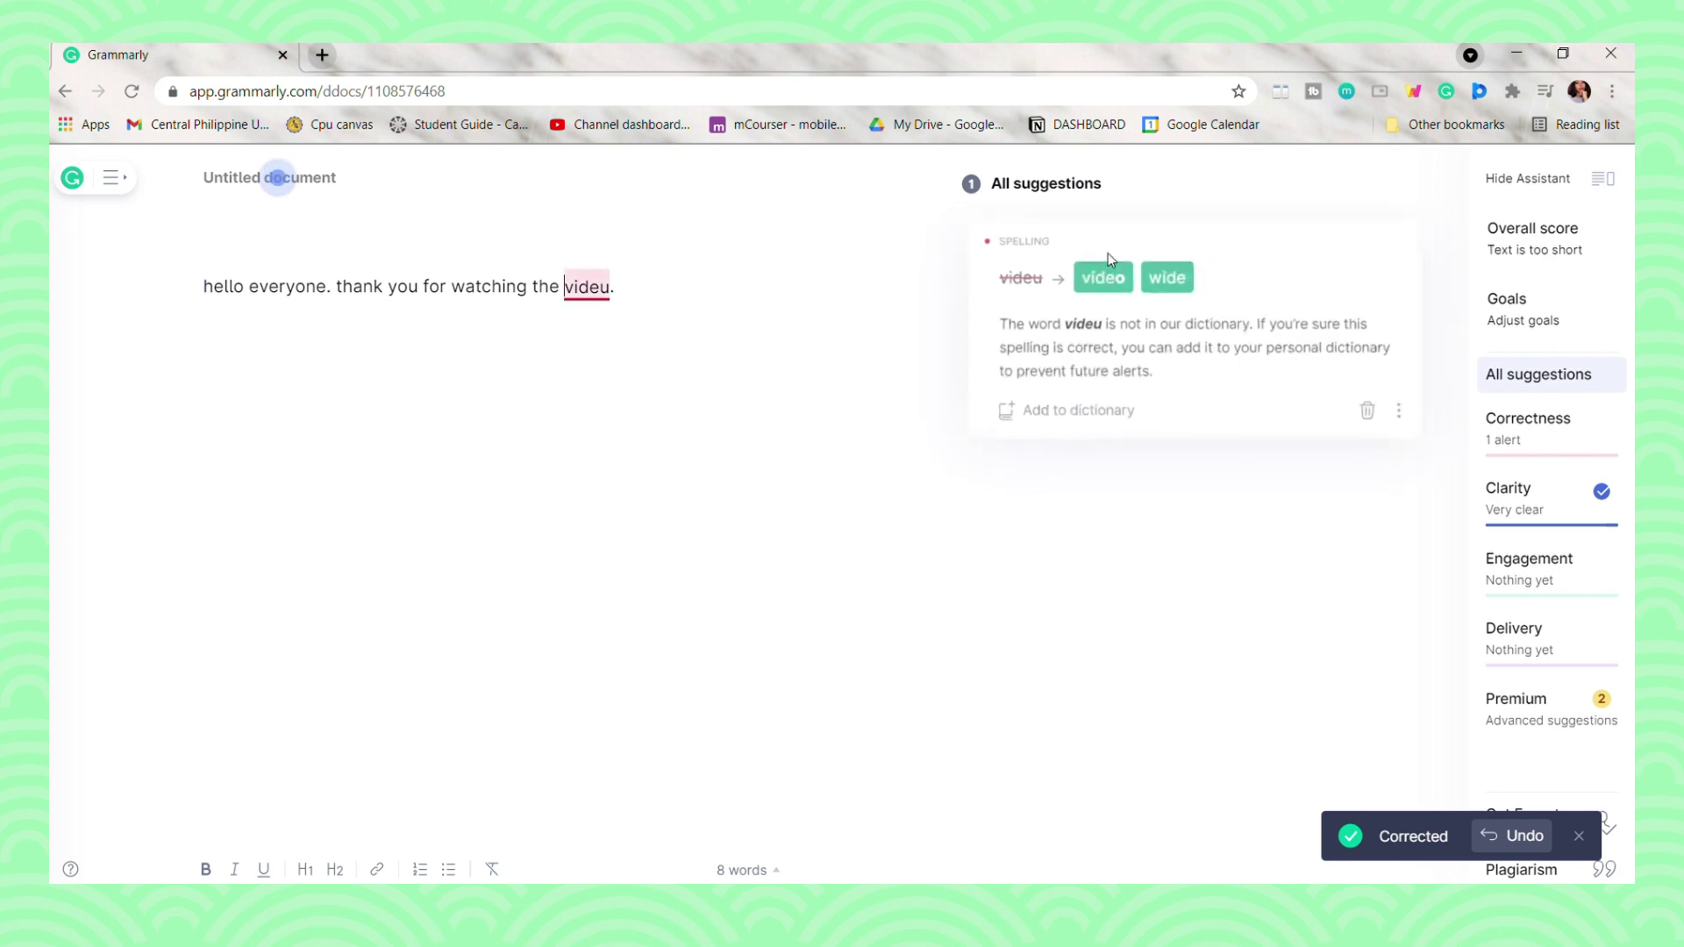
pyautogui.click(1103, 277)
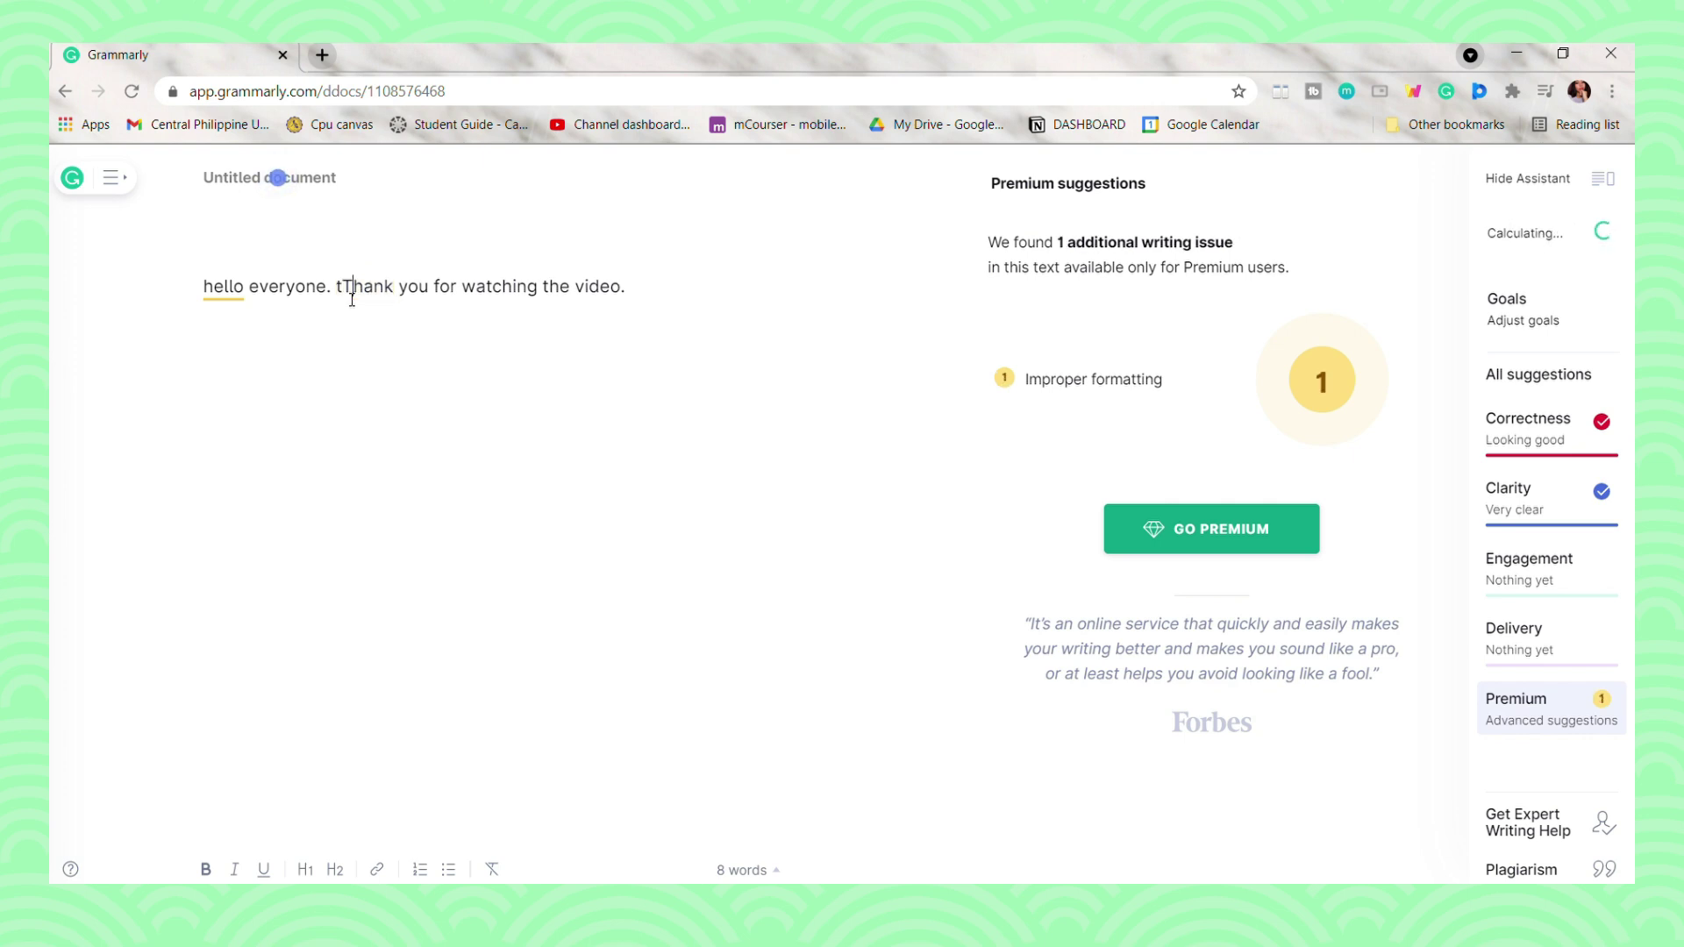
# Step: Capitalize the "T" in "Thank" and delete the lowercase "h" at the start of "hello"
pyautogui.press('BackSpace')
pyautogui.write('T')
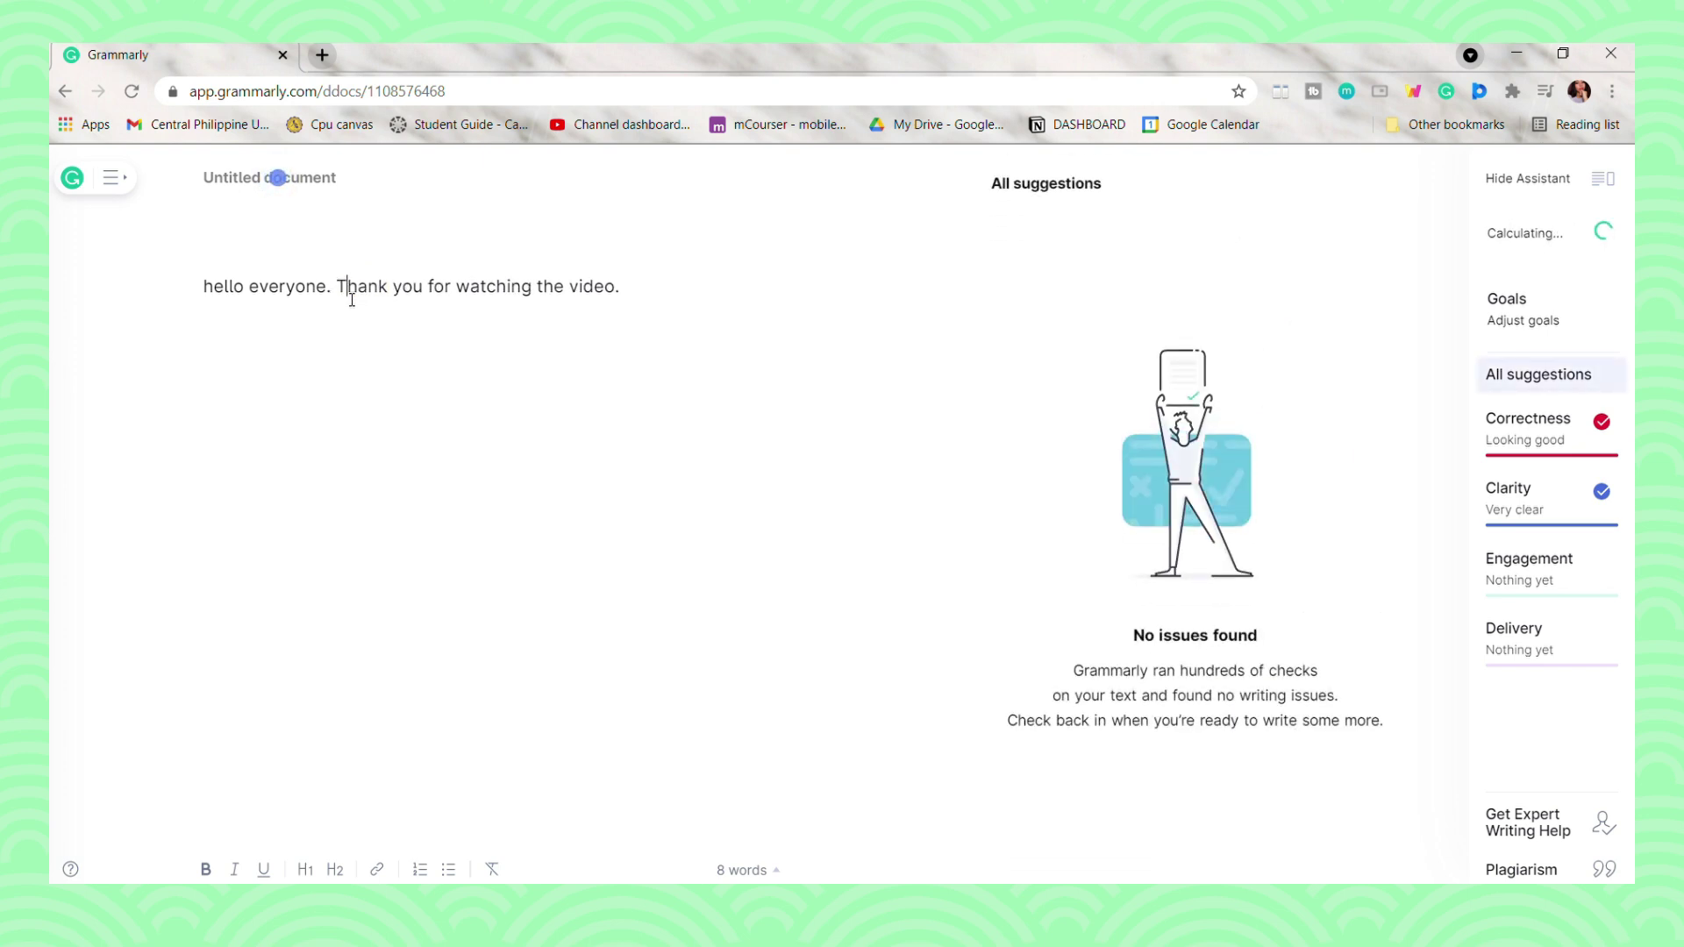
pyautogui.click(219, 299)
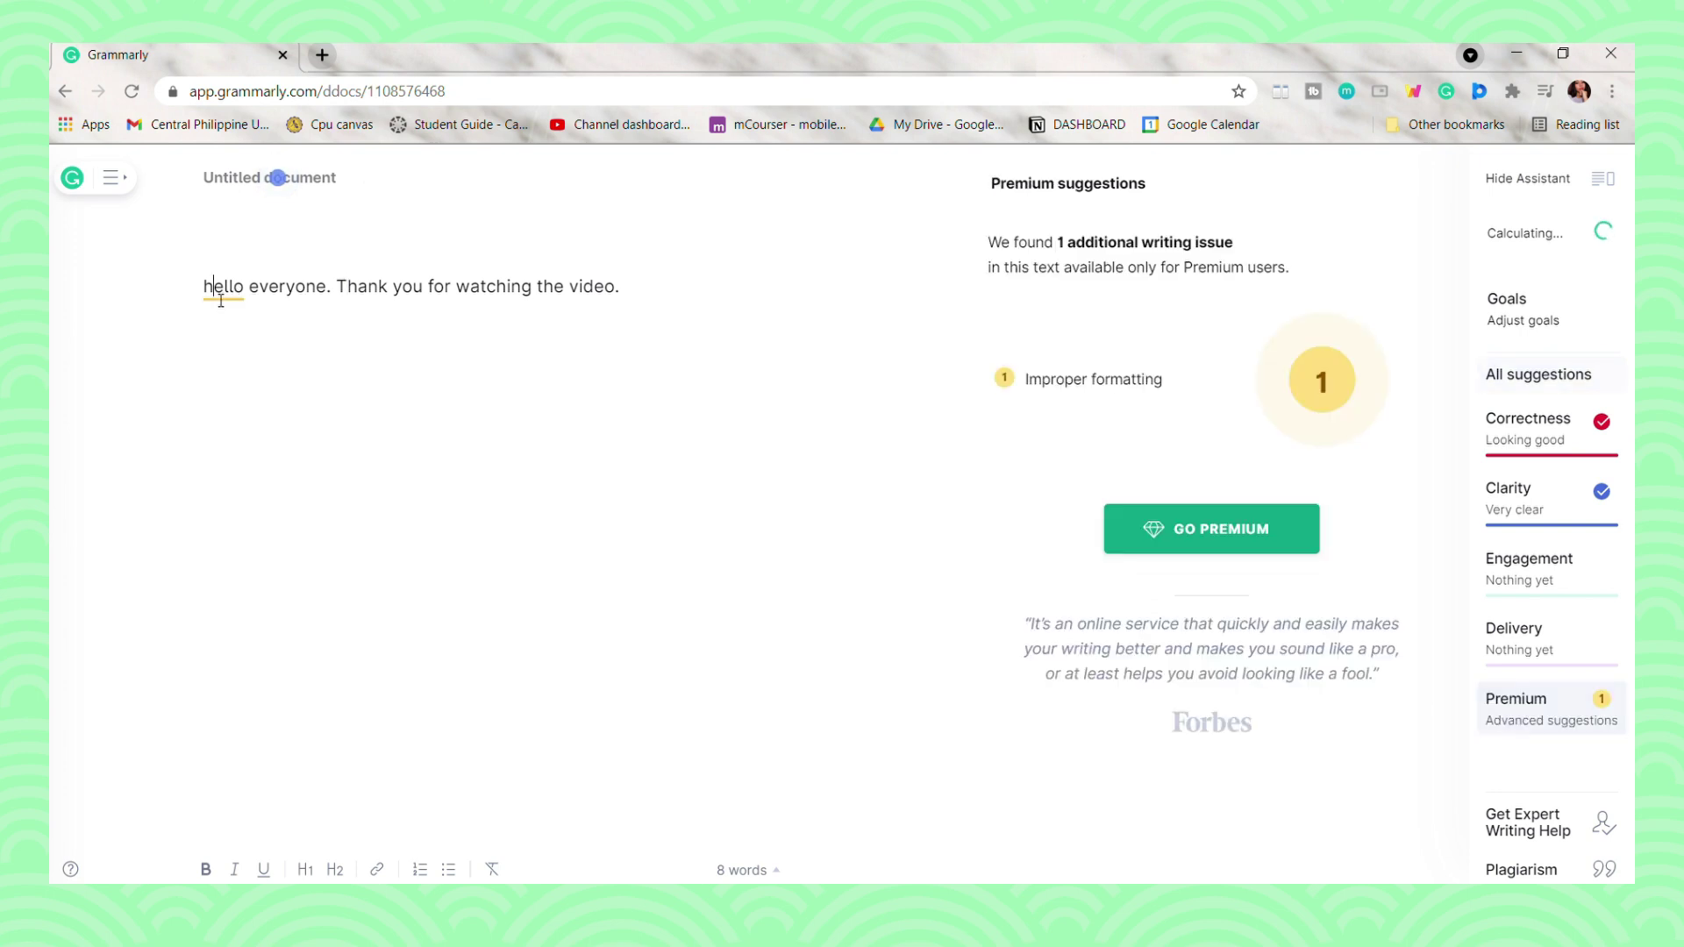
pyautogui.press('BackSpace')
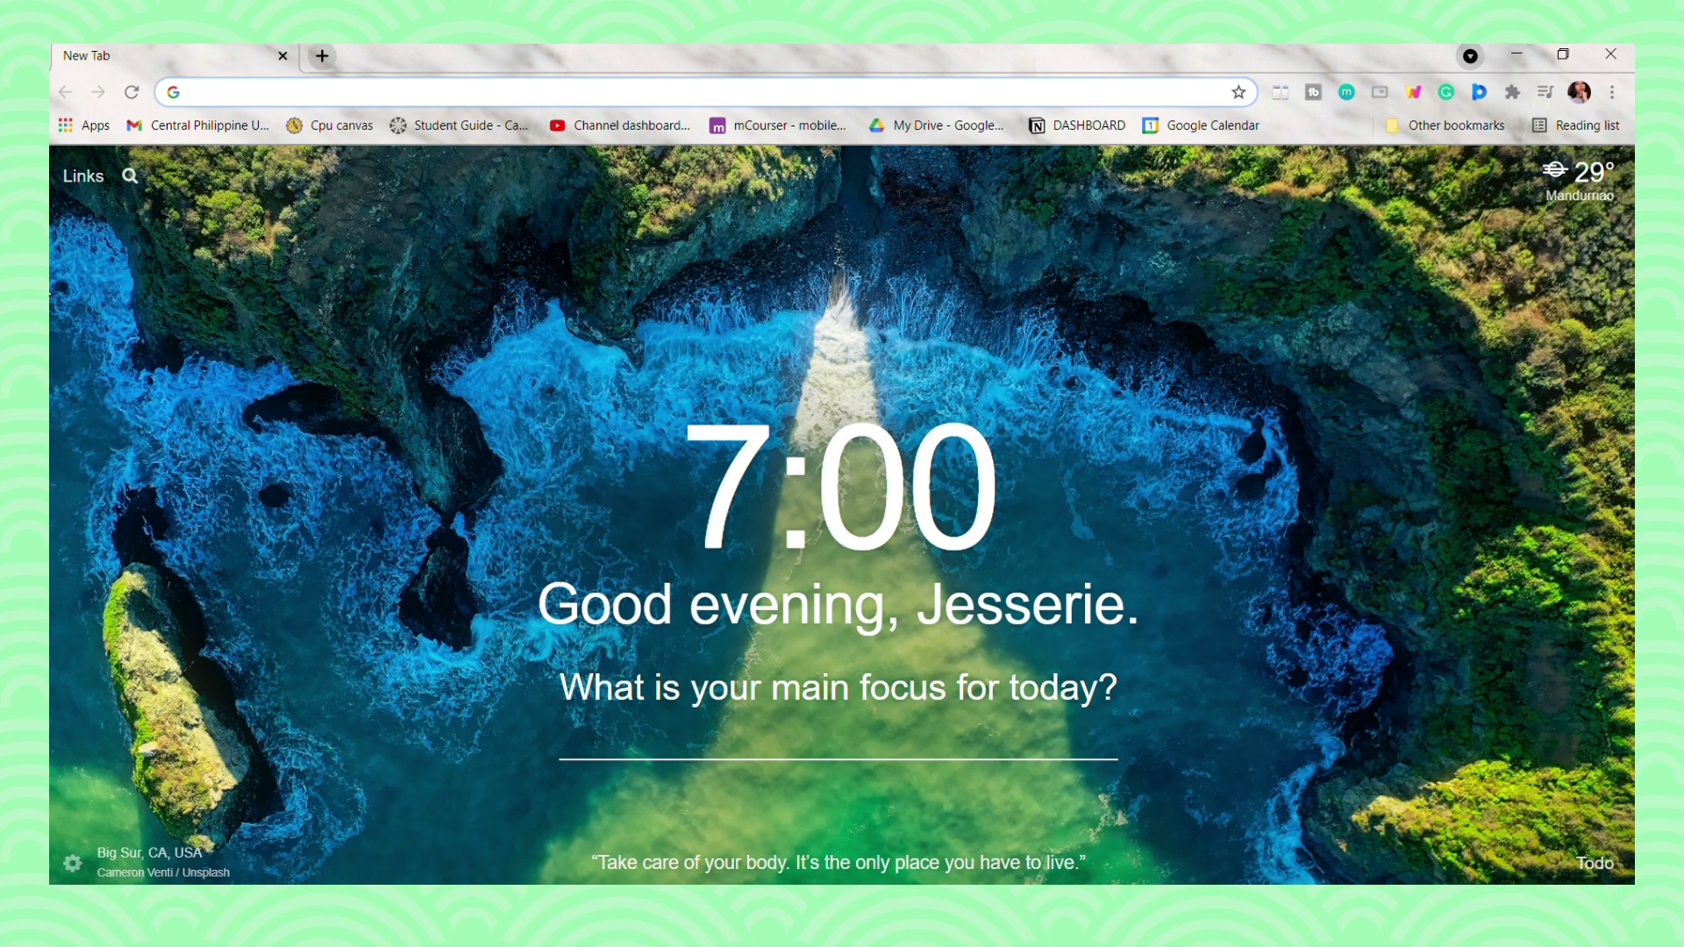
# Step: Open the Symbolab Math Solver website at symbolab.com
pyautogui.click(313, 94)
pyautogui.write('symbolab.com')
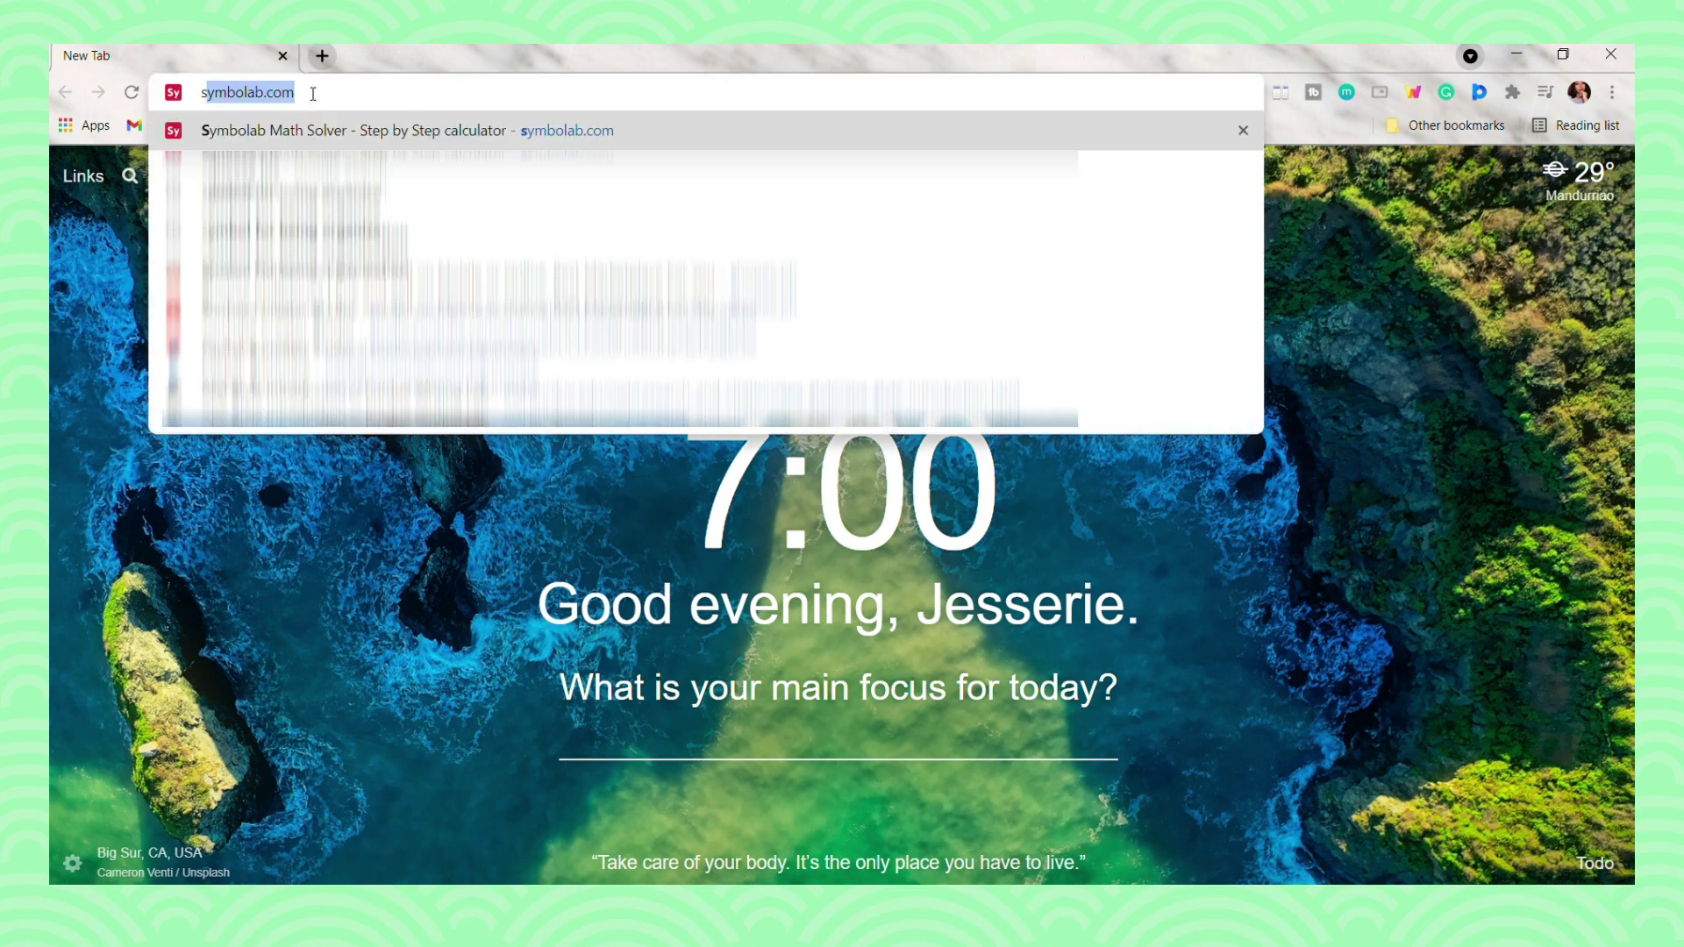
pyautogui.press('Return')
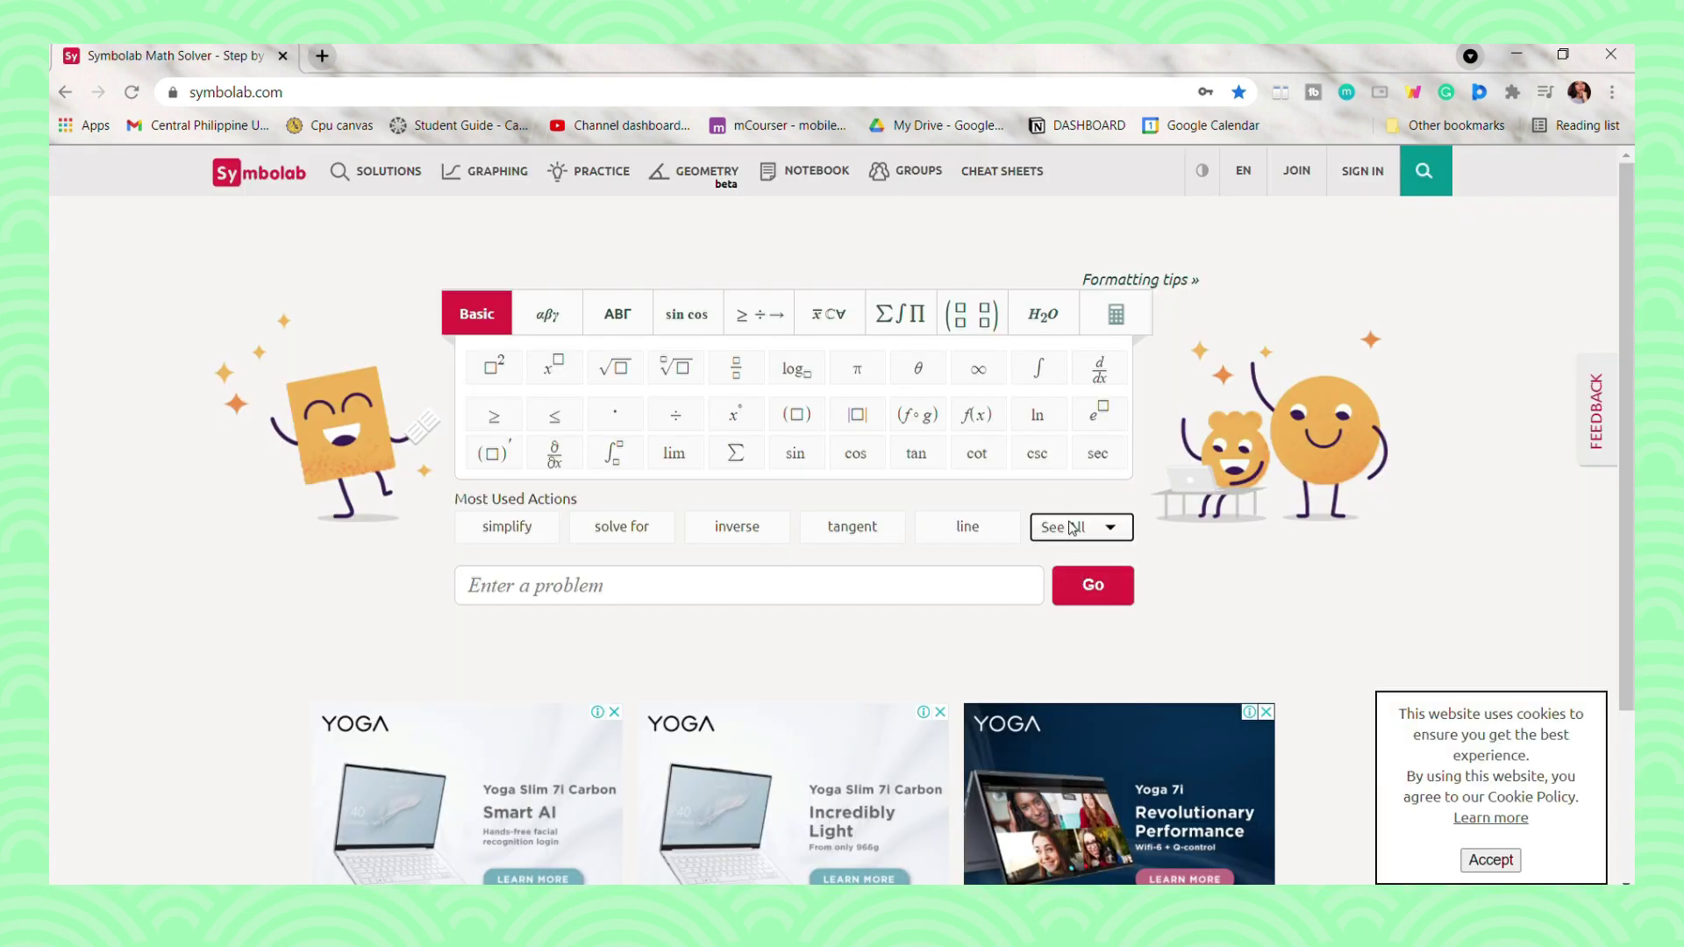
# Step: Enter the tangent problem for f(x) = 3x + 25, x = (2, 3) and solve it
pyautogui.click(1085, 253)
pyautogui.click(851, 526)
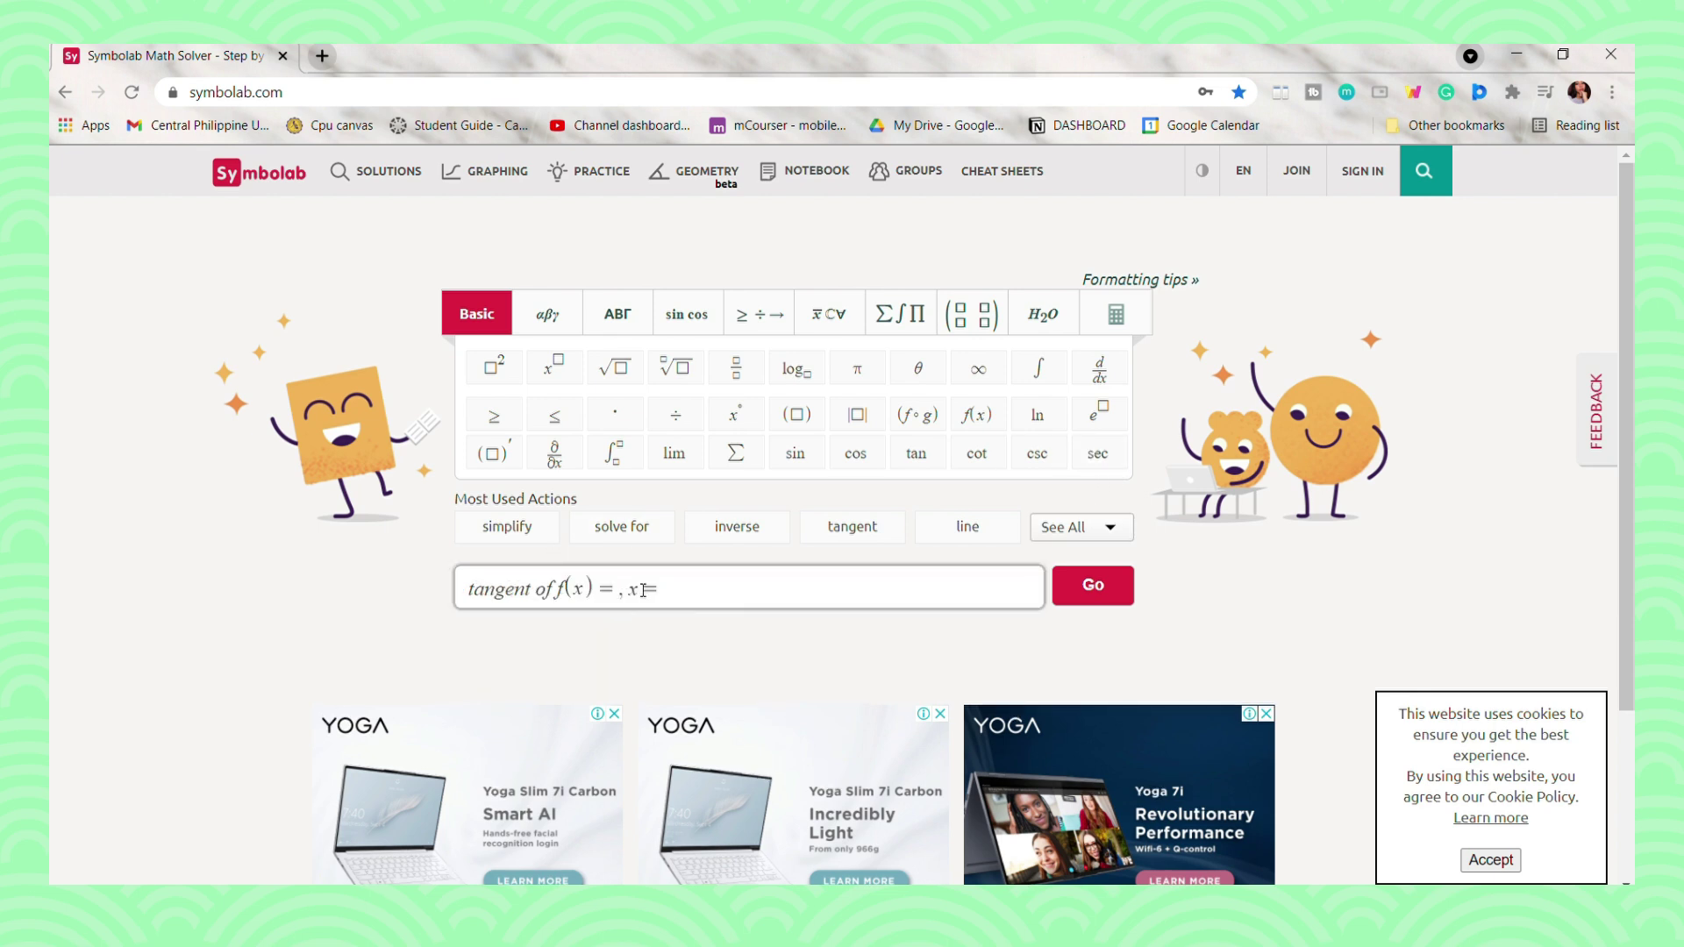
pyautogui.write('3x+25')
pyautogui.click(758, 592)
pyautogui.write('(2')
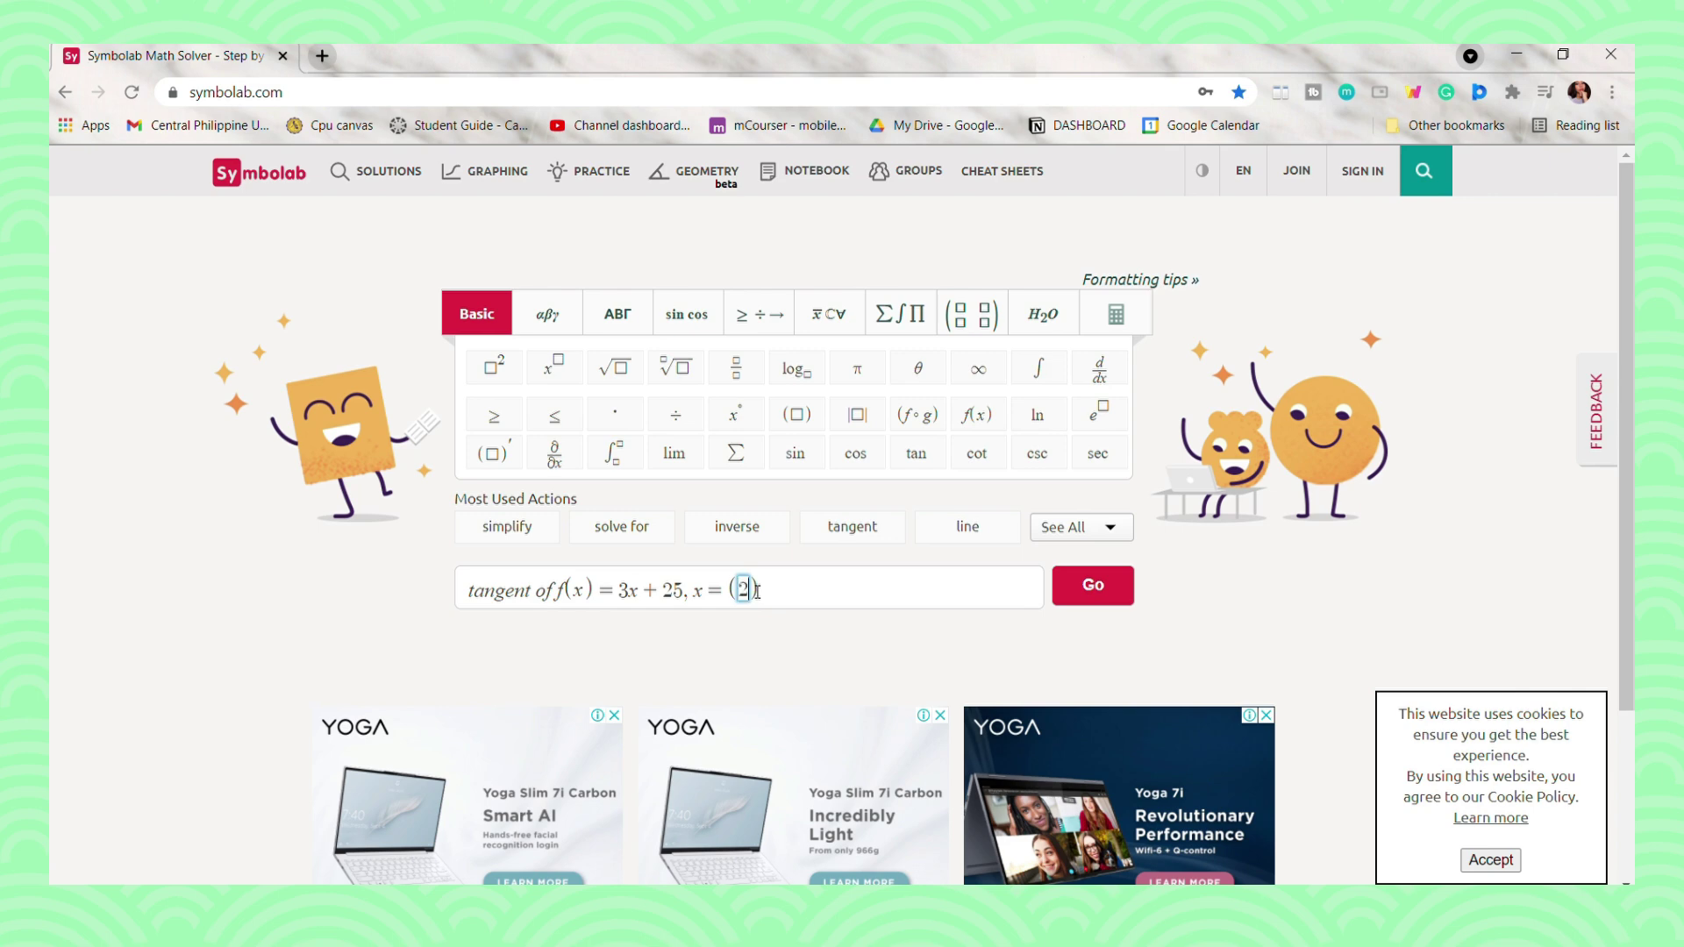
pyautogui.write(',3')
pyautogui.press('Return')
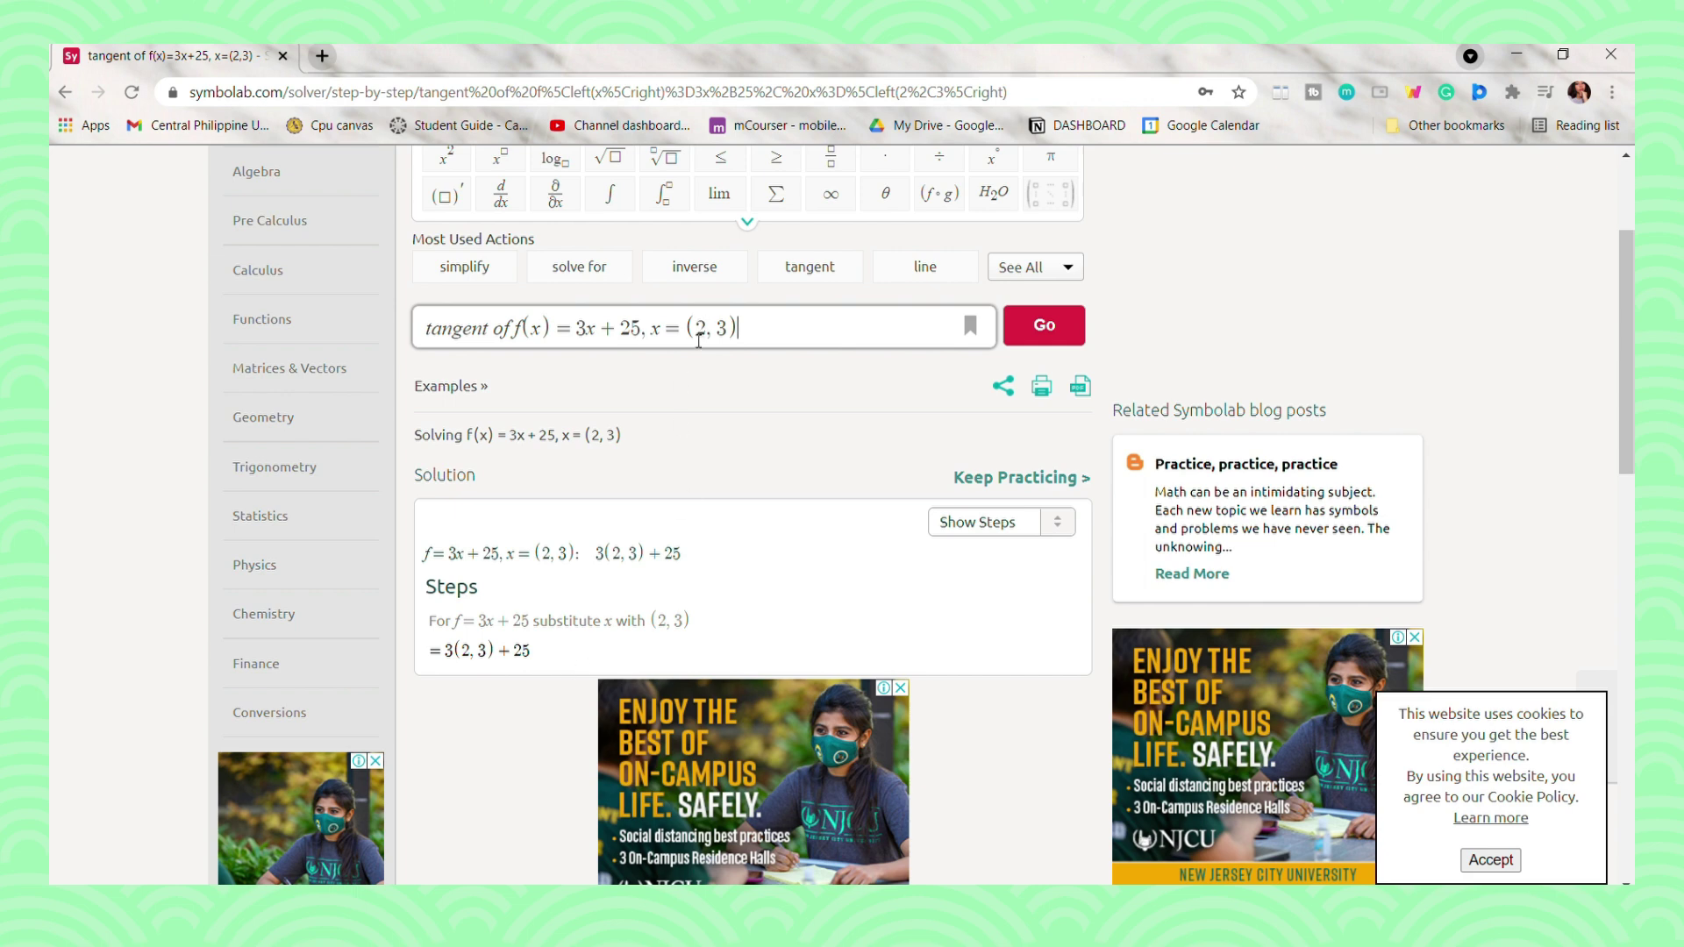
# Step: Remove "x =" from the tangent problem, solve f(x) = 3x + 25, (2, 3) again and review the solution
pyautogui.moveTo(692, 339); pyautogui.dragTo(651, 339)
pyautogui.press('BackSpace')
pyautogui.press('Return')
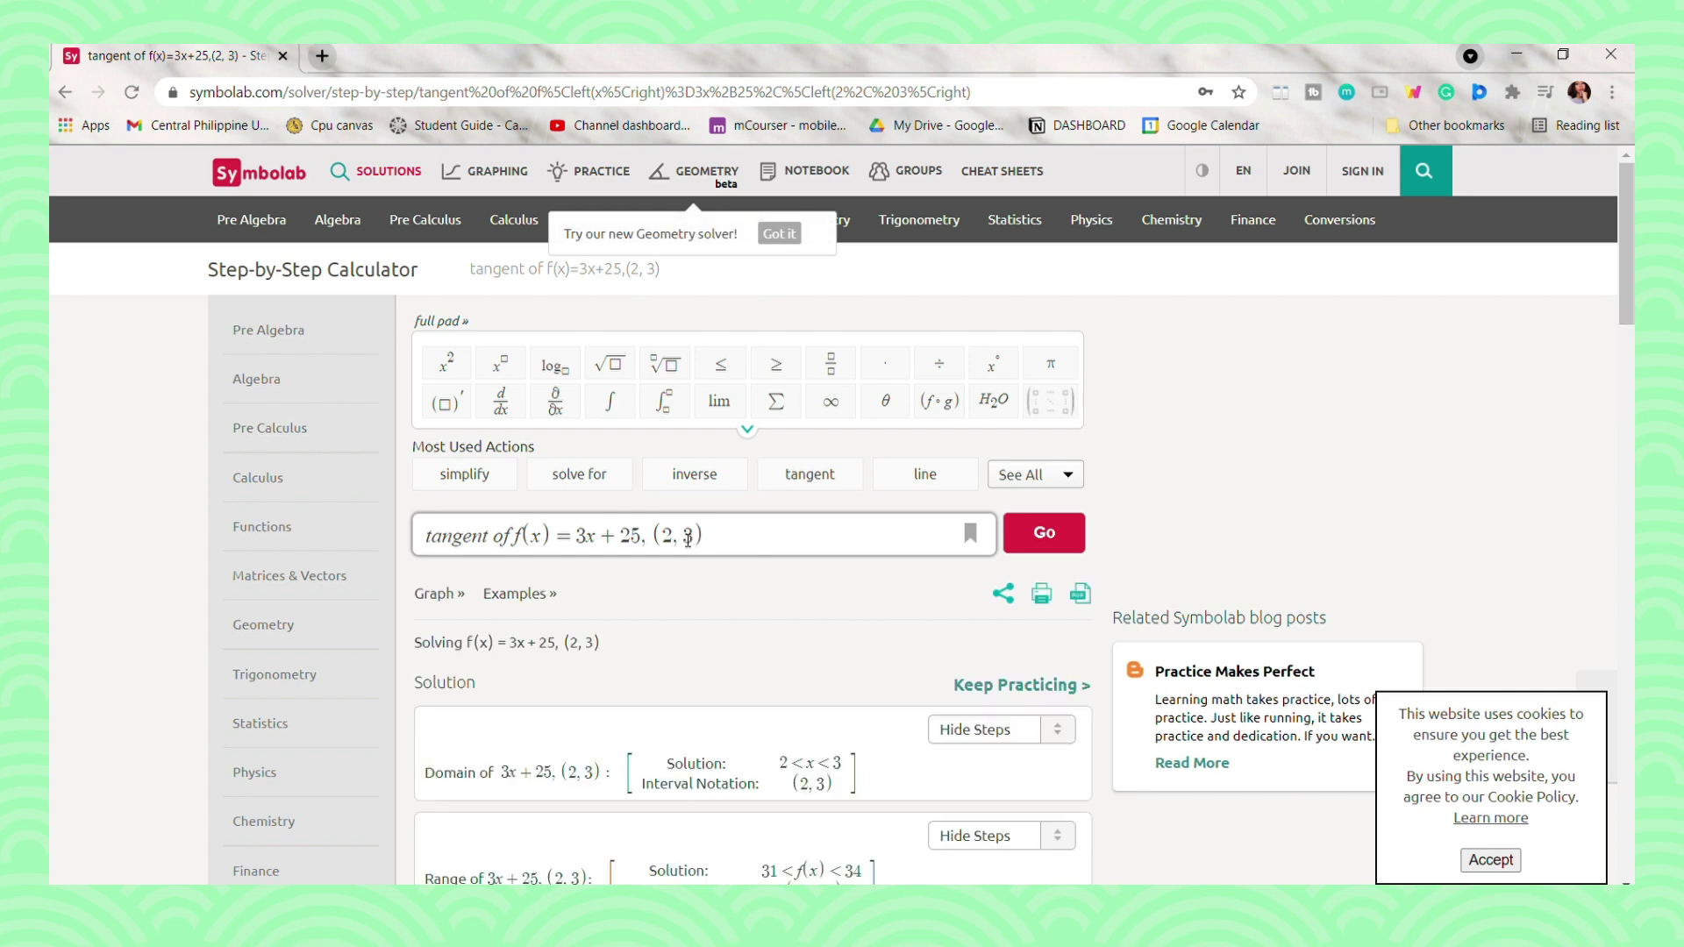
pyautogui.scroll(-3, 761, 724)
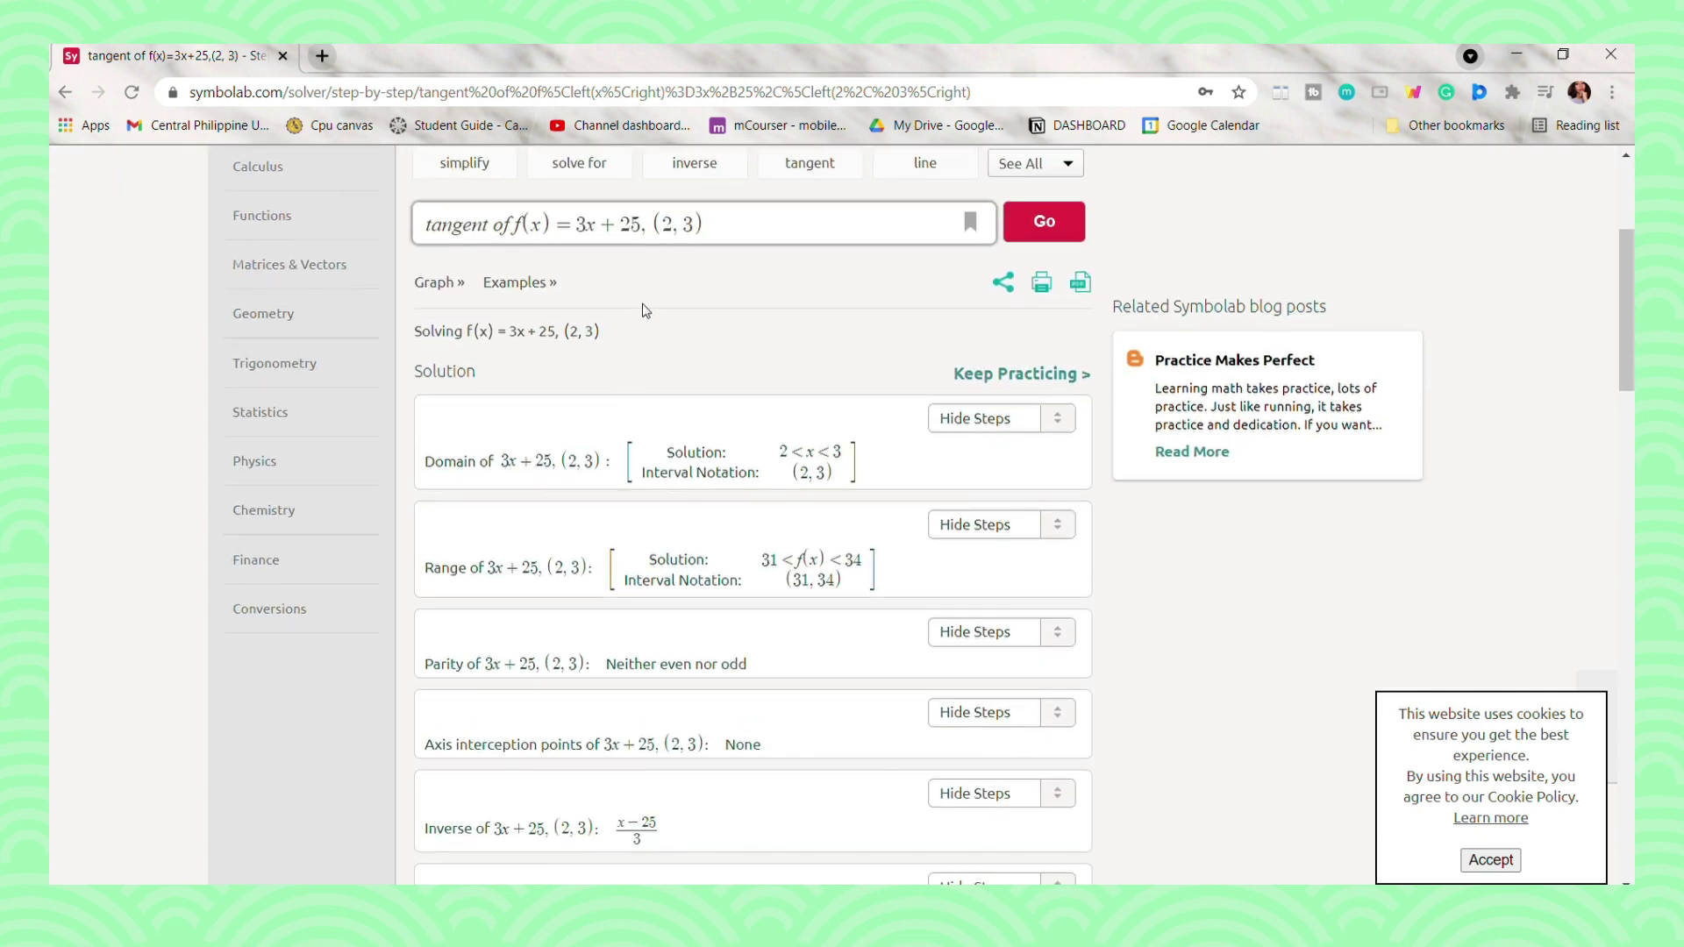
pyautogui.scroll(2, 652, 375)
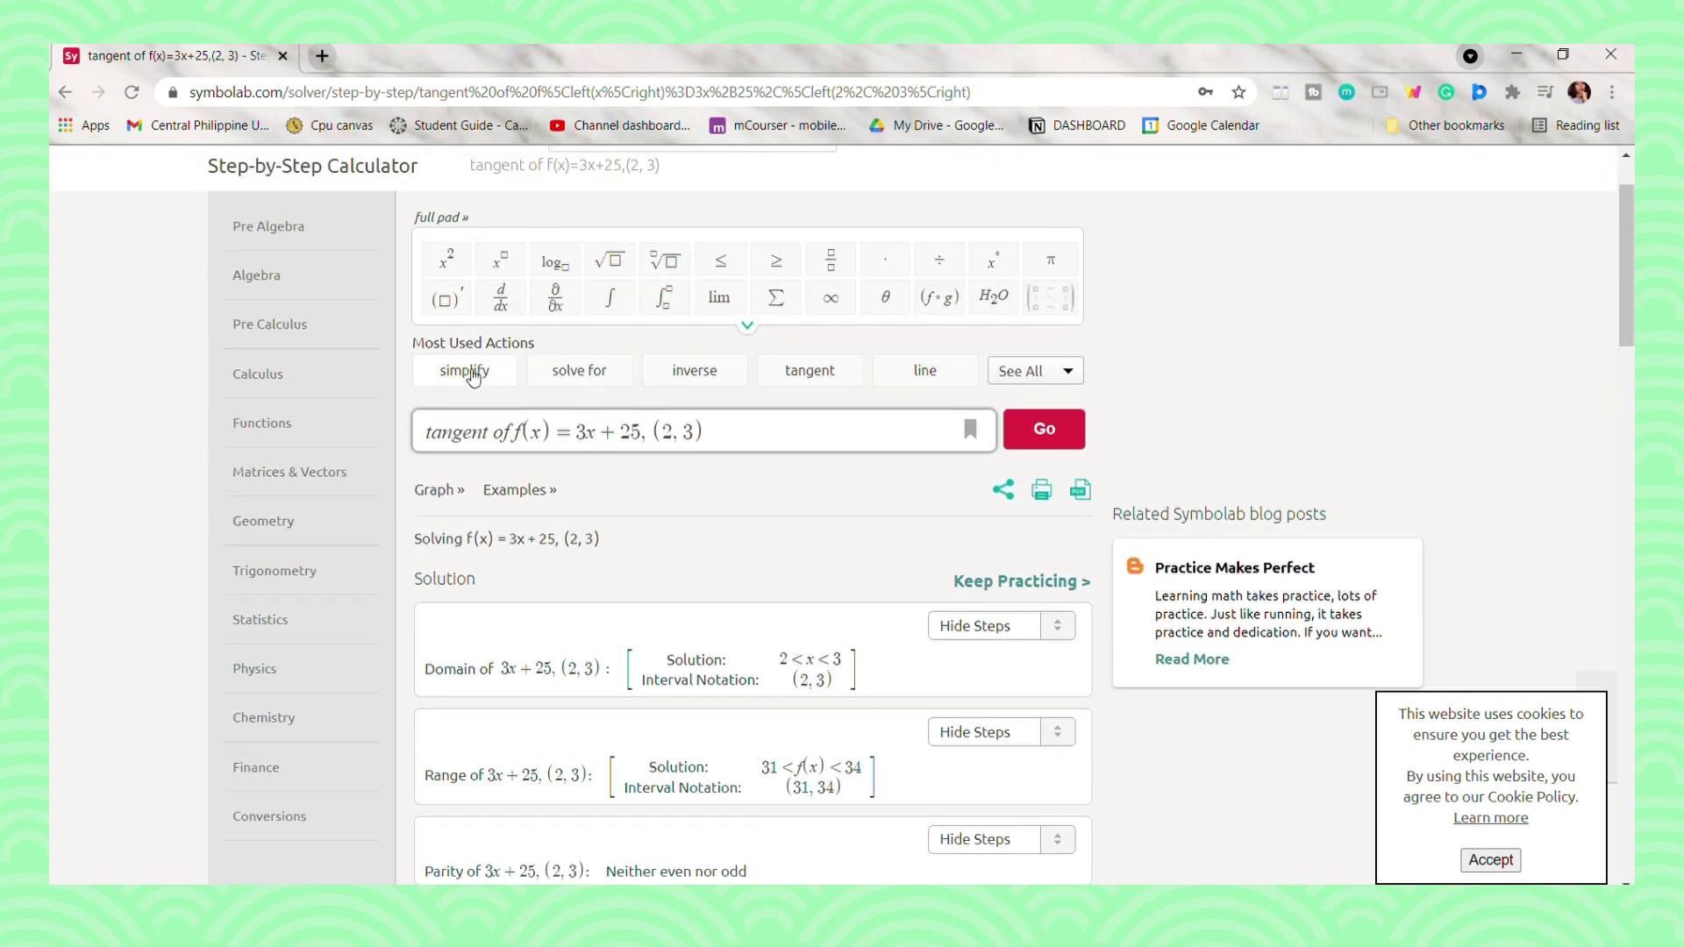
# Step: Open Symbolab's Statistics Calculator and look through its list of example problems
pyautogui.scroll(1, 473, 375)
pyautogui.click(259, 172)
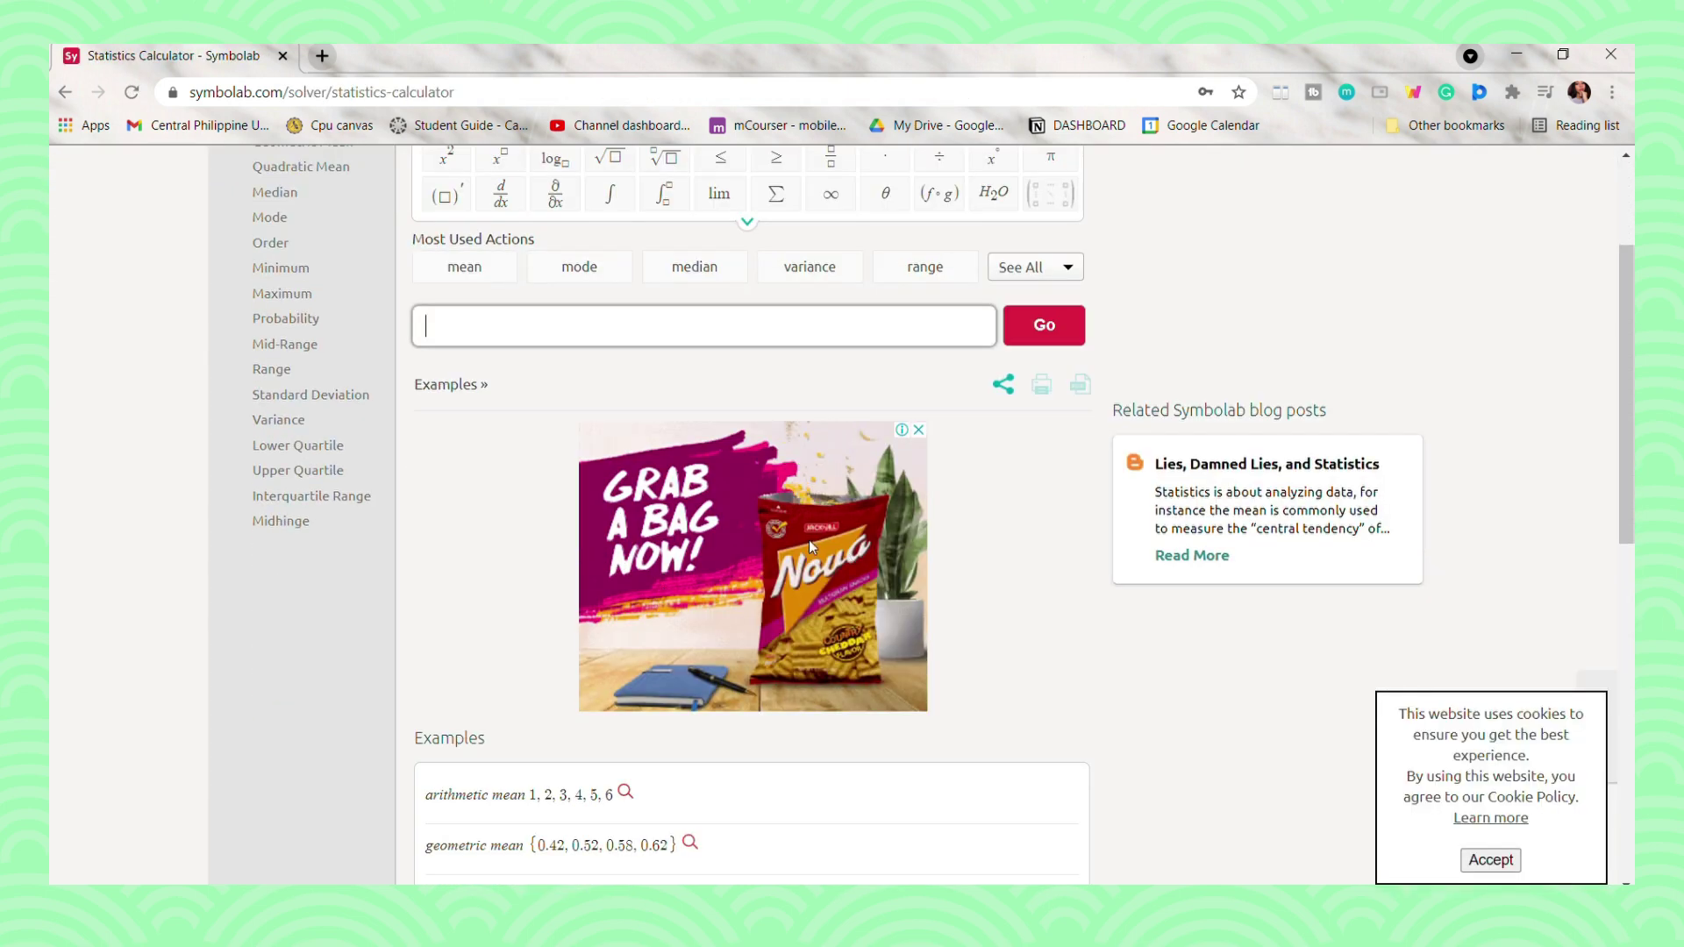
pyautogui.scroll(-1, 792, 555)
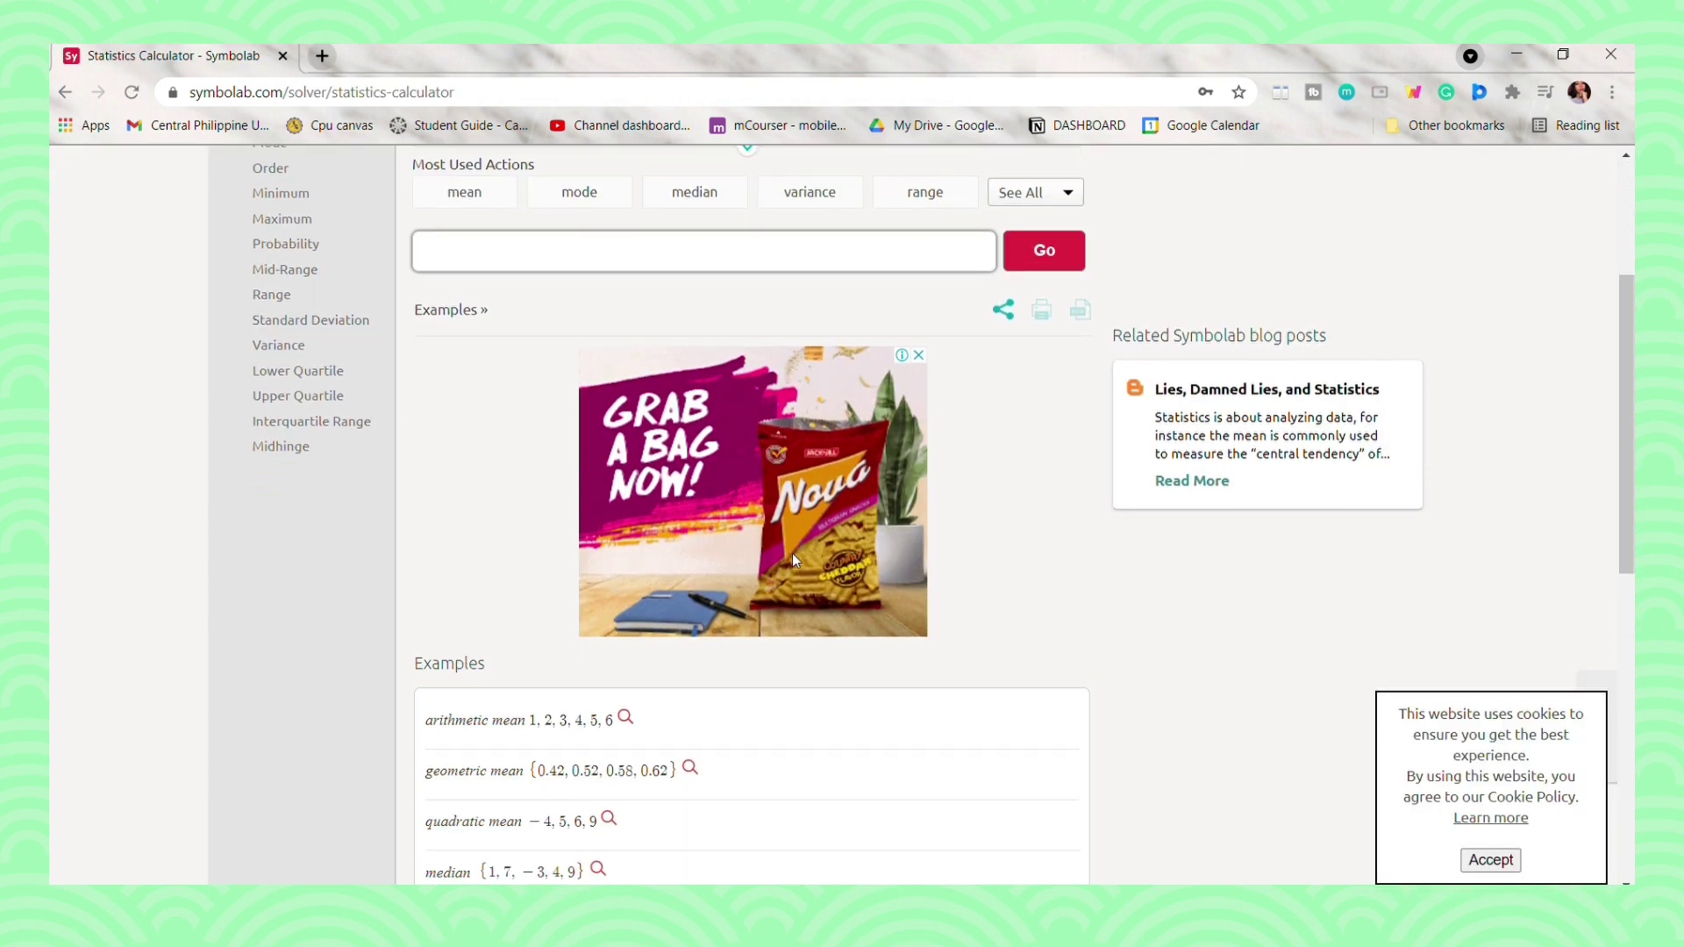
pyautogui.scroll(-4, 601, 590)
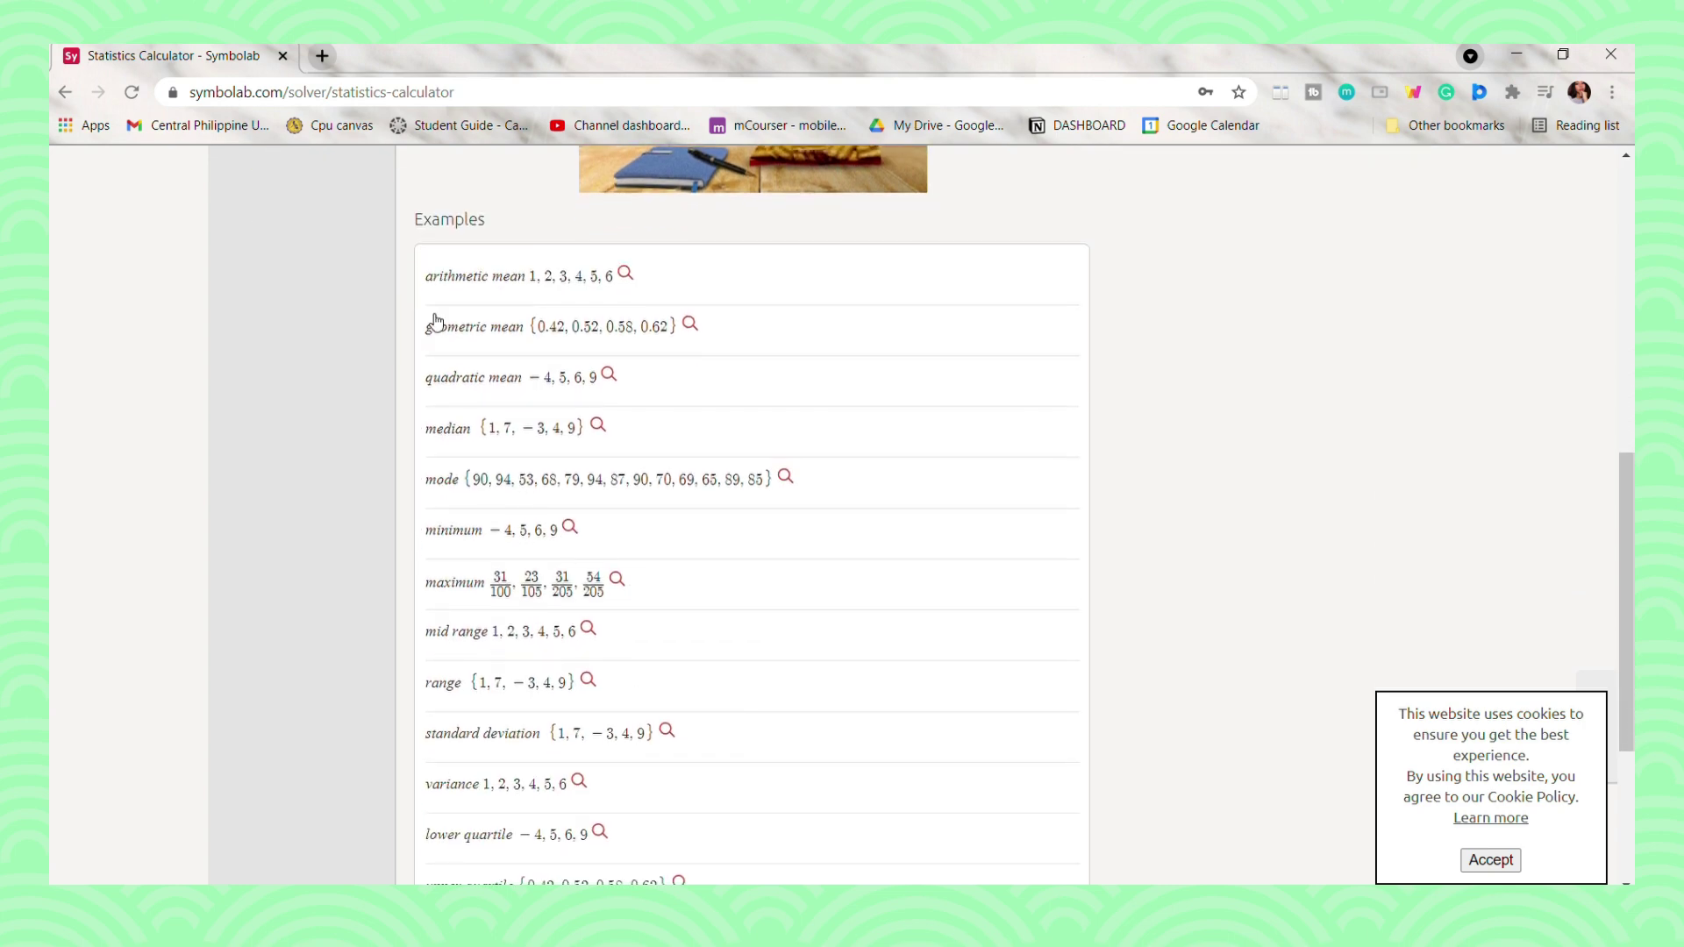
pyautogui.scroll(-4, 535, 408)
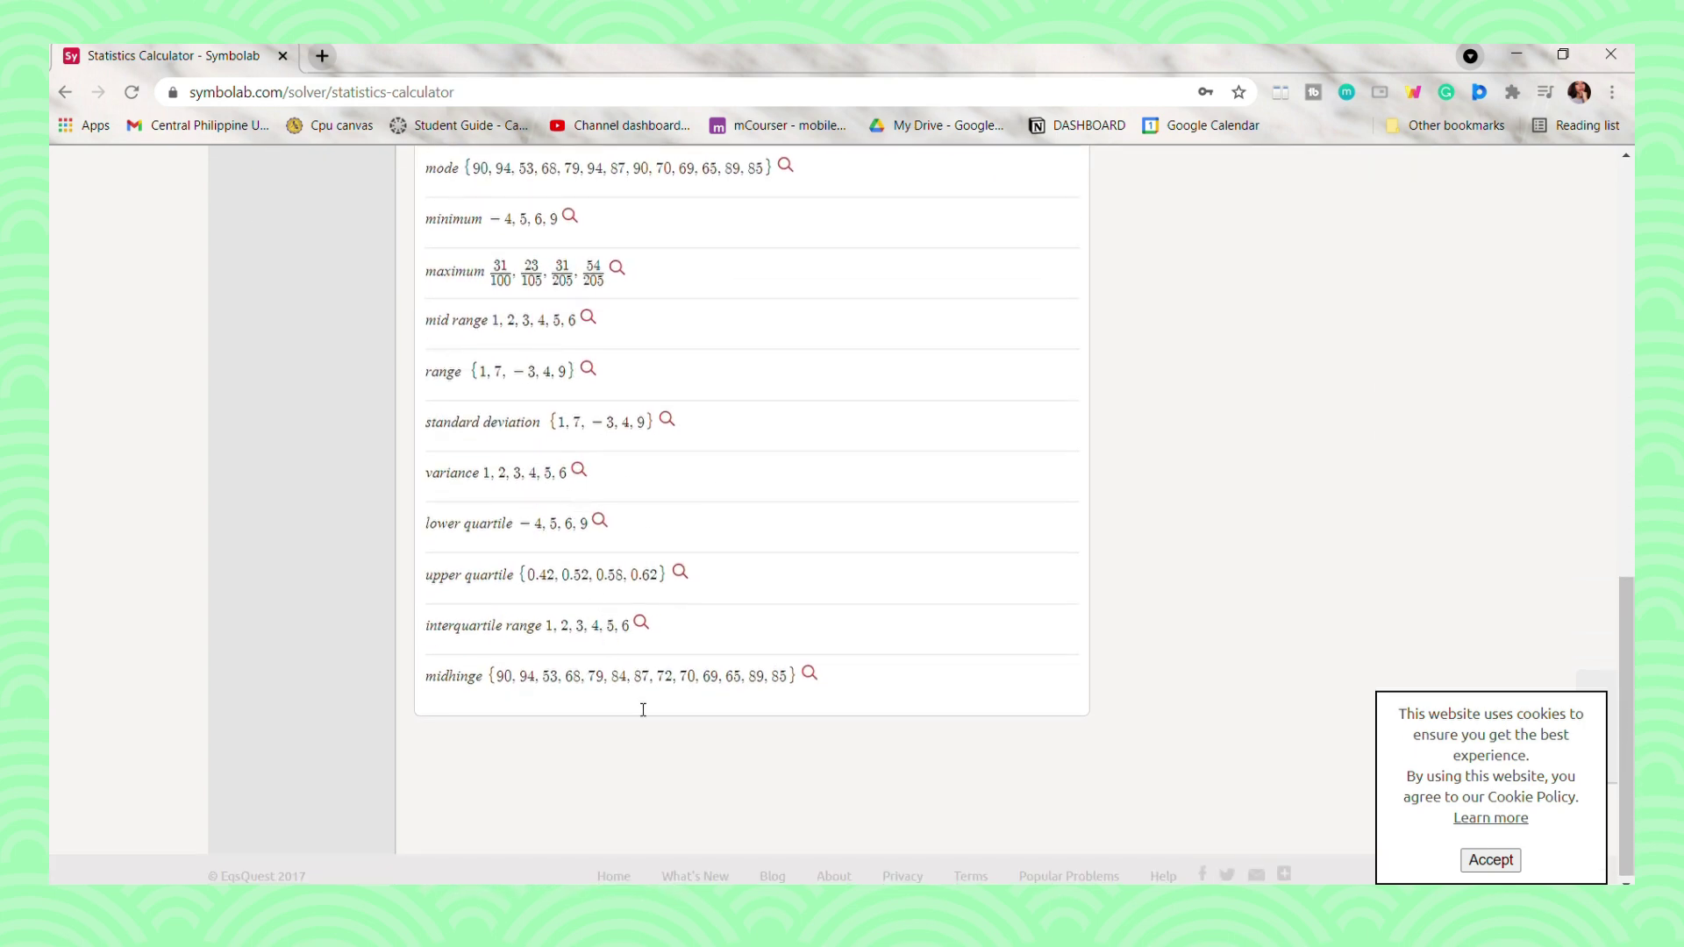
pyautogui.scroll(10, 642, 710)
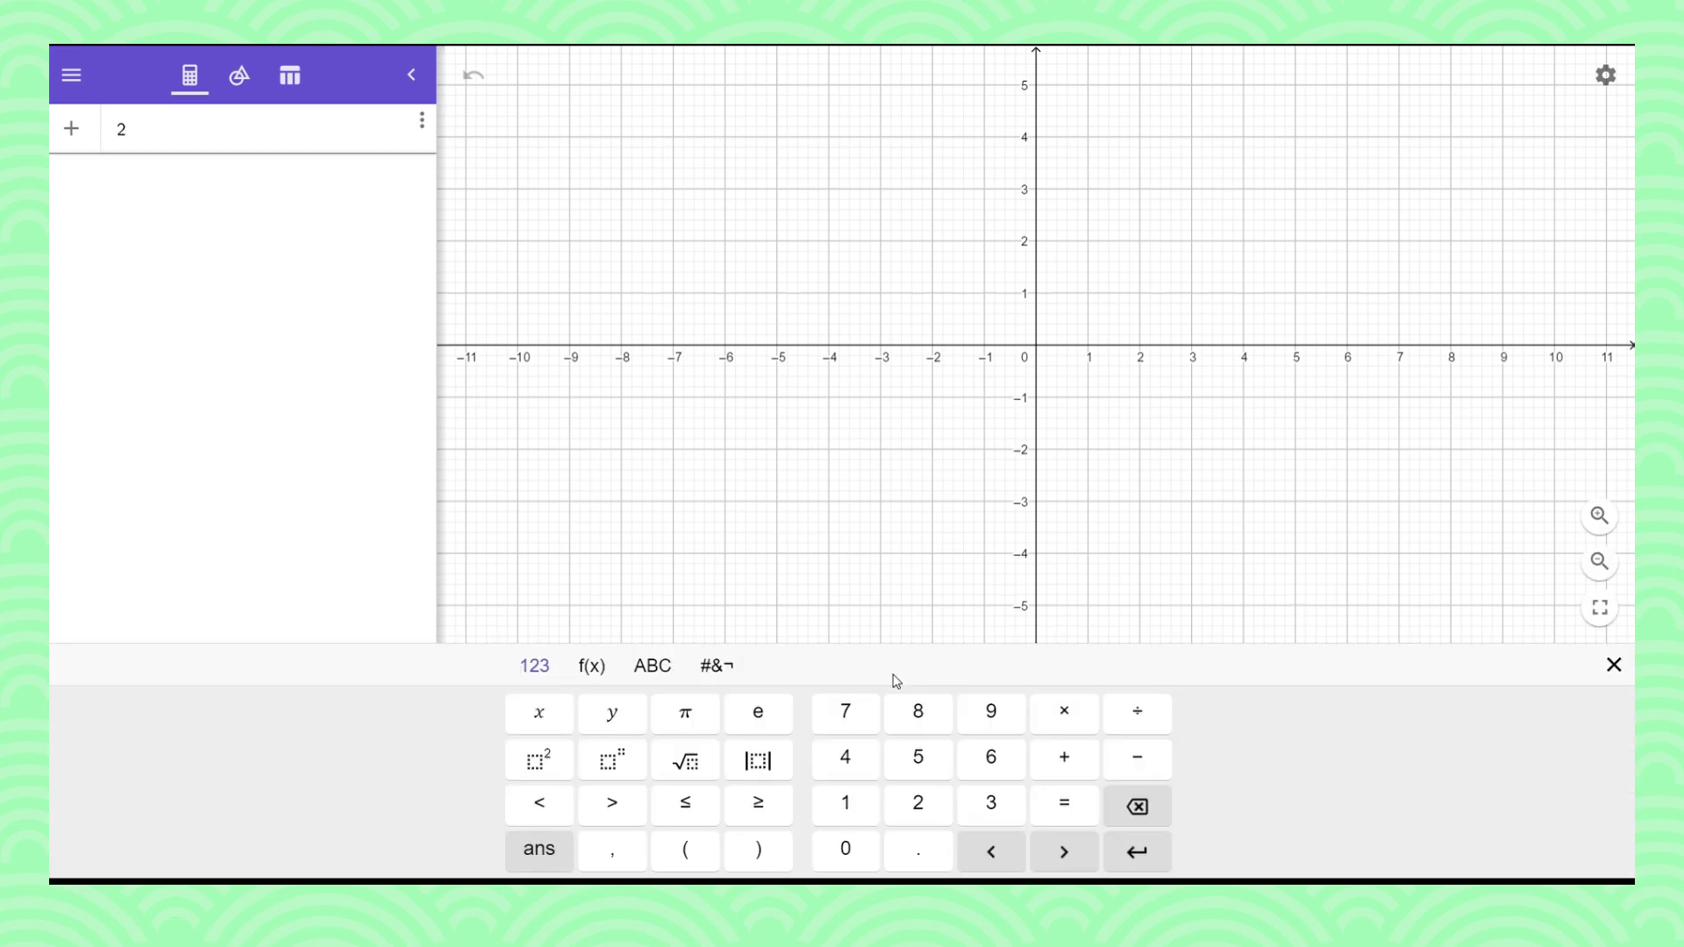
# Step: Complete the equation 2x + 3y = 5 in the GeoGebra graphing calculator to plot its line
pyautogui.click(539, 712)
pyautogui.click(1074, 765)
pyautogui.click(960, 803)
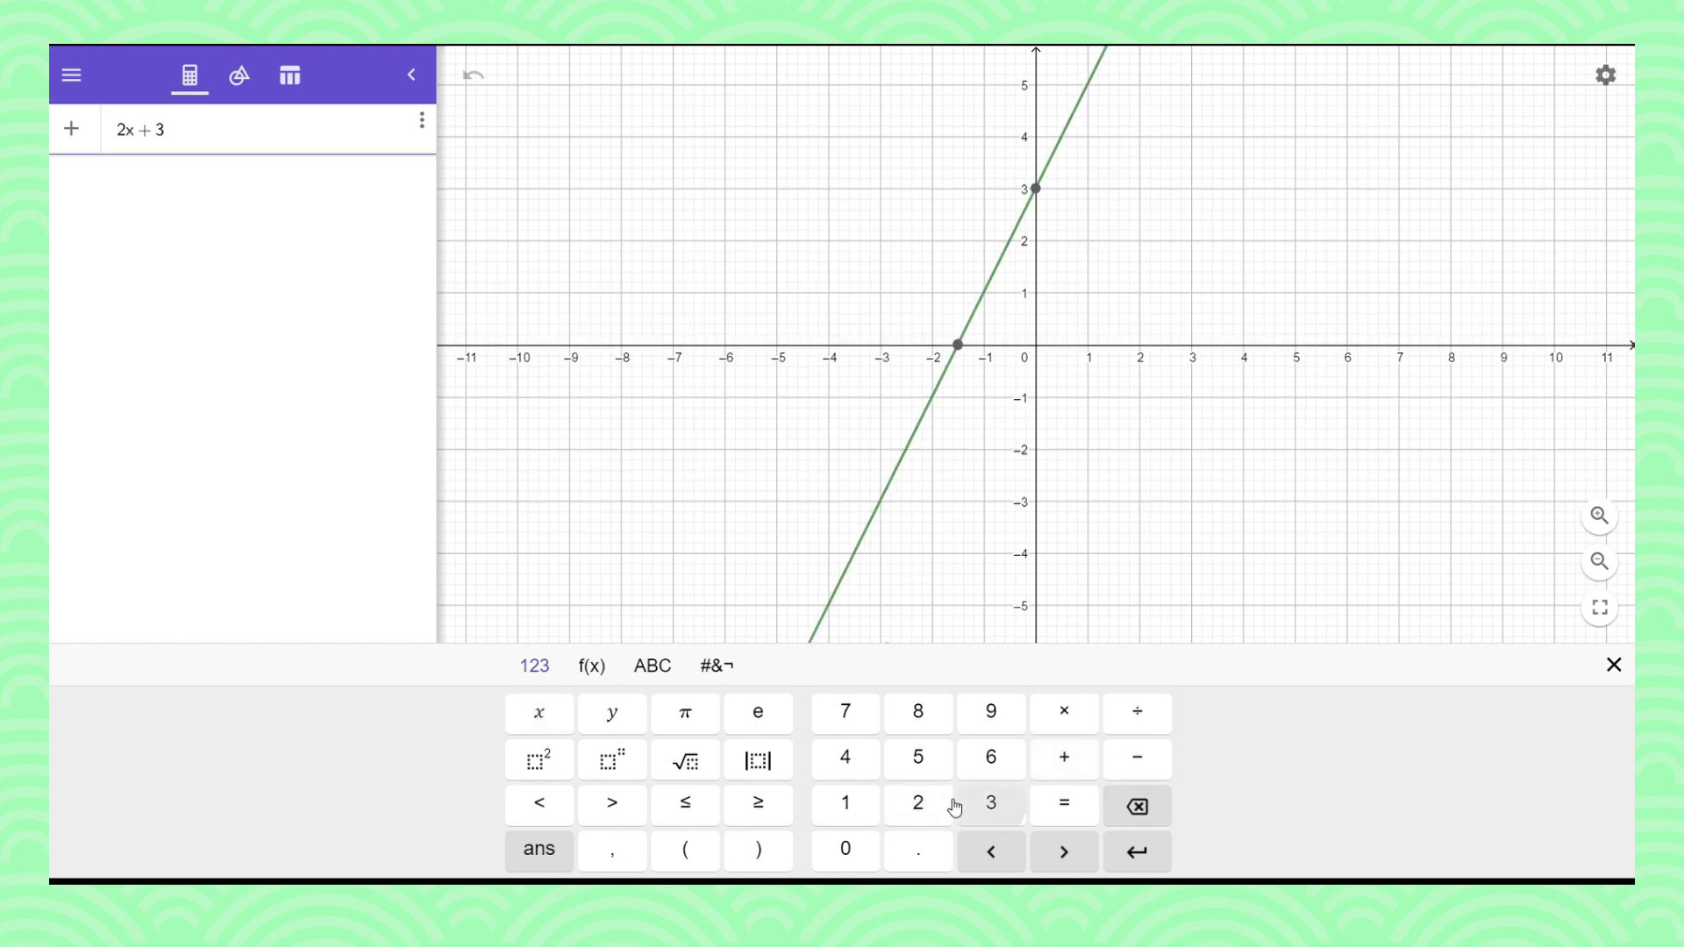
pyautogui.click(612, 712)
pyautogui.click(1082, 807)
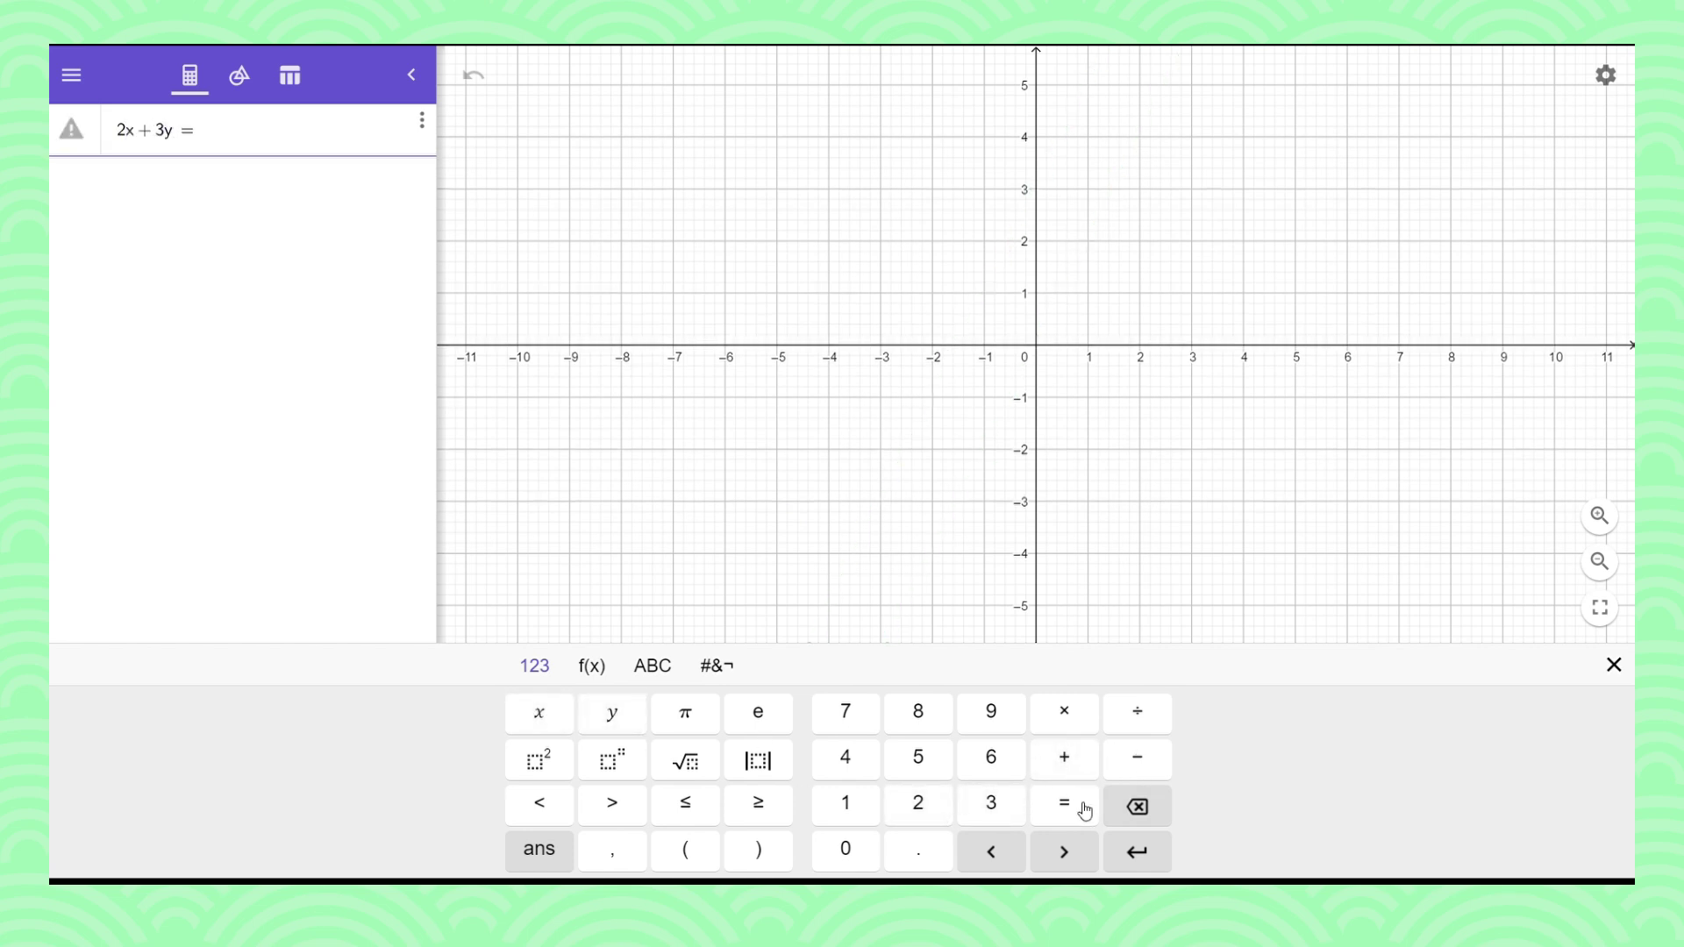
pyautogui.click(918, 760)
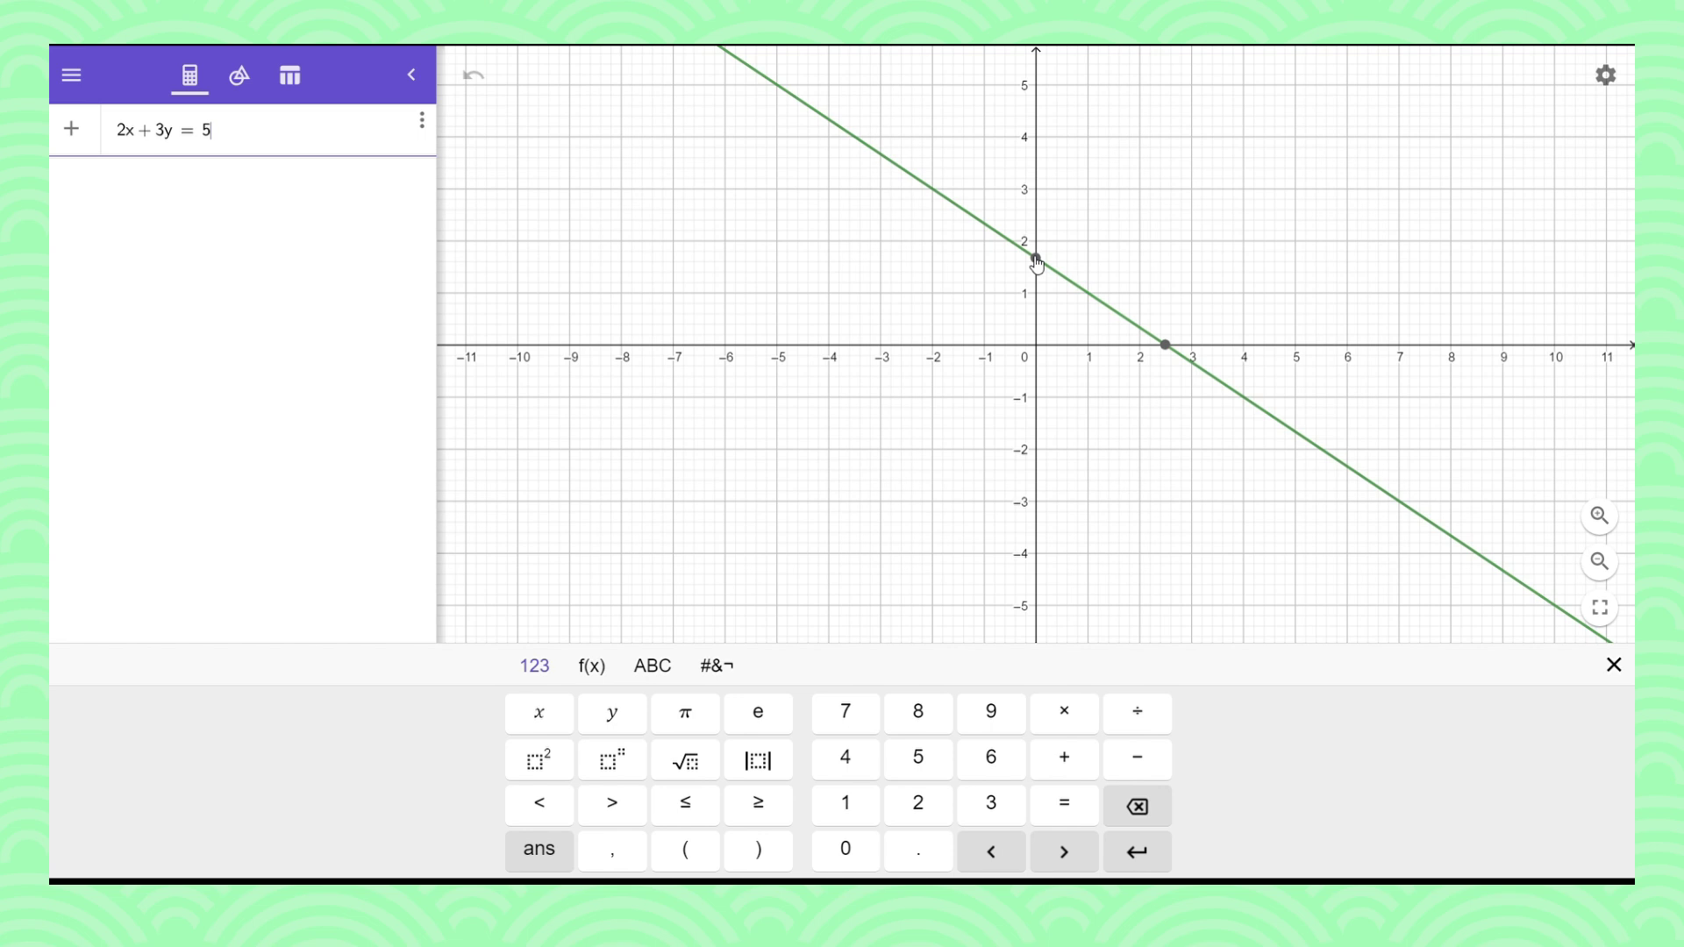
# Step: Add x² as a second expression to plot the parabola
pyautogui.click(155, 172)
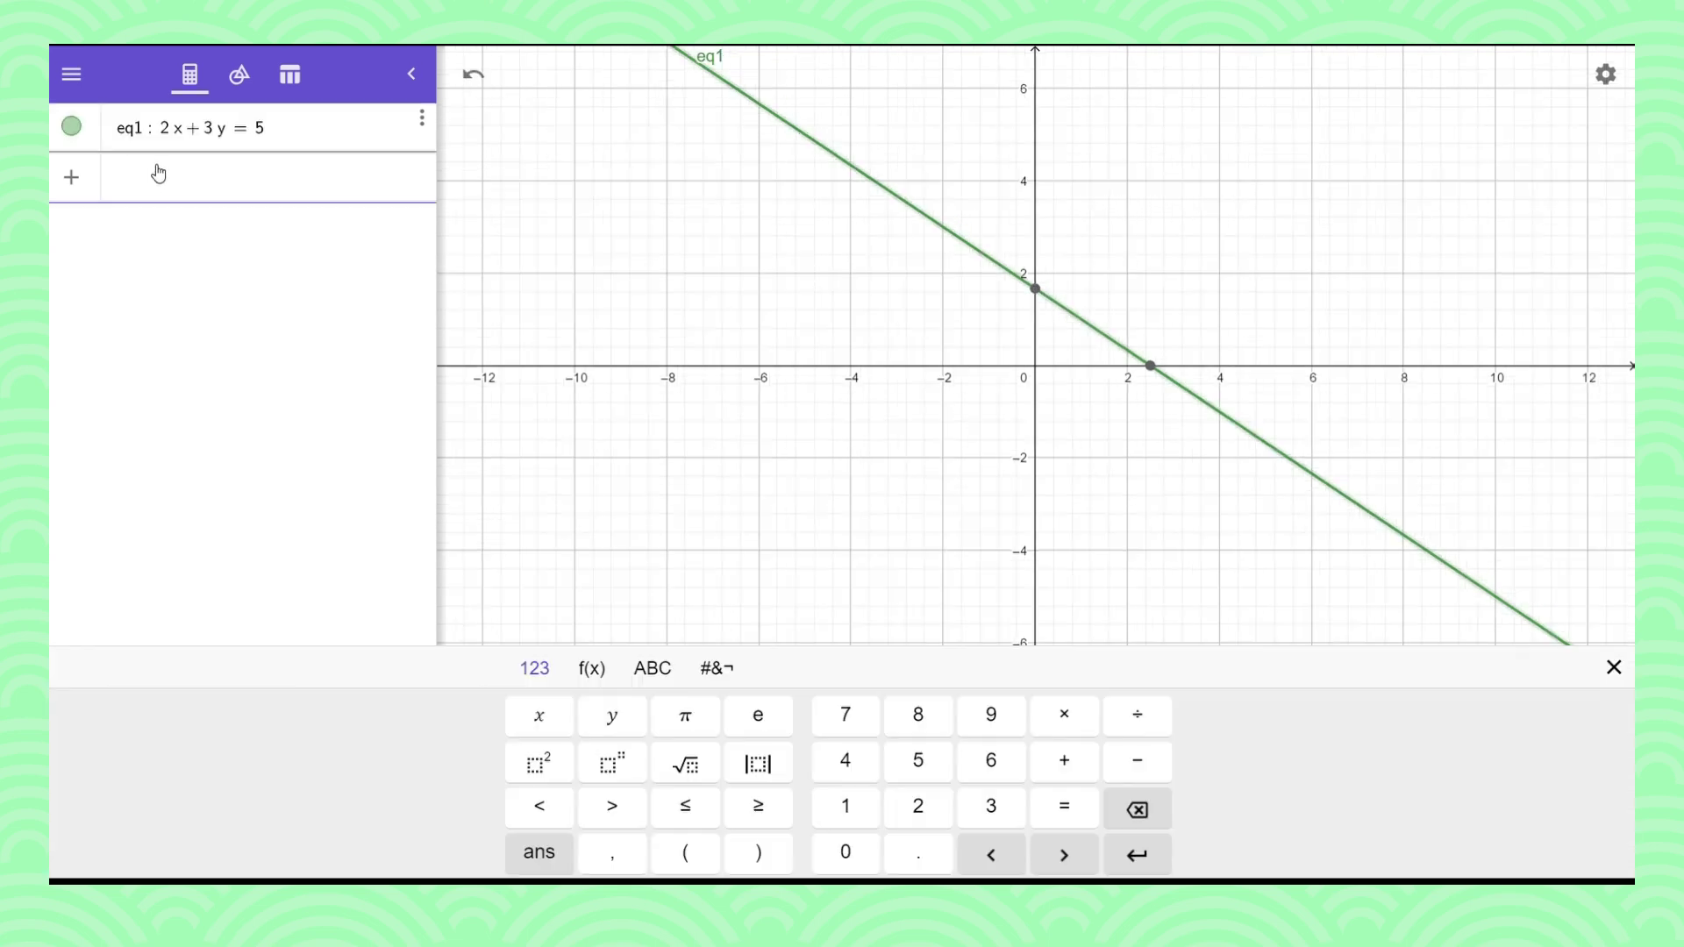
pyautogui.click(561, 715)
pyautogui.click(548, 760)
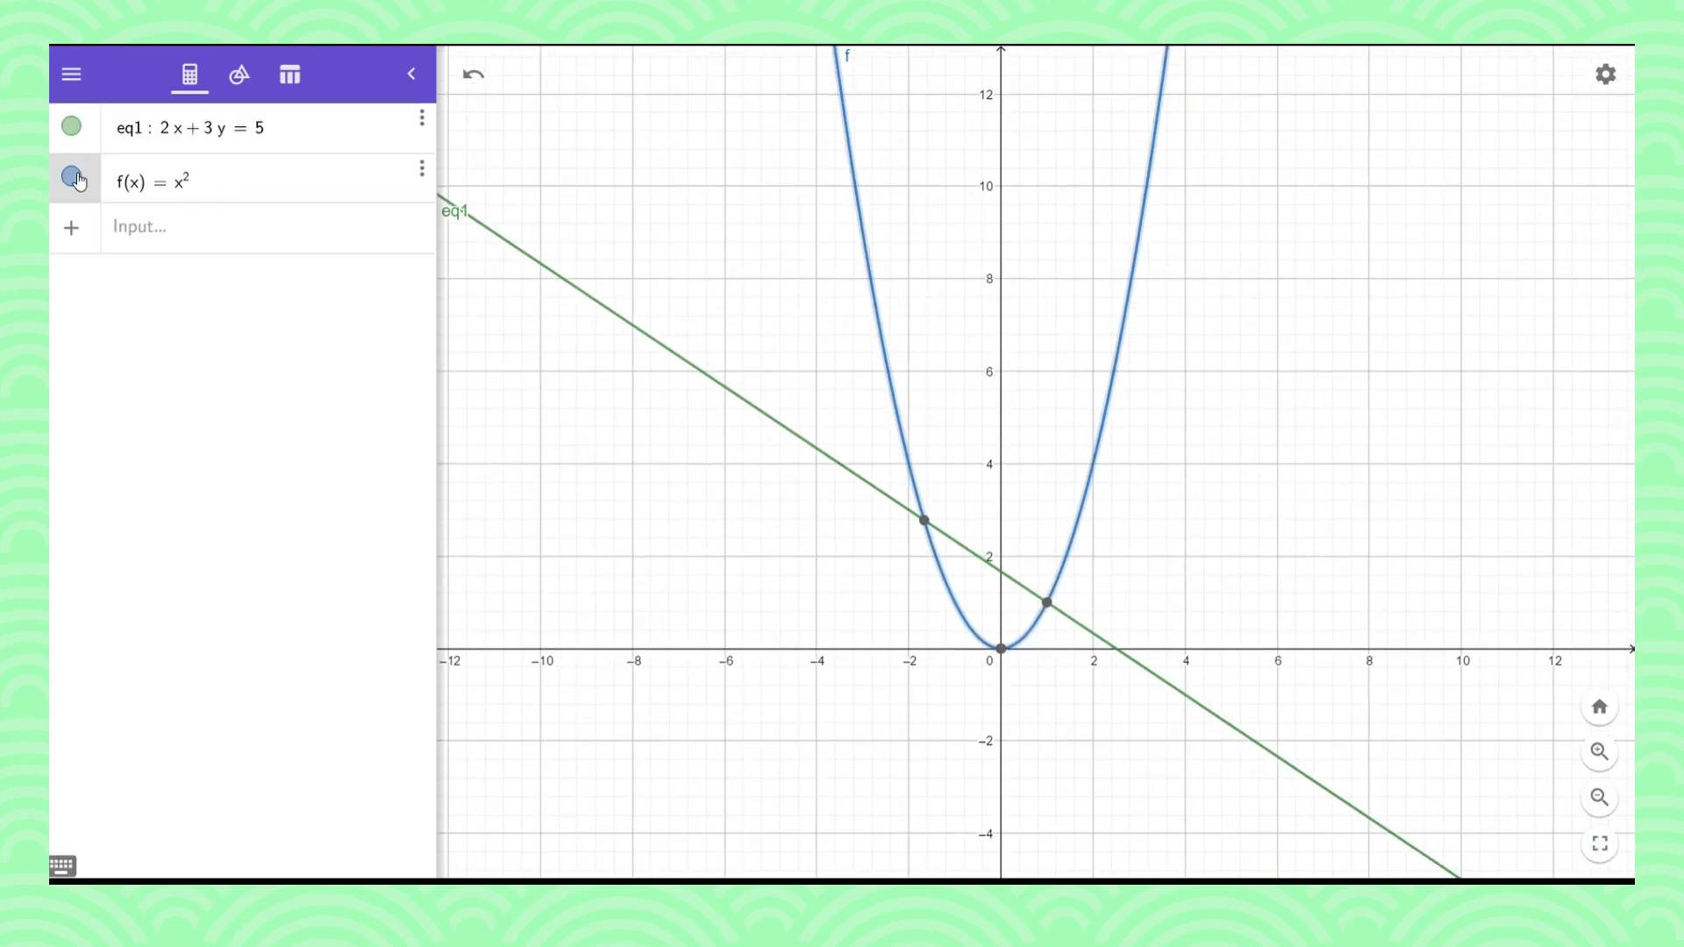
# Step: Look over the available graphing tools and add 5x − 14 as a third expression
pyautogui.click(140, 226)
pyautogui.click(239, 75)
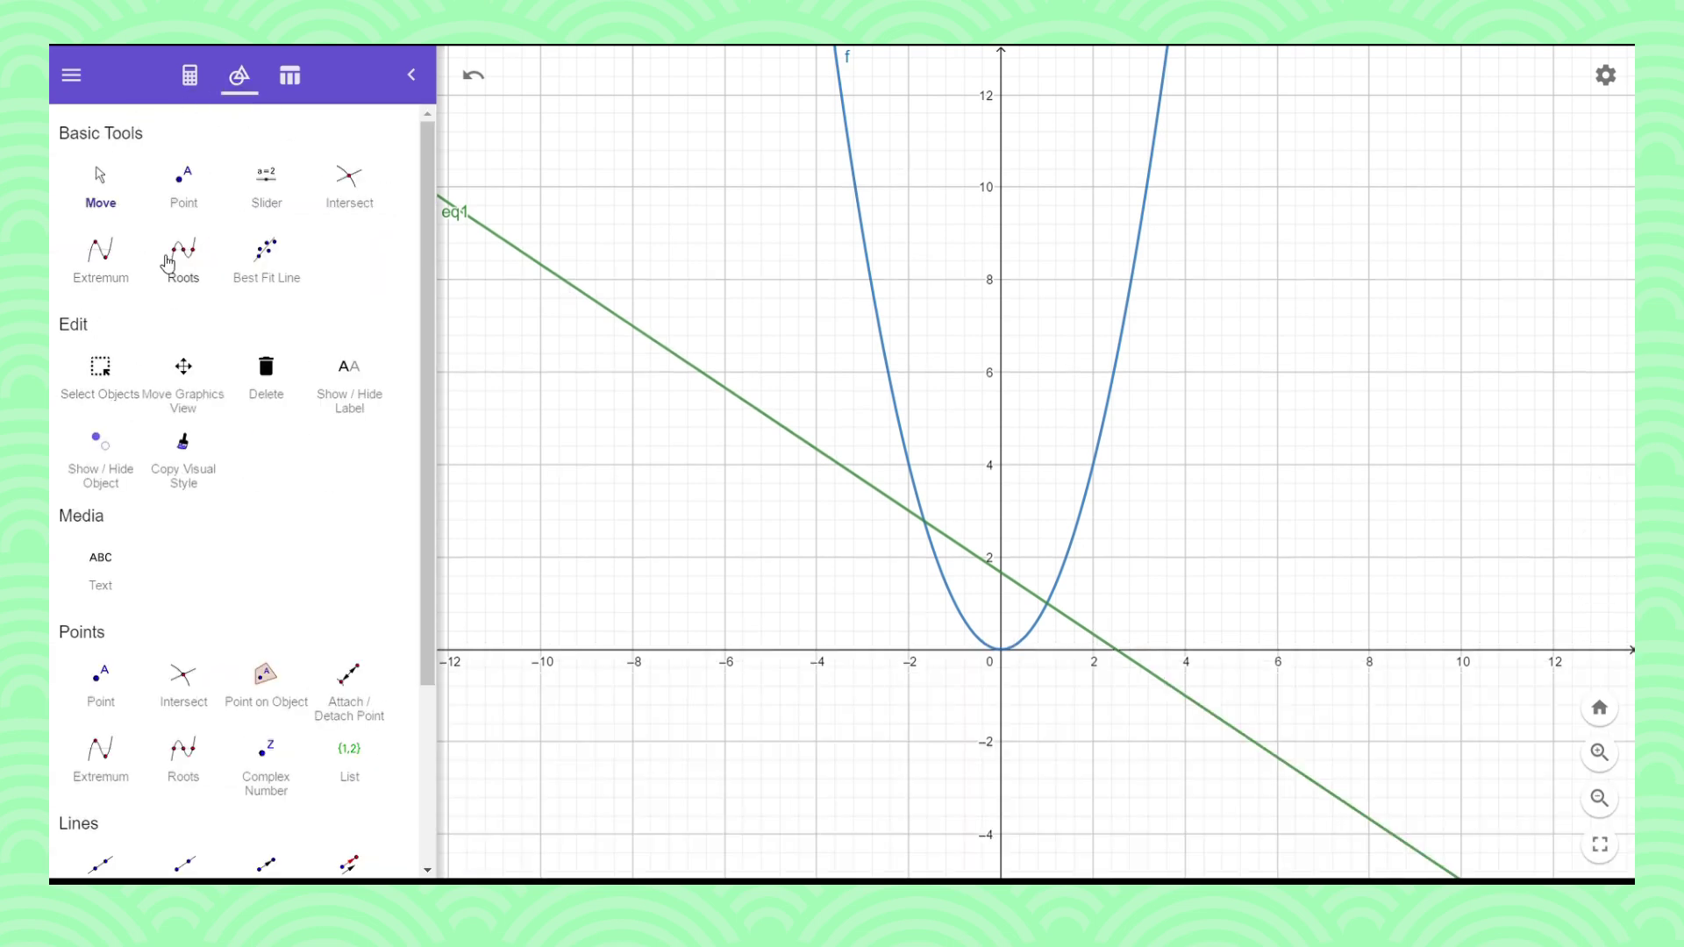
pyautogui.scroll(-3, 101, 456)
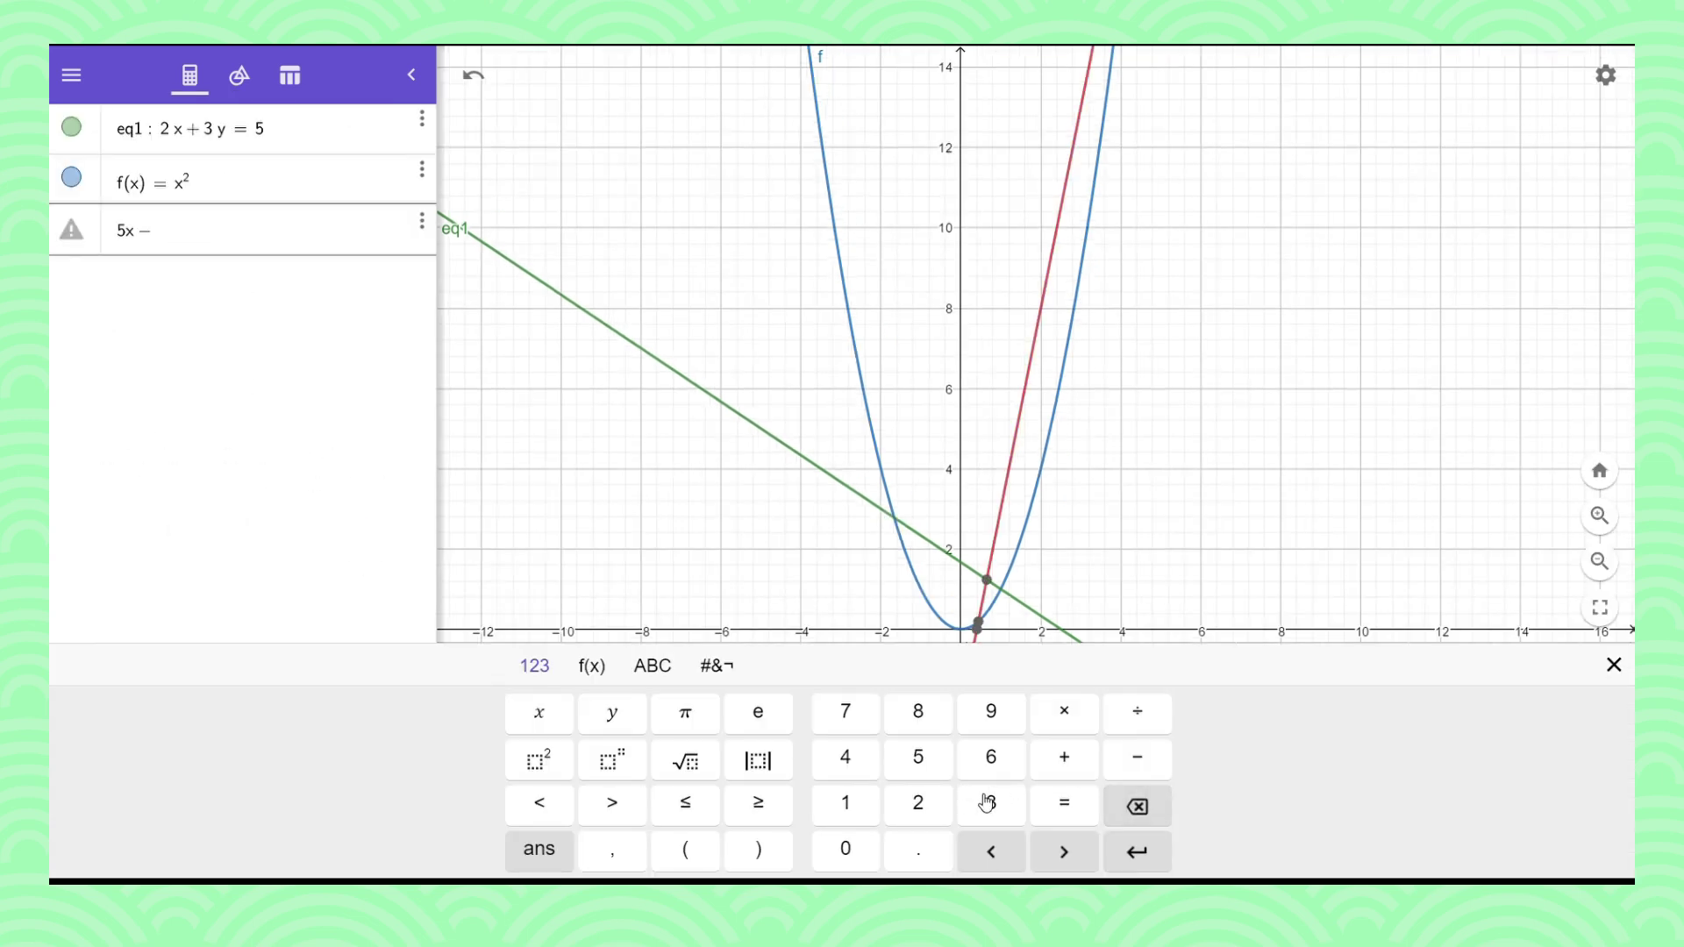
pyautogui.click(859, 808)
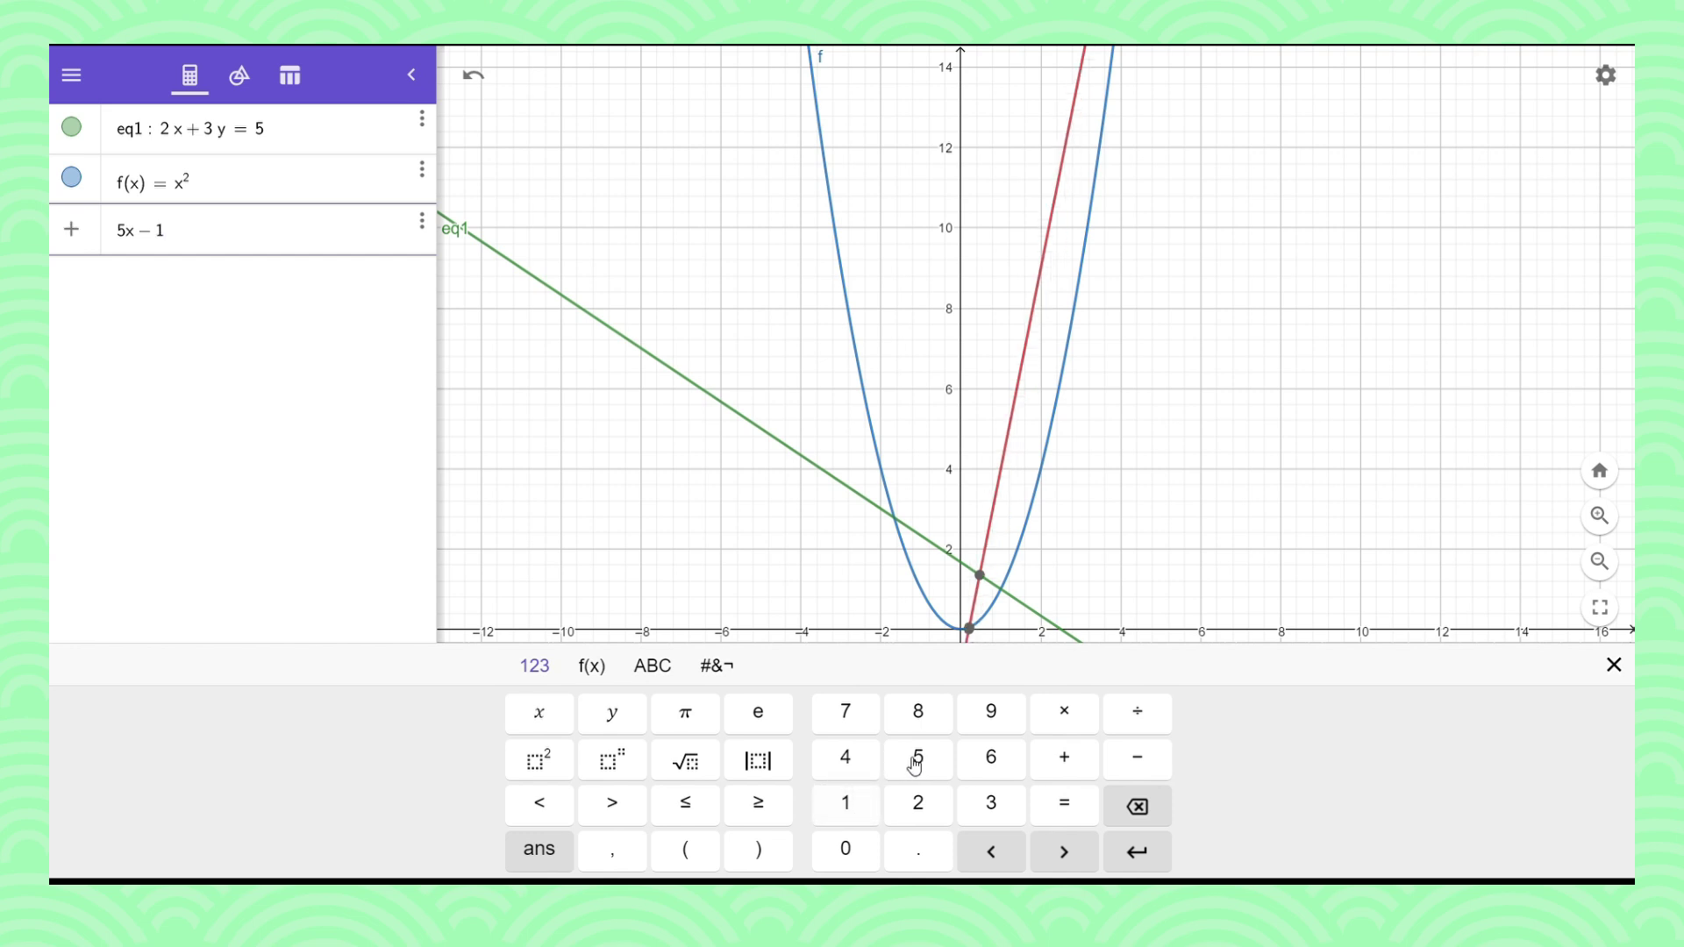
pyautogui.click(873, 761)
pyautogui.scroll(-3, 1218, 561)
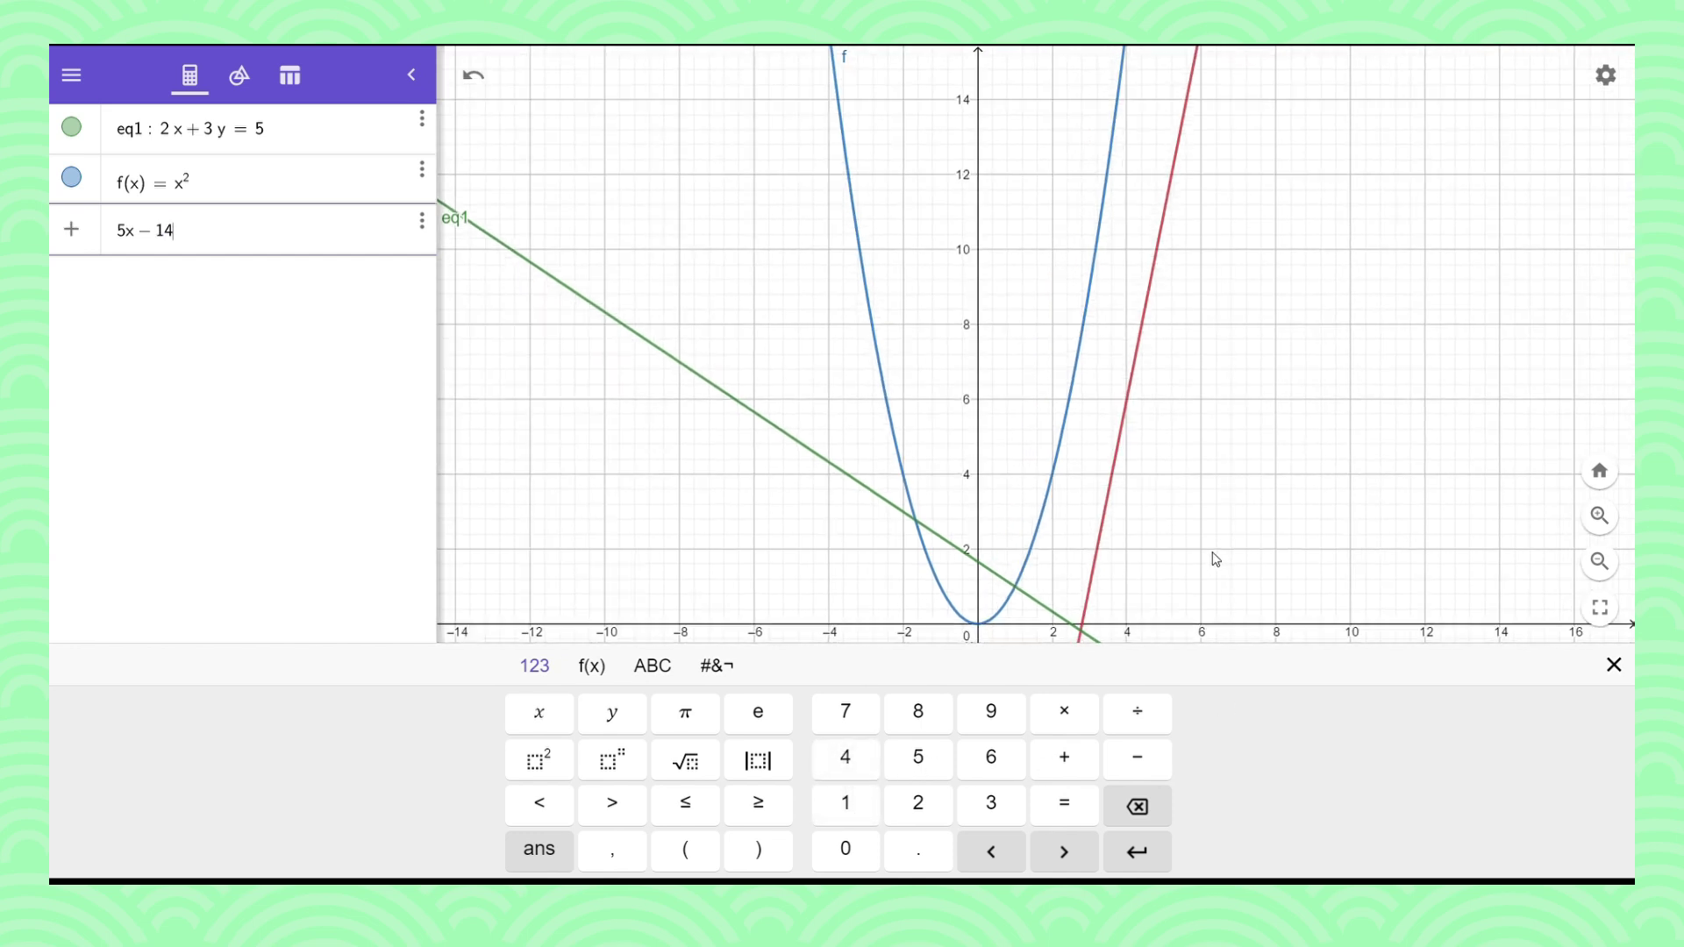
pyautogui.click(1175, 525)
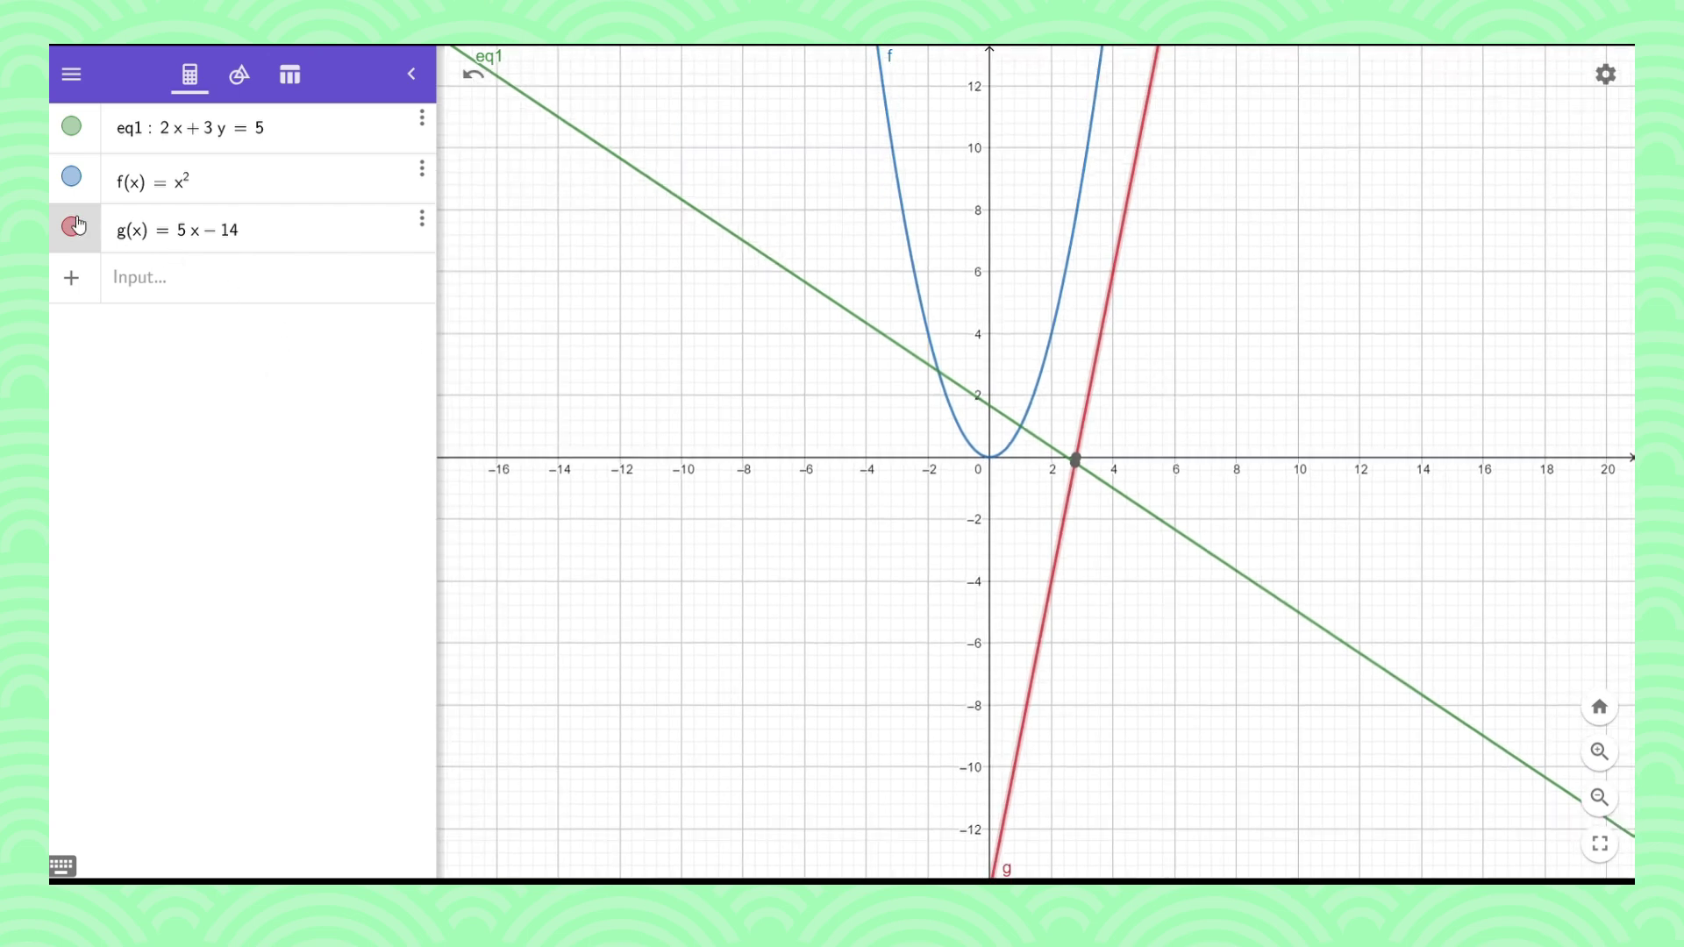
# Step: Toggle the visibility of the x² parabola and the 2x + 3y = 5 line
pyautogui.click(71, 177)
pyautogui.click(72, 128)
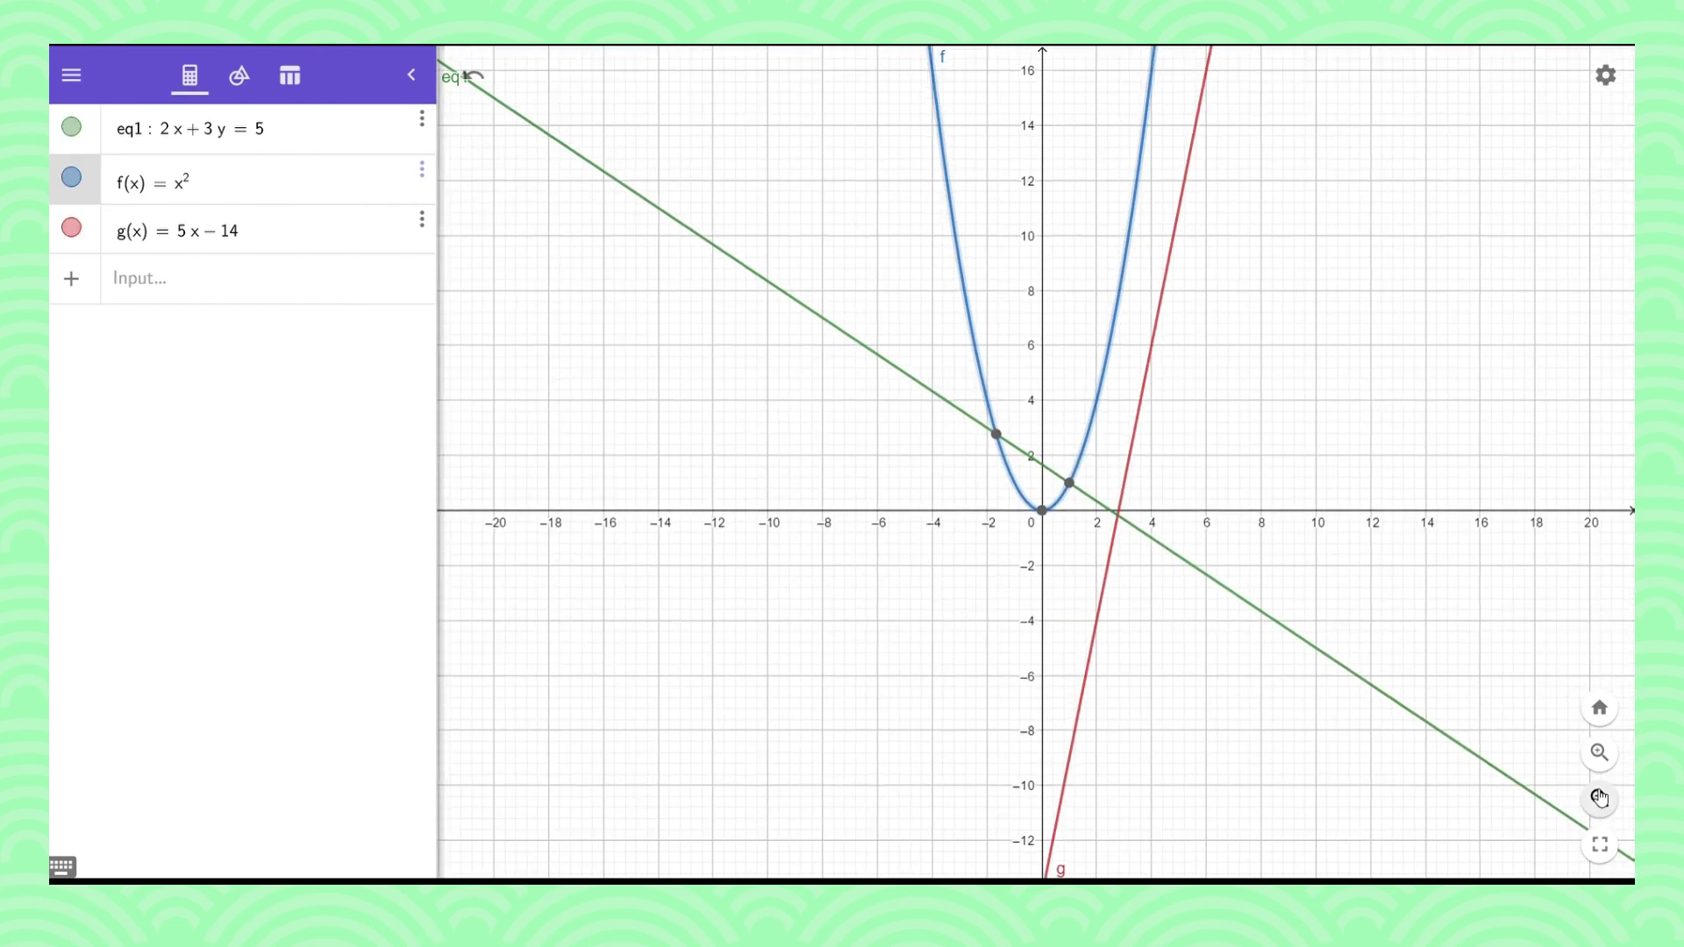
# Step: Place two points on the graph with the Point tool, at (1, 3) and (2, 2)
pyautogui.click(1600, 797)
pyautogui.click(1600, 751)
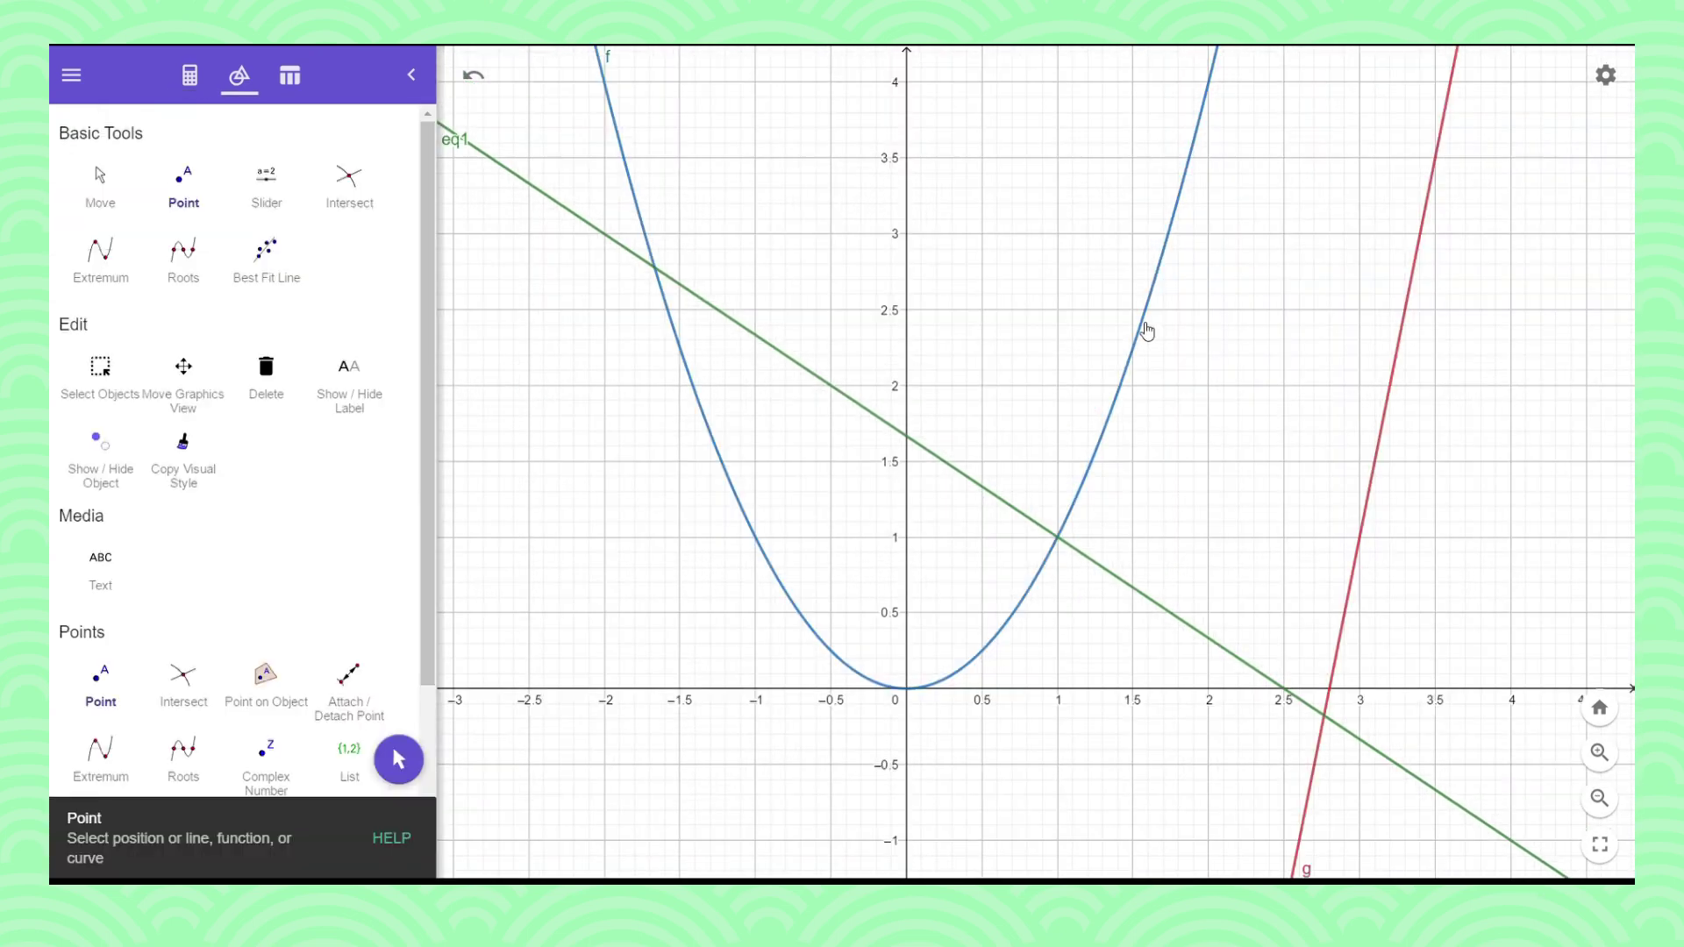
pyautogui.click(1058, 233)
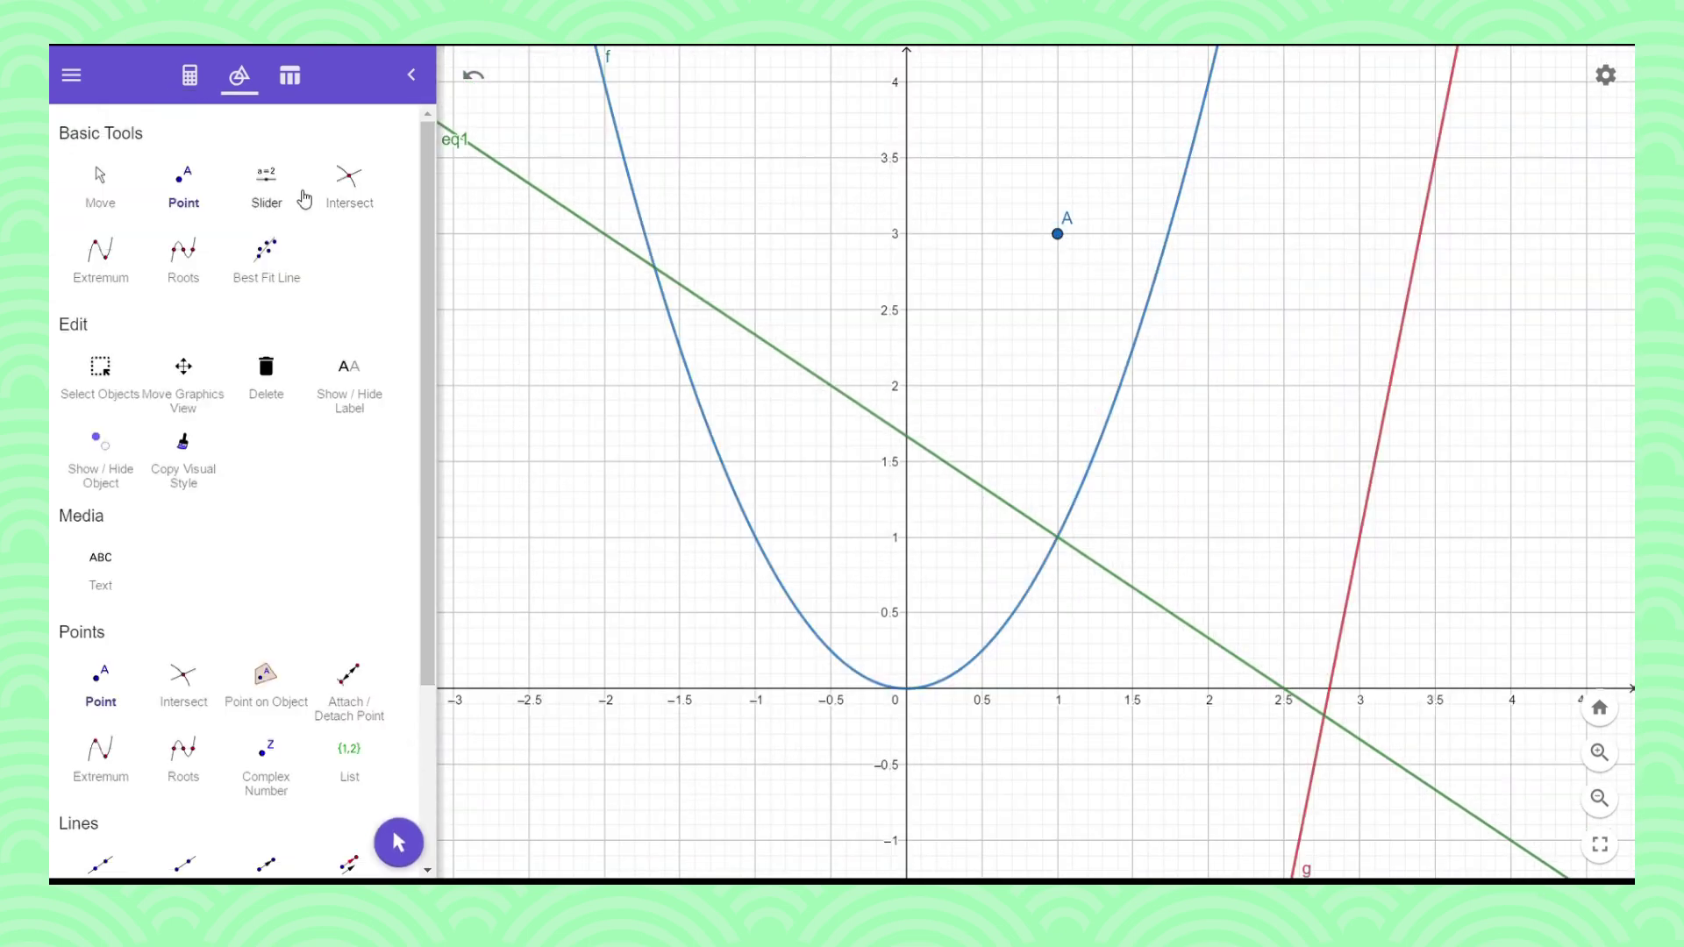
pyautogui.click(180, 189)
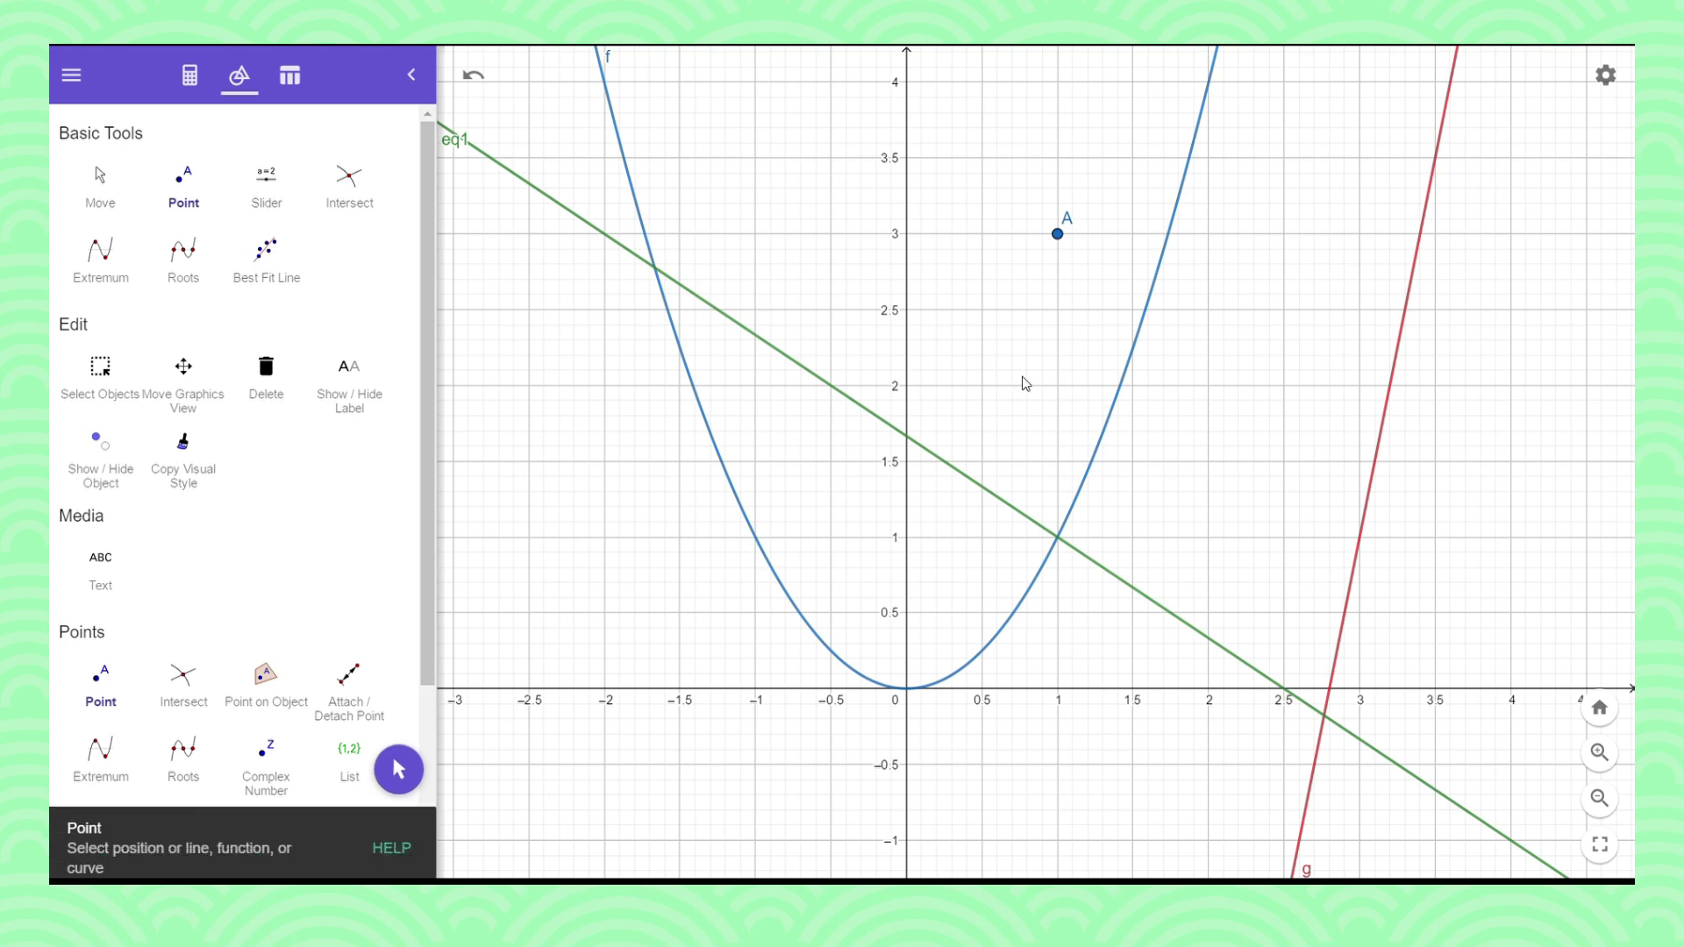
pyautogui.click(1208, 385)
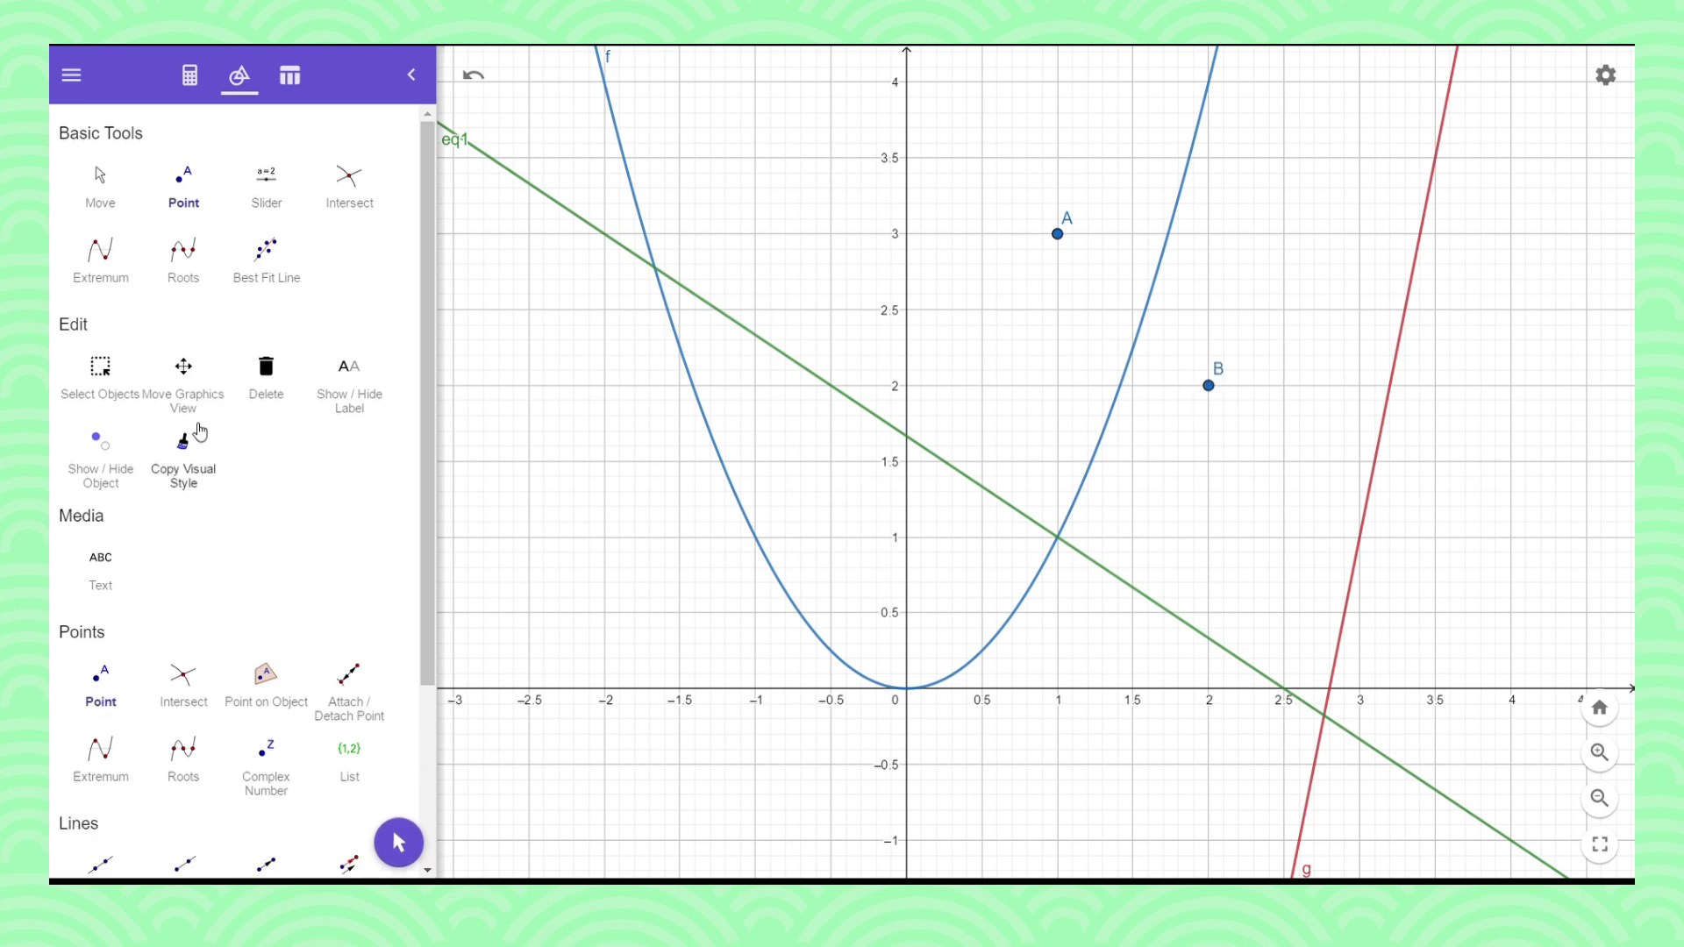
# Step: With the Pen tool, draw a freehand stroke between points A and B and handwrite (0,0) at the origin
pyautogui.click(183, 675)
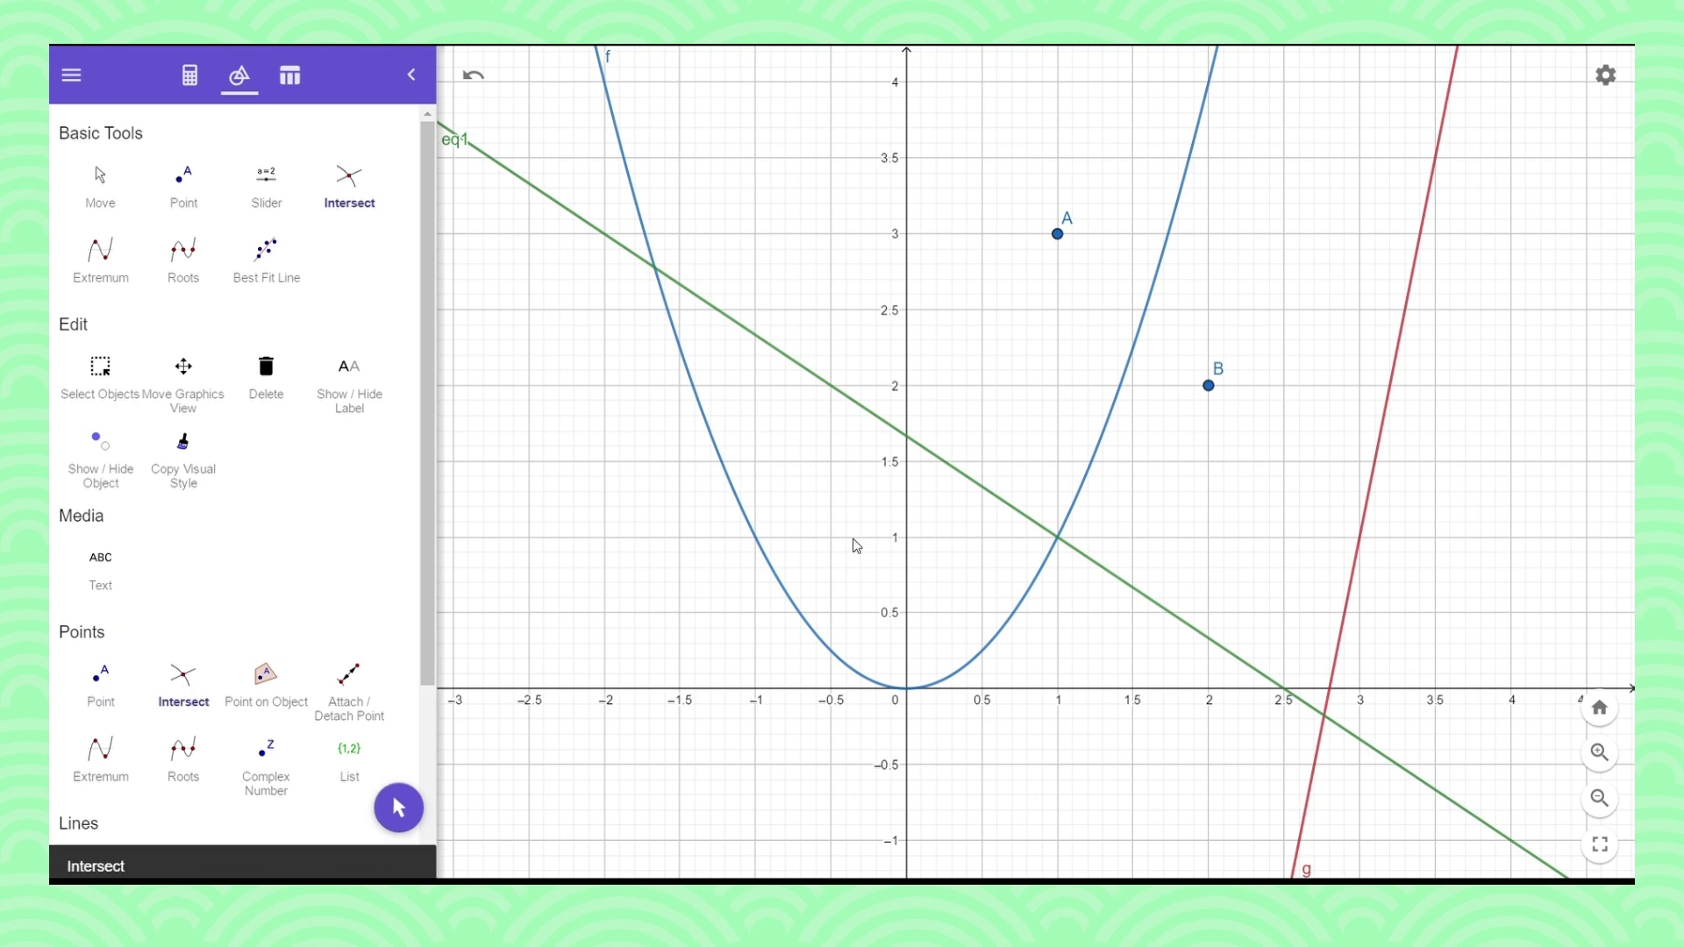
pyautogui.scroll(-3, 377, 719)
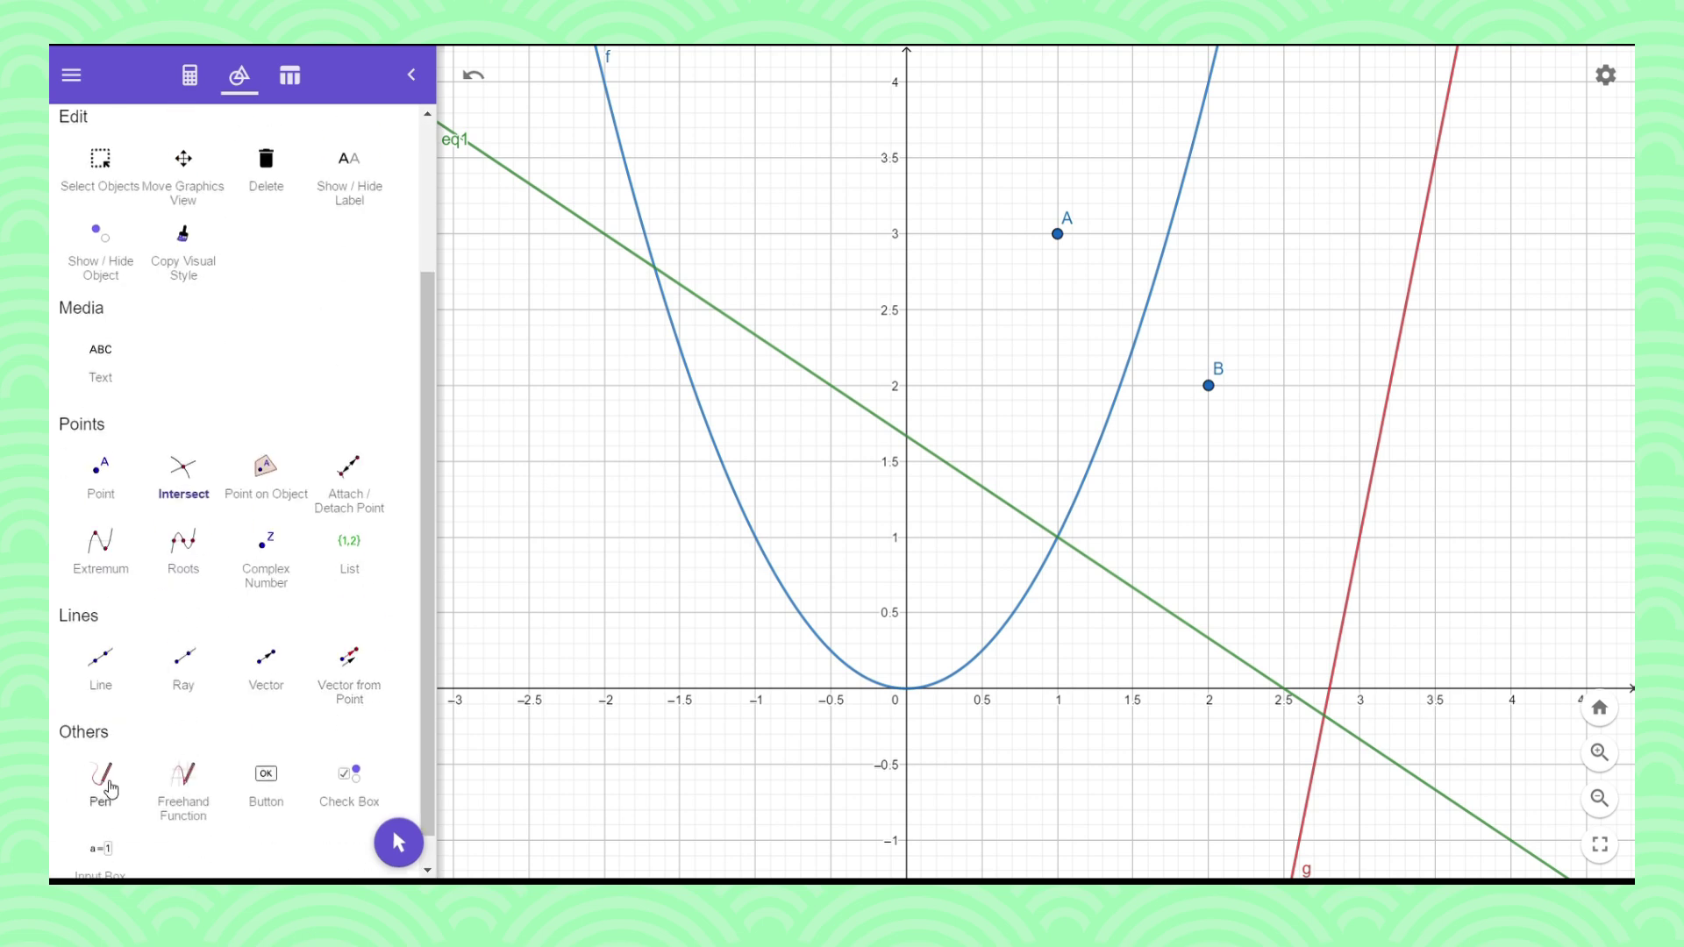
pyautogui.click(101, 778)
pyautogui.moveTo(984, 138)
pyautogui.mouseDown()
pyautogui.moveTo(1090, 226)
pyautogui.moveTo(1110, 311)
pyautogui.moveTo(1173, 393)
pyautogui.mouseUp()
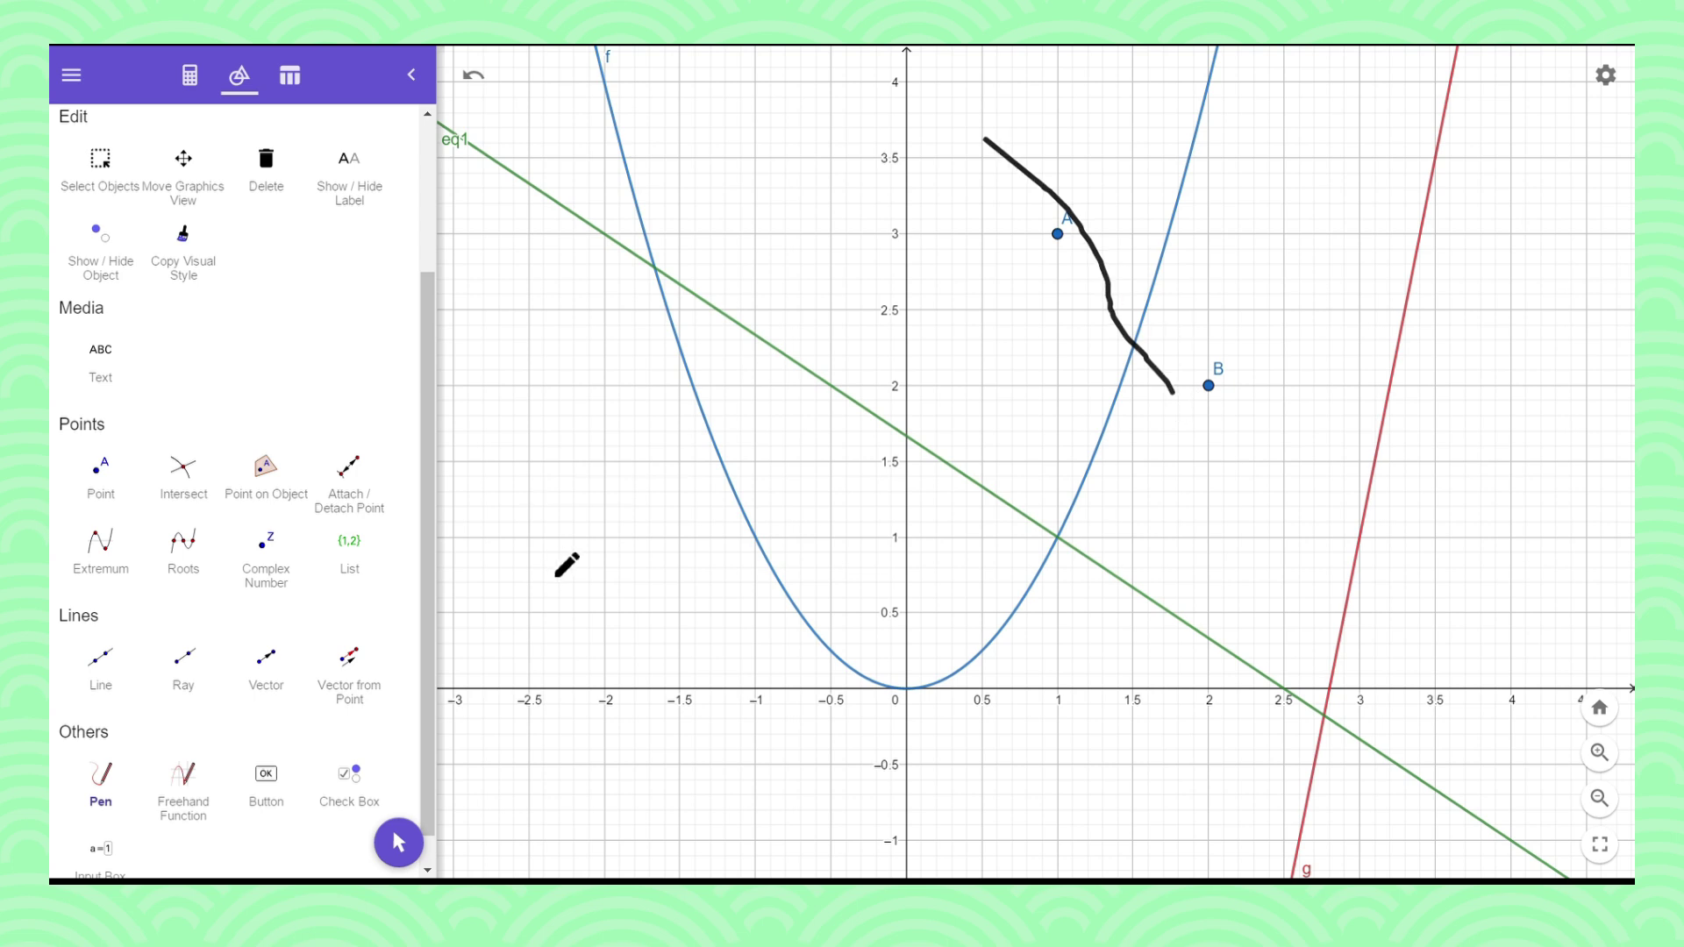
pyautogui.moveTo(914, 663)
pyautogui.mouseDown()
pyautogui.moveTo(917, 681)
pyautogui.moveTo(954, 682)
pyautogui.moveTo(913, 649)
pyautogui.mouseUp()
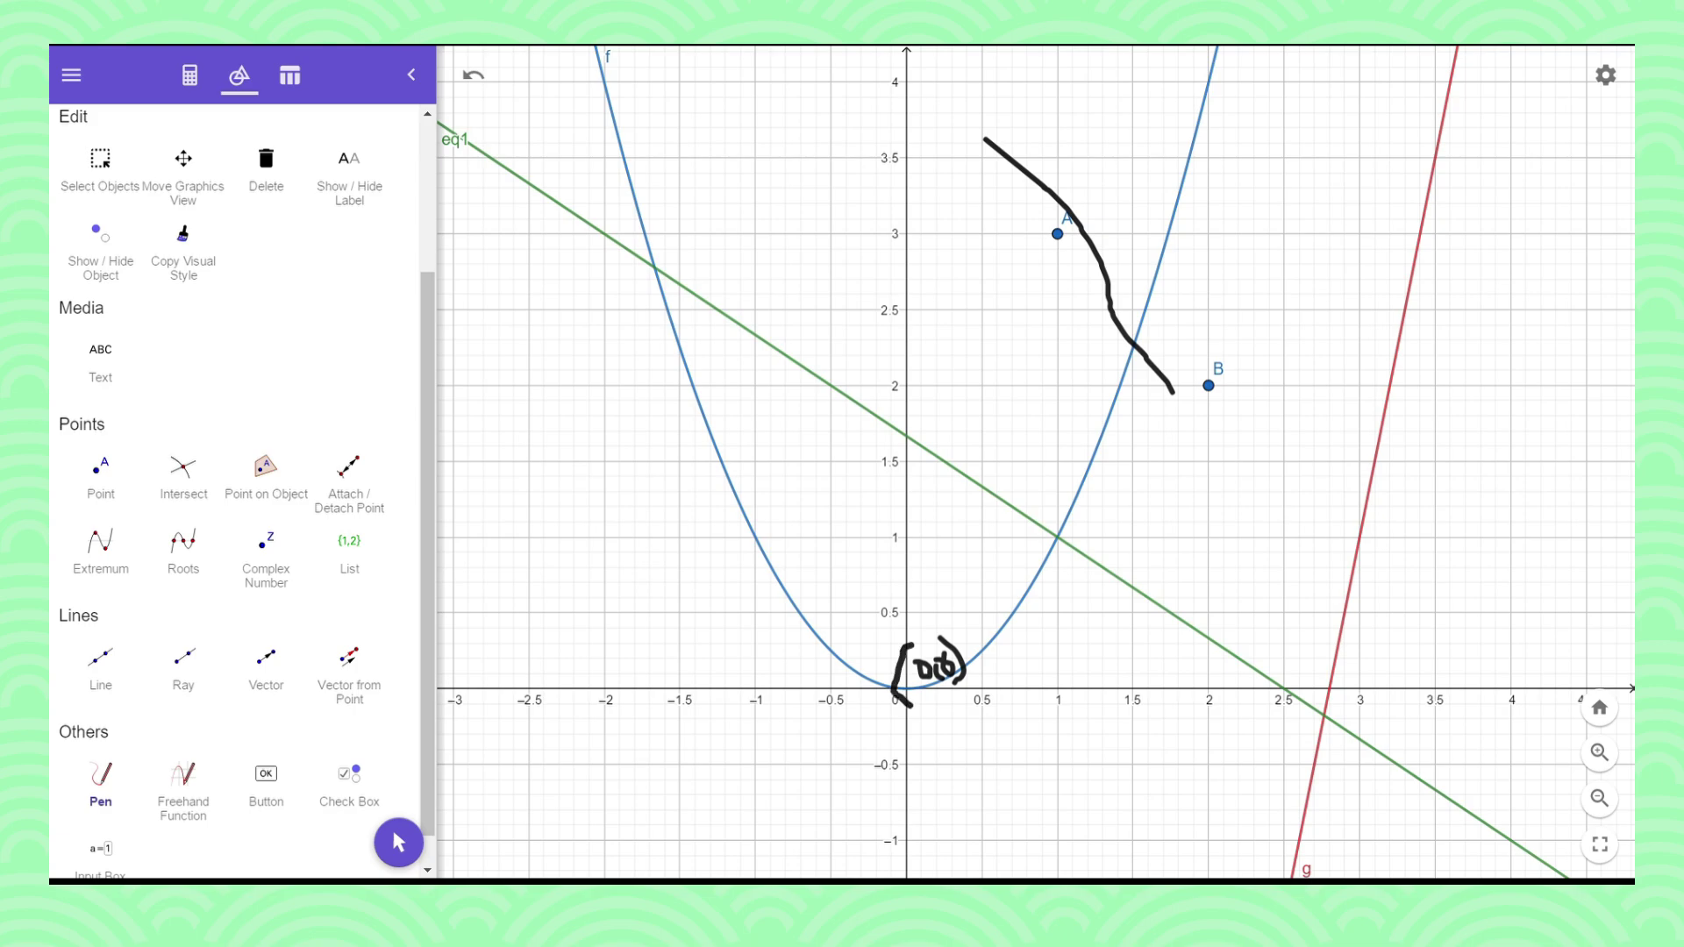